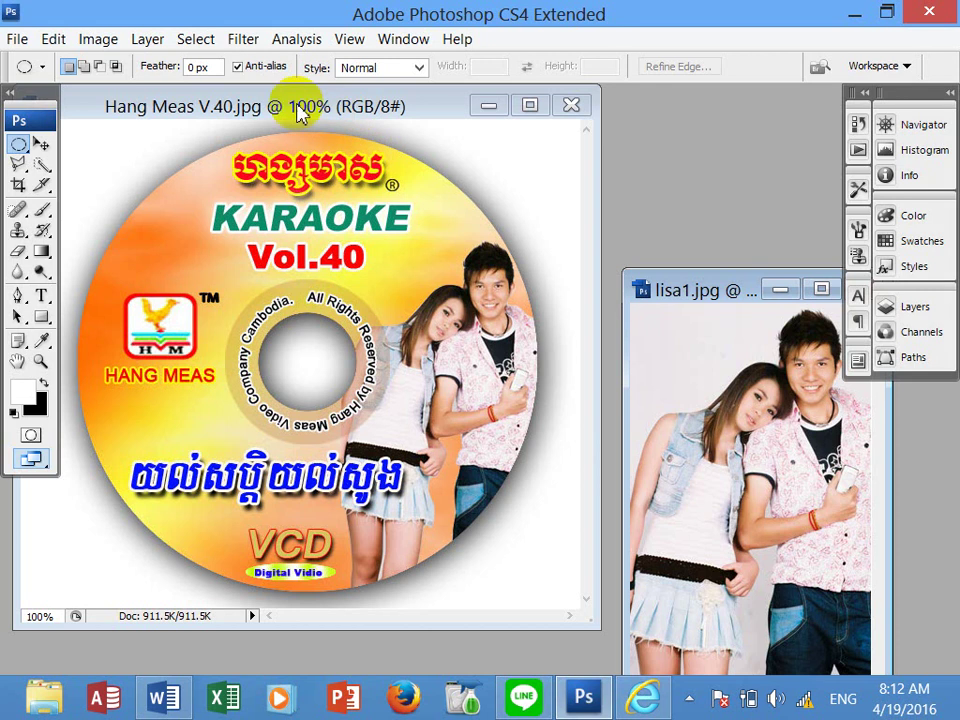
Duplicate the disc image as 'Hang Meas V.40 copy'.
right_click(335, 117)
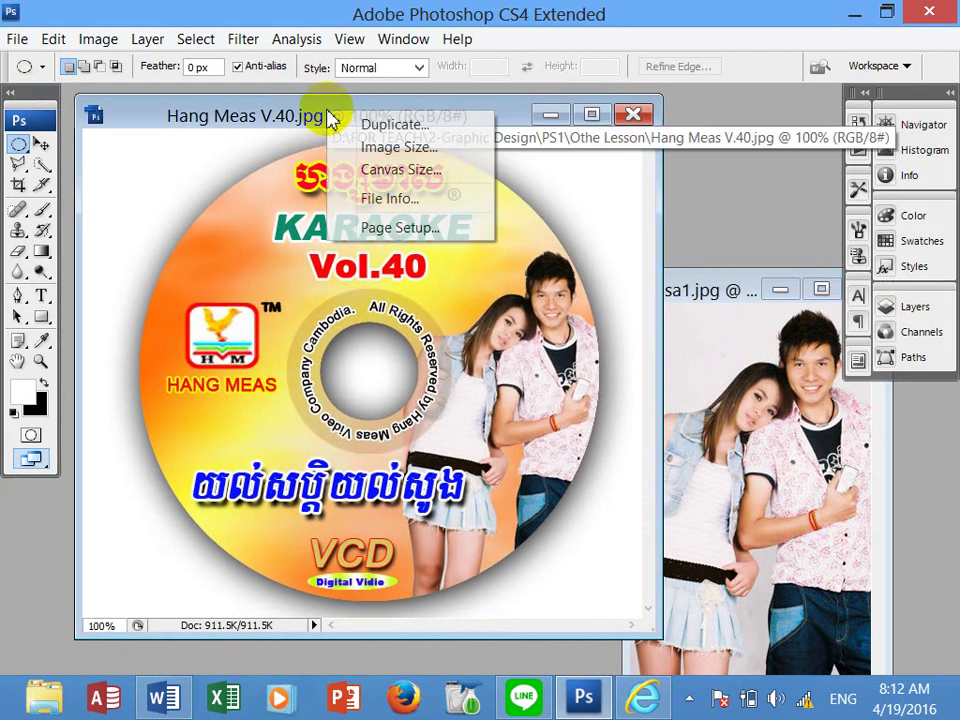
click(377, 126)
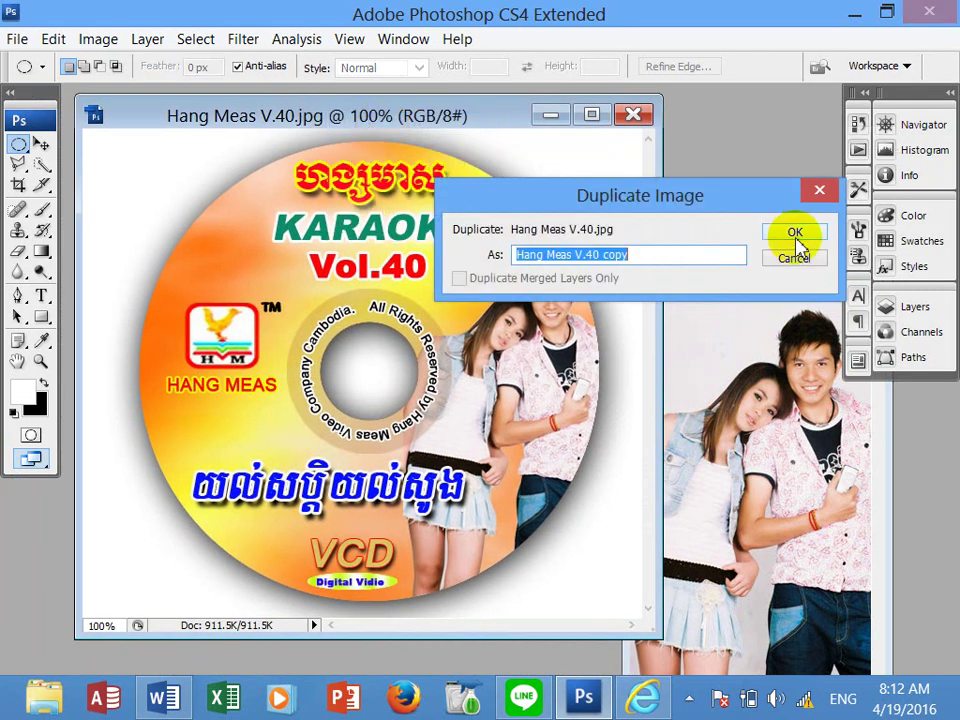
click(794, 234)
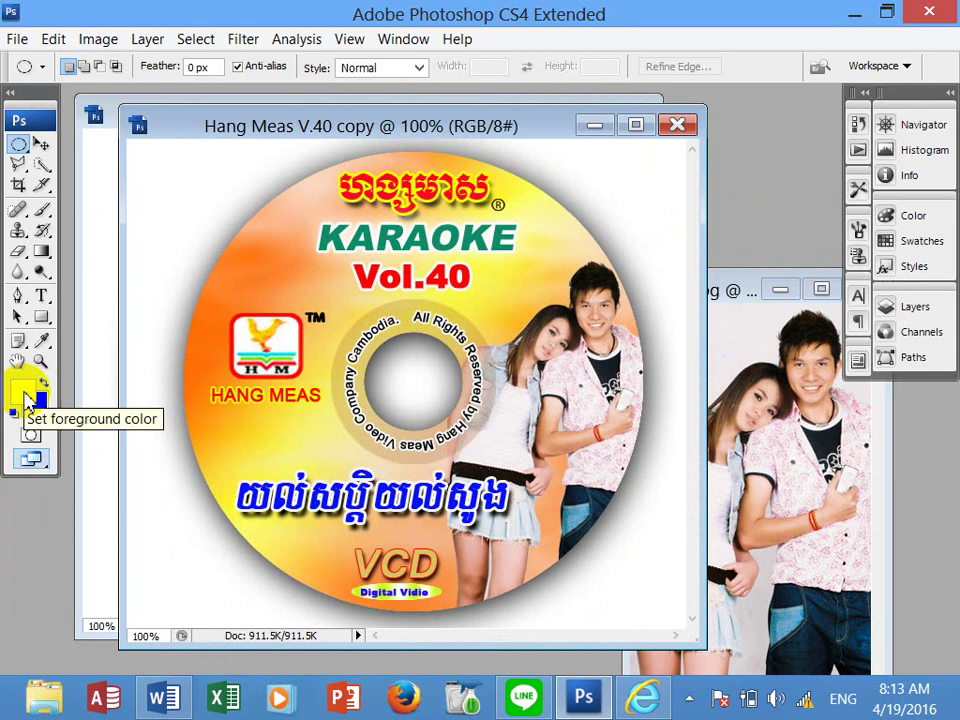
Clear the copy's canvas to plain white.
key(Delete)
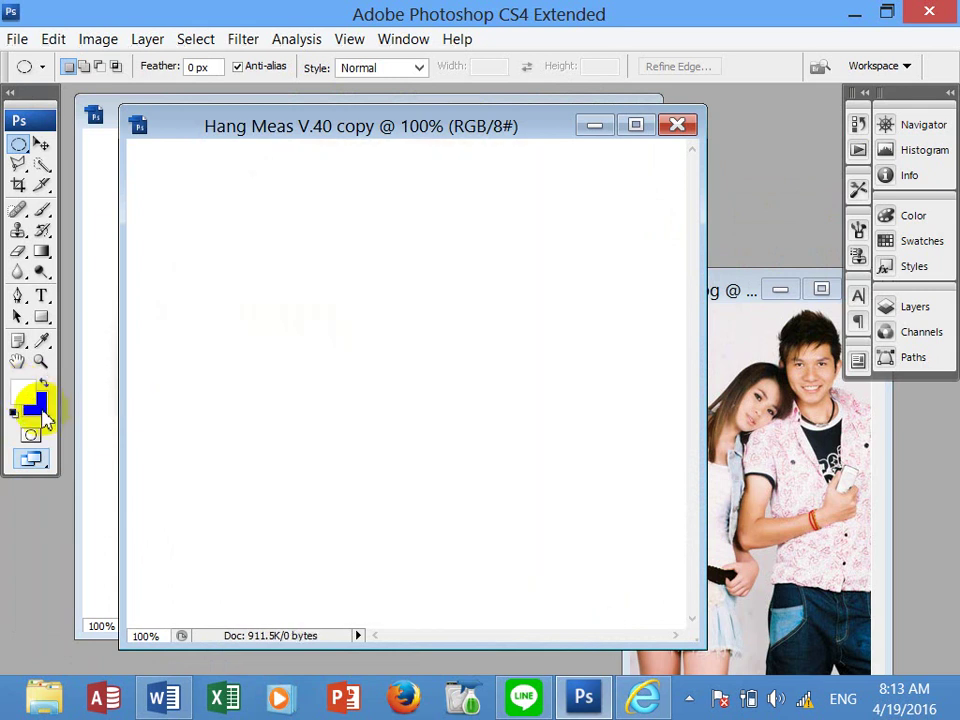
key(ctrl+i)
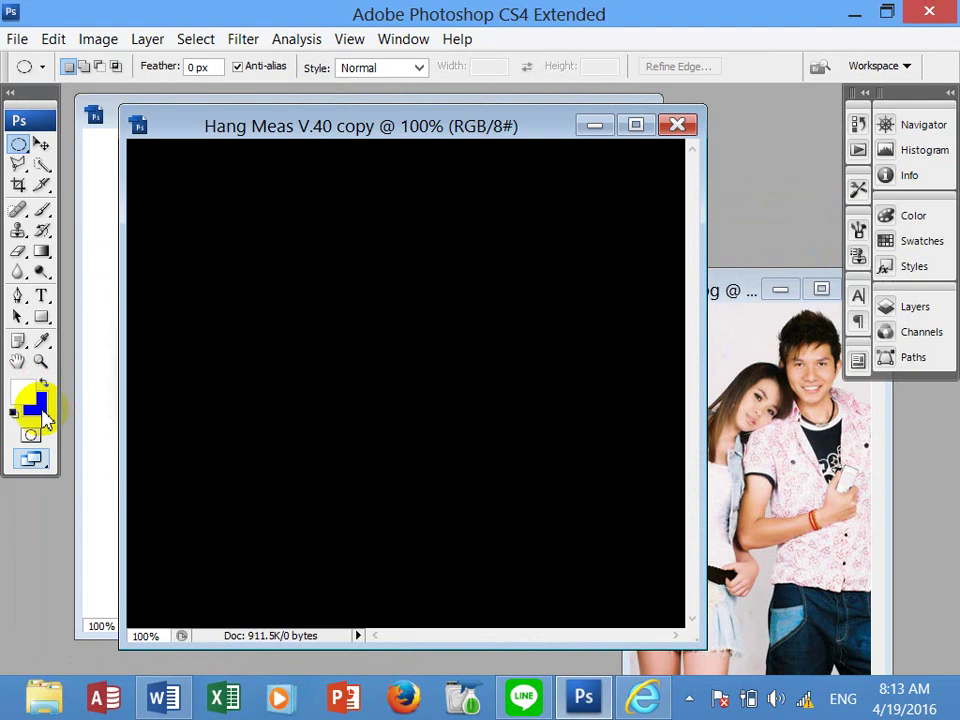
key(ctrl+i)
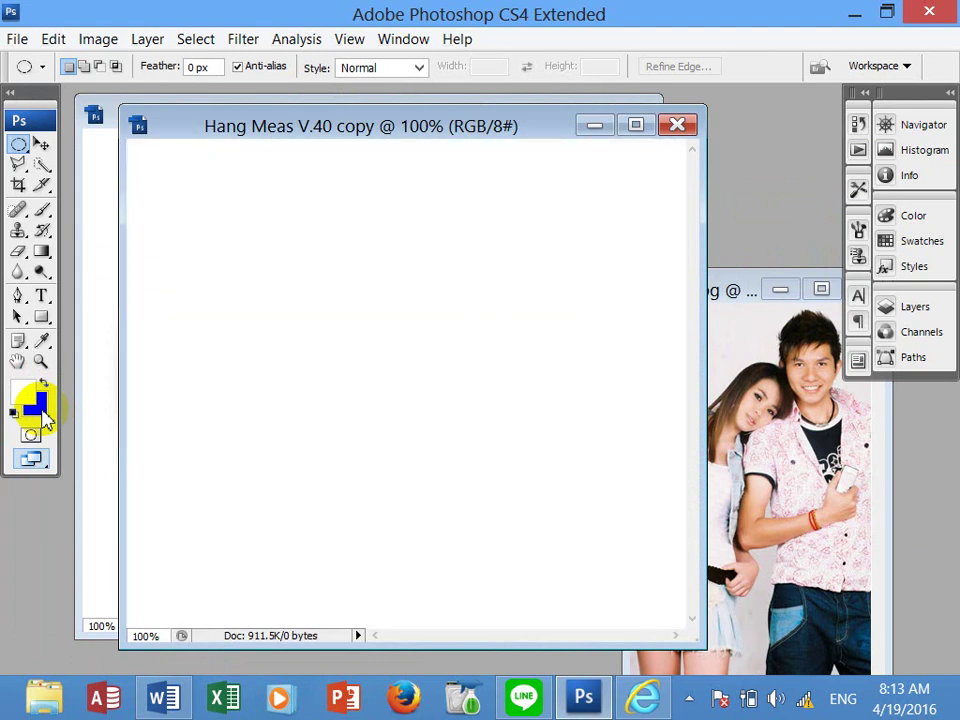
With default colours and 0 px feather, draw a large circular selection using the Elliptical Marquee.
key(d)
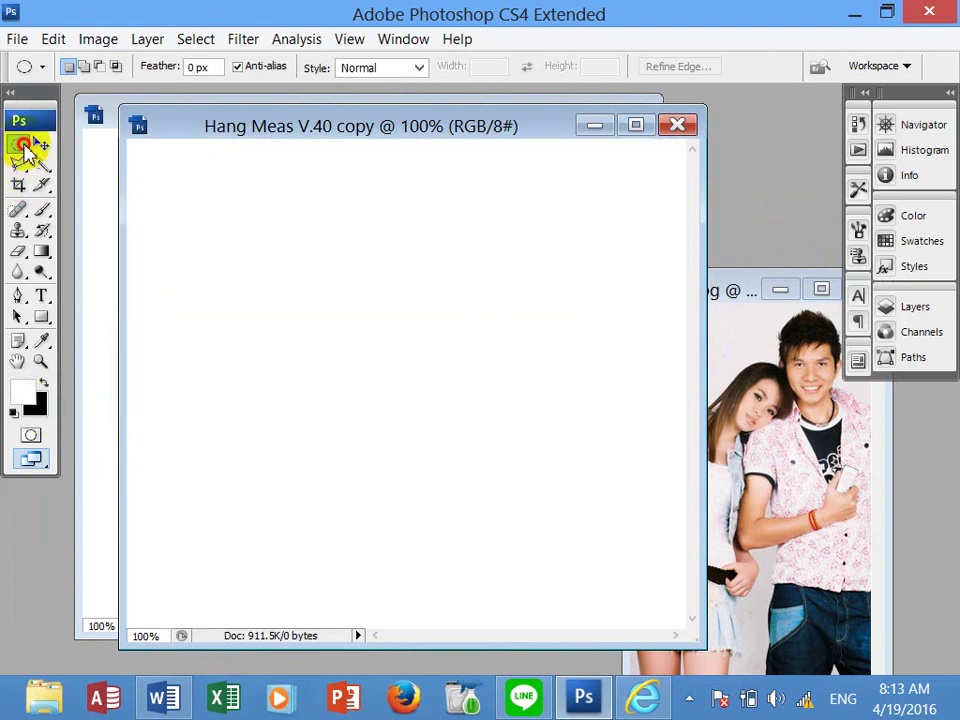
drag(27, 148, 97, 172)
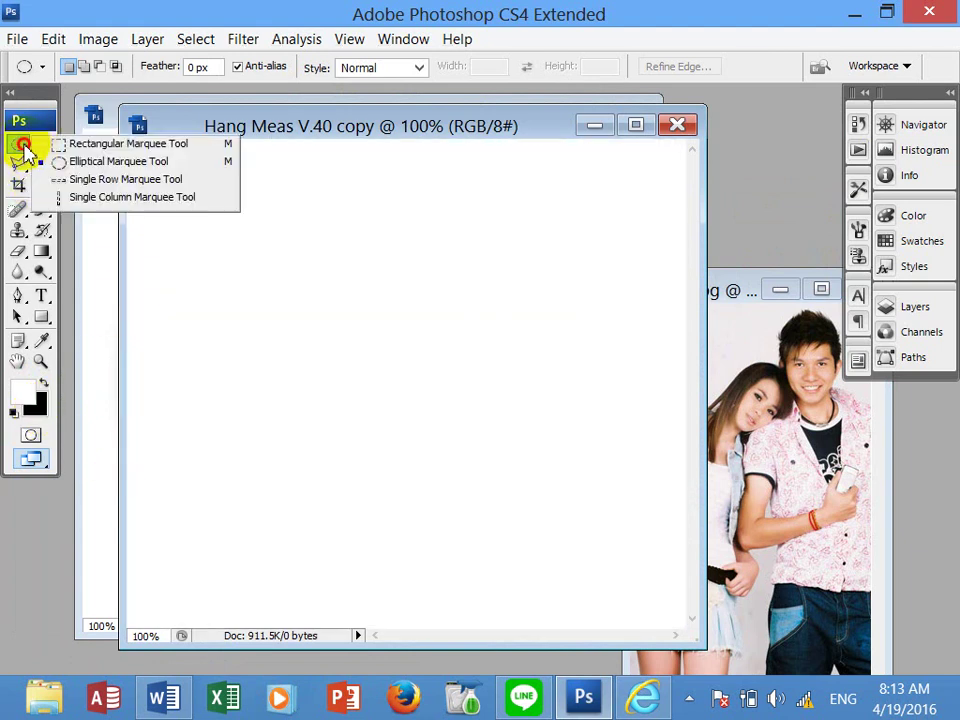
click(97, 172)
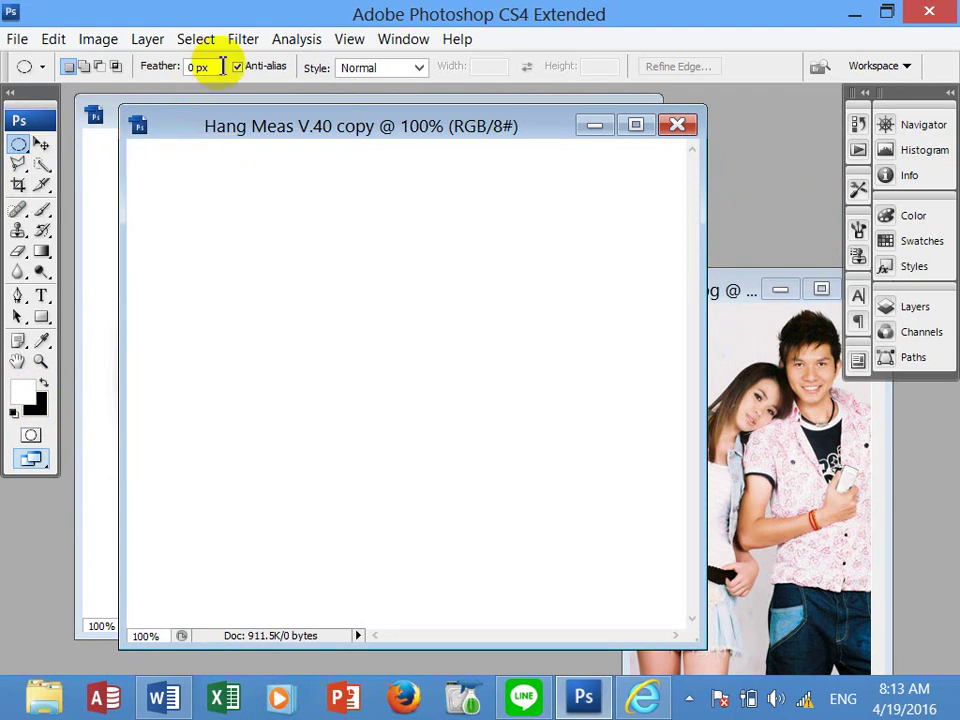
click(183, 67)
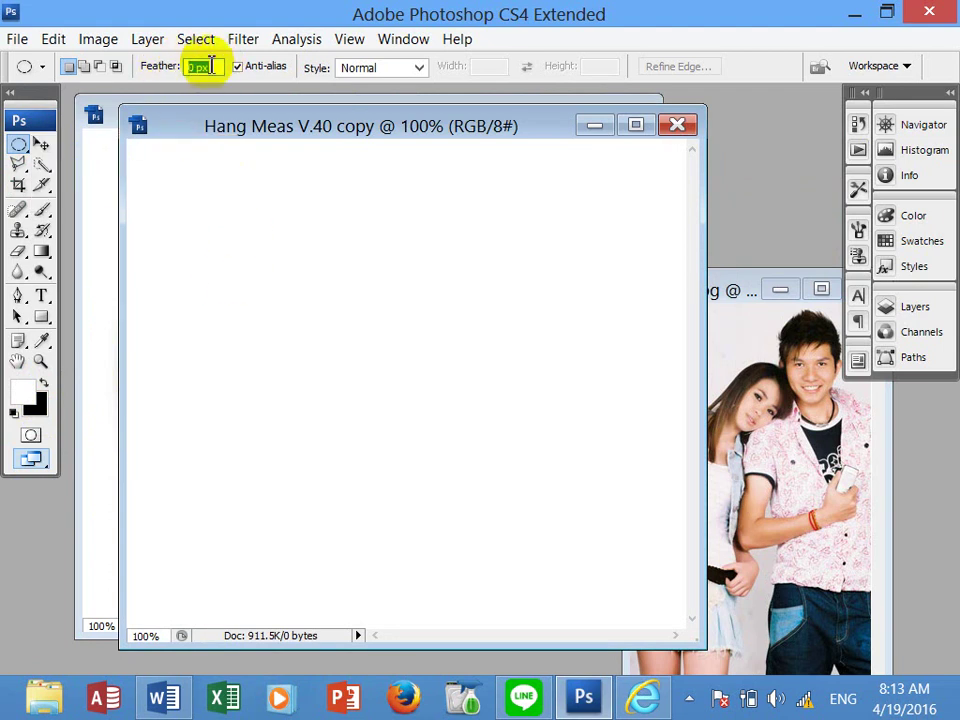
mouse_move(208, 212)
mouse_down()
mouse_move(536, 501)
mouse_move(677, 606)
mouse_move(662, 600)
mouse_move(642, 548)
mouse_move(707, 605)
mouse_move(636, 549)
mouse_move(704, 560)
mouse_move(641, 557)
mouse_move(662, 559)
mouse_move(634, 579)
mouse_move(677, 583)
mouse_move(649, 561)
mouse_move(660, 574)
mouse_move(596, 559)
mouse_move(656, 549)
mouse_move(616, 541)
mouse_move(655, 578)
mouse_up()
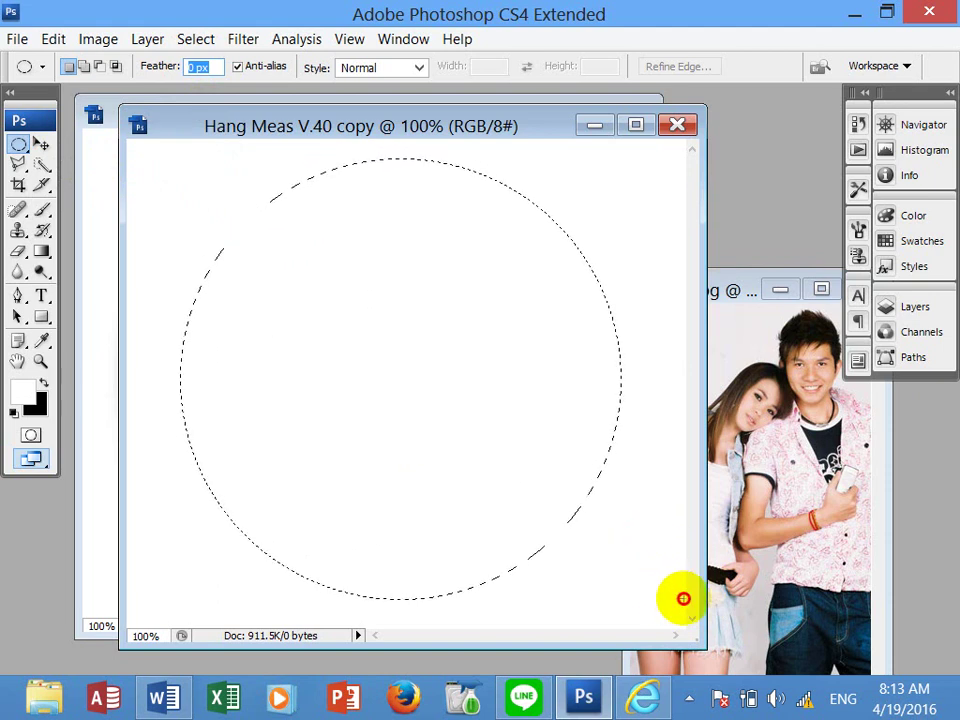
Add Layer 1 above Background and fill the circular selection with black.
click(914, 307)
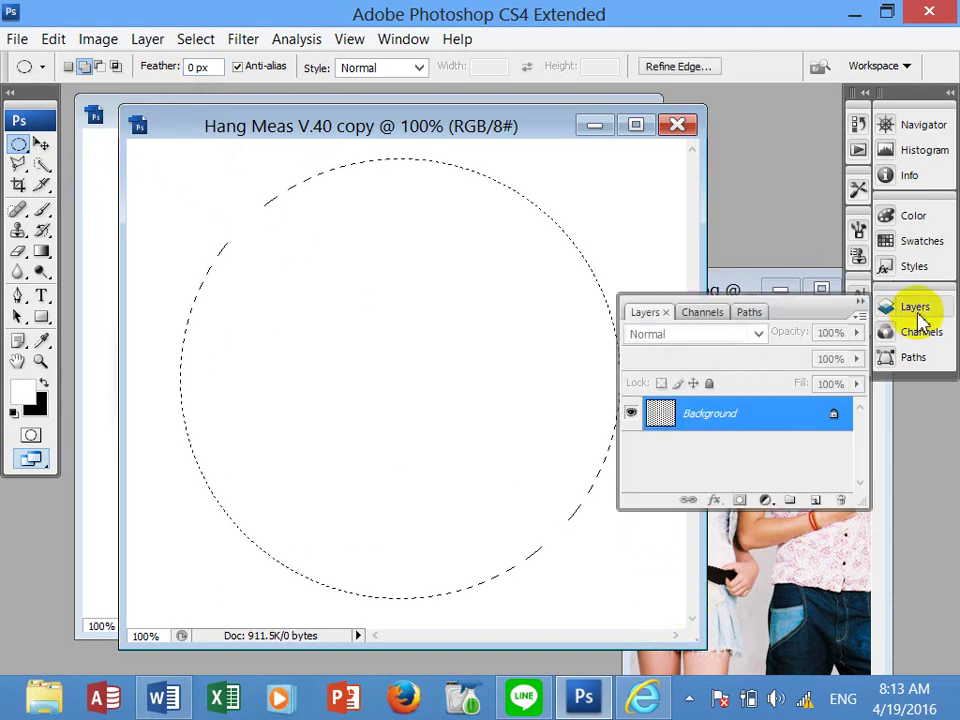
click(820, 503)
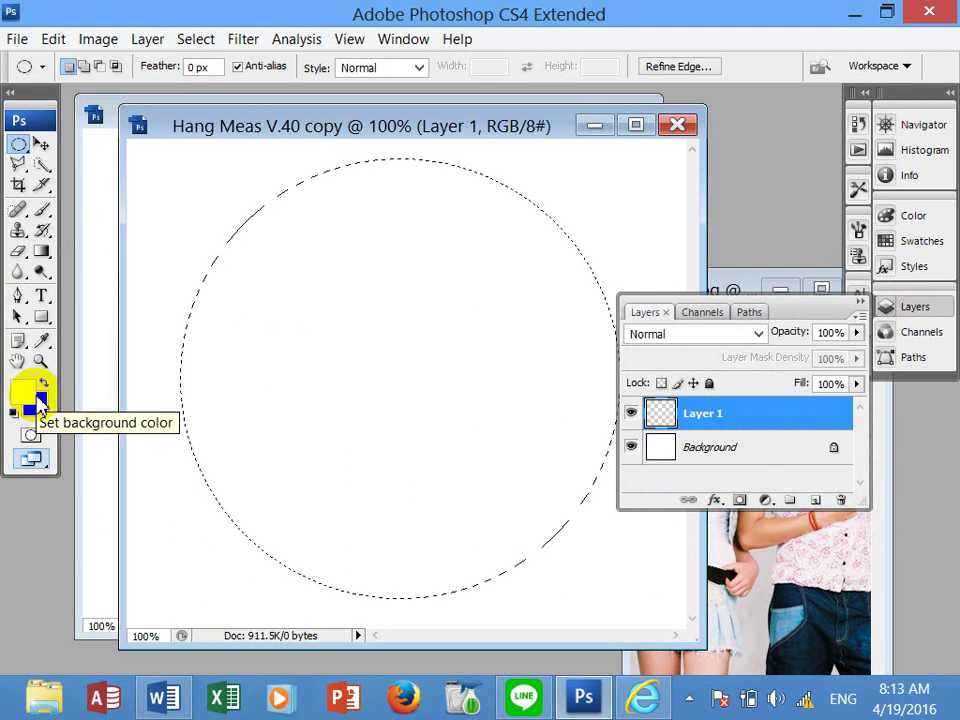
key(alt+BackSpace)
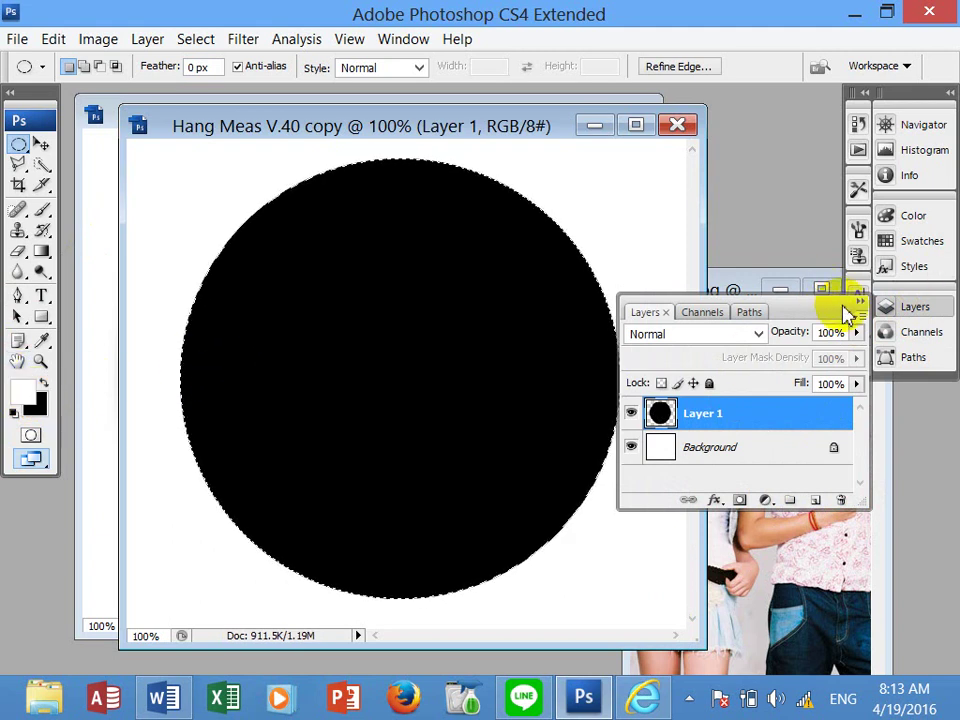
click(862, 305)
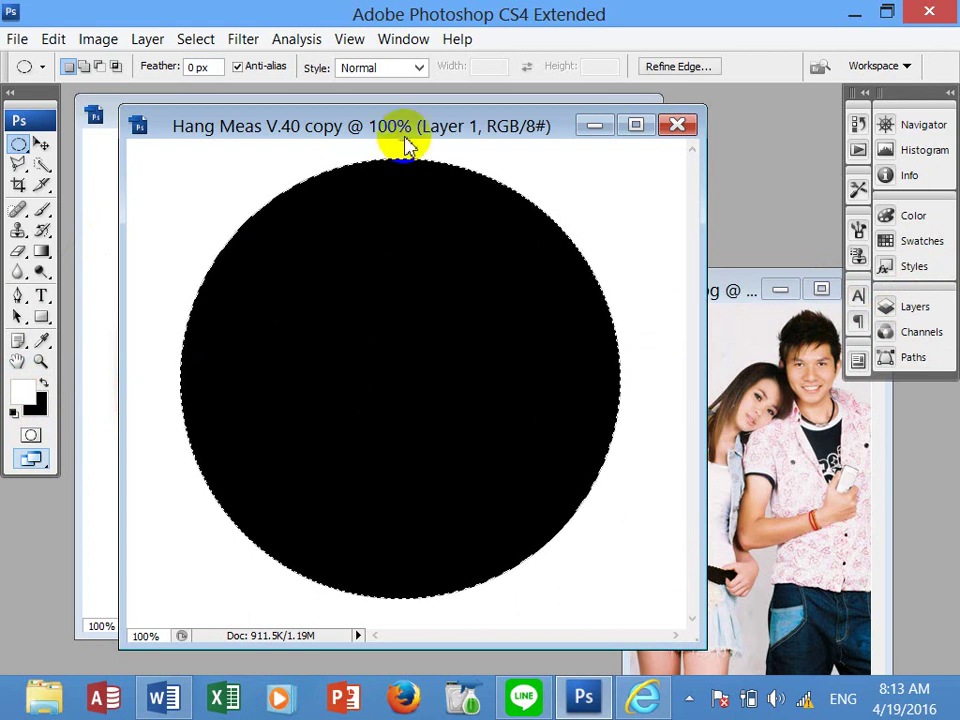
Rearrange the copy's window against the original disc image and browse the Filter and Layer menus.
drag(405, 140, 676, 375)
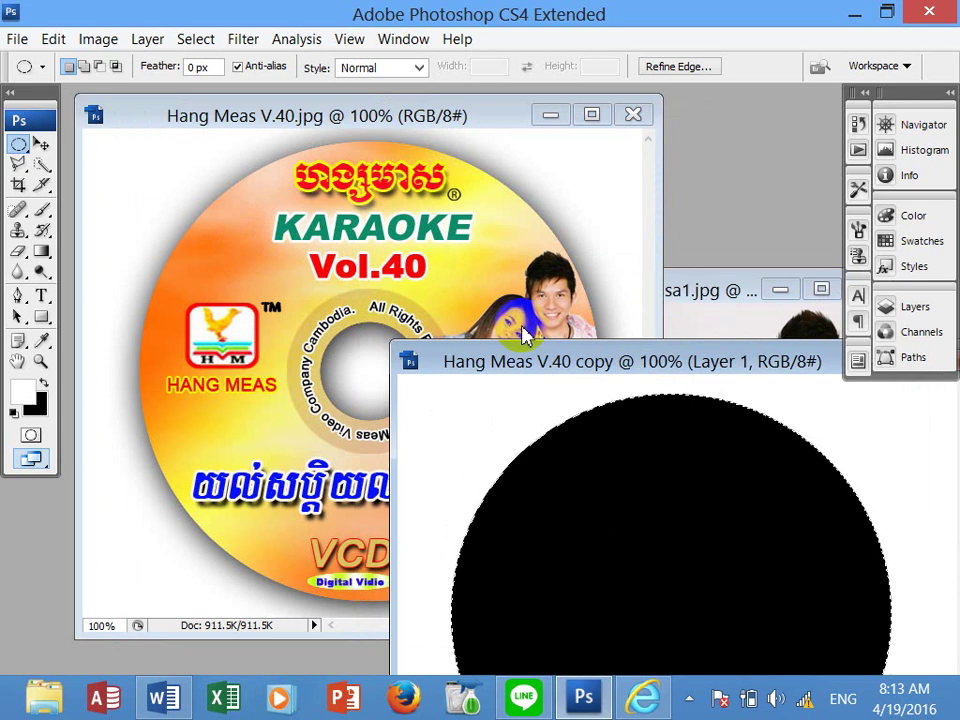
drag(588, 364, 190, 470)
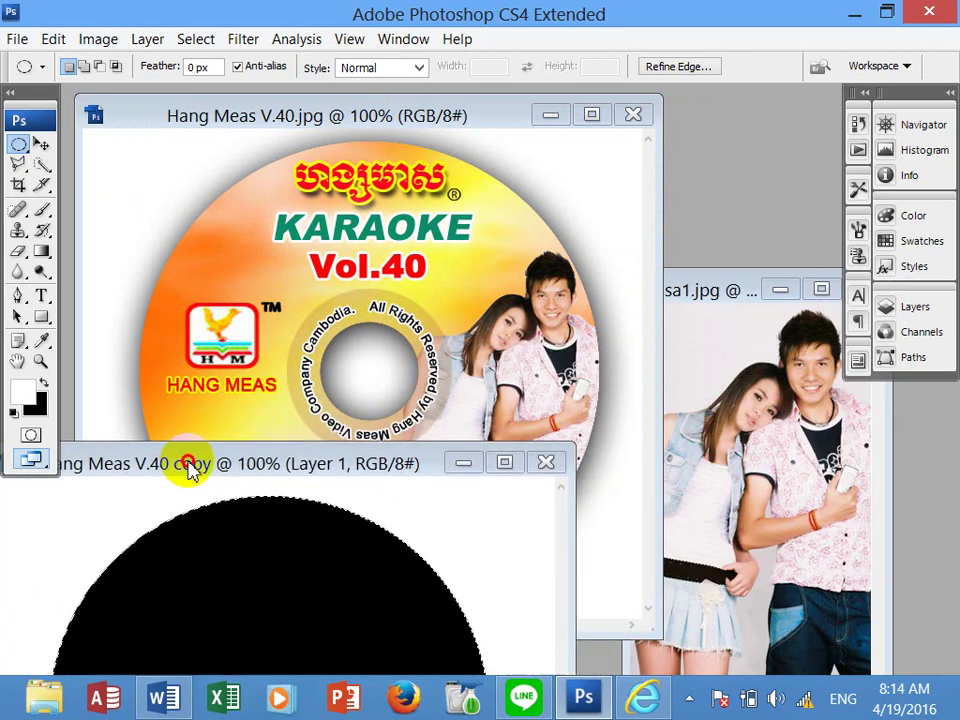
drag(190, 470, 220, 130)
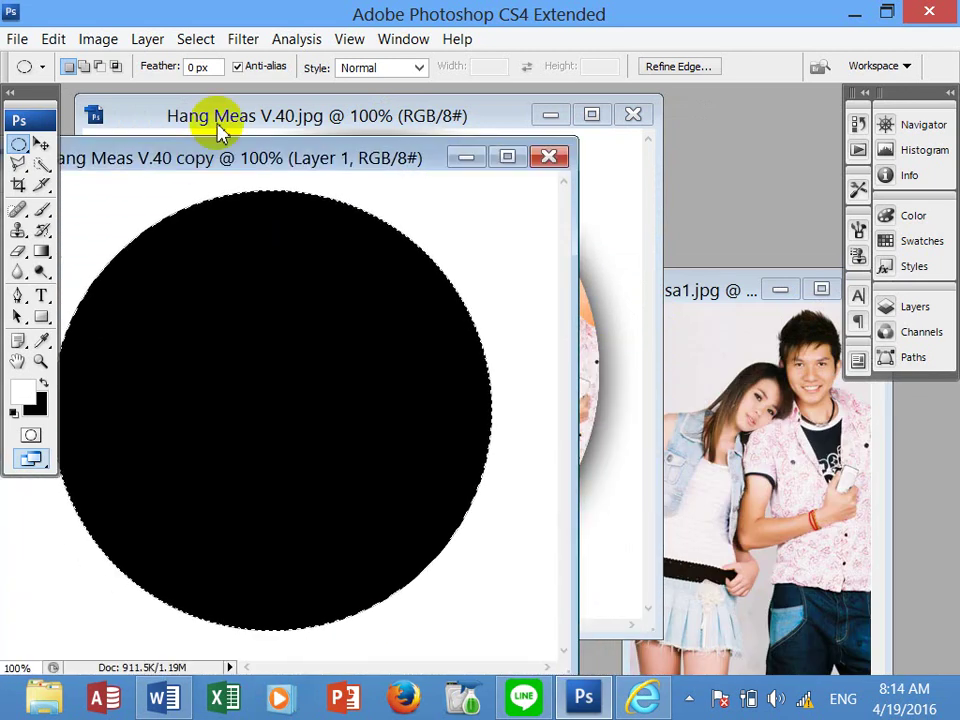
click(243, 42)
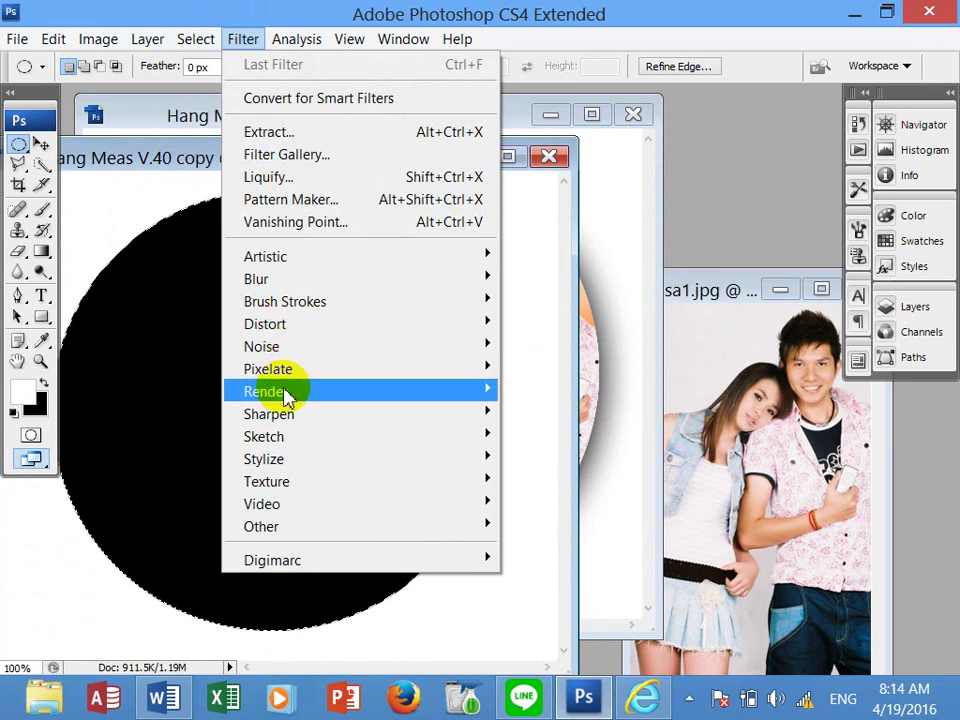
mouse_move(266, 391)
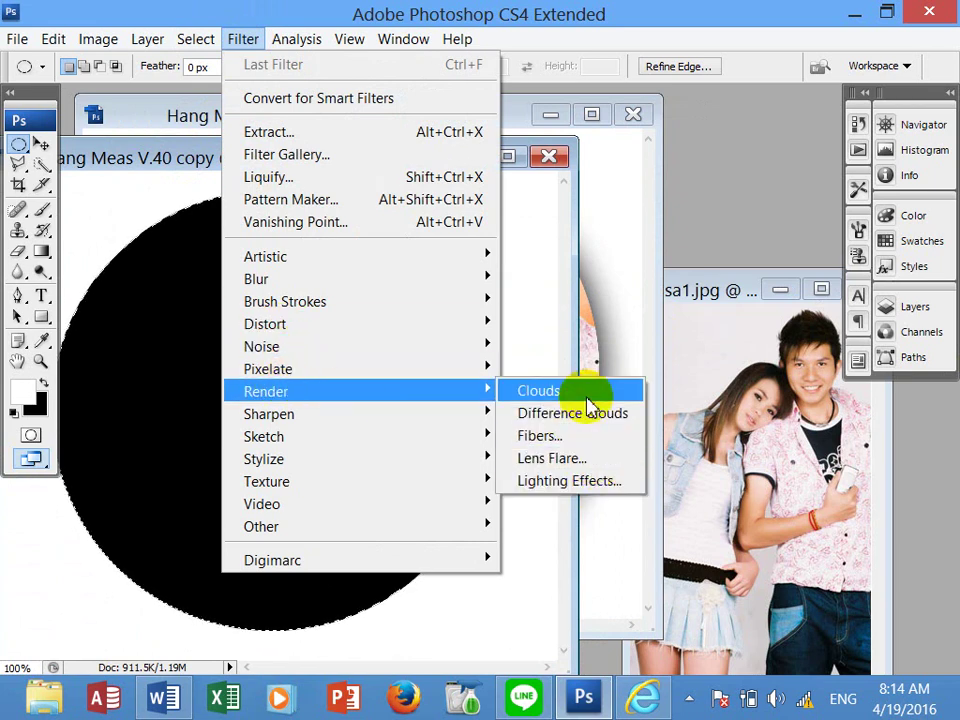
click(160, 90)
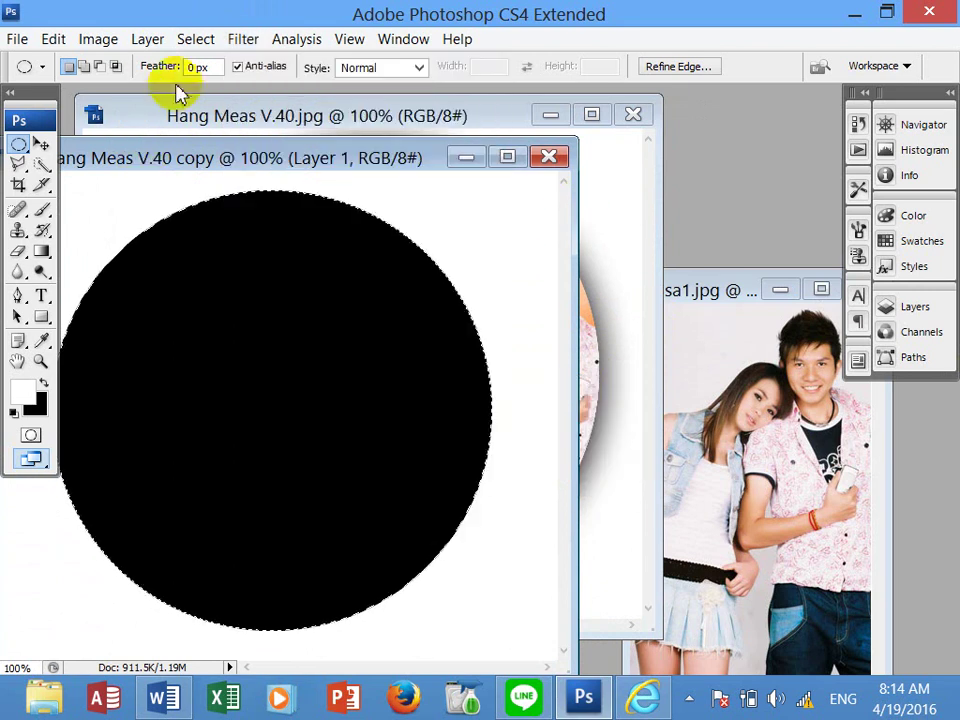
click(147, 39)
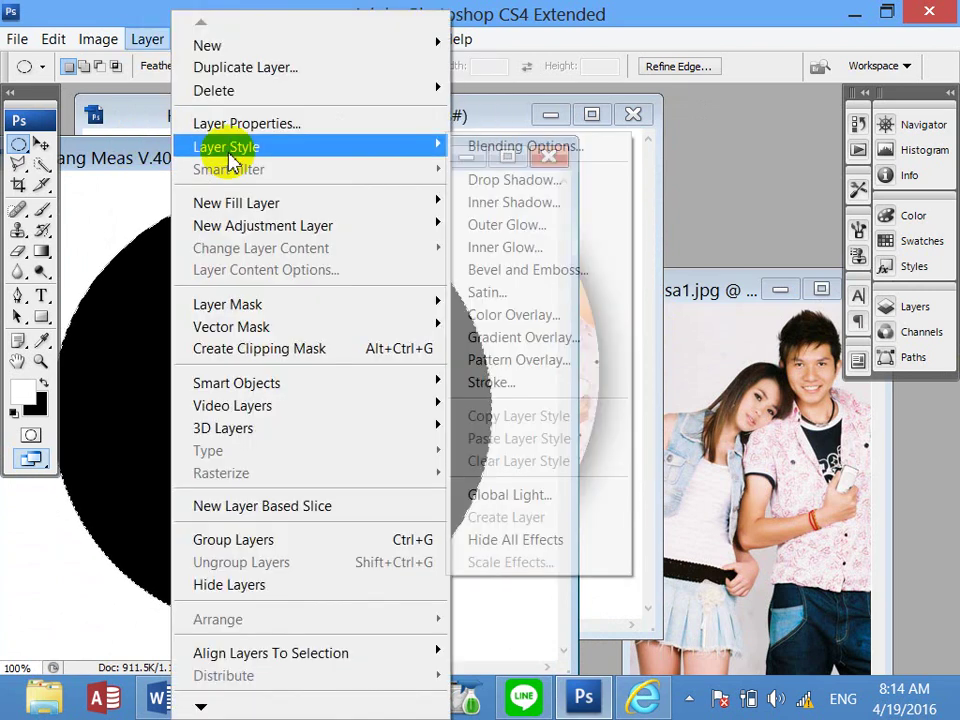
mouse_move(226, 146)
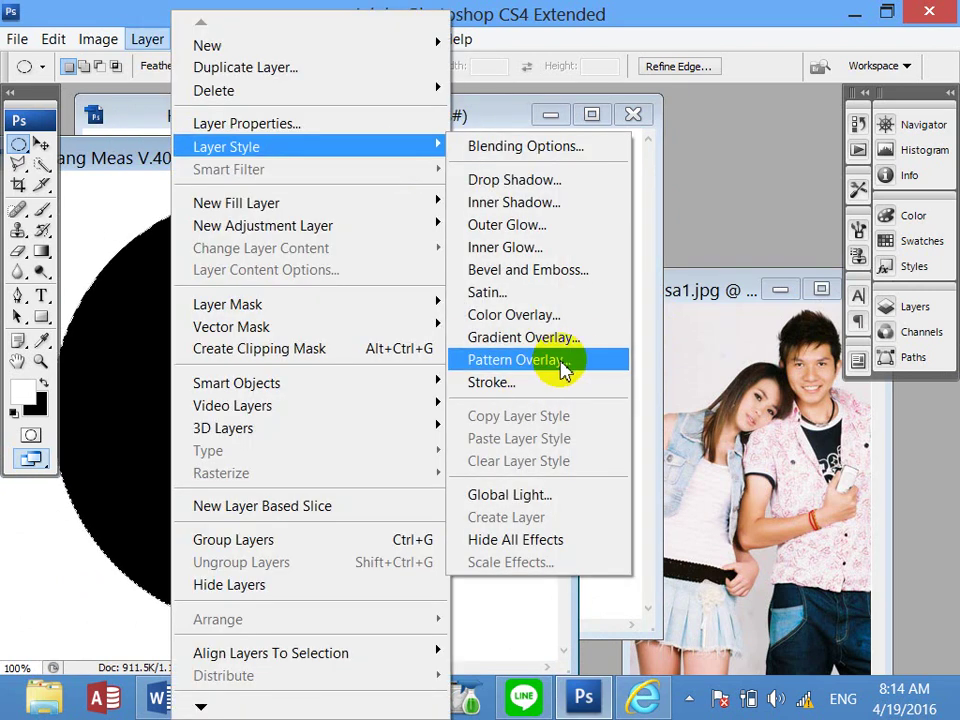
Add a Gradient Overlay from the Orange, Yellow, Orange preset, moving stops to 23% and 57%.
click(546, 337)
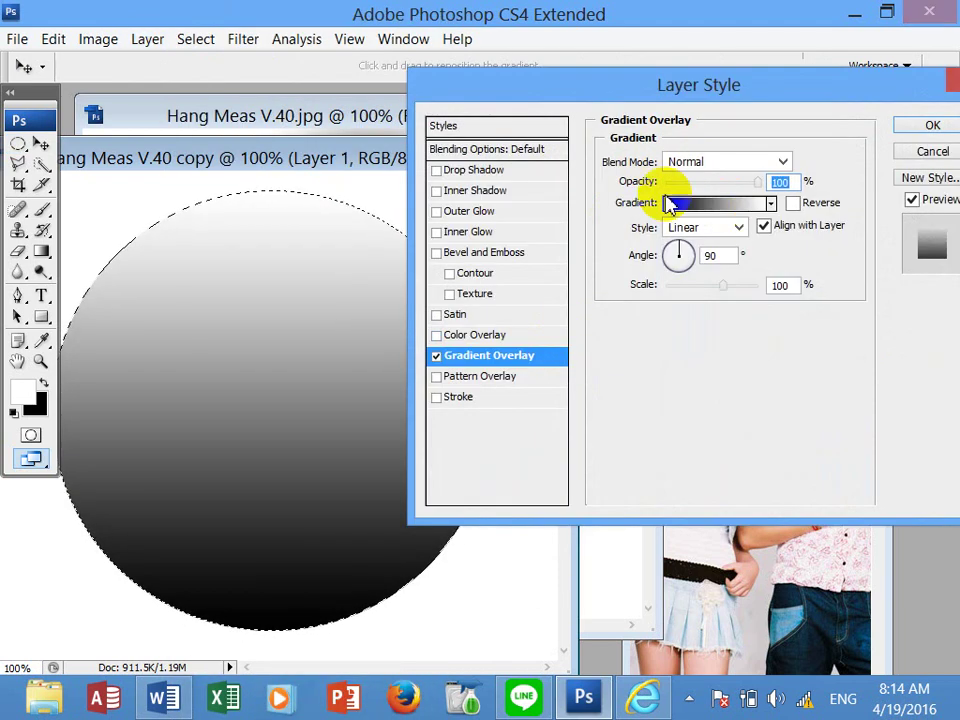
click(739, 205)
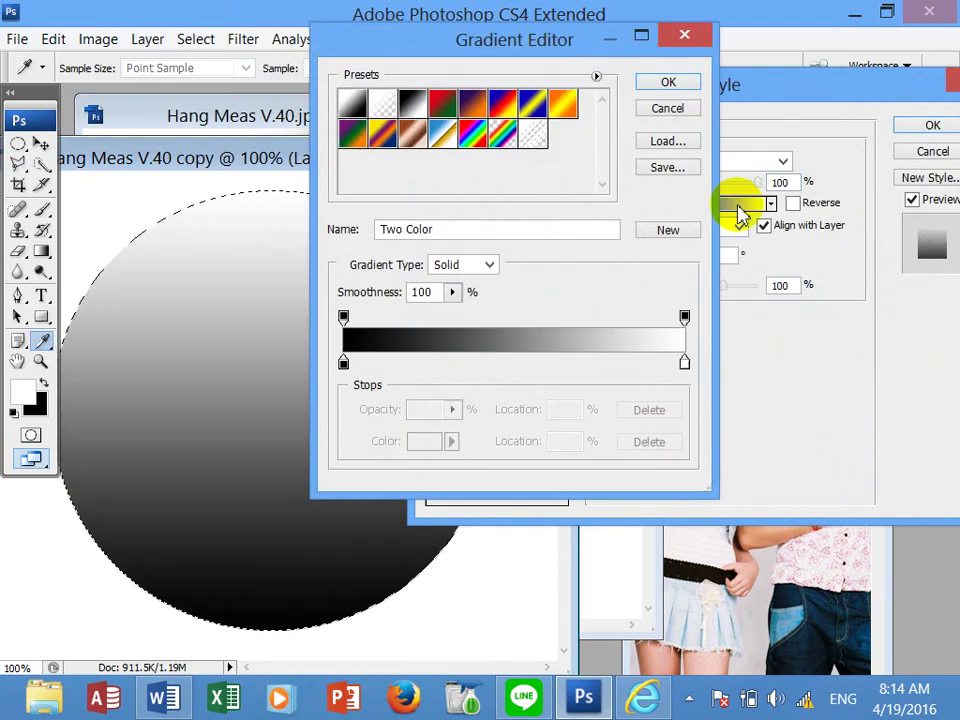
click(565, 112)
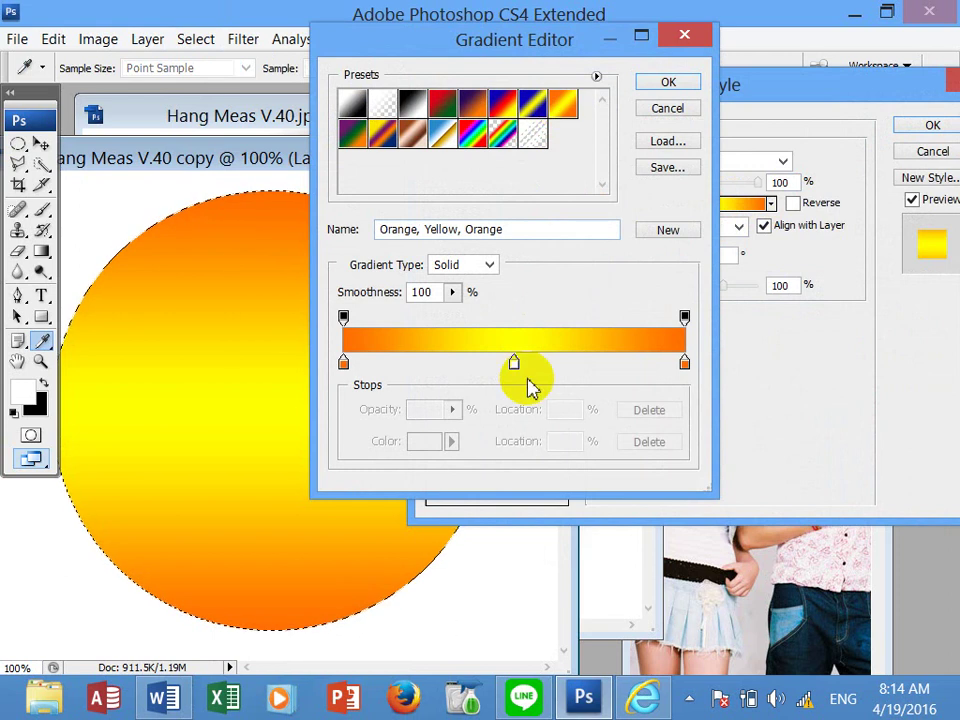
click(684, 362)
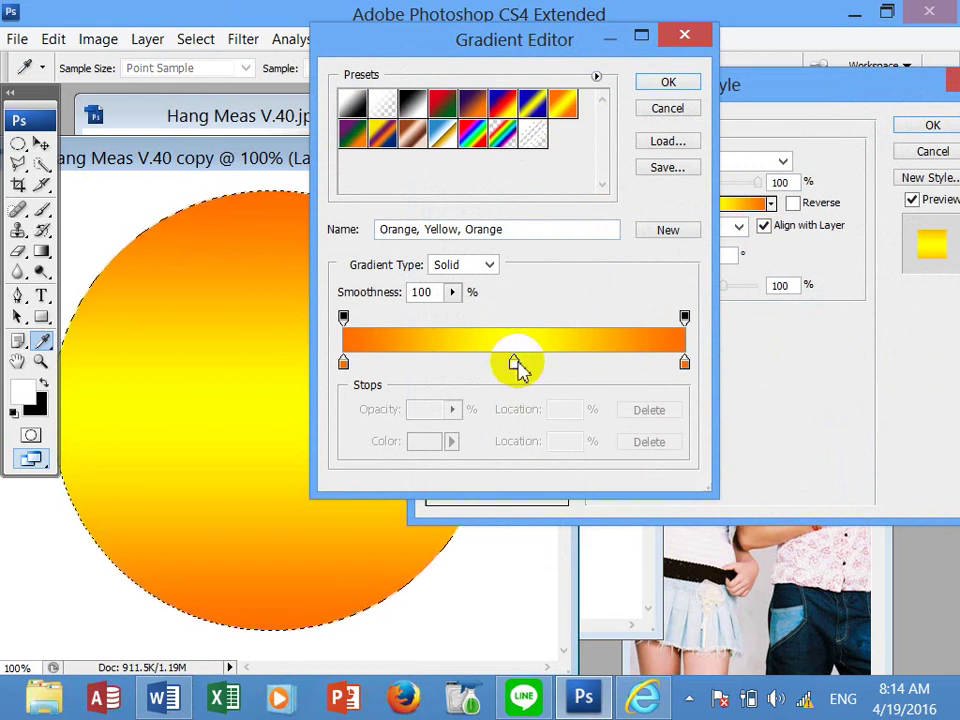
drag(514, 364, 421, 364)
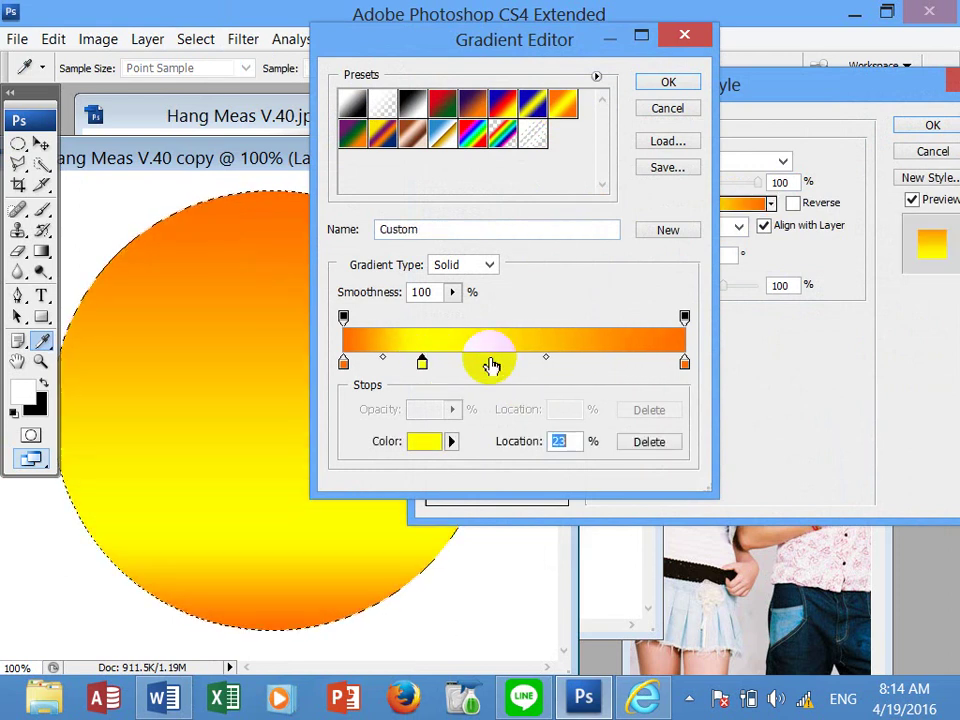
drag(684, 362, 537, 364)
Add yellow stops at 89% and 98% and an orange stop near 66%, then accept the gradient.
click(646, 362)
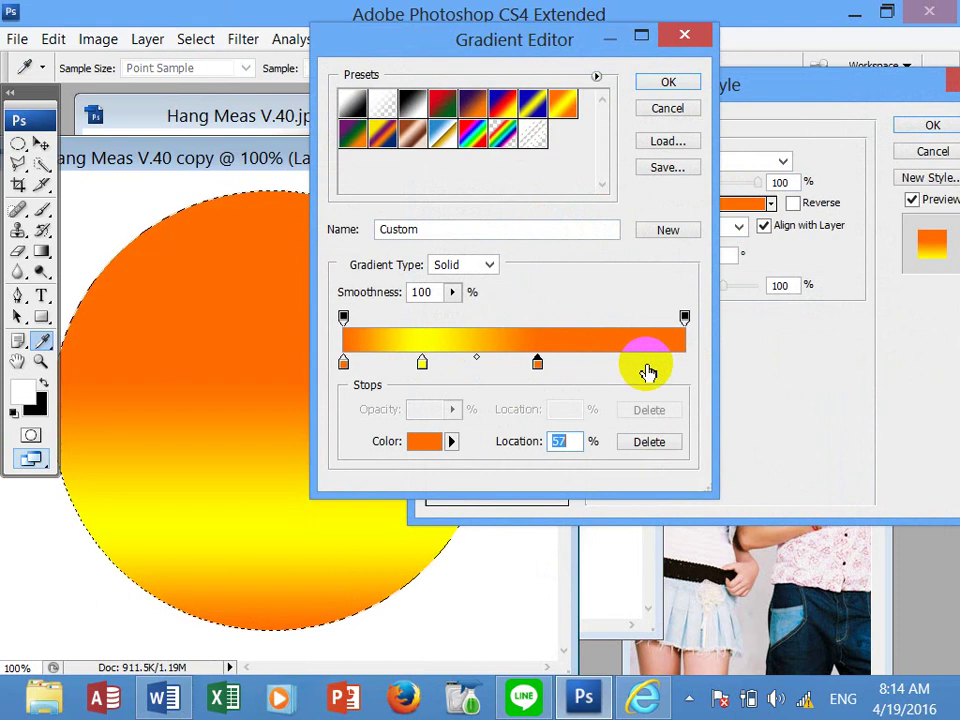
click(646, 362)
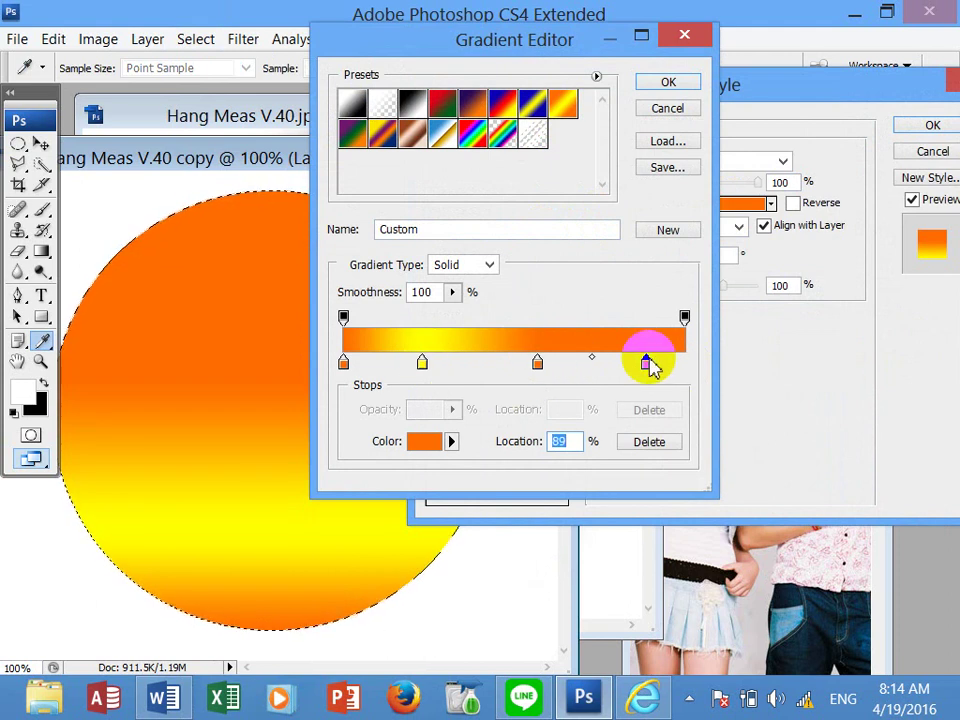
click(440, 338)
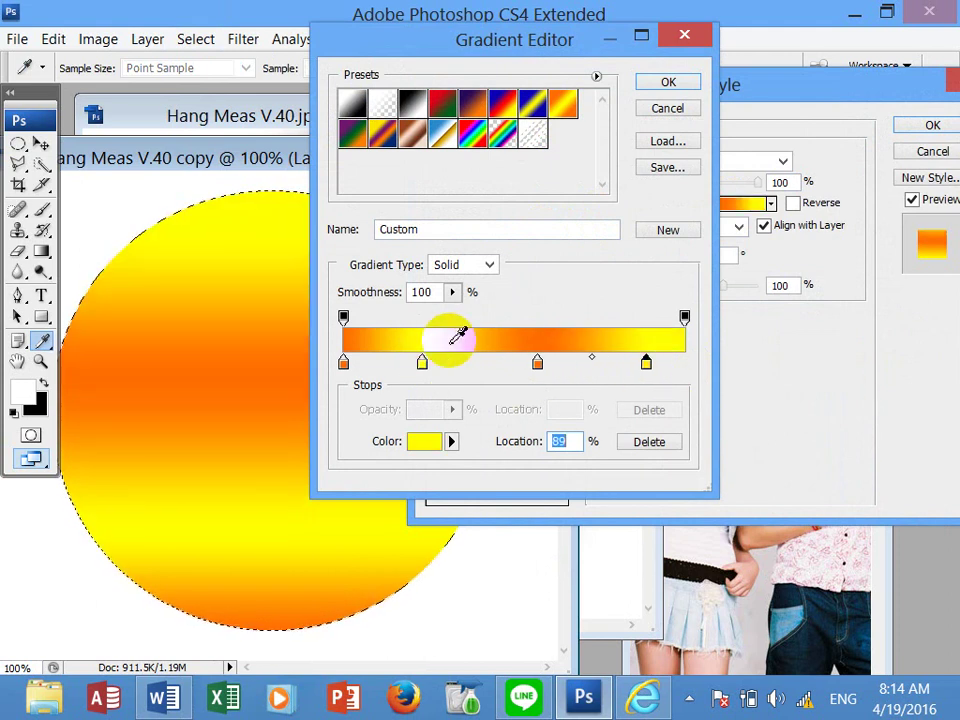
mouse_move(528, 58)
mouse_down()
mouse_move(727, 162)
mouse_move(600, 71)
mouse_up()
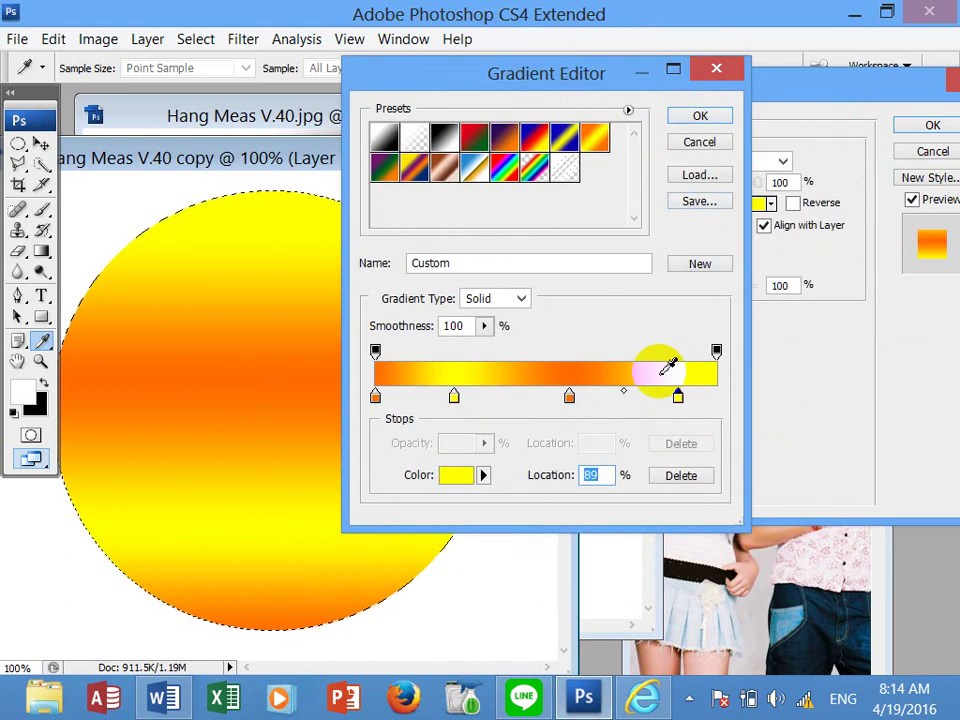
mouse_move(685, 410)
mouse_down()
mouse_move(696, 398)
mouse_move(711, 402)
mouse_up()
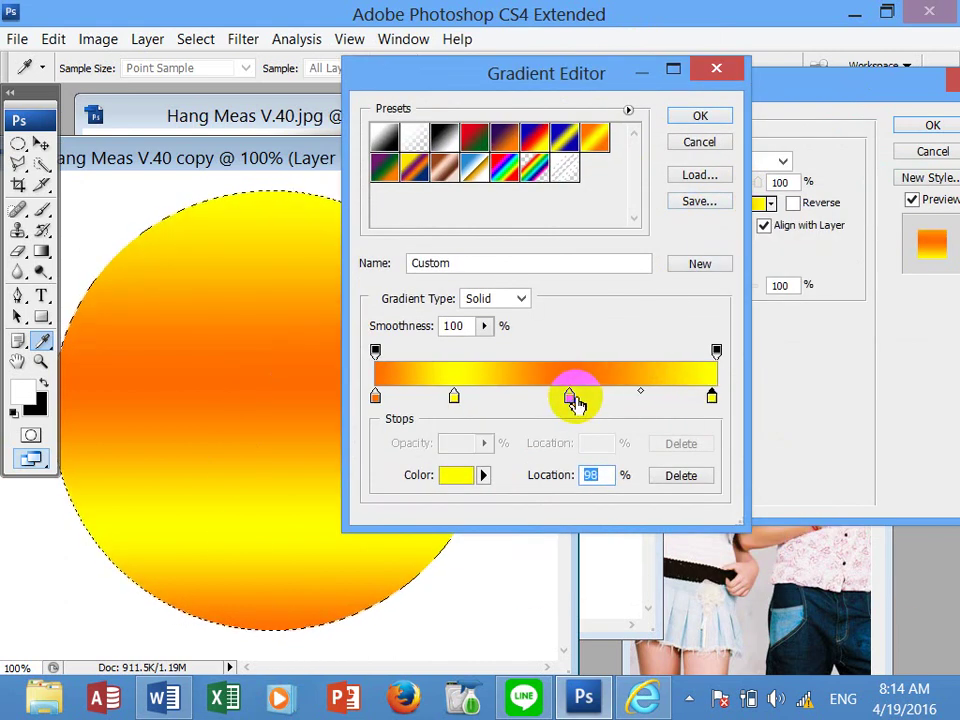
drag(570, 400, 602, 396)
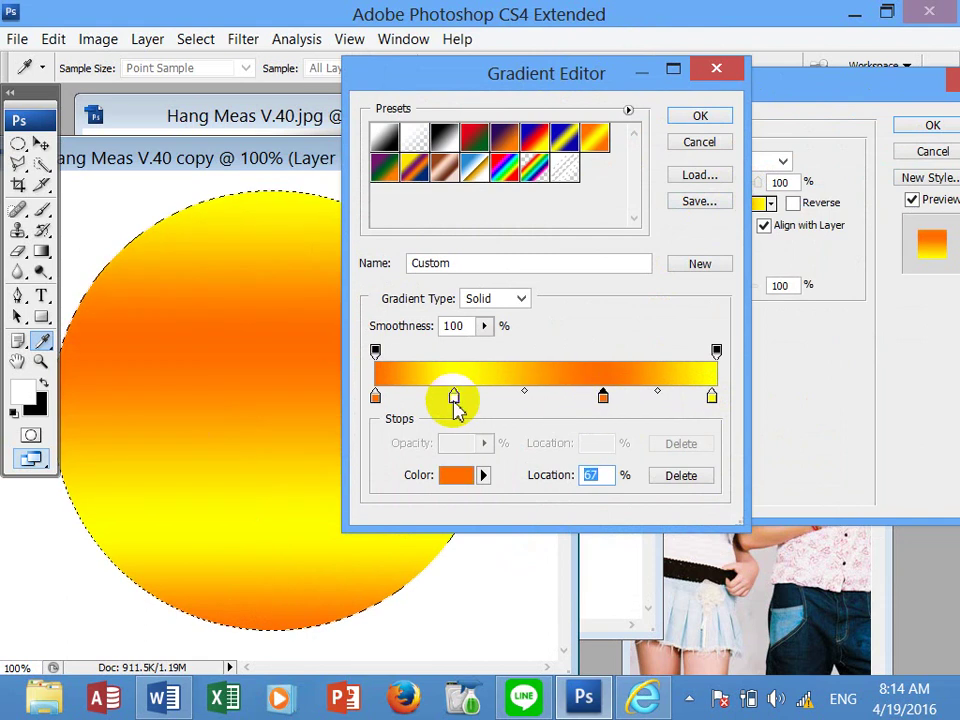
drag(454, 397, 482, 405)
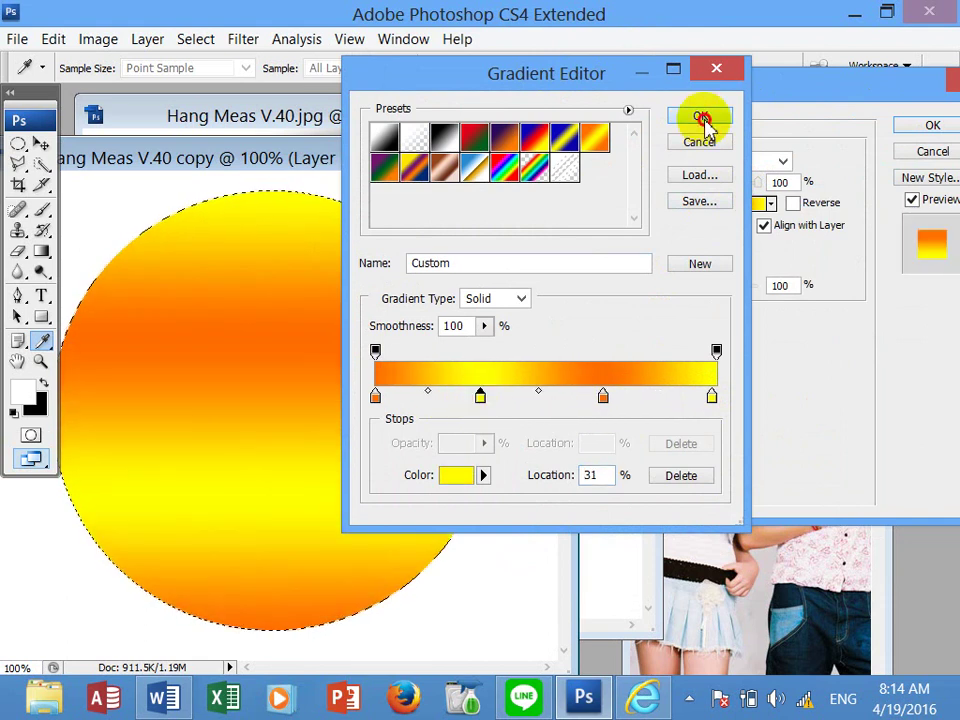
click(703, 118)
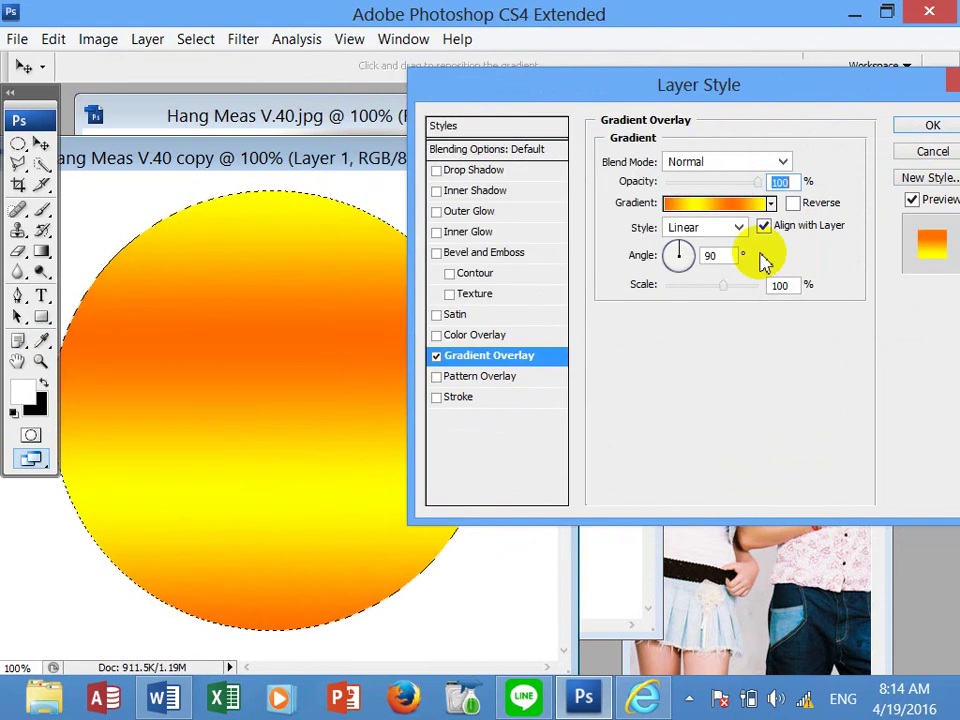
click(704, 232)
click(700, 266)
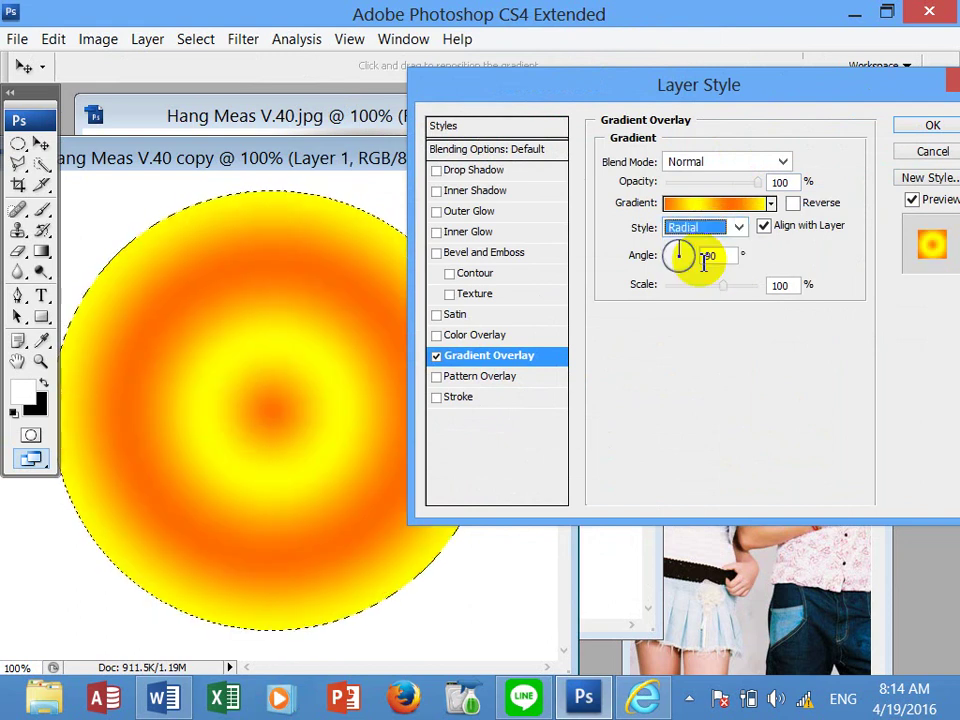
click(733, 235)
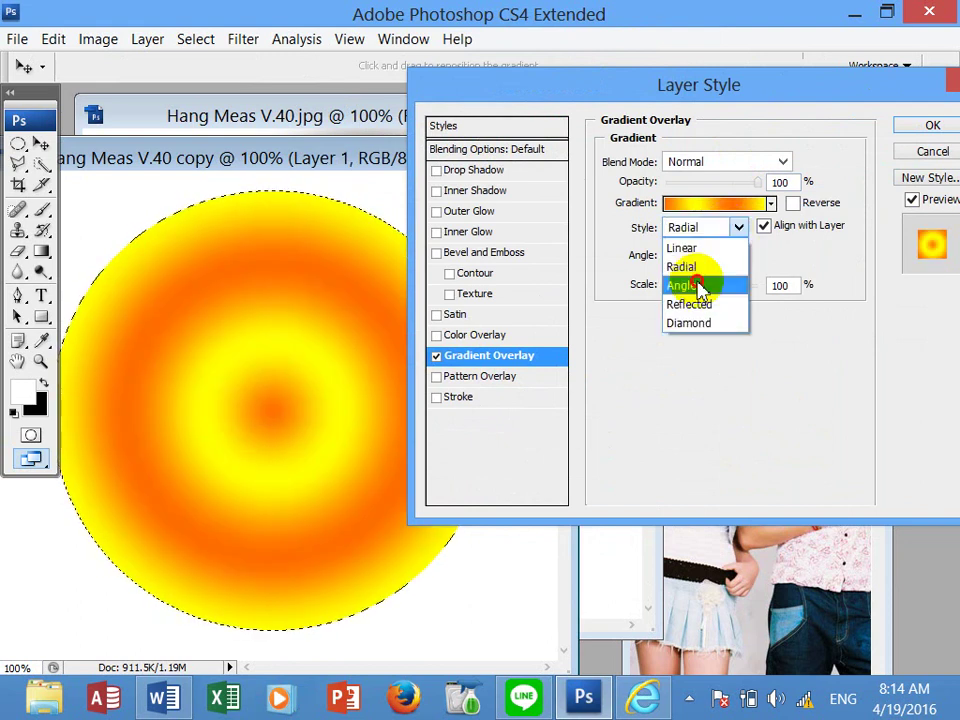
click(699, 282)
click(708, 240)
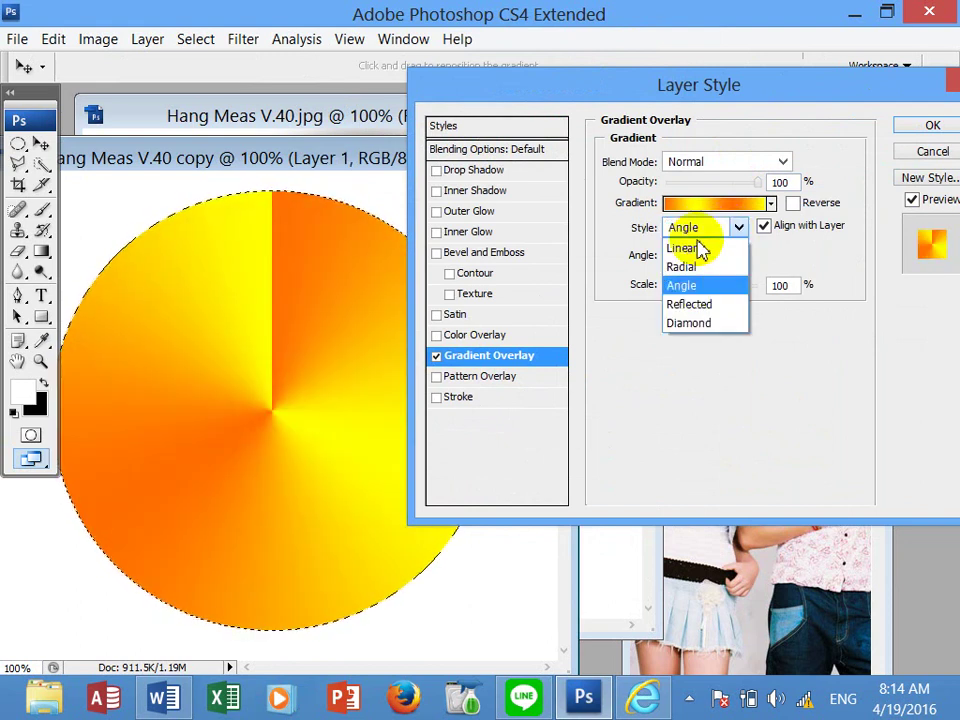
click(696, 321)
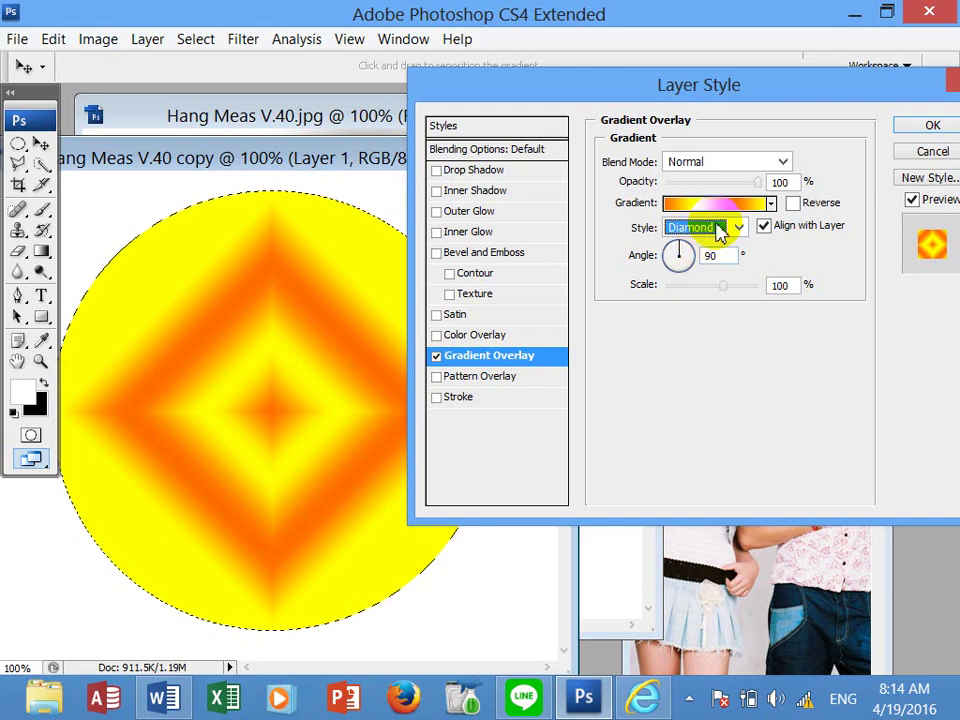
click(718, 232)
click(700, 302)
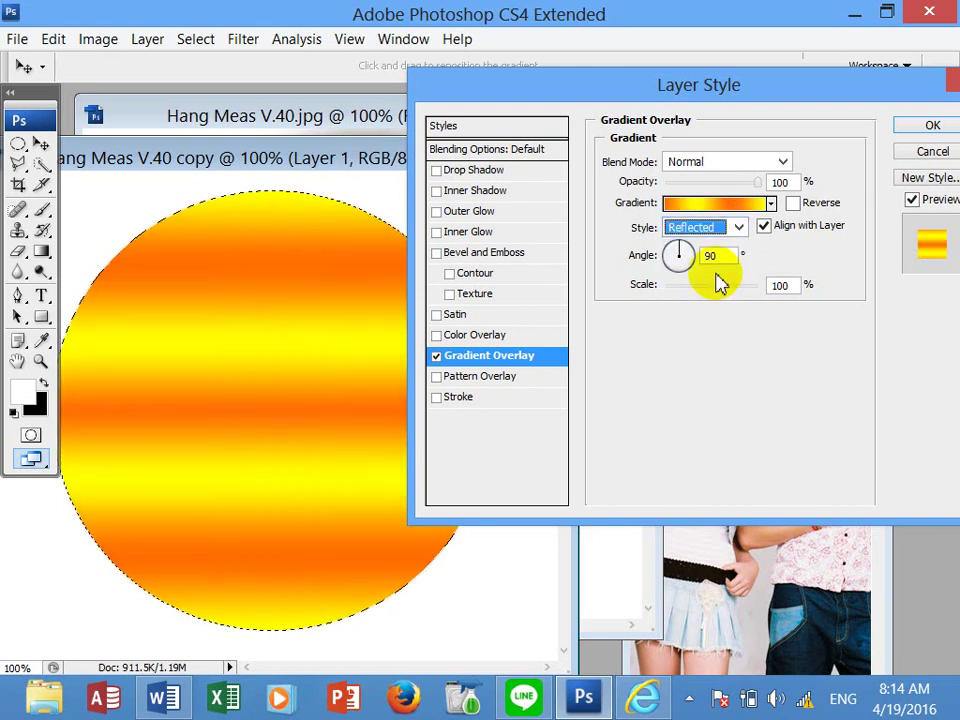
click(735, 229)
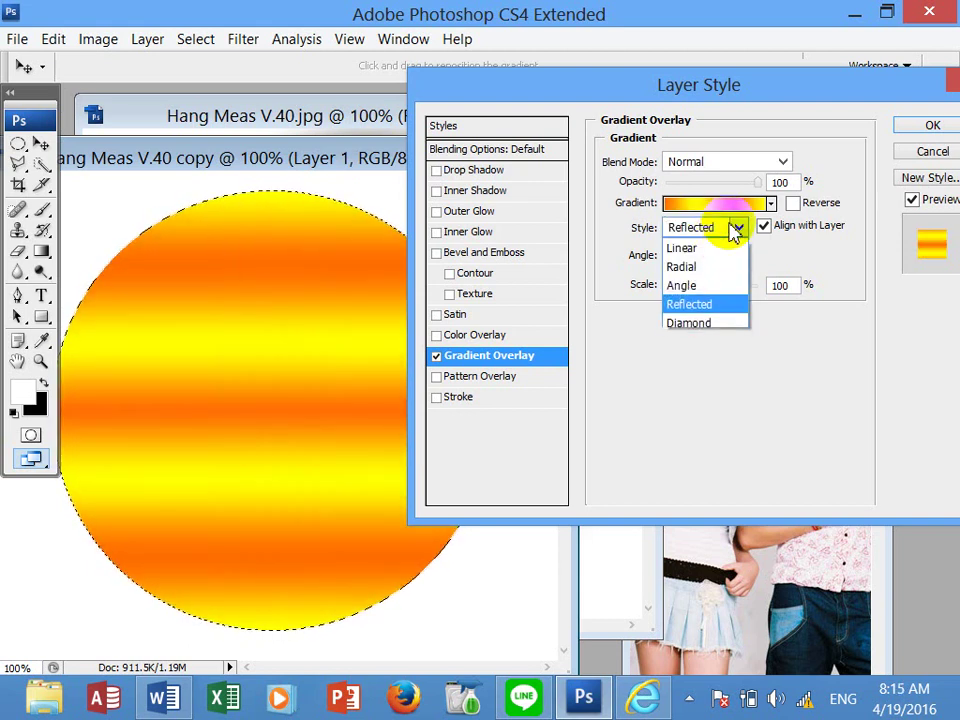
click(718, 248)
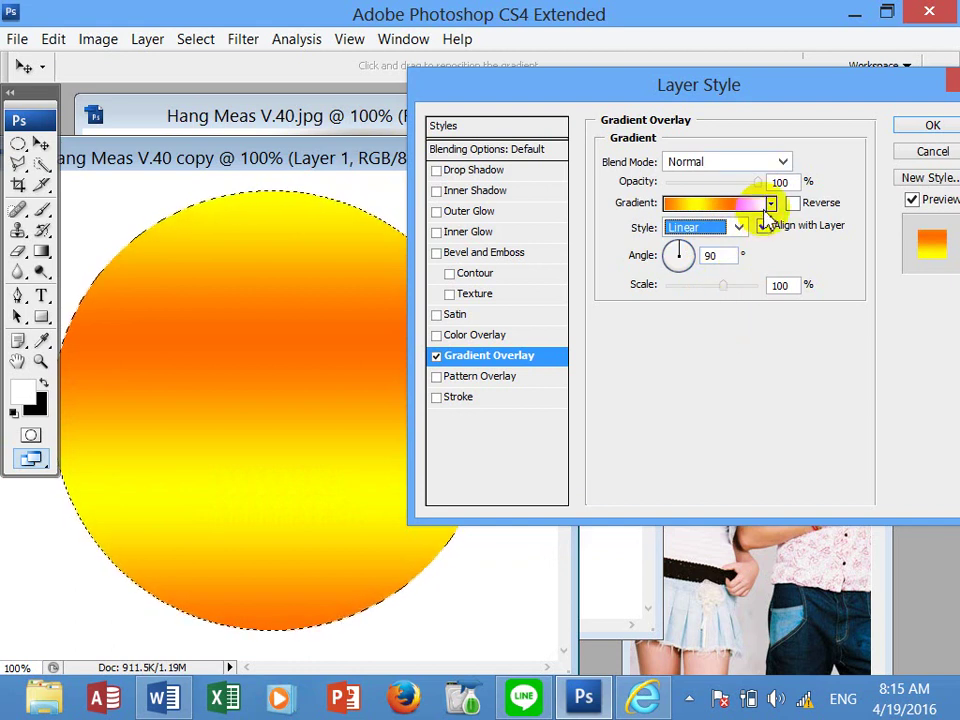
Switch the overlay to the Spectrum gradient with Angle style.
click(714, 206)
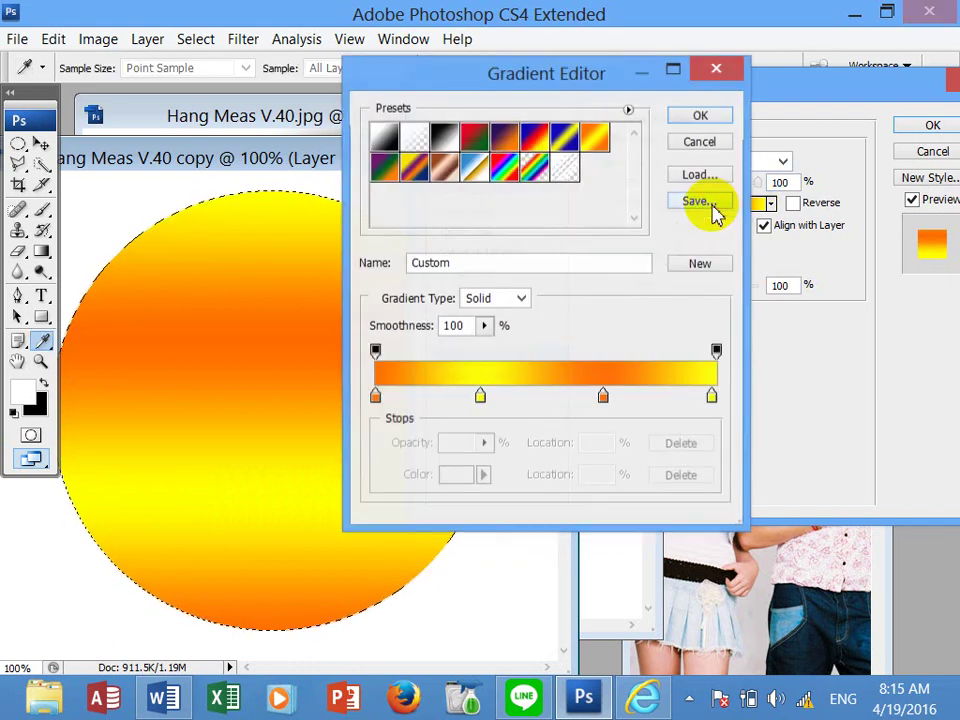
click(505, 170)
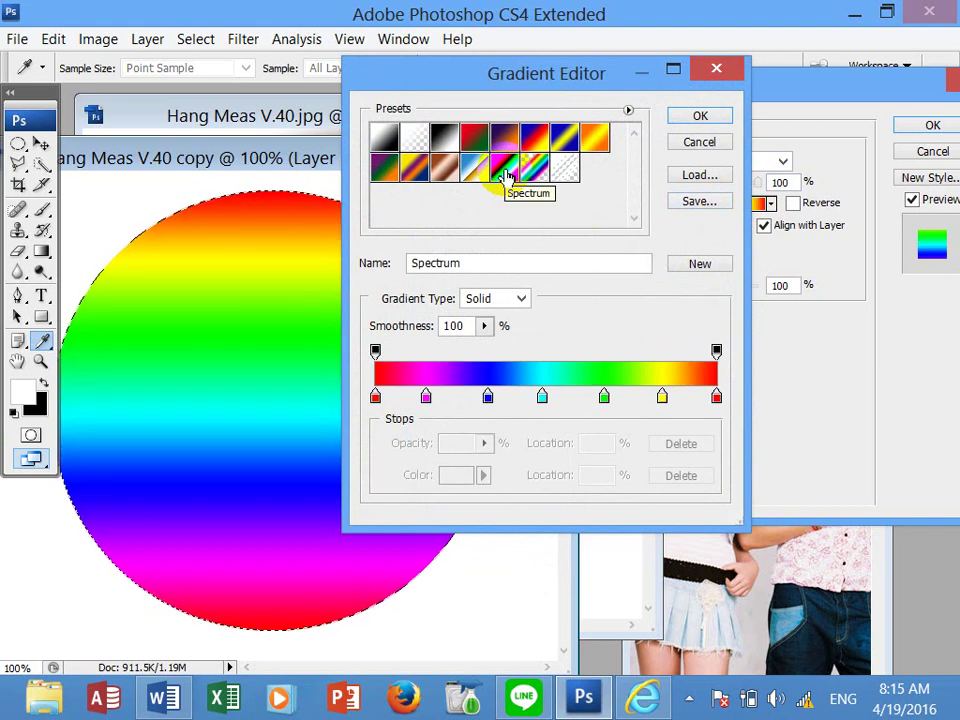
click(703, 118)
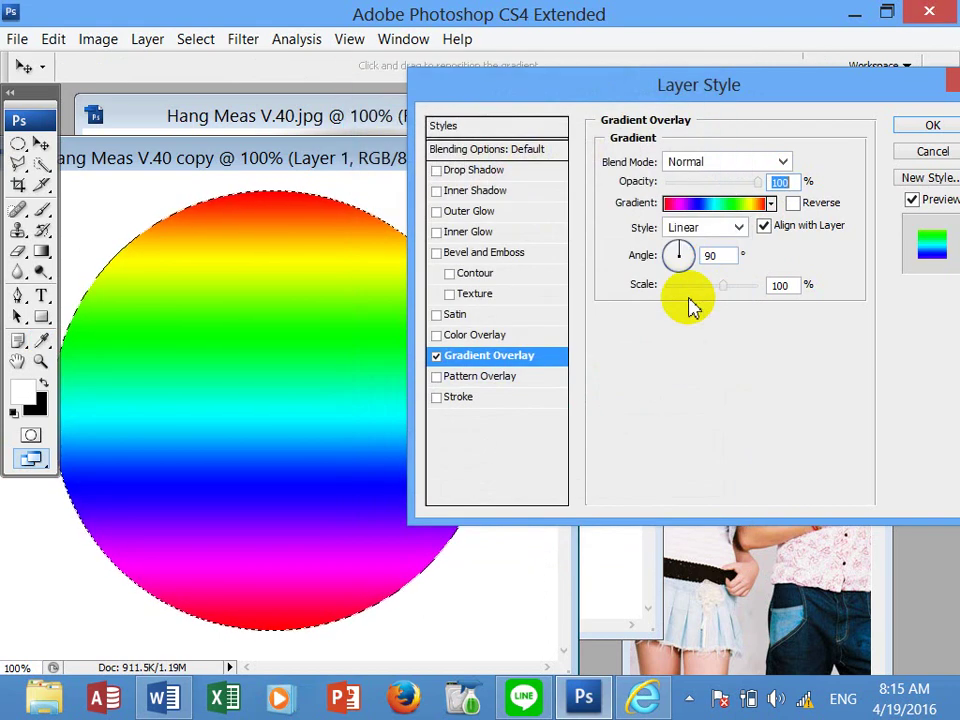
click(714, 229)
click(707, 321)
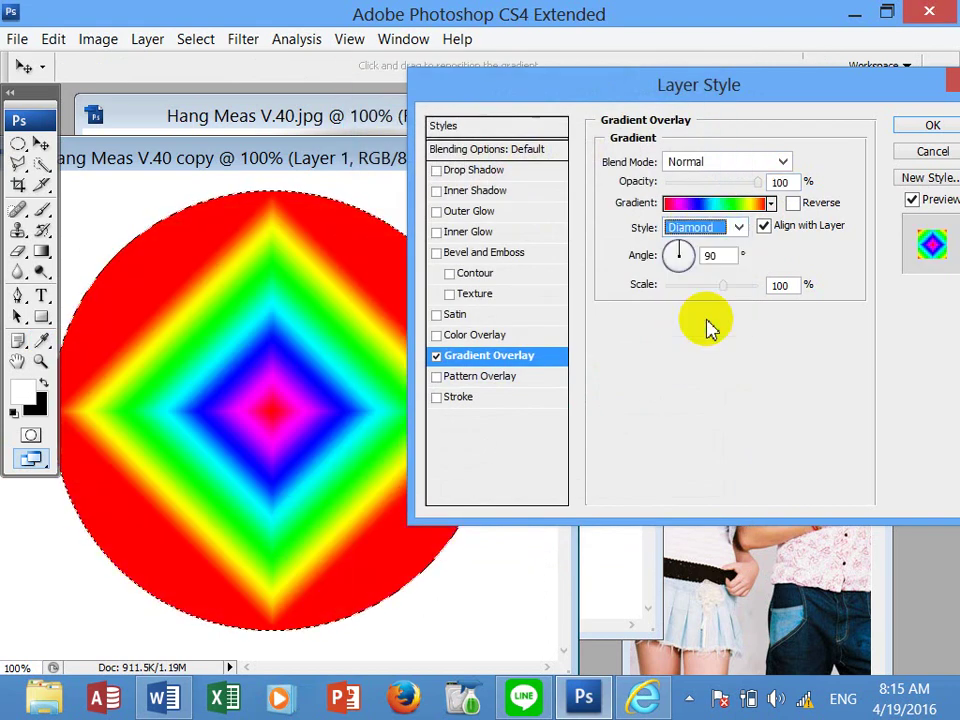
click(712, 228)
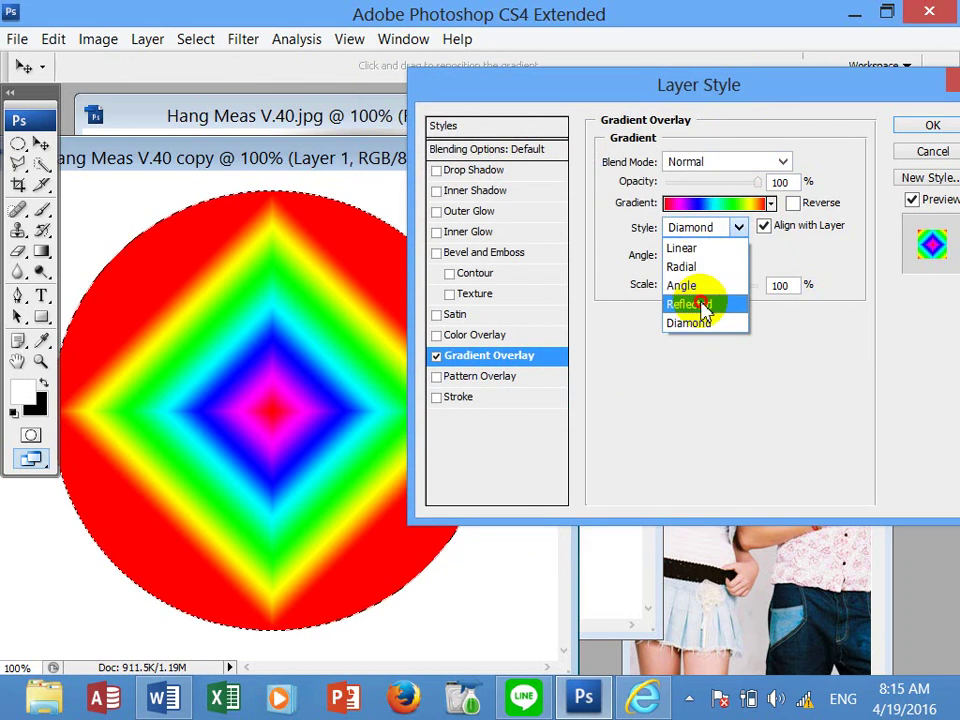
click(705, 305)
click(707, 232)
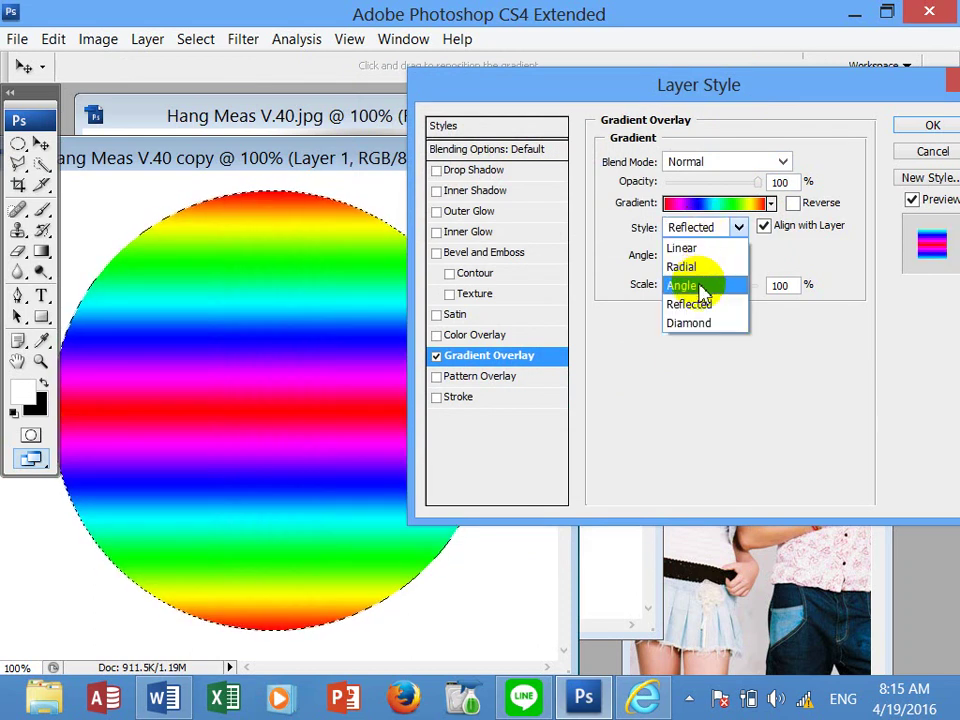
click(703, 288)
Apply the angle Spectrum overlay and reposition the copy's document window.
mouse_move(675, 87)
mouse_down()
mouse_move(727, 502)
mouse_move(622, 83)
mouse_up()
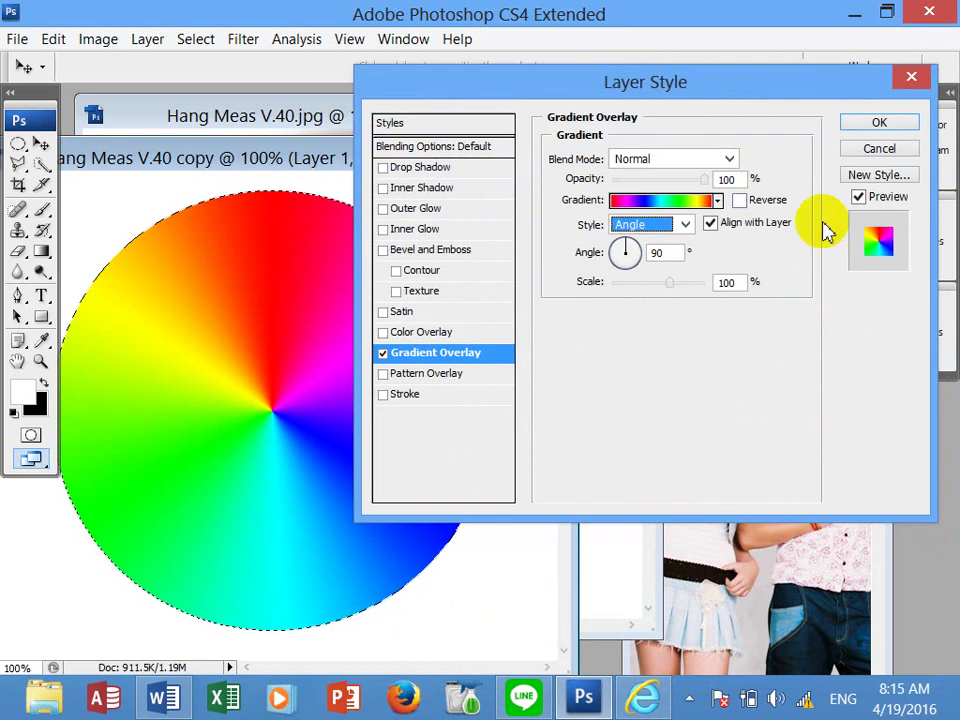
click(880, 125)
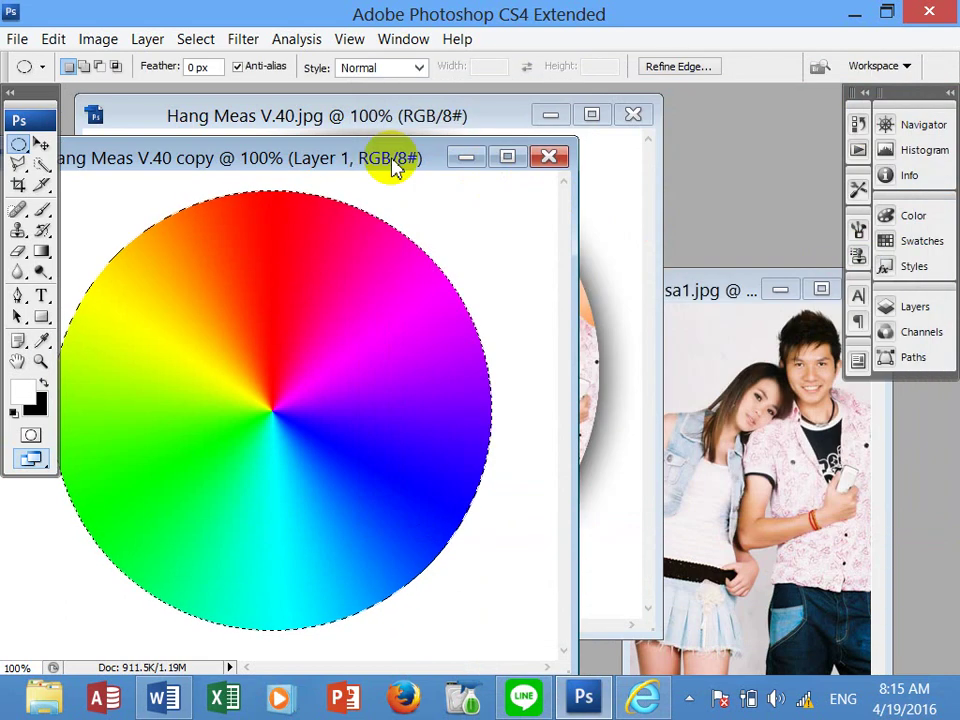
drag(392, 160, 479, 130)
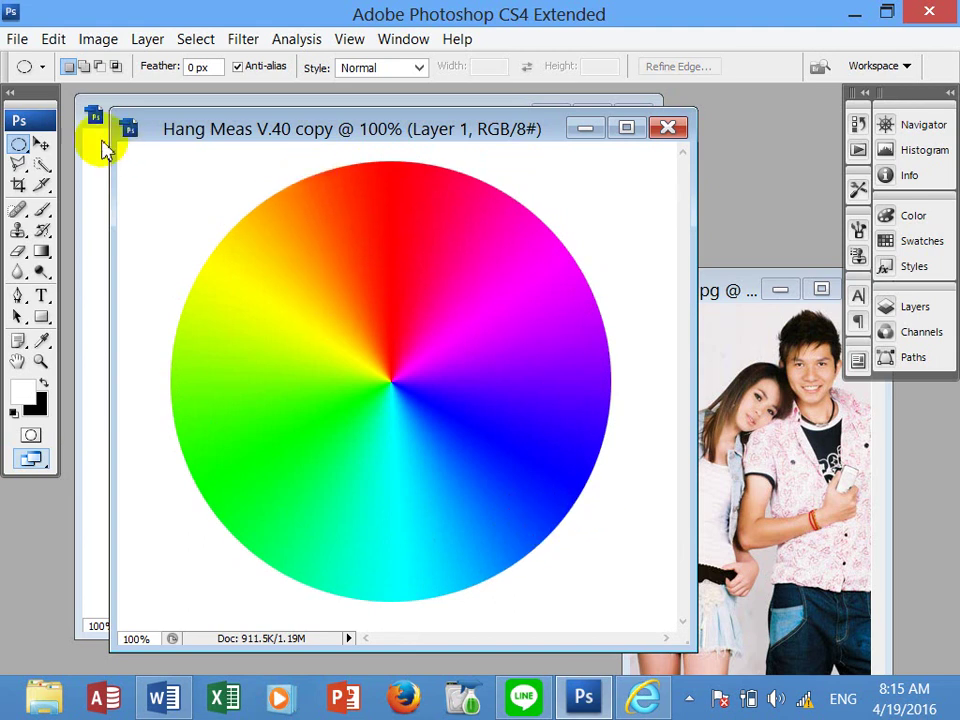
click(41, 144)
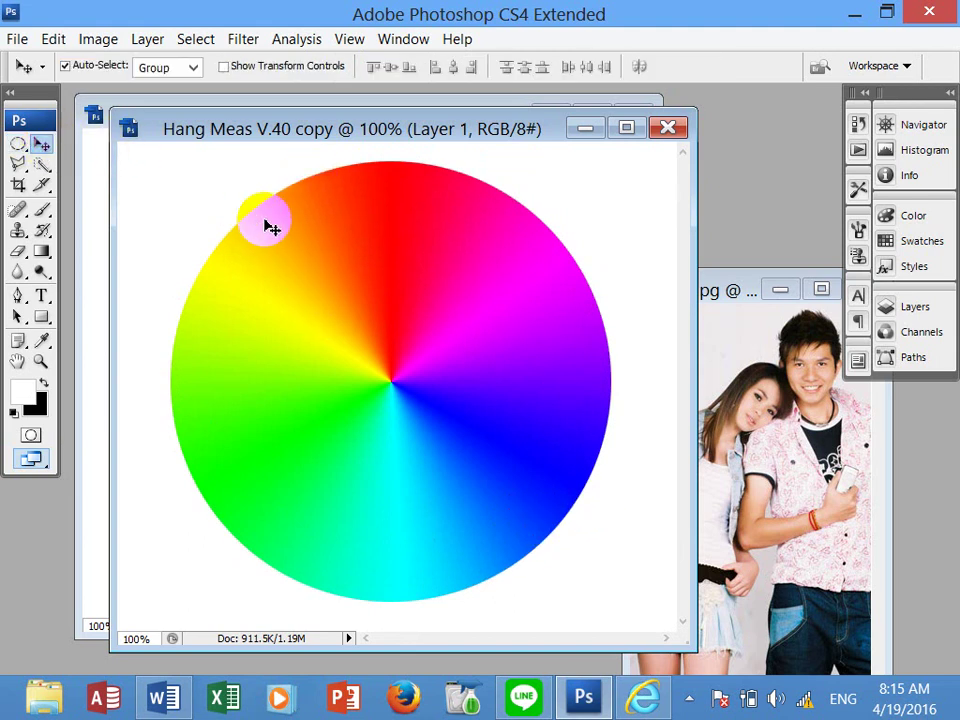
Load the colour wheel's layer transparency as a selection.
click(205, 41)
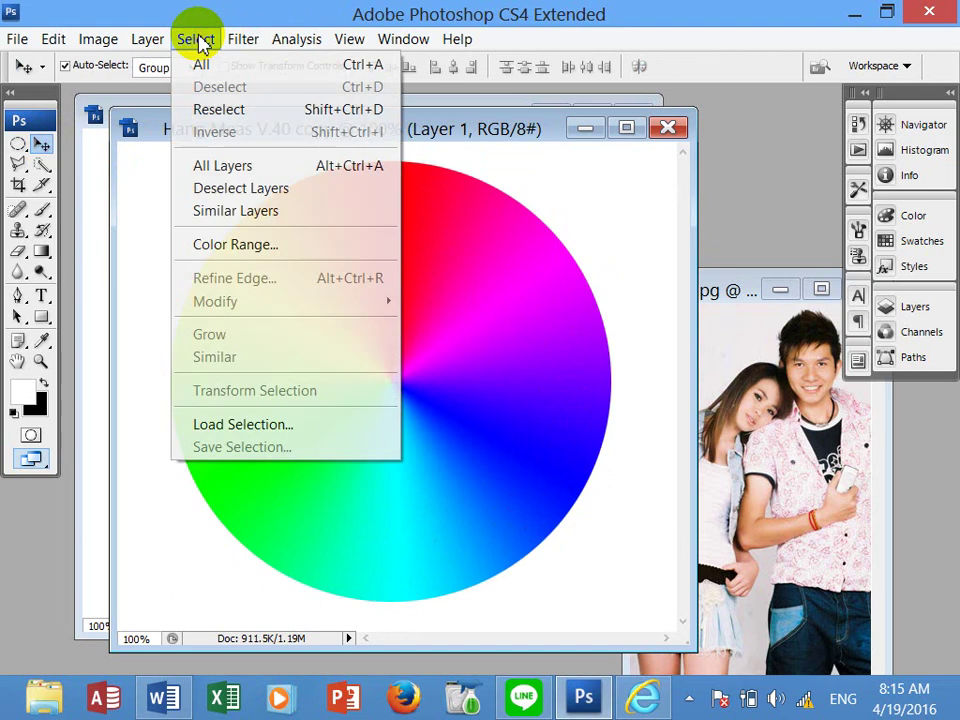
click(303, 430)
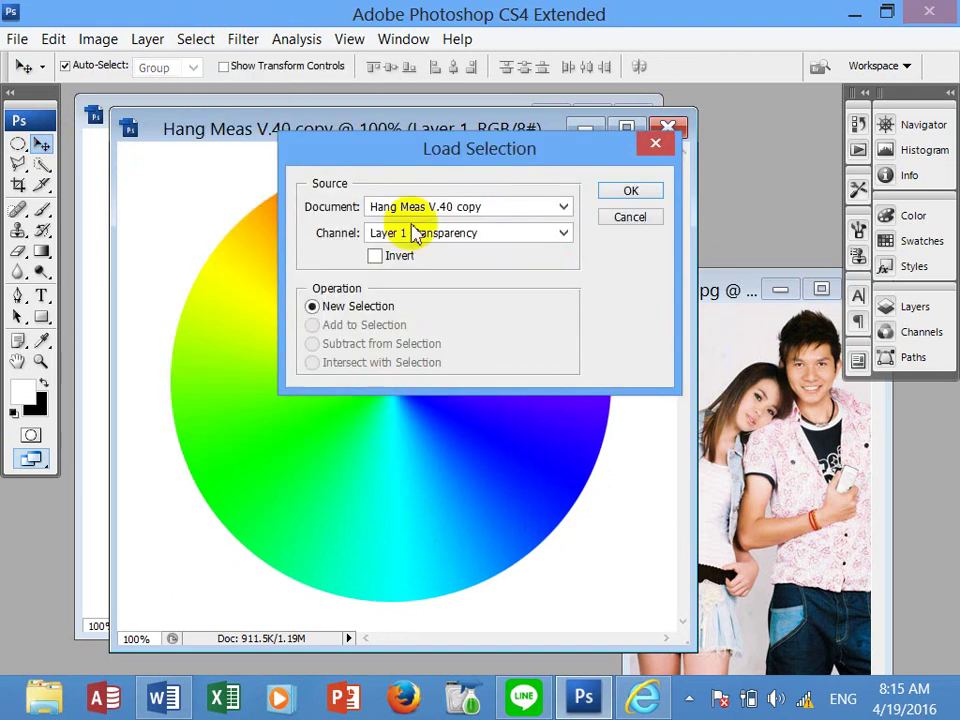
click(643, 194)
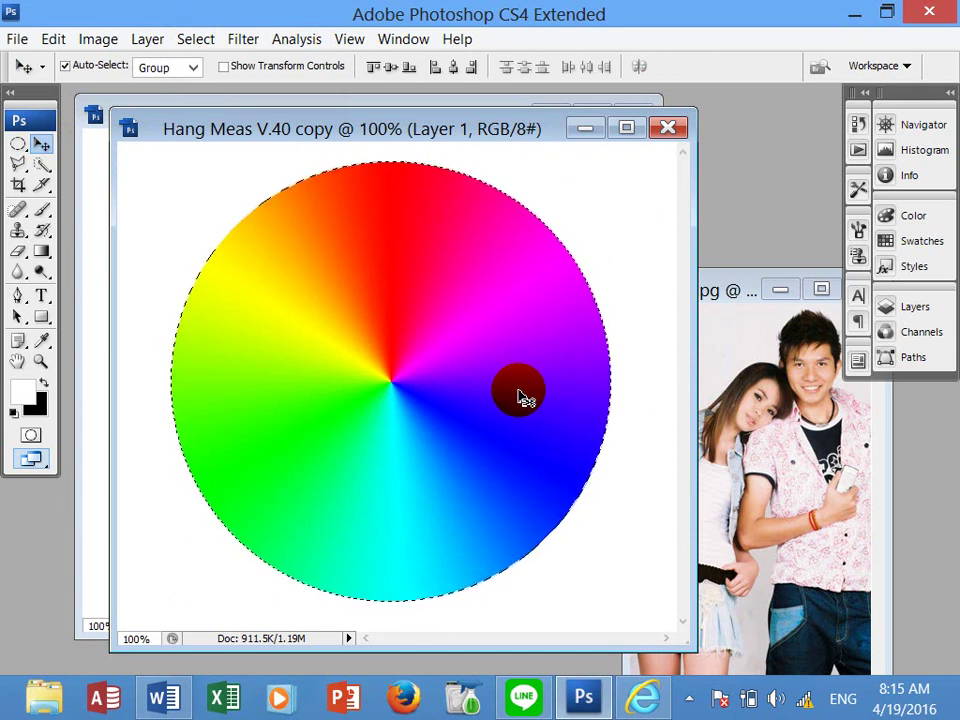
Shrink the selection to about 22% and delete it to cut a white hub hole.
click(198, 42)
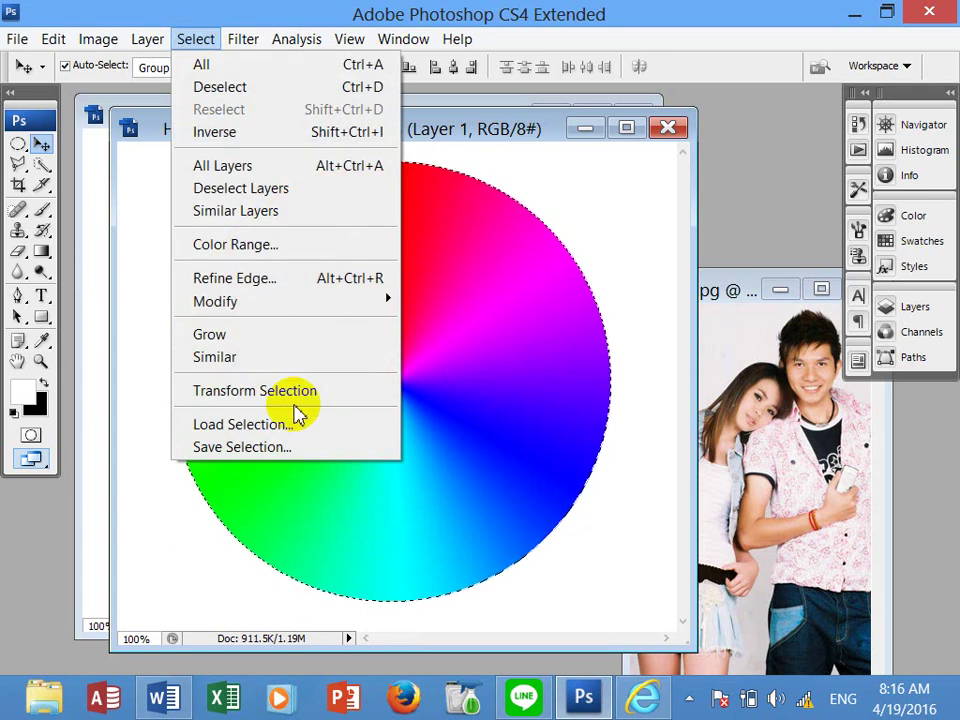
click(316, 391)
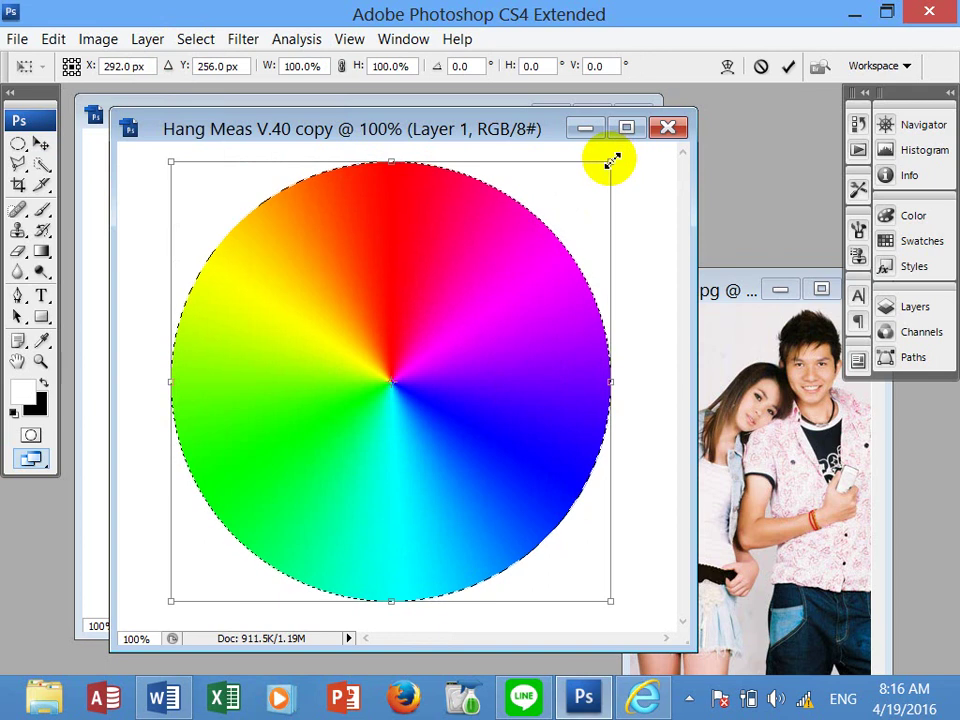
mouse_move(608, 166)
mouse_down()
mouse_move(477, 323)
mouse_move(461, 316)
mouse_move(453, 326)
mouse_up()
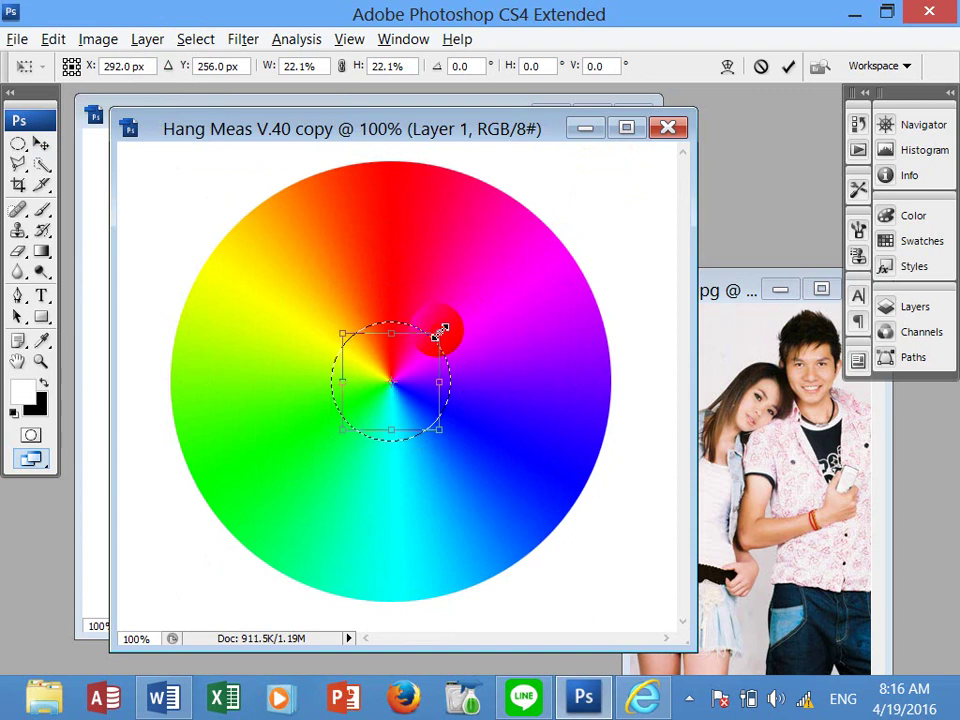
drag(452, 321, 478, 372)
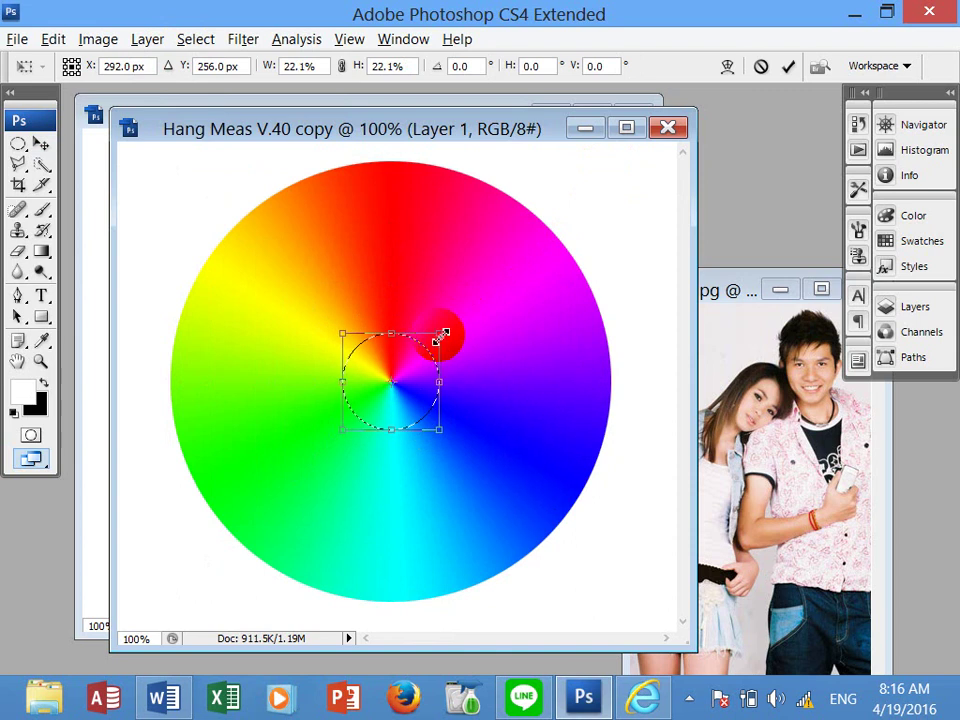
key(Return)
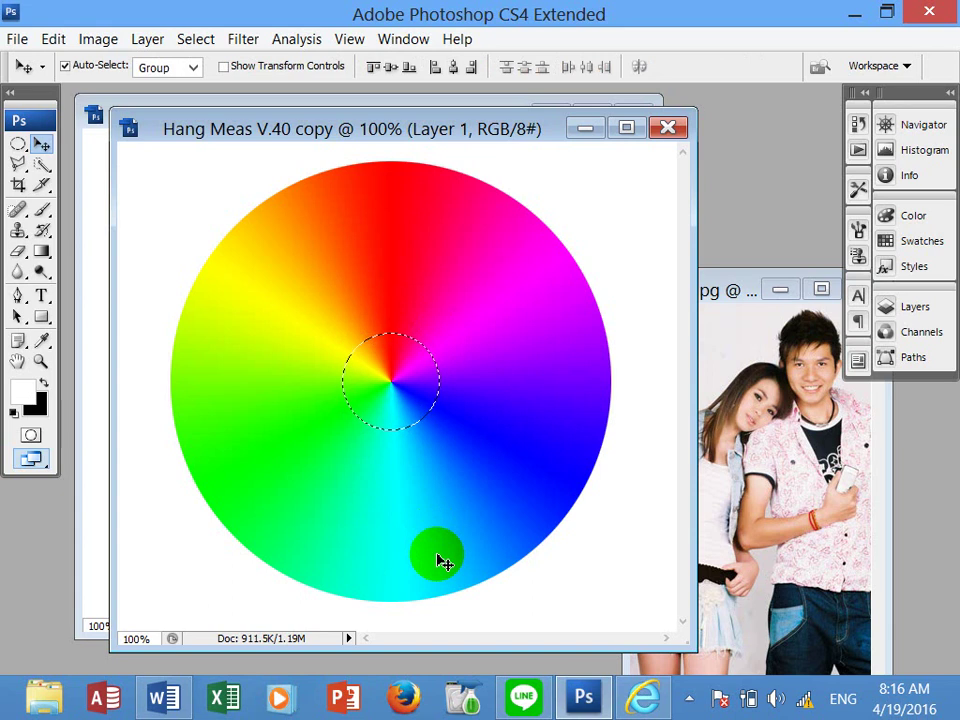
key(Delete)
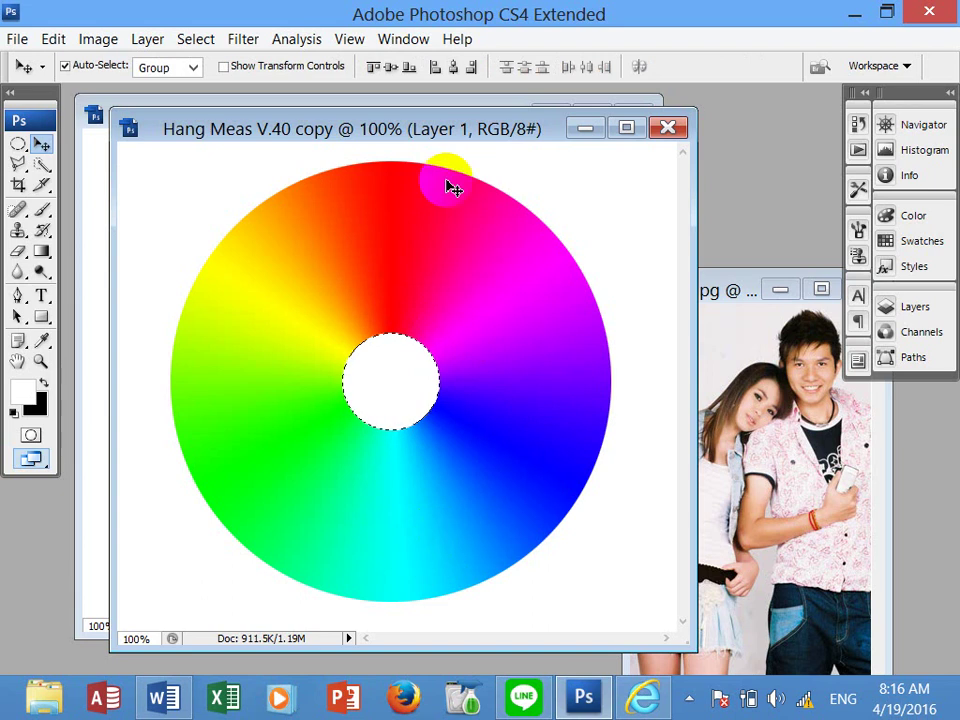
mouse_move(450, 128)
mouse_down()
mouse_move(770, 360)
mouse_move(776, 314)
mouse_up()
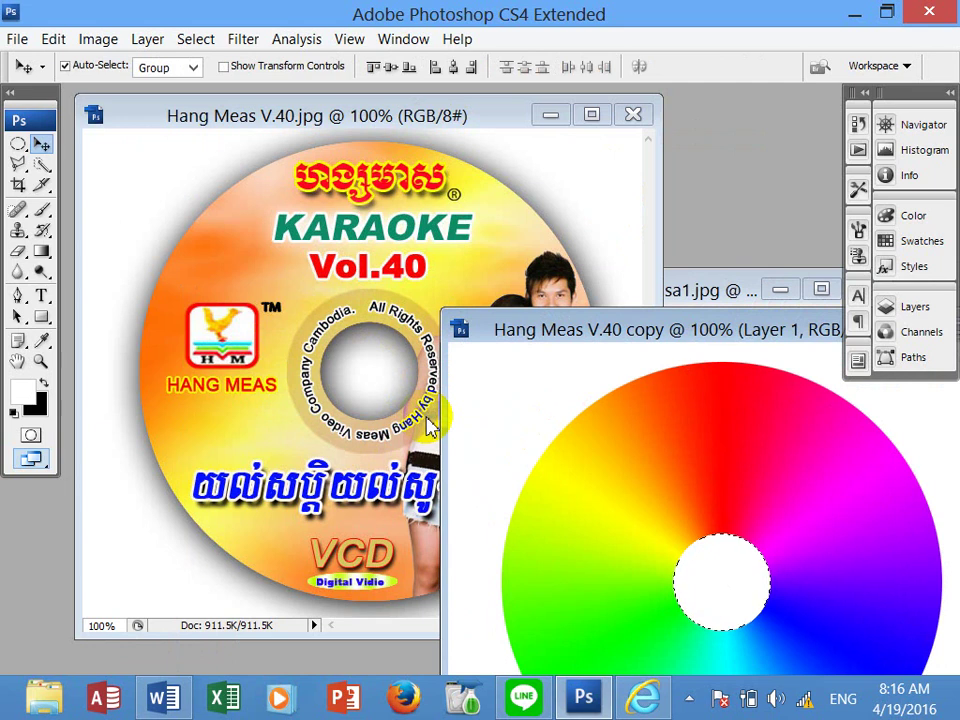
Bring the disc copy back to the front and undo the hub-hole deletion.
click(602, 405)
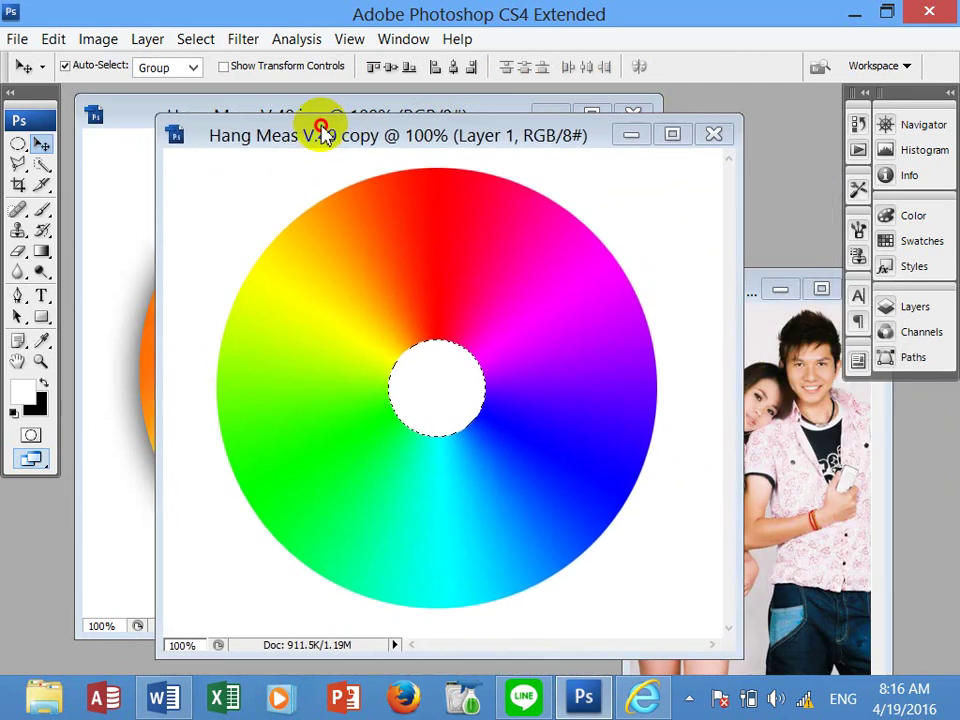
drag(608, 330, 301, 130)
click(409, 281)
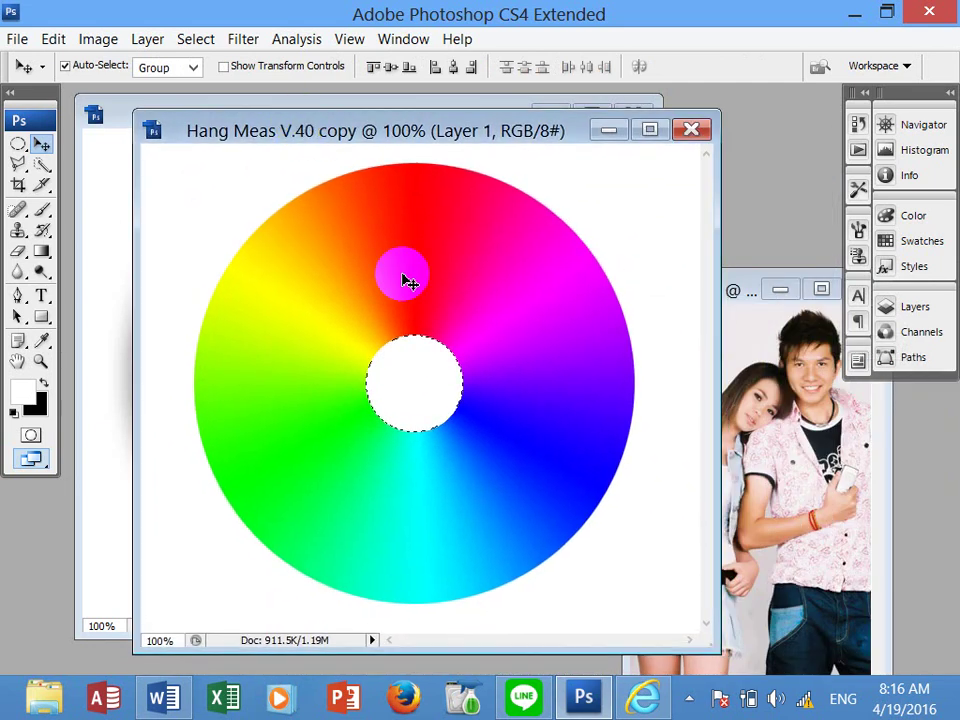
click(440, 491)
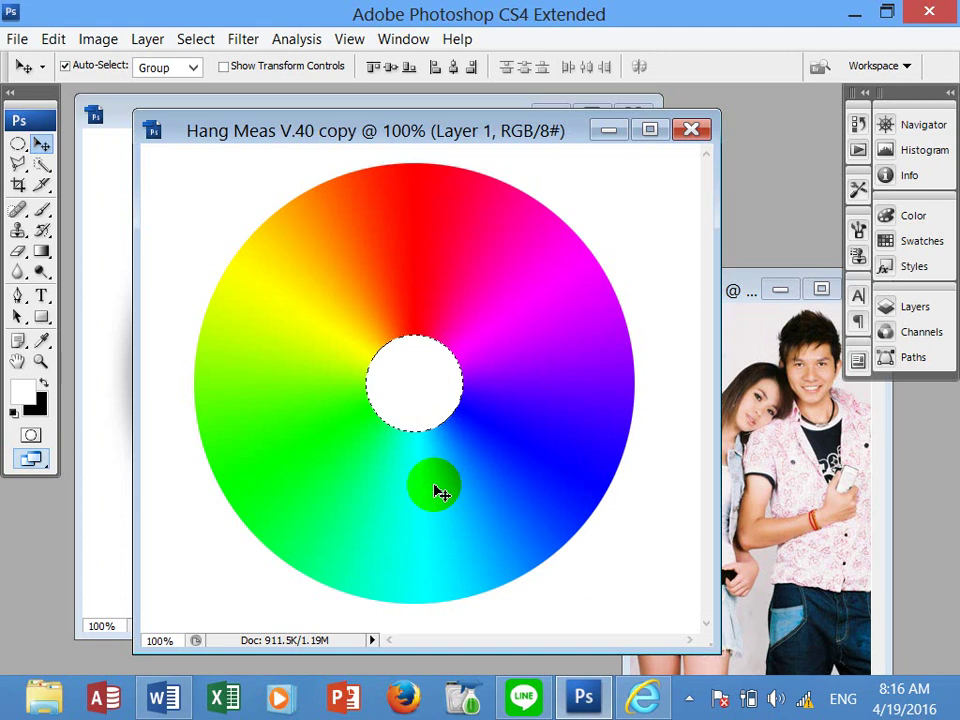
key(ctrl+z)
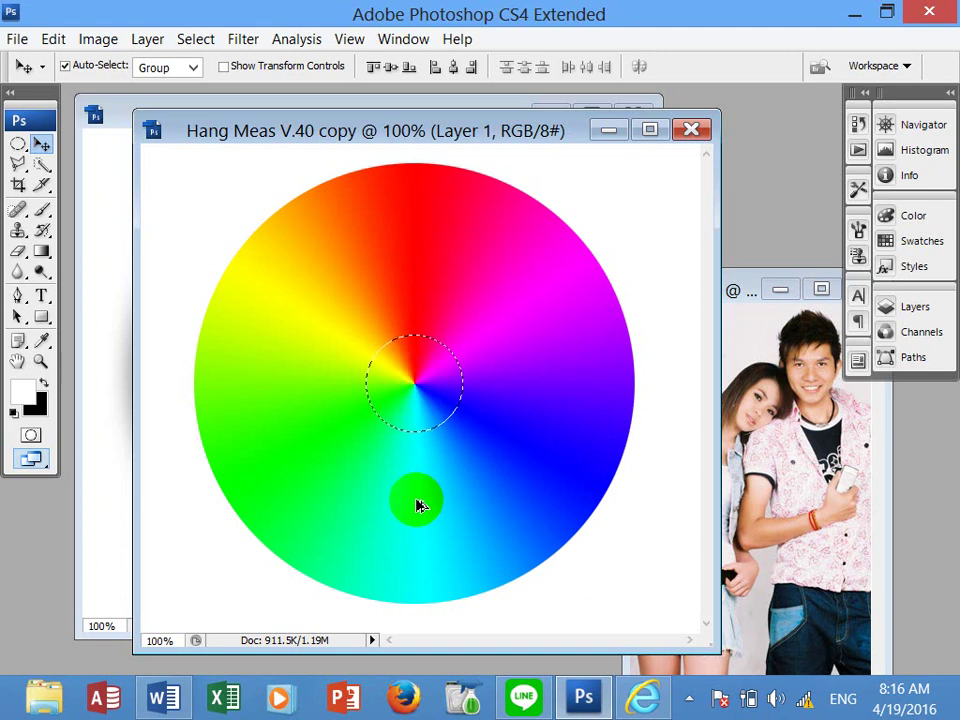
Enlarge the centre circular selection to about 178.8% using Transform Selection.
click(196, 39)
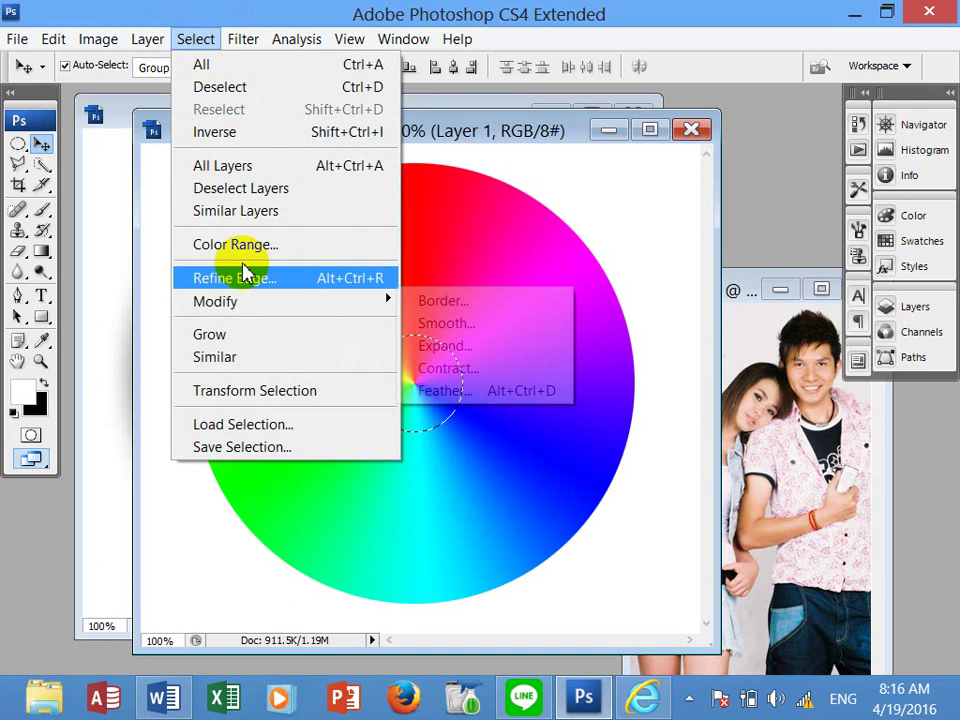
click(258, 391)
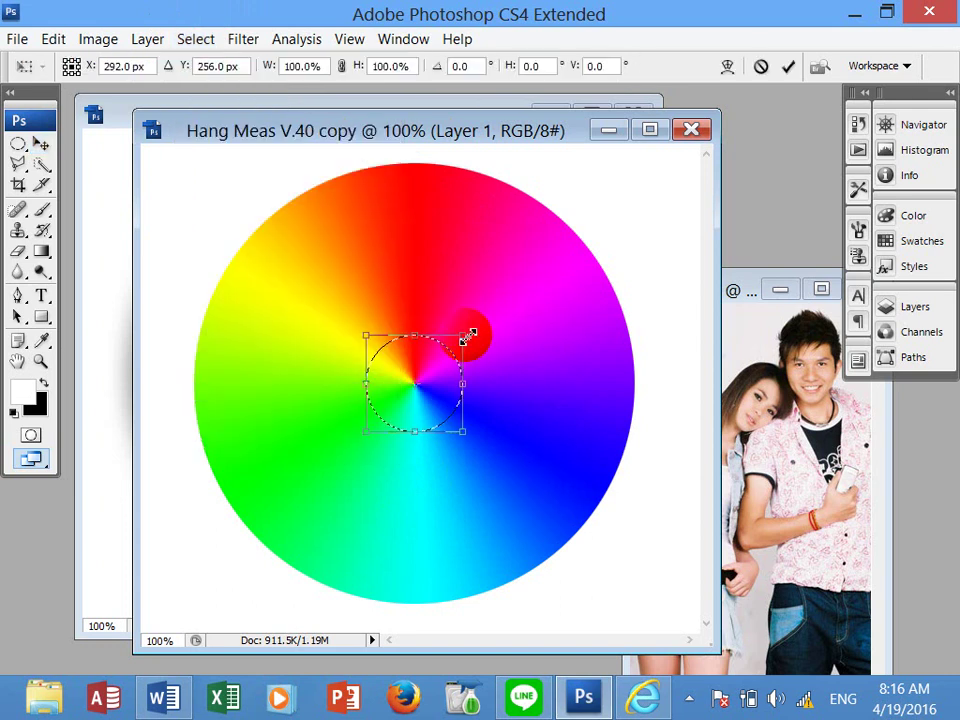
mouse_move(460, 334)
mouse_down()
mouse_move(502, 318)
mouse_move(513, 302)
mouse_up()
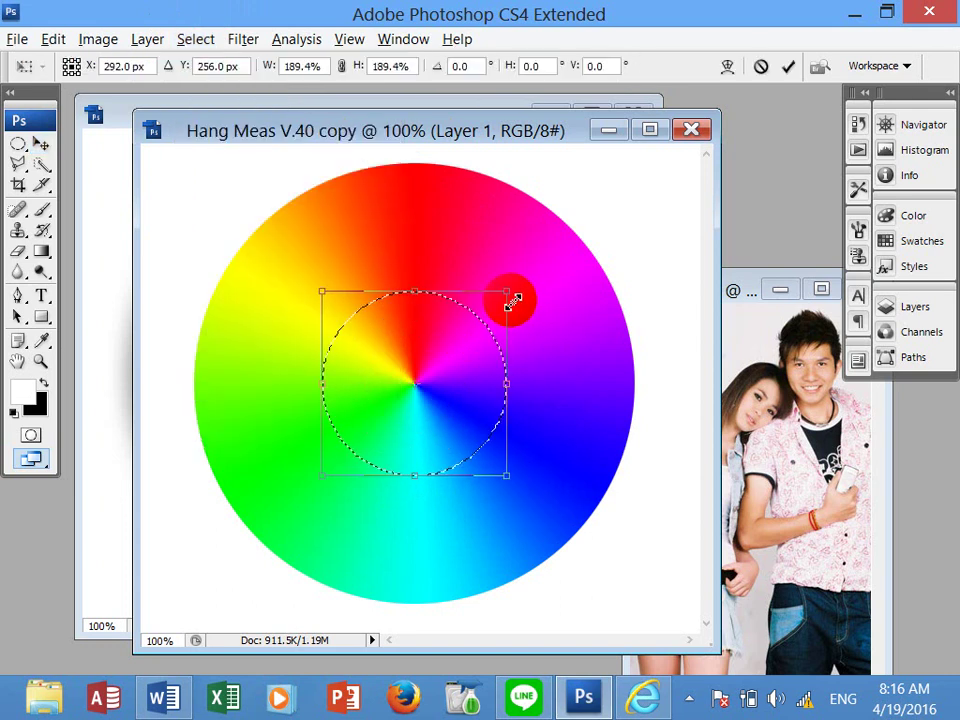
drag(509, 291, 503, 294)
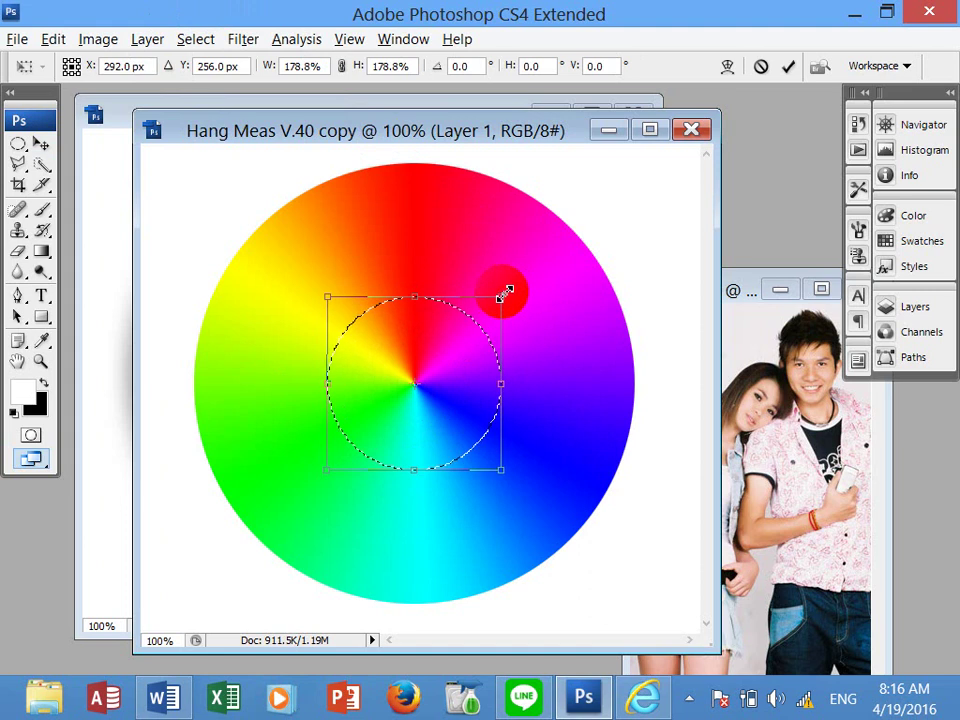
double_click(490, 398)
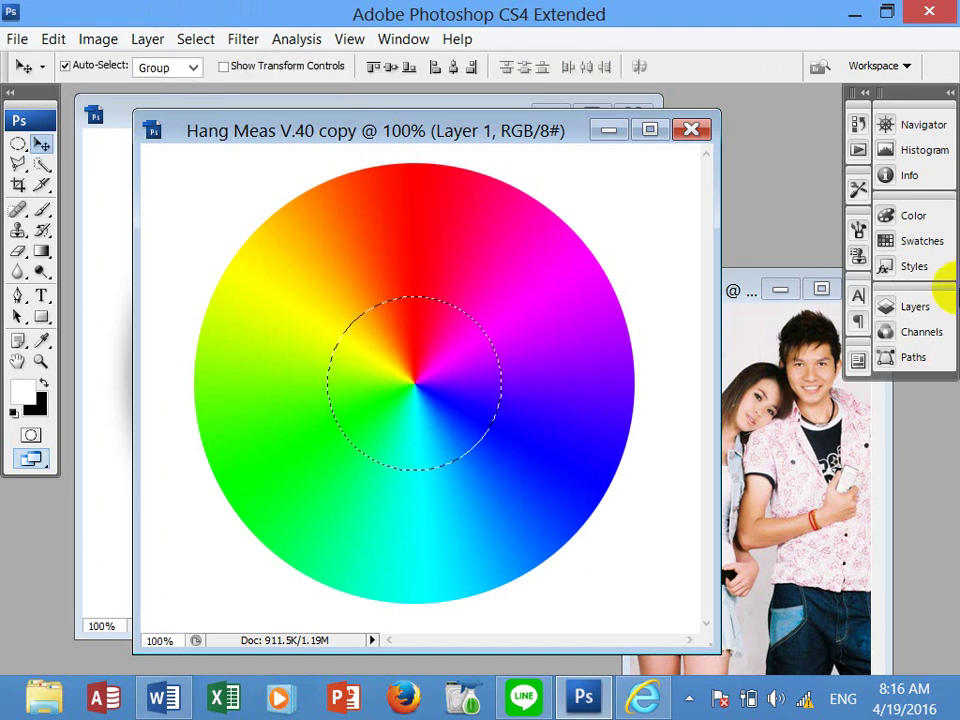
Add Layer 2 and fill the centre selection with pinkish-grey a28282.
click(928, 310)
click(816, 501)
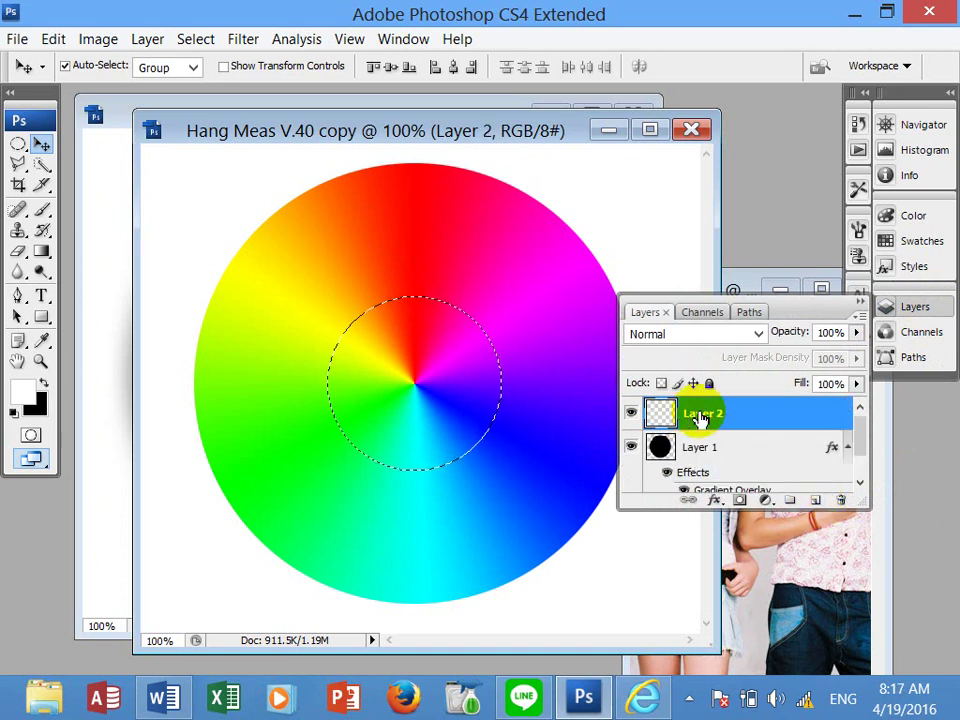
click(34, 400)
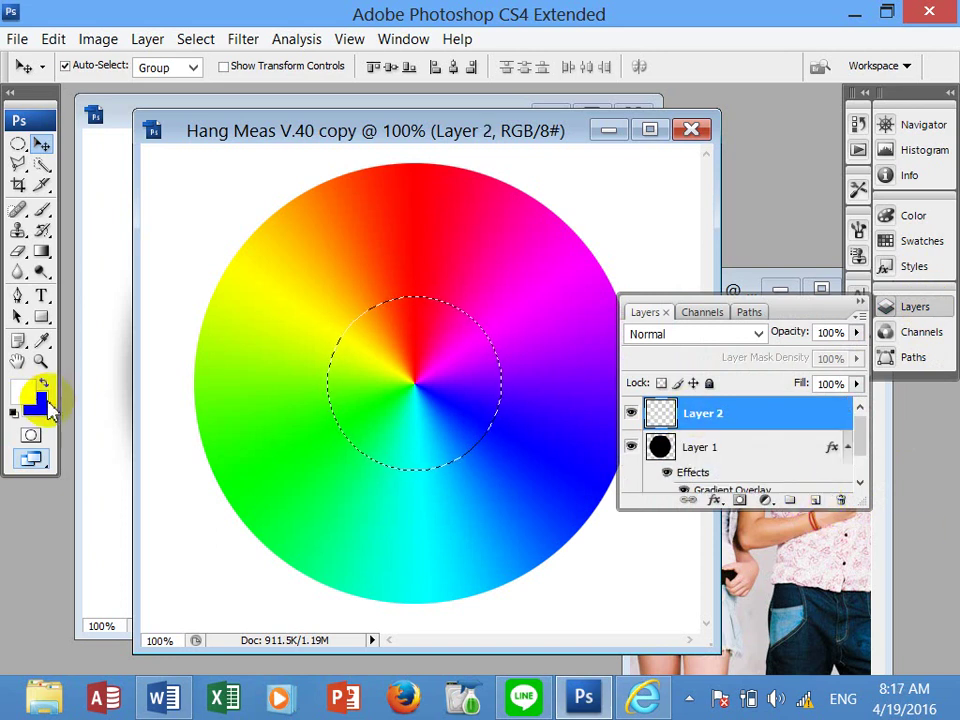
click(22, 391)
drag(617, 266, 525, 250)
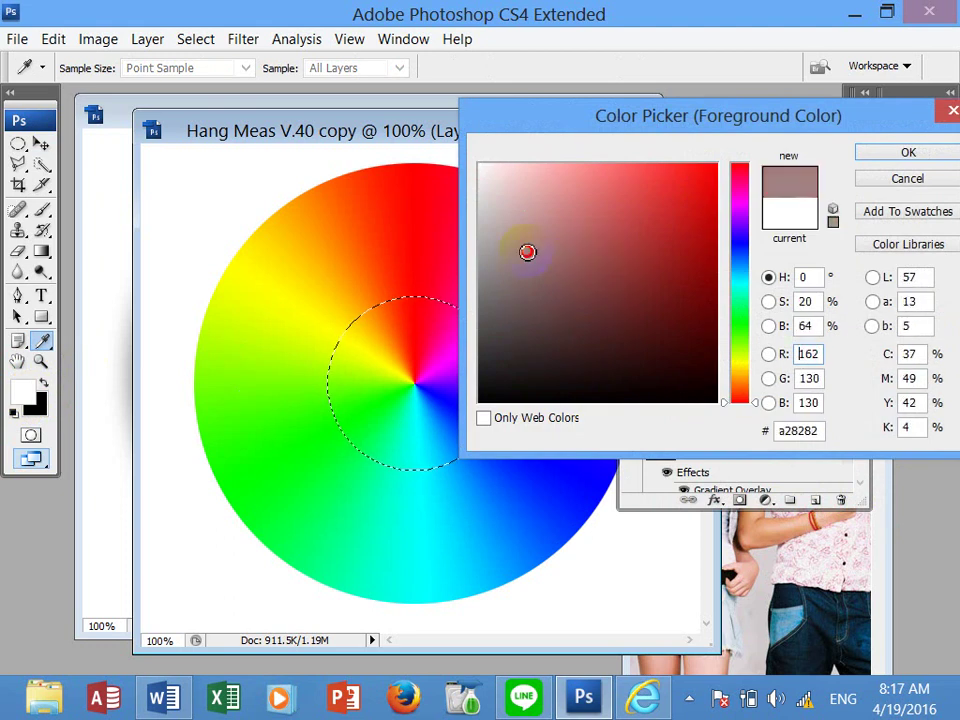
click(893, 156)
key(alt+BackSpace)
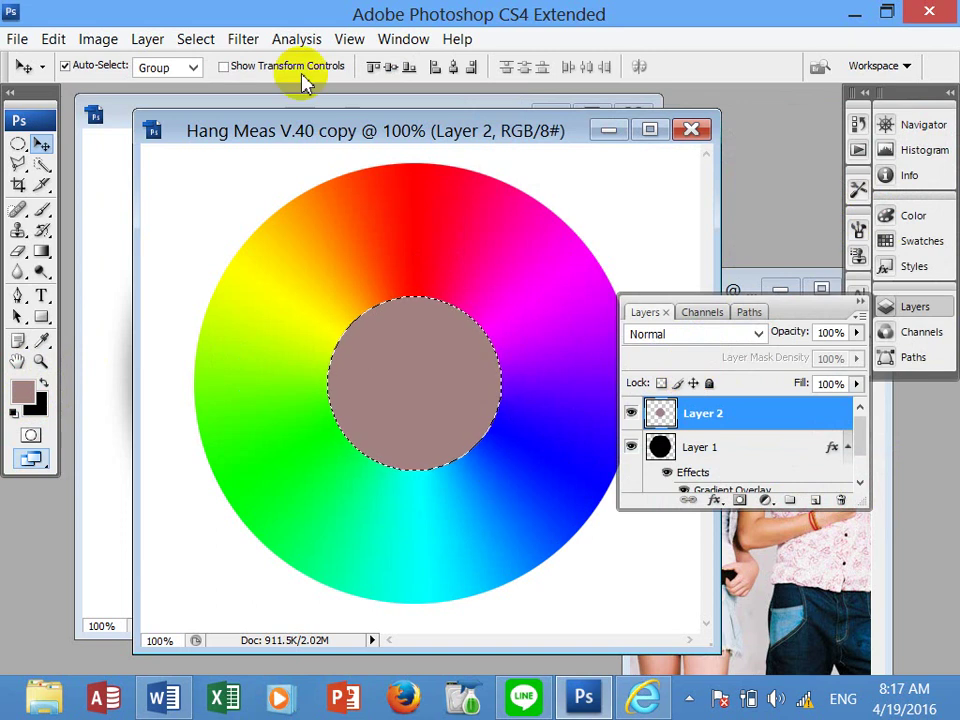
click(194, 42)
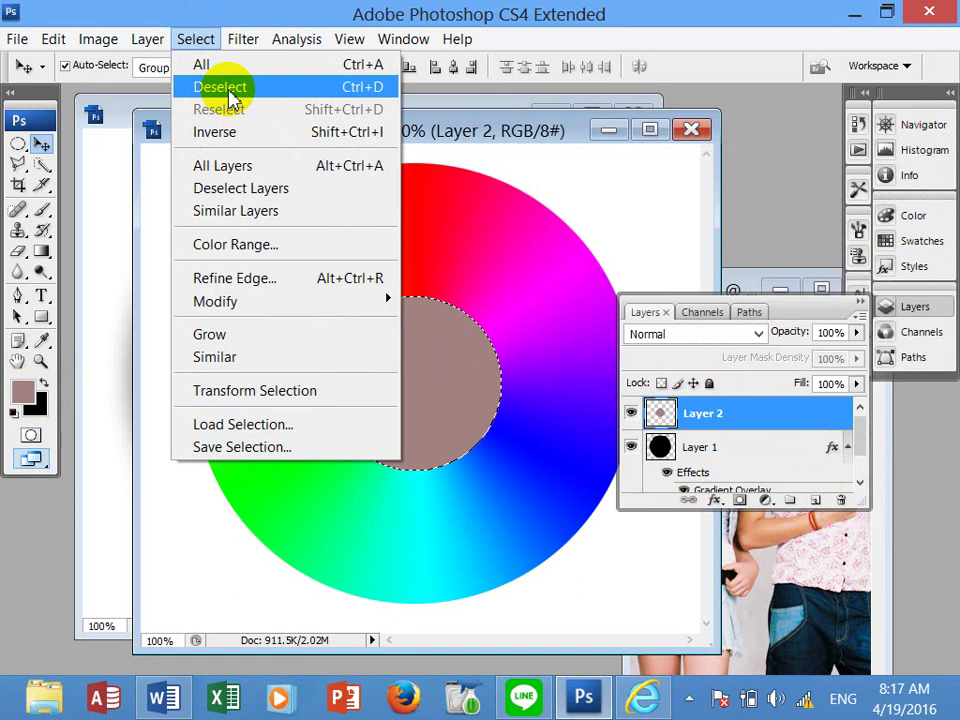
Shrink the circular selection to about 69% and cut a hole in Layer 2's grey disc.
click(247, 391)
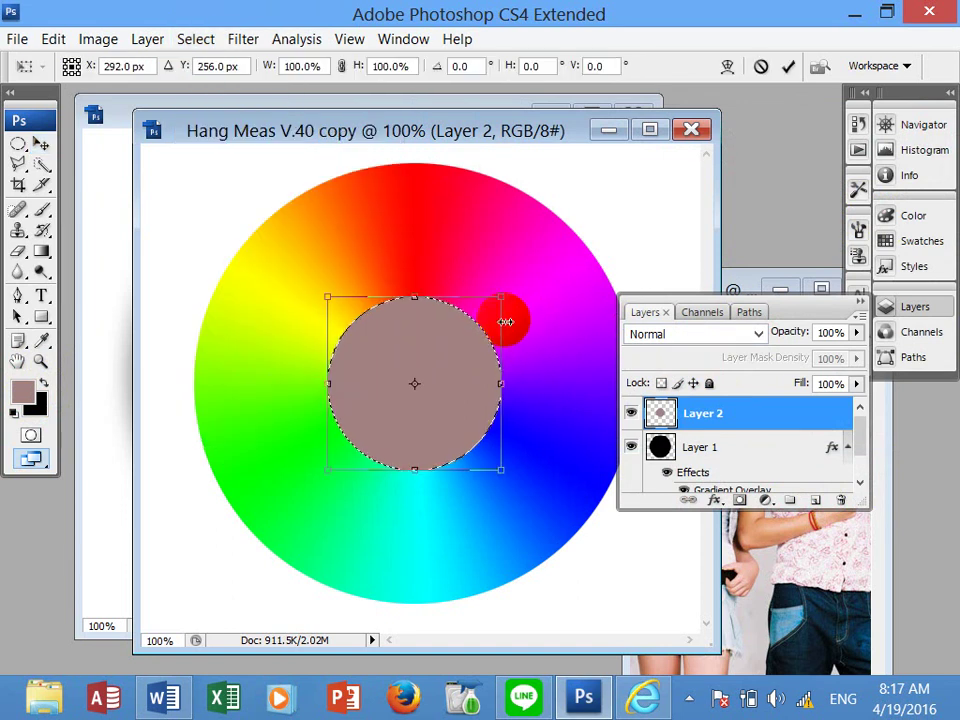
drag(505, 298, 480, 321)
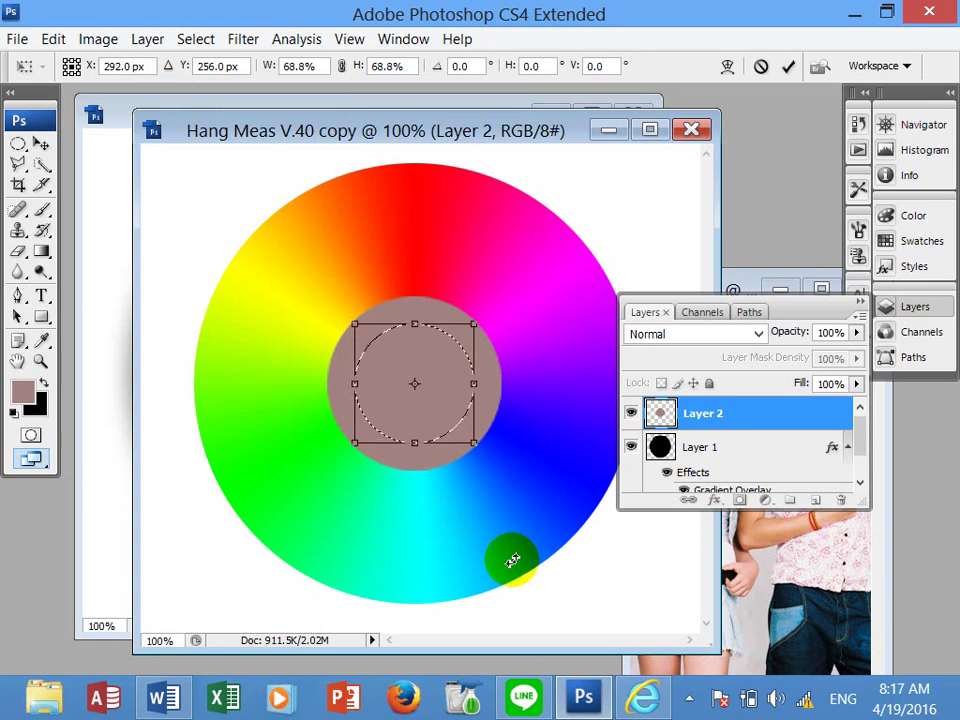
key(Return)
key(Delete)
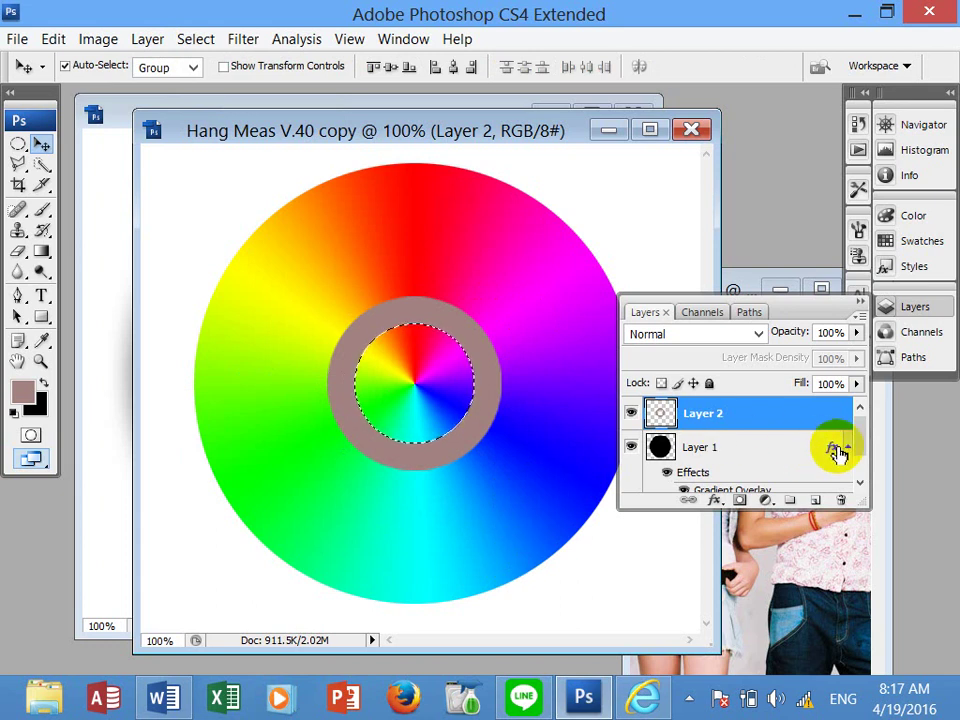
Punch a matching hole through Layer 1's colour wheel, undo an accidental move, and reselect Layer 2.
click(720, 452)
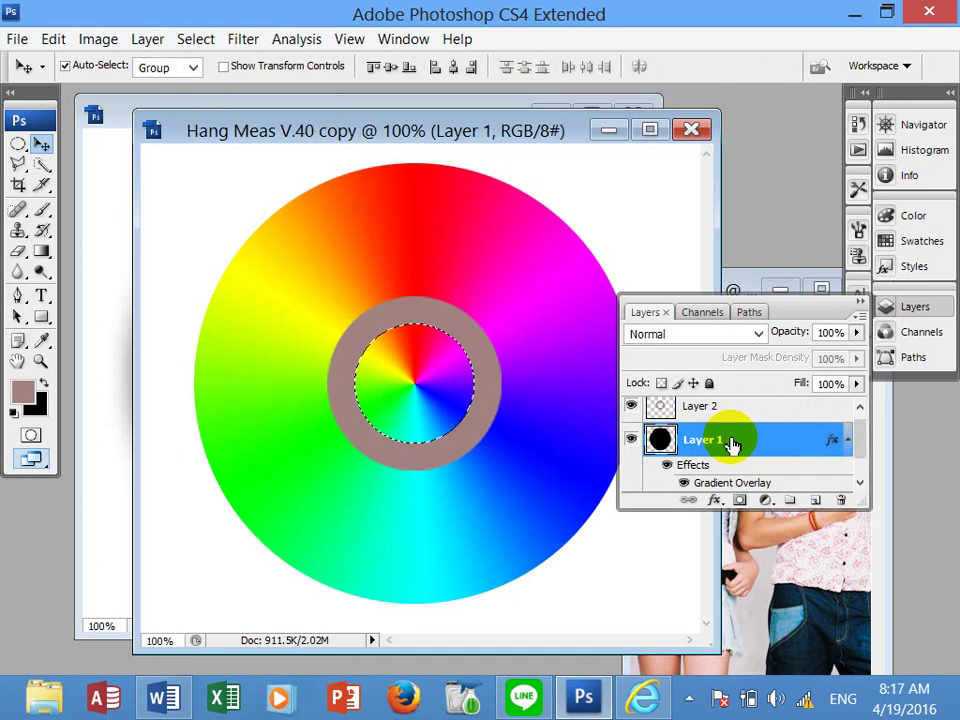
key(Delete)
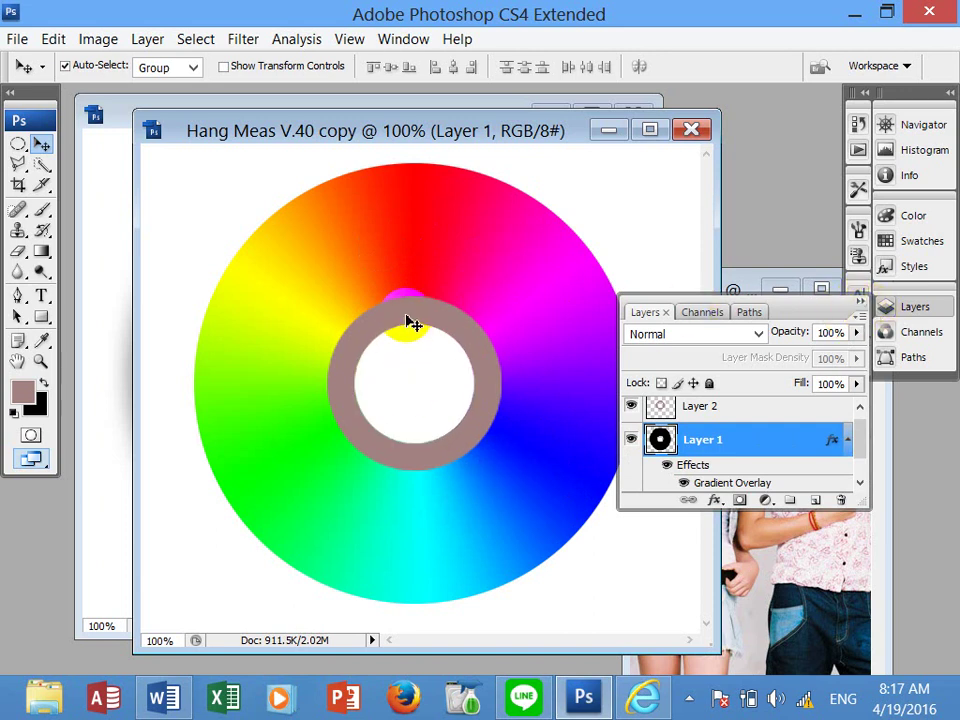
mouse_move(413, 323)
mouse_down()
mouse_move(418, 270)
mouse_move(418, 278)
mouse_up()
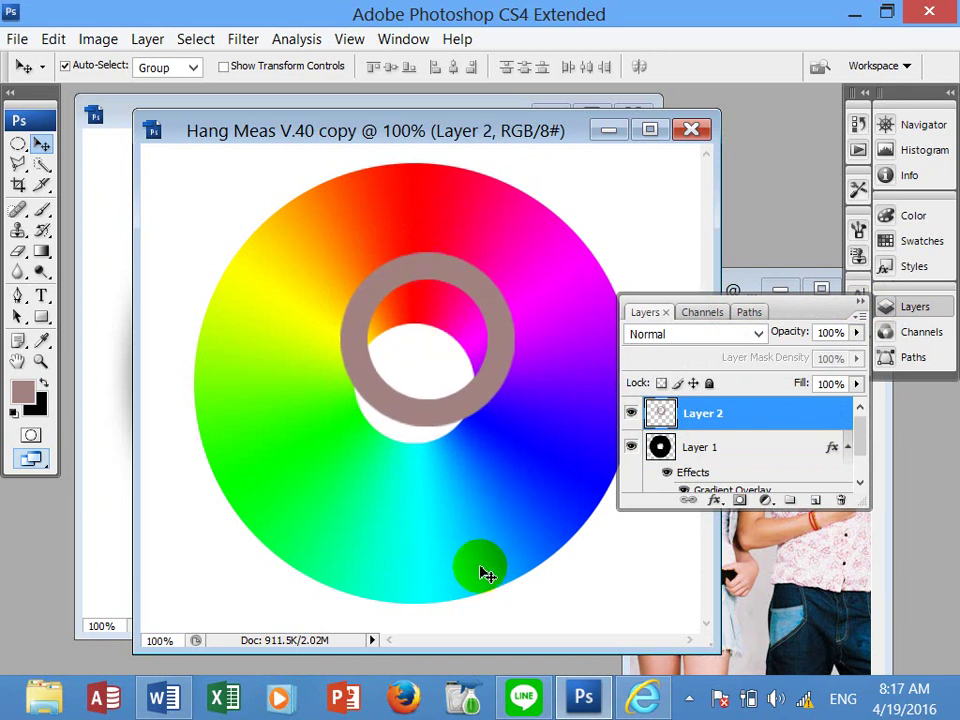
key(ctrl+z)
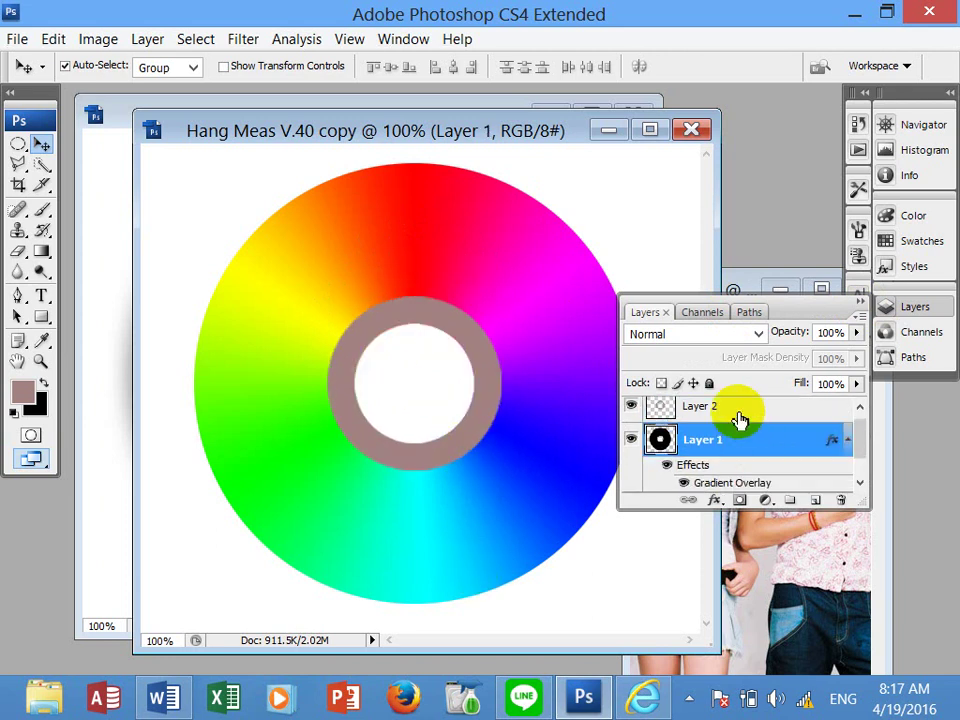
click(483, 412)
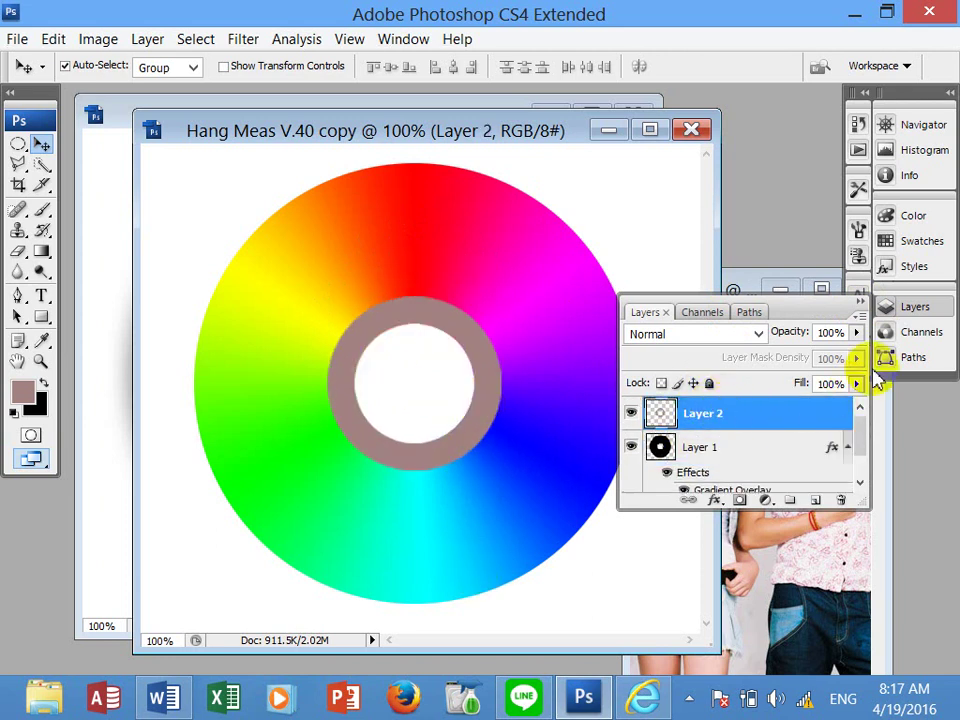
Set Layer 2's grey ring to 44% opacity, then make the colour wheel layer active.
mouse_move(857, 334)
mouse_down()
mouse_move(818, 358)
mouse_move(802, 356)
mouse_up()
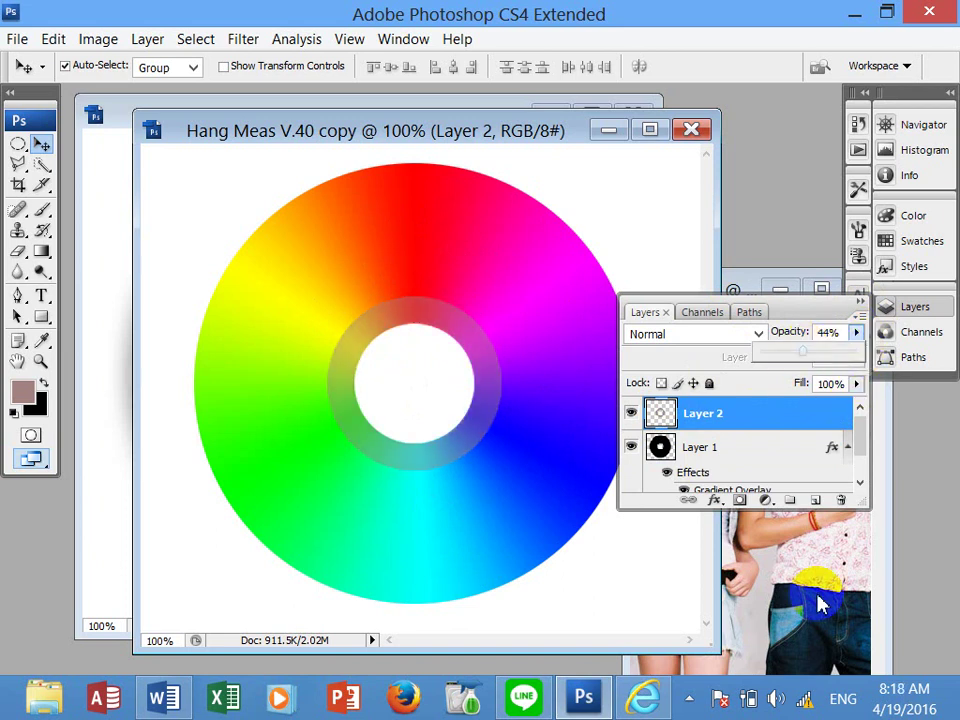
click(866, 306)
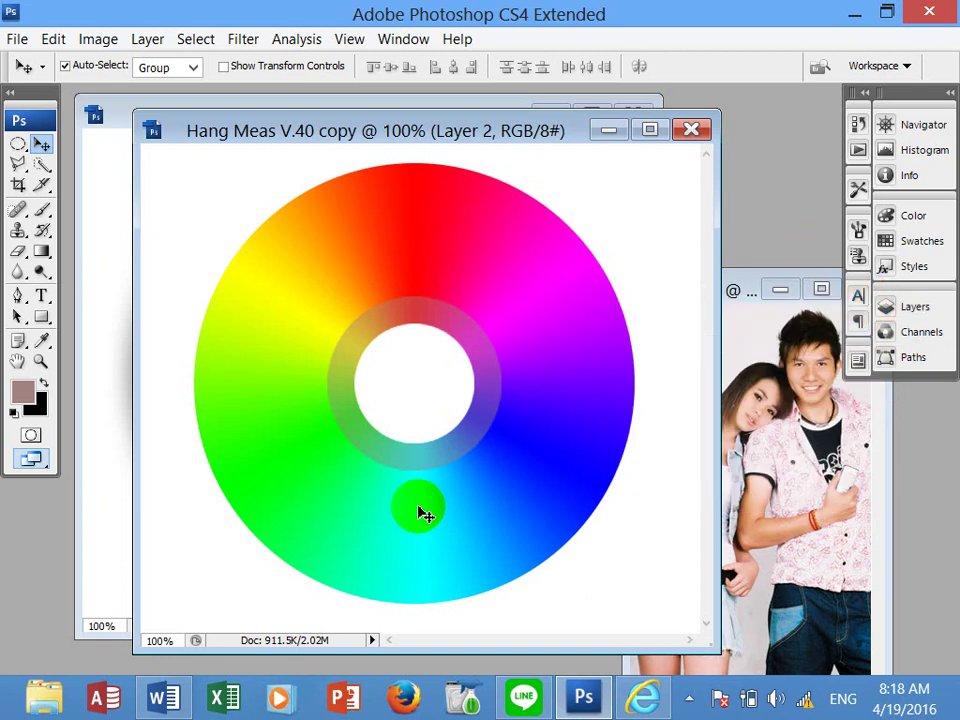
click(354, 256)
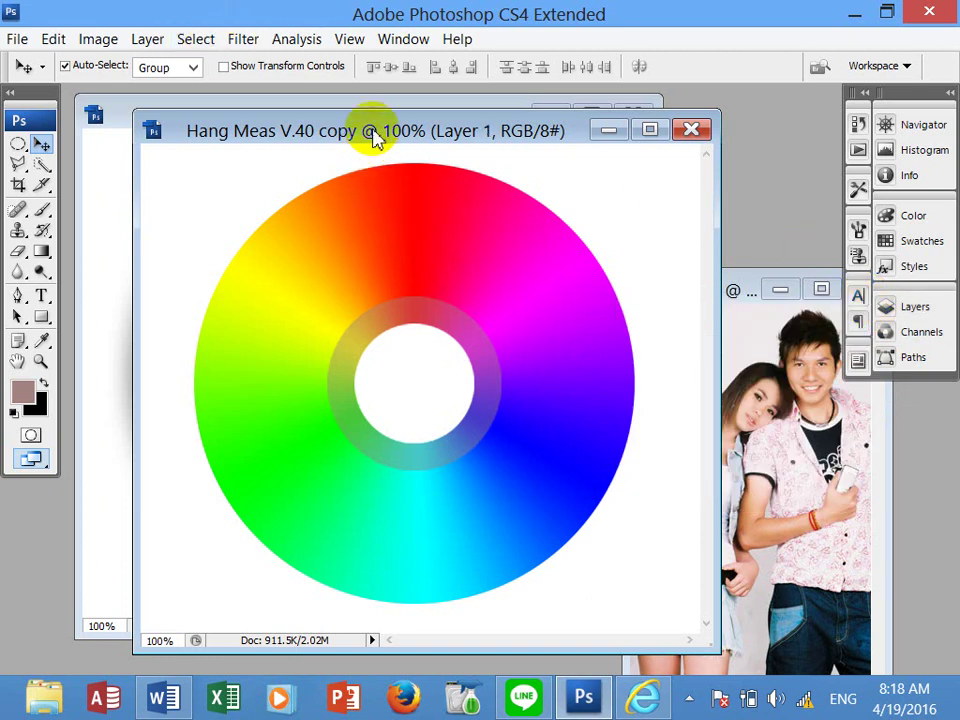
Give the colour wheel layer a 49 px drop shadow and bring lisa1.jpg beside the disc.
drag(375, 137, 235, 537)
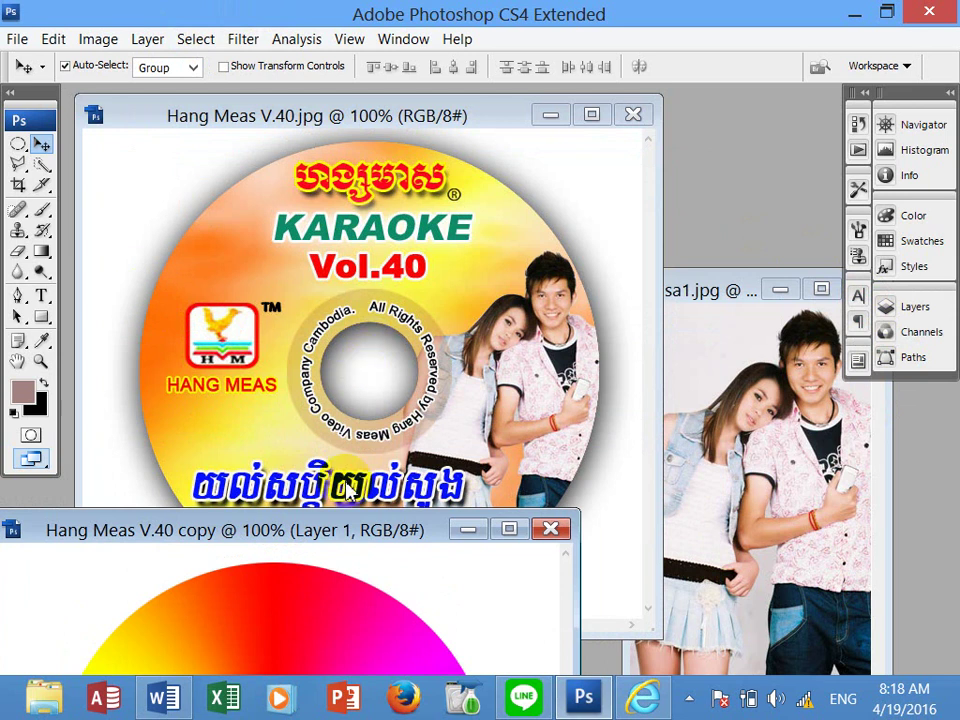
drag(300, 531, 250, 140)
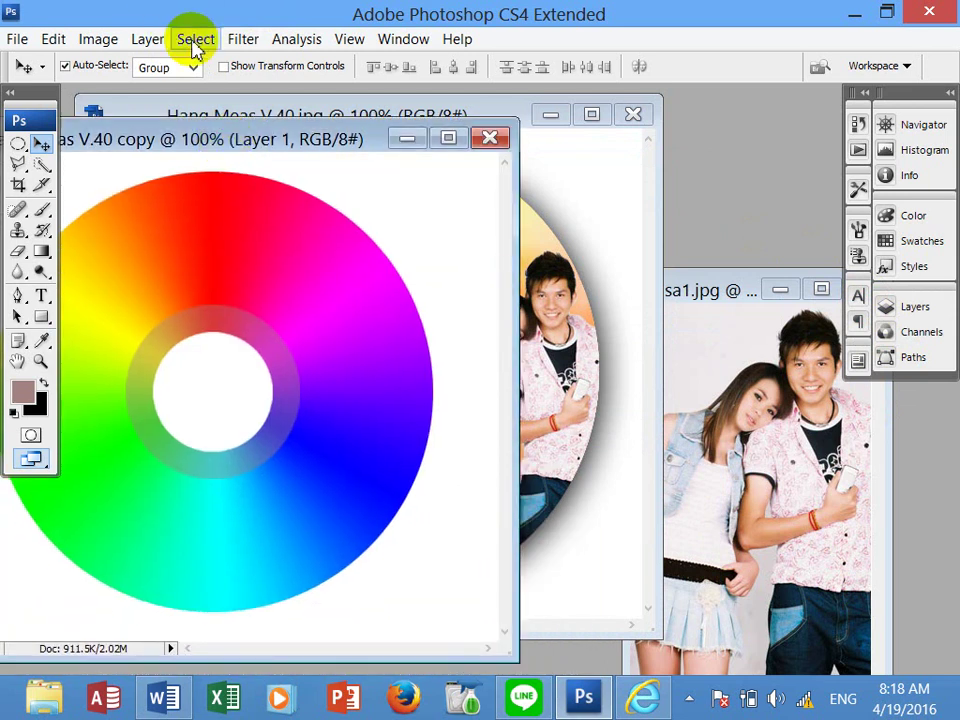
click(146, 39)
mouse_move(226, 147)
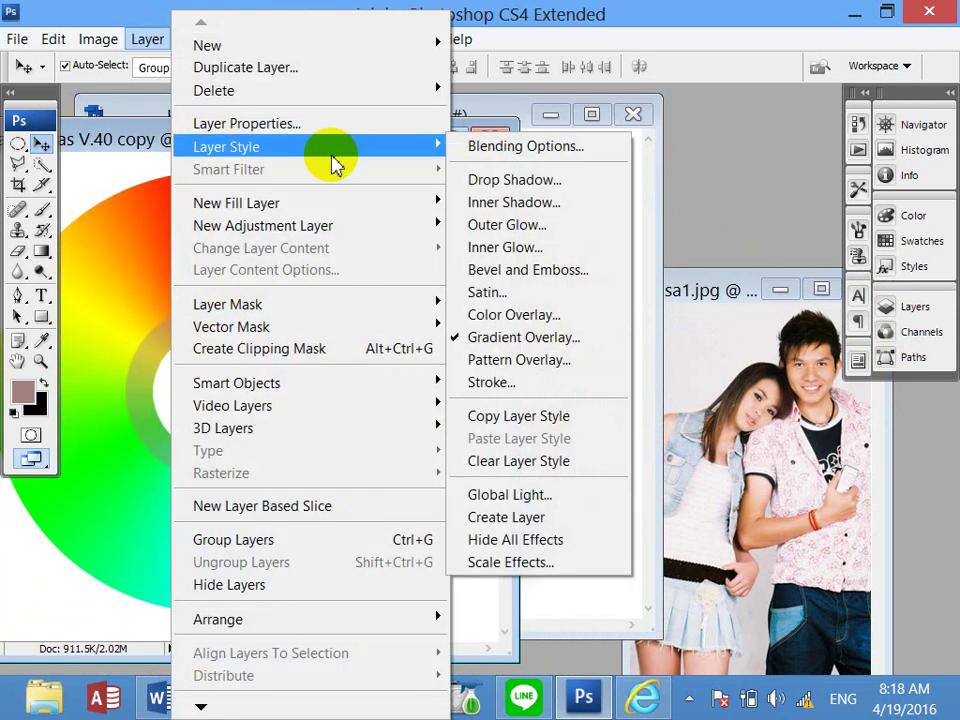
click(540, 182)
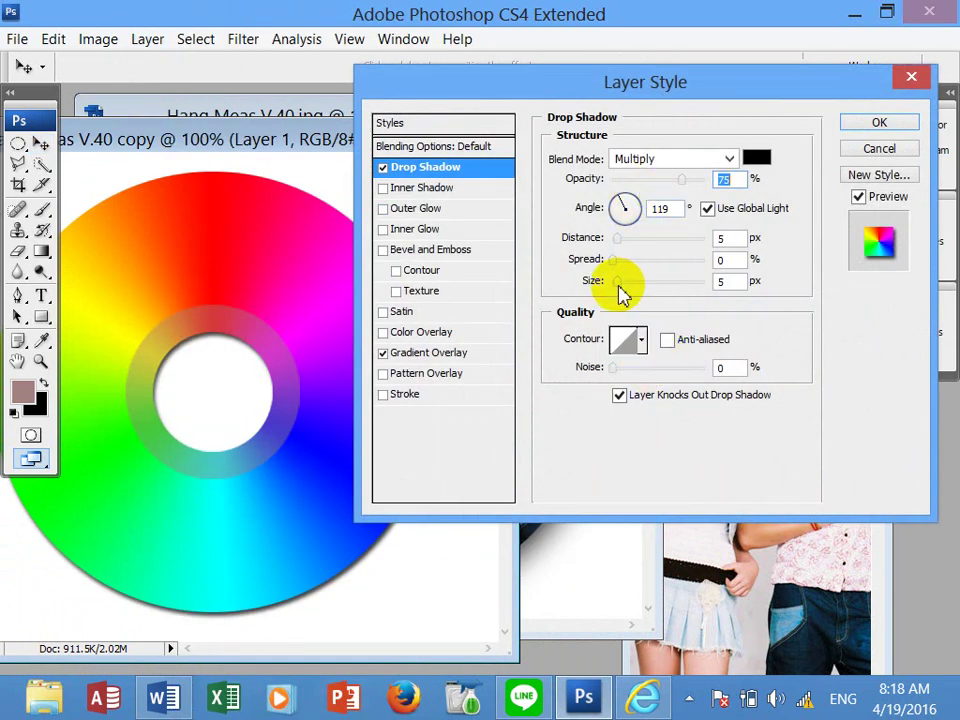
drag(620, 291, 636, 289)
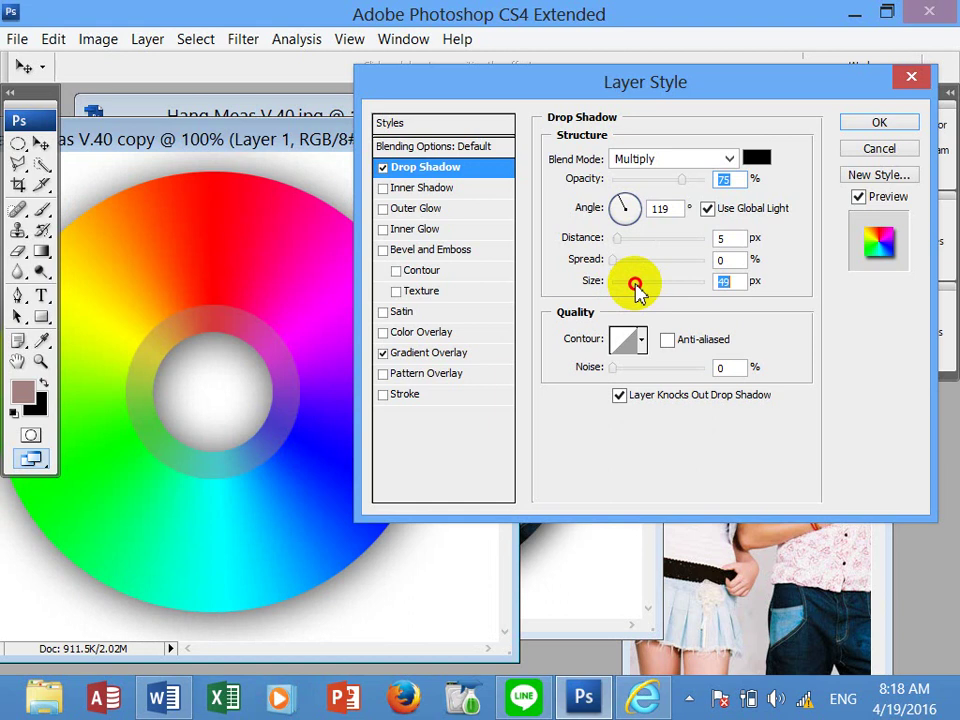
click(870, 122)
mouse_move(326, 146)
mouse_down()
mouse_move(483, 114)
mouse_move(349, 118)
mouse_move(386, 122)
mouse_up()
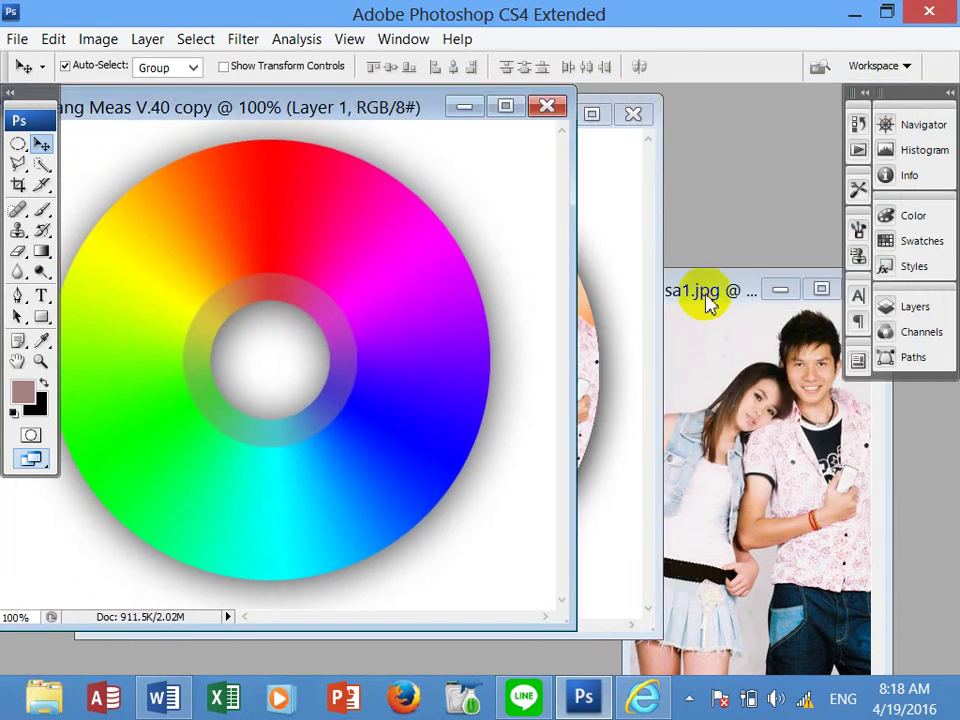
drag(706, 300, 543, 158)
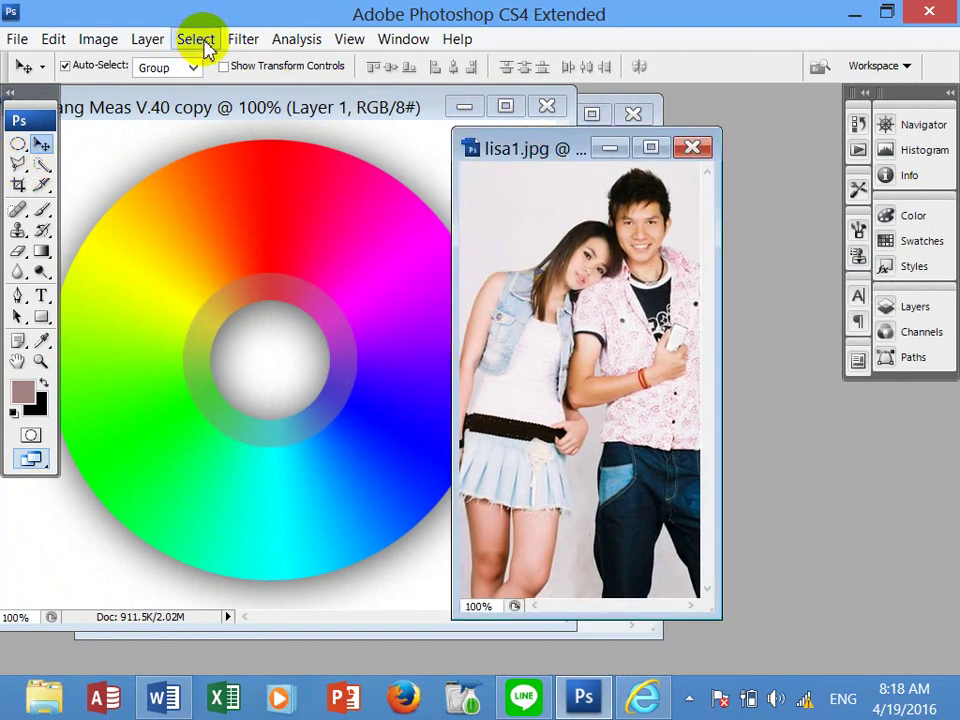
Open Filter > Extract on lisa1.jpg and highlight the couple's outer edges.
click(243, 39)
click(250, 131)
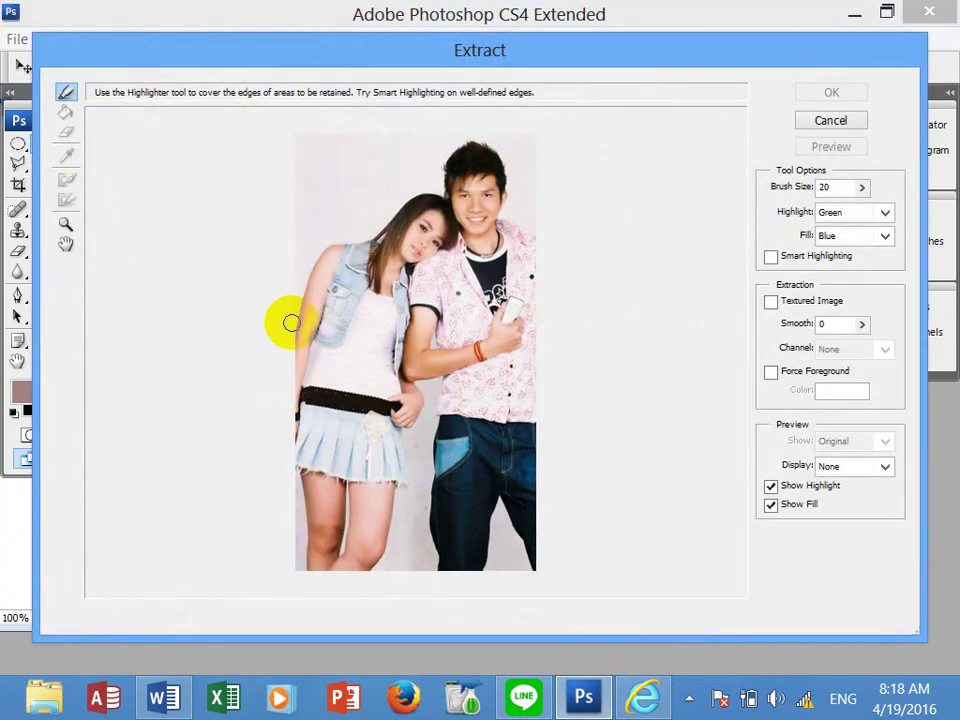
mouse_move(289, 340)
mouse_down()
mouse_move(310, 263)
mouse_move(344, 238)
mouse_up()
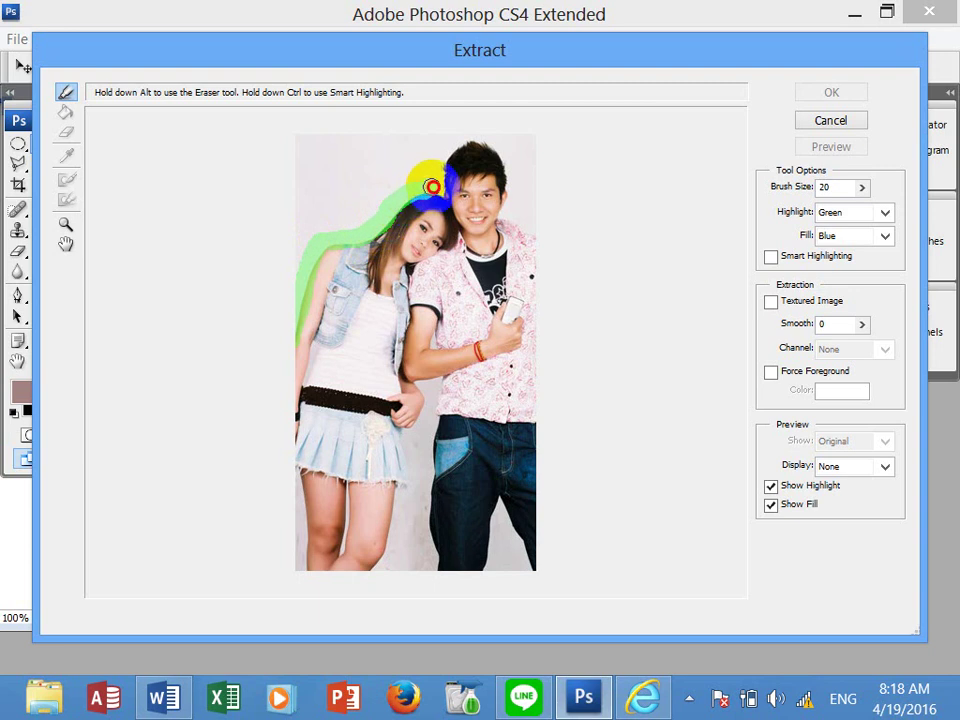
drag(436, 177, 439, 154)
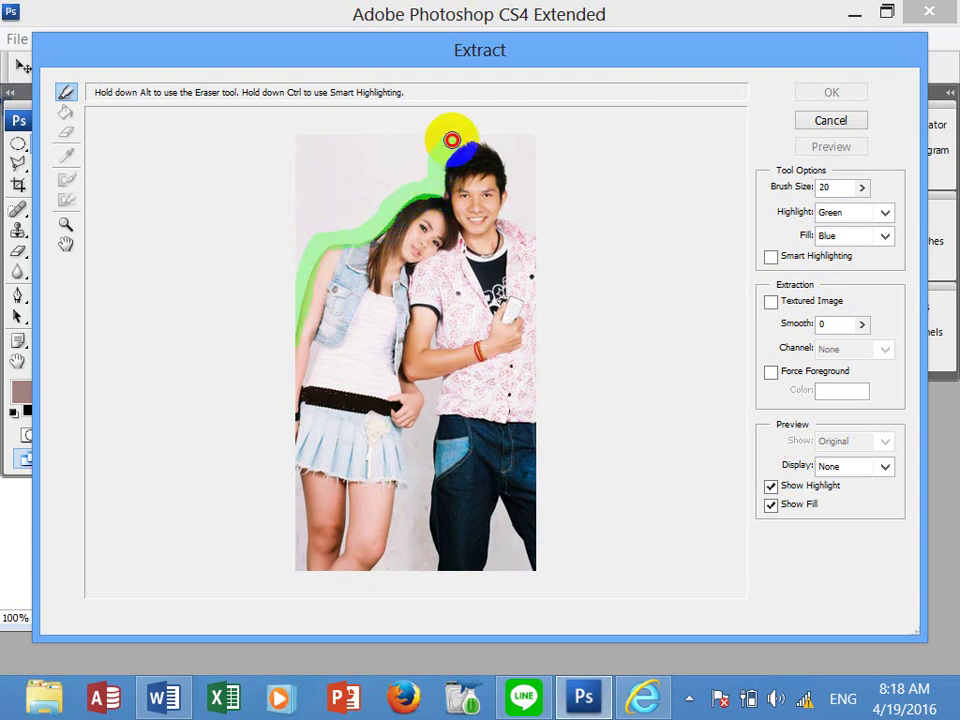
drag(497, 157, 533, 180)
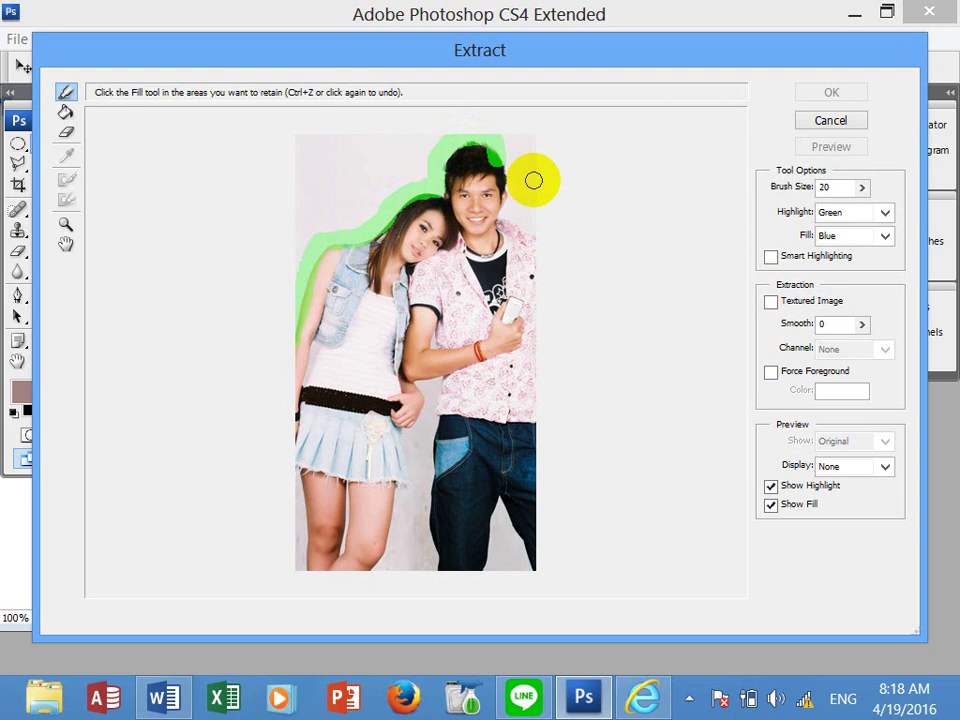
key(alt+BackSpace)
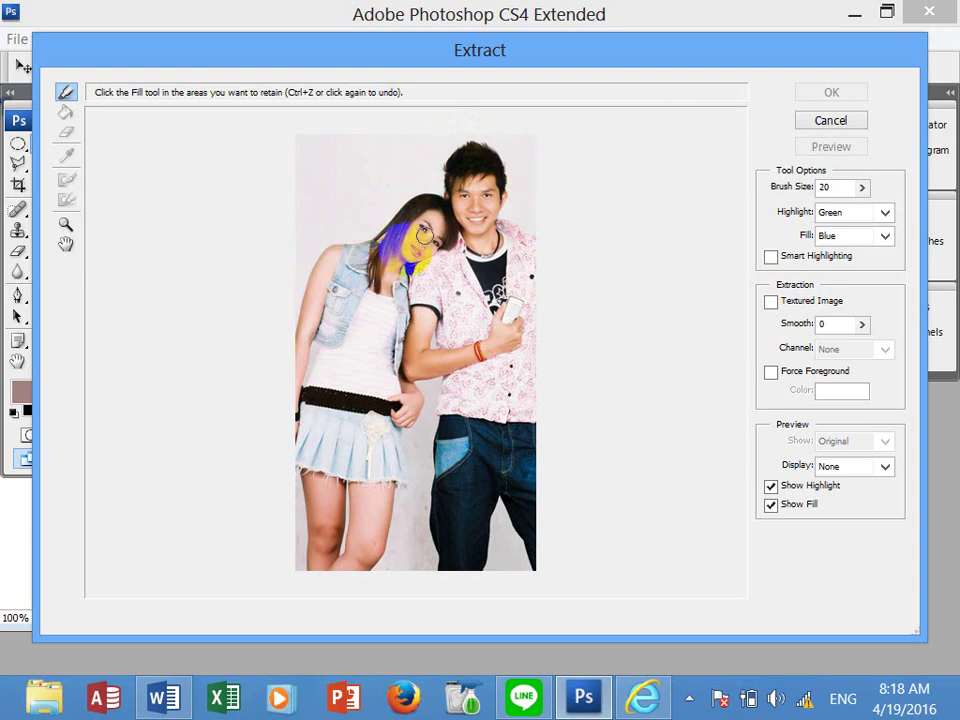
mouse_move(287, 335)
mouse_down()
mouse_move(325, 245)
mouse_move(362, 233)
mouse_move(417, 189)
mouse_move(439, 150)
mouse_move(467, 133)
mouse_move(495, 137)
mouse_move(511, 150)
mouse_move(517, 188)
mouse_up()
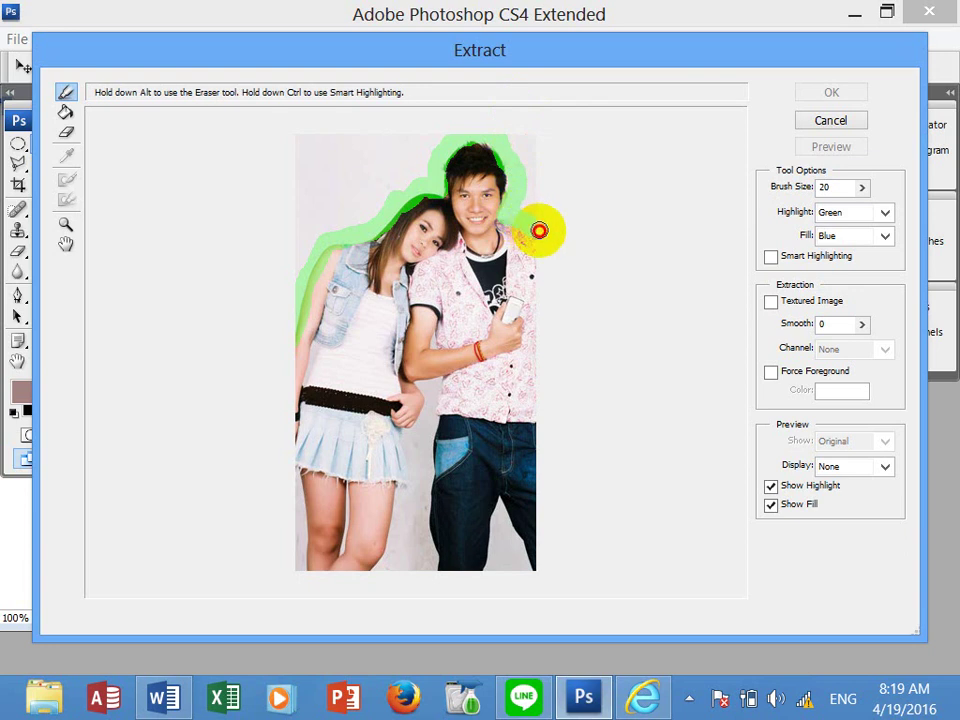
mouse_move(539, 231)
mouse_down()
mouse_move(527, 439)
mouse_move(536, 570)
mouse_up()
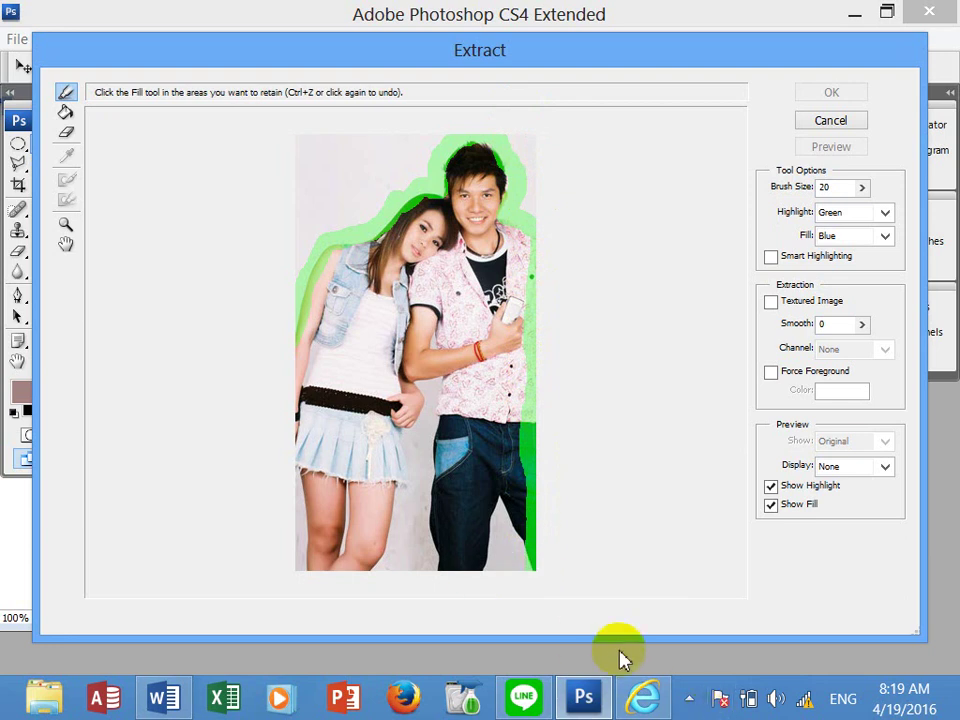
Close the outline around the legs, erase stray highlights, fill the inside and apply the extraction.
click(507, 515)
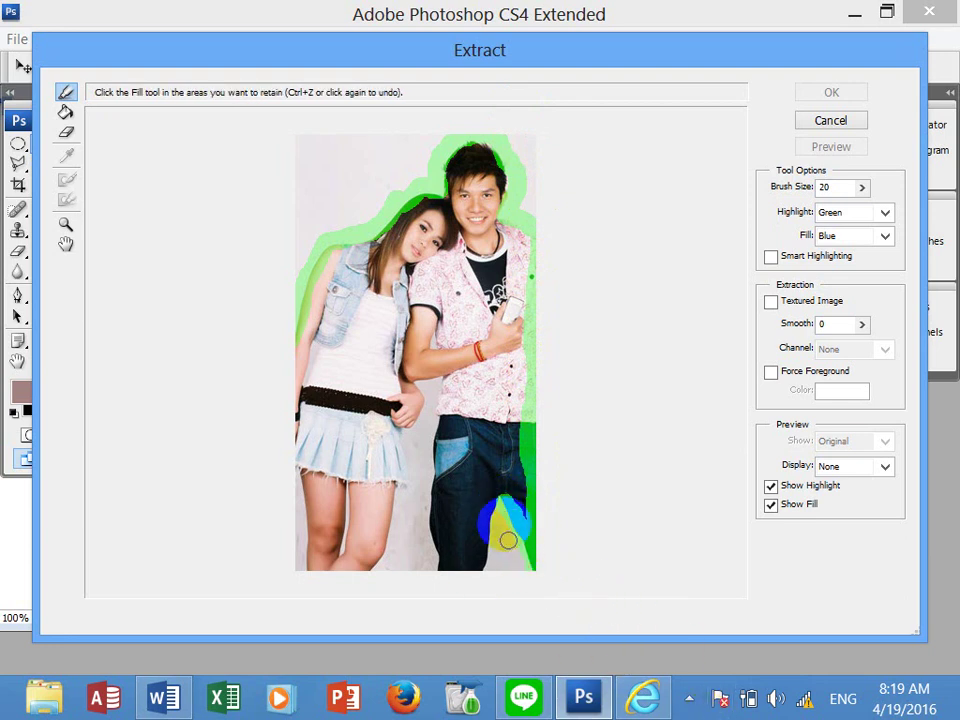
mouse_move(503, 497)
mouse_down()
mouse_move(489, 570)
mouse_move(429, 570)
mouse_move(422, 482)
mouse_move(437, 430)
mouse_up()
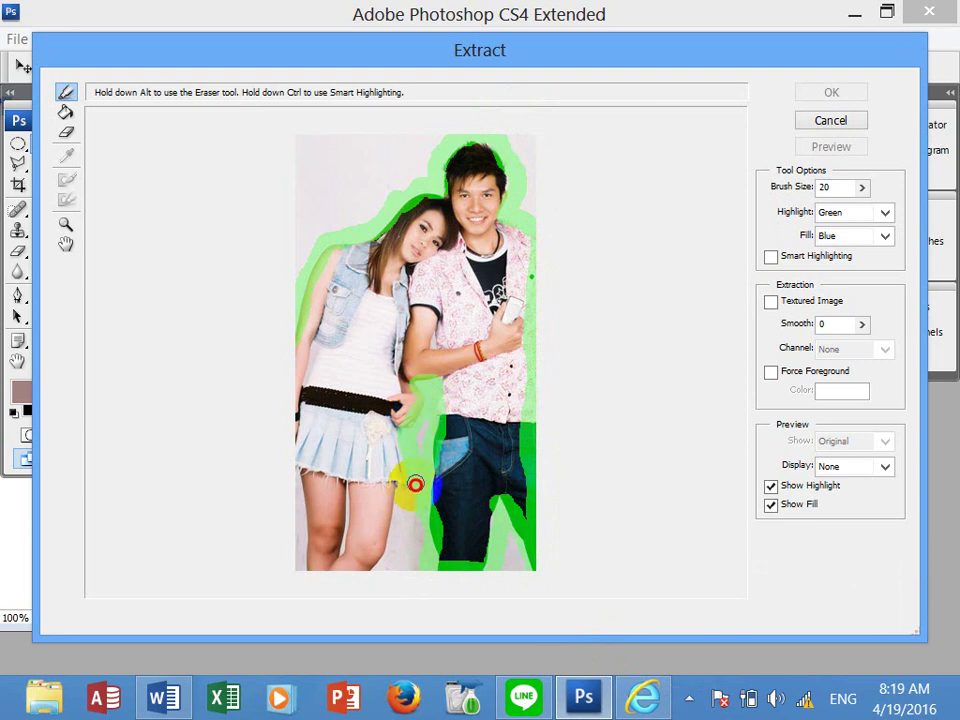
mouse_move(398, 492)
mouse_down()
mouse_move(388, 561)
mouse_move(315, 574)
mouse_move(294, 456)
mouse_move(296, 341)
mouse_up()
click(66, 134)
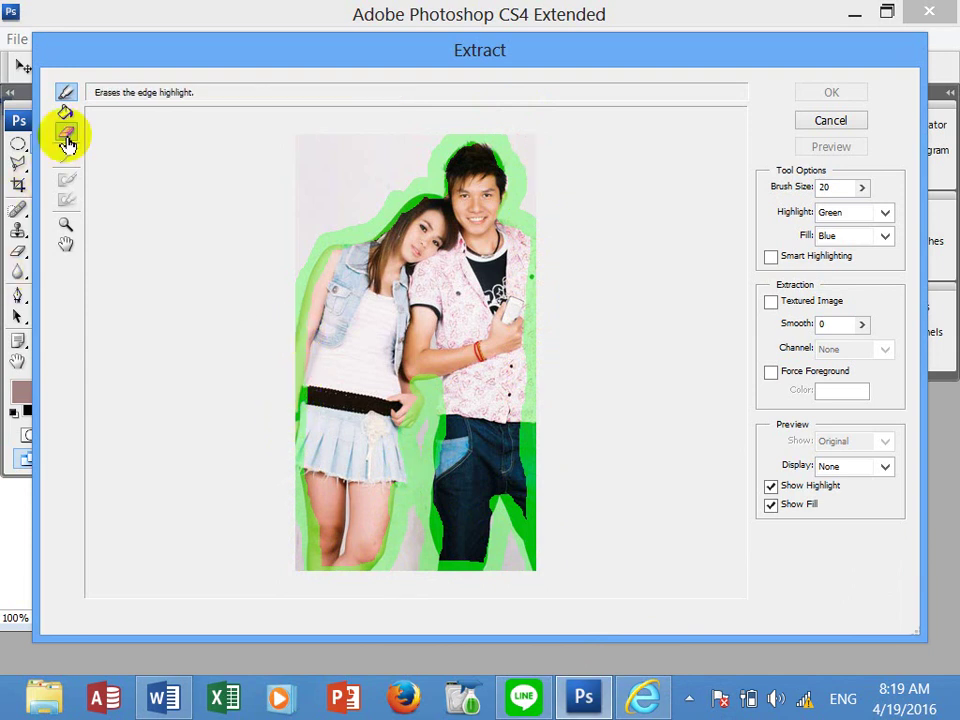
mouse_move(495, 158)
mouse_down()
mouse_move(514, 167)
mouse_move(421, 208)
mouse_move(484, 381)
mouse_move(520, 413)
mouse_move(521, 489)
mouse_move(509, 400)
mouse_move(521, 392)
mouse_move(521, 268)
mouse_up()
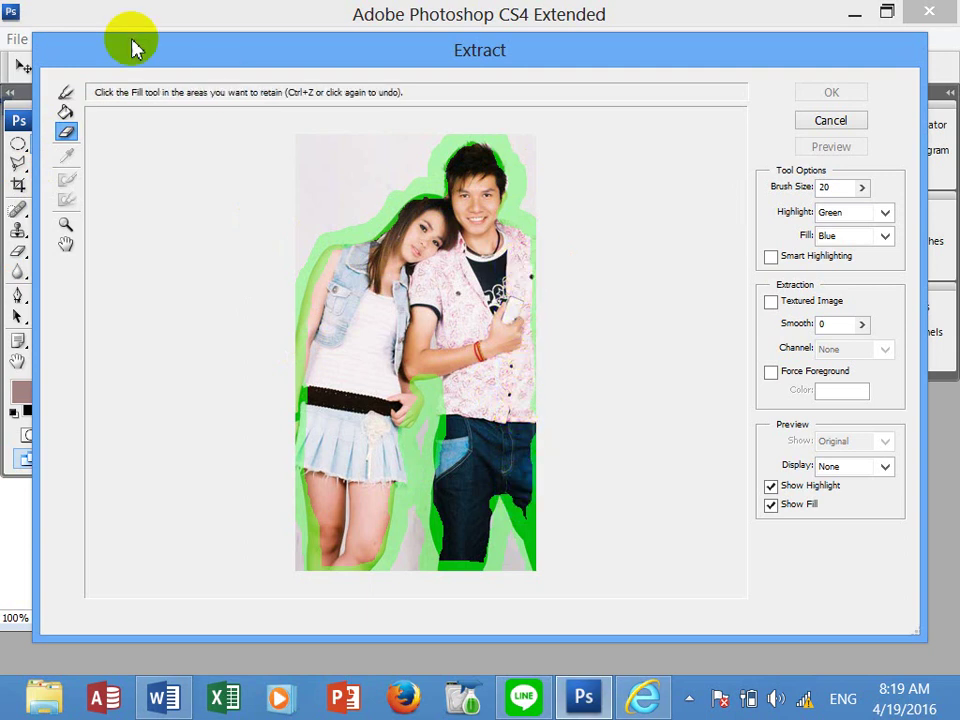
click(63, 115)
click(454, 304)
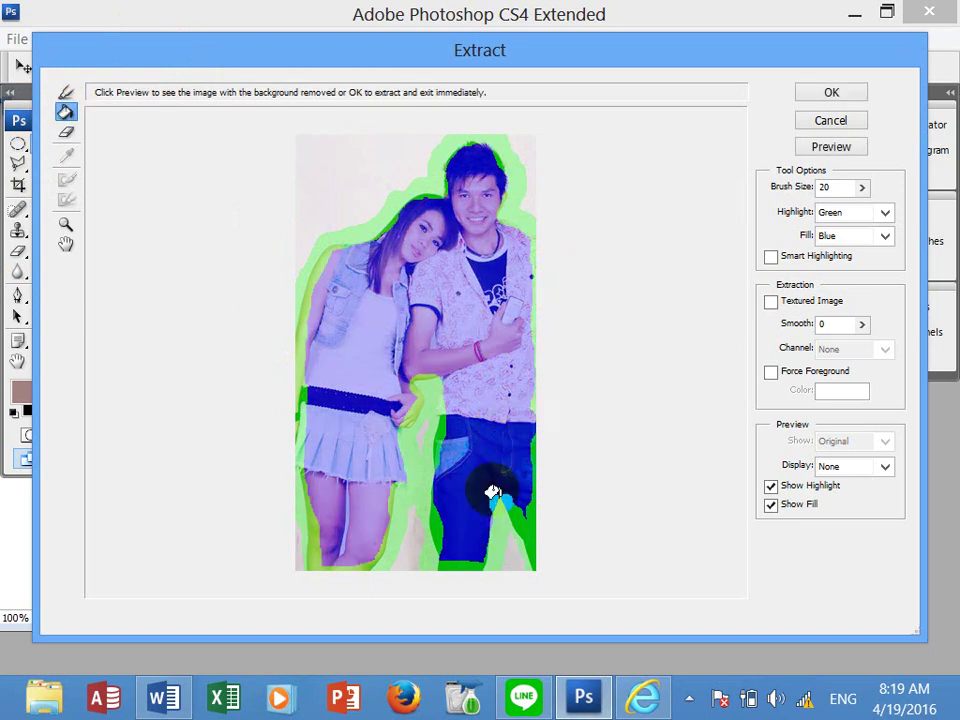
click(834, 97)
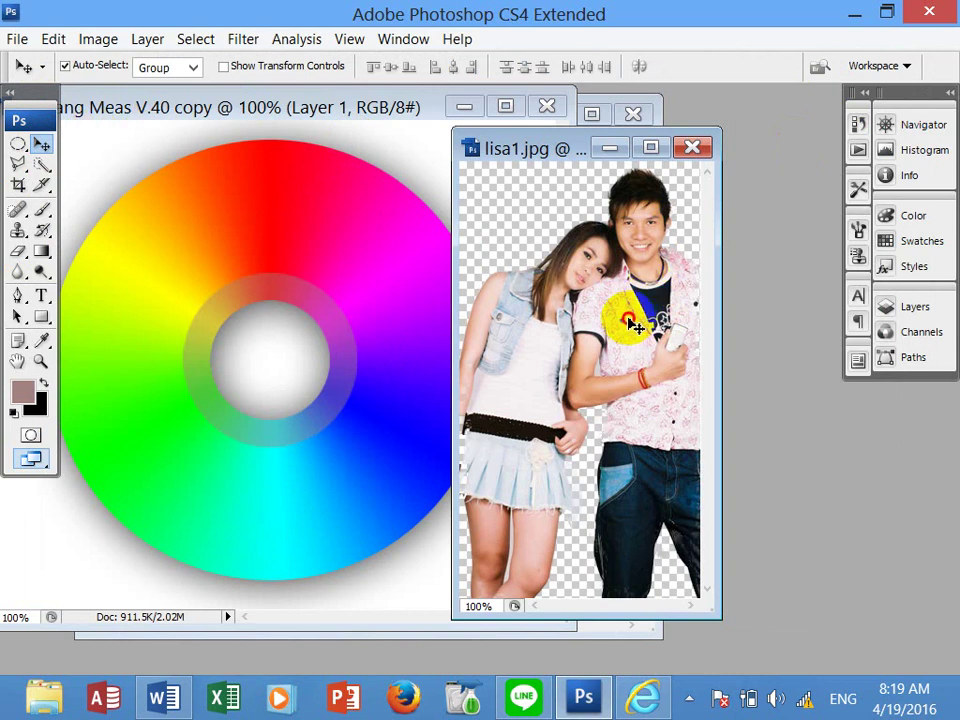
Drag the cut-out couple into the Hang Meas V.40 copy and scale it to 73.5% on the disc's right.
drag(607, 310, 455, 391)
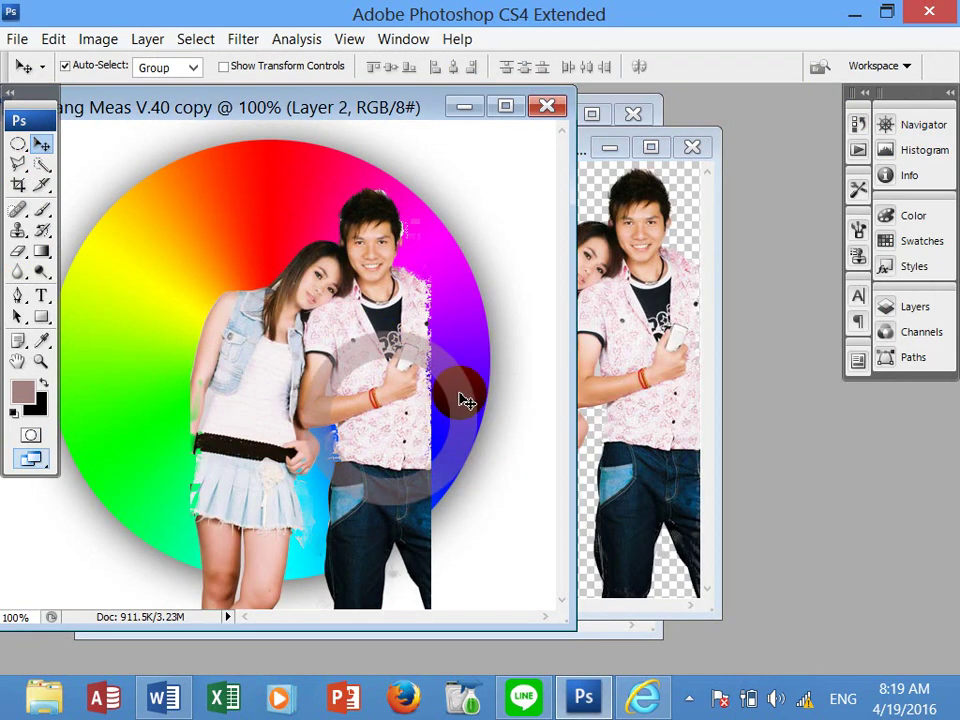
mouse_move(378, 252)
mouse_down()
mouse_move(477, 318)
mouse_move(457, 230)
mouse_up()
drag(399, 118, 388, 128)
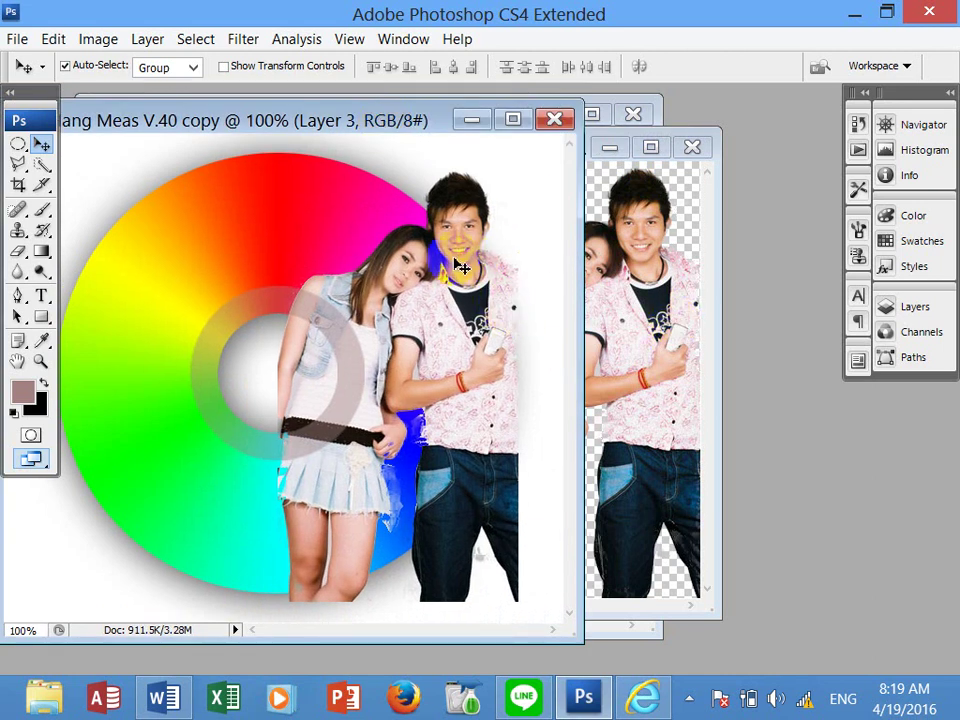
key(ctrl+t)
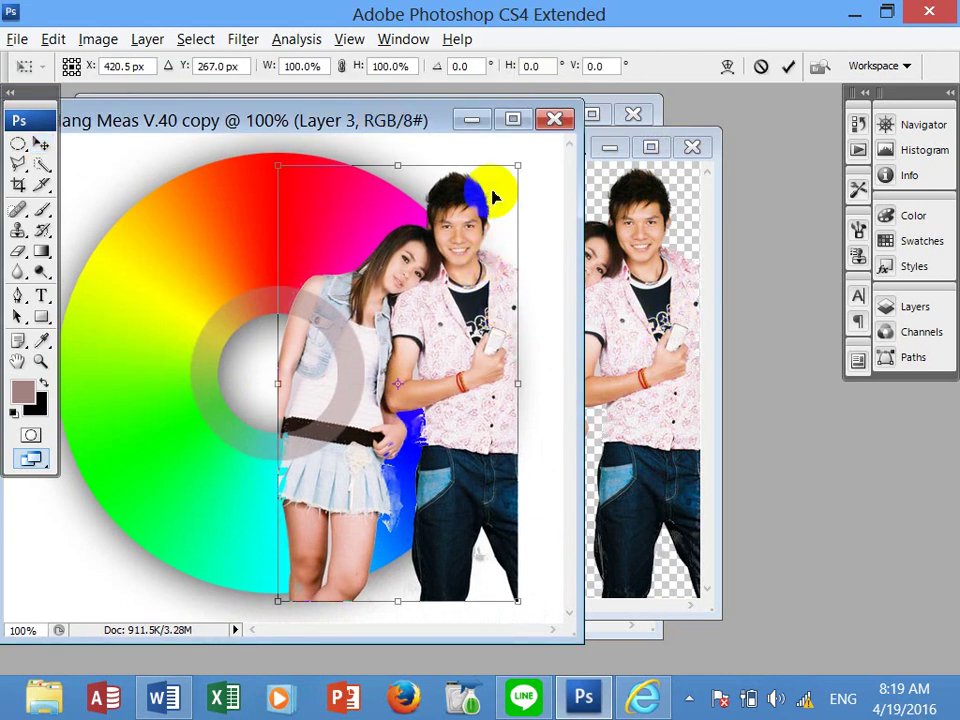
mouse_move(519, 166)
mouse_down()
mouse_move(489, 244)
mouse_move(500, 222)
mouse_move(482, 230)
mouse_up()
mouse_move(425, 376)
mouse_down()
mouse_move(457, 392)
mouse_move(449, 397)
mouse_up()
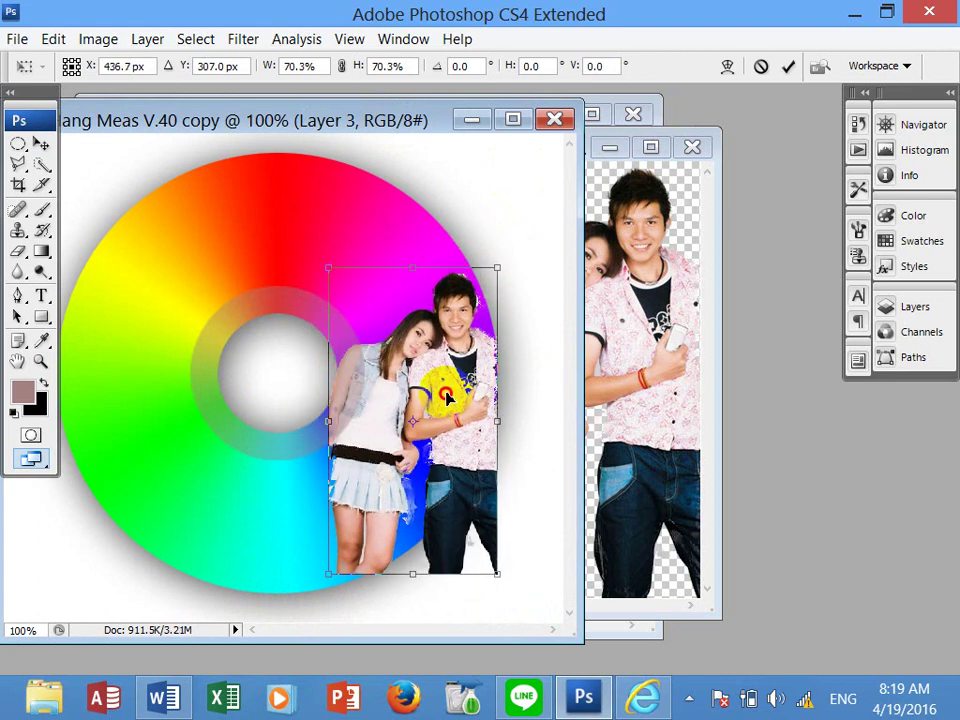
drag(446, 396, 454, 399)
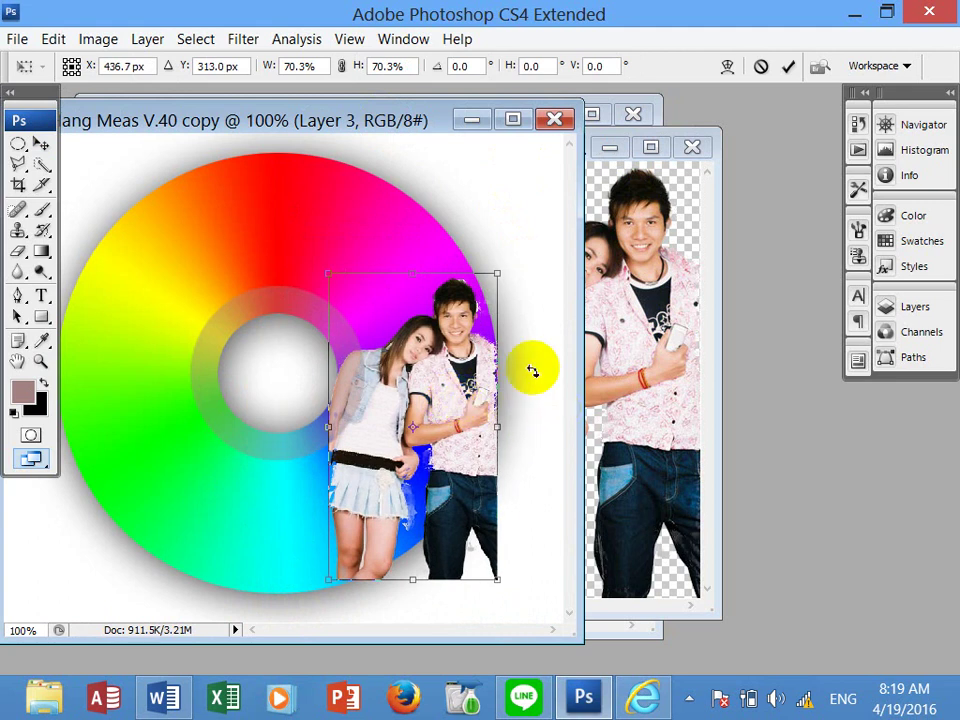
drag(499, 272, 508, 266)
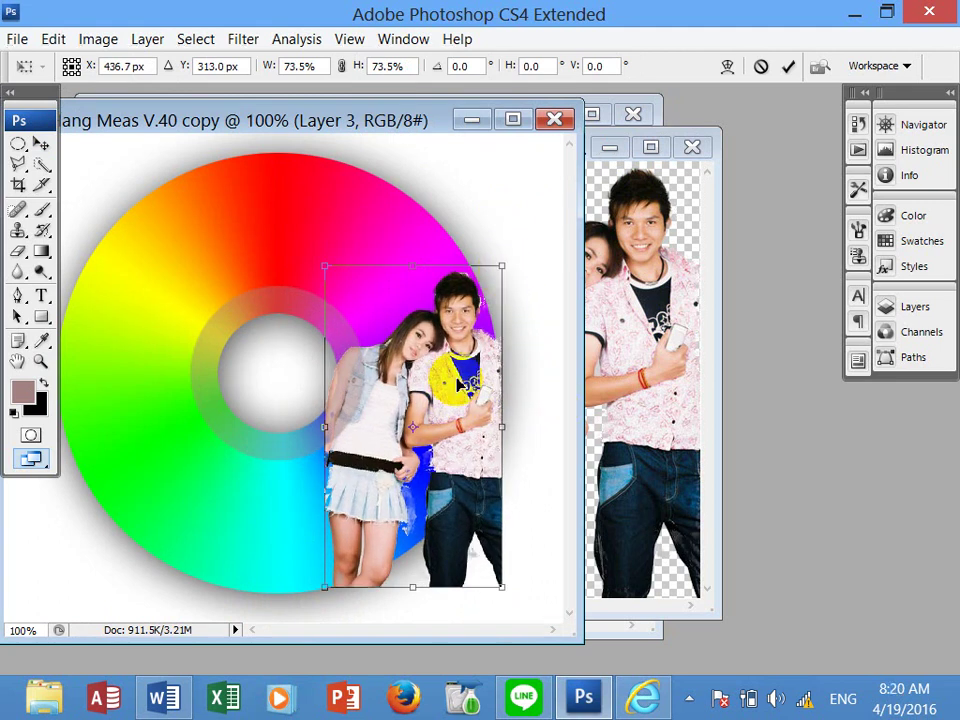
double_click(448, 576)
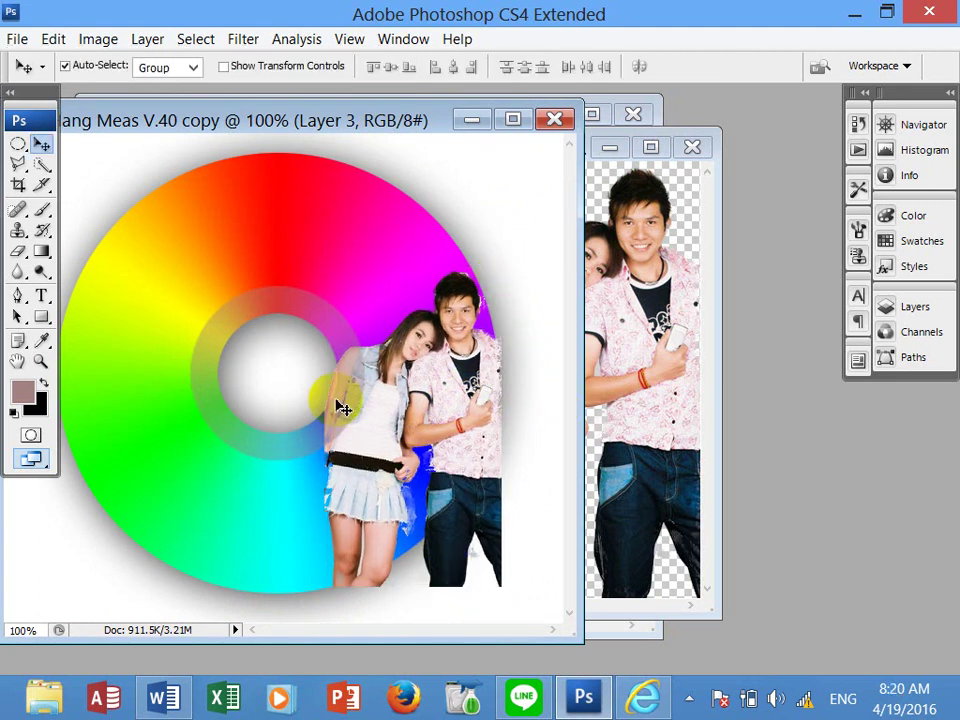
Load the disc's saved outline as a selection.
mouse_move(372, 136)
mouse_down()
mouse_move(294, 75)
mouse_move(308, 121)
mouse_up()
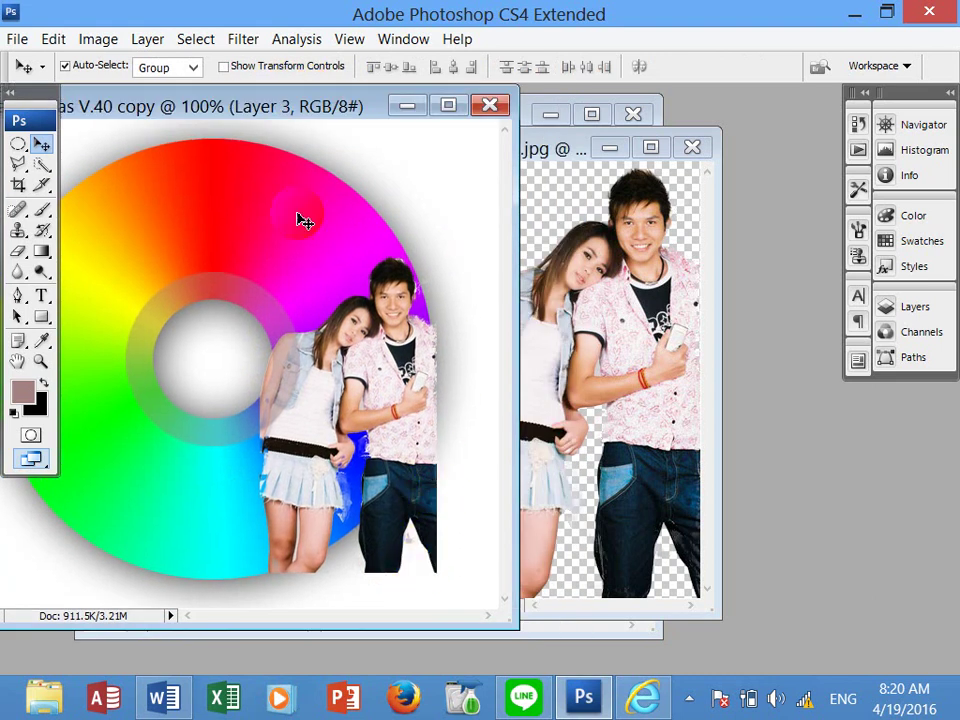
click(227, 163)
click(143, 167)
click(257, 150)
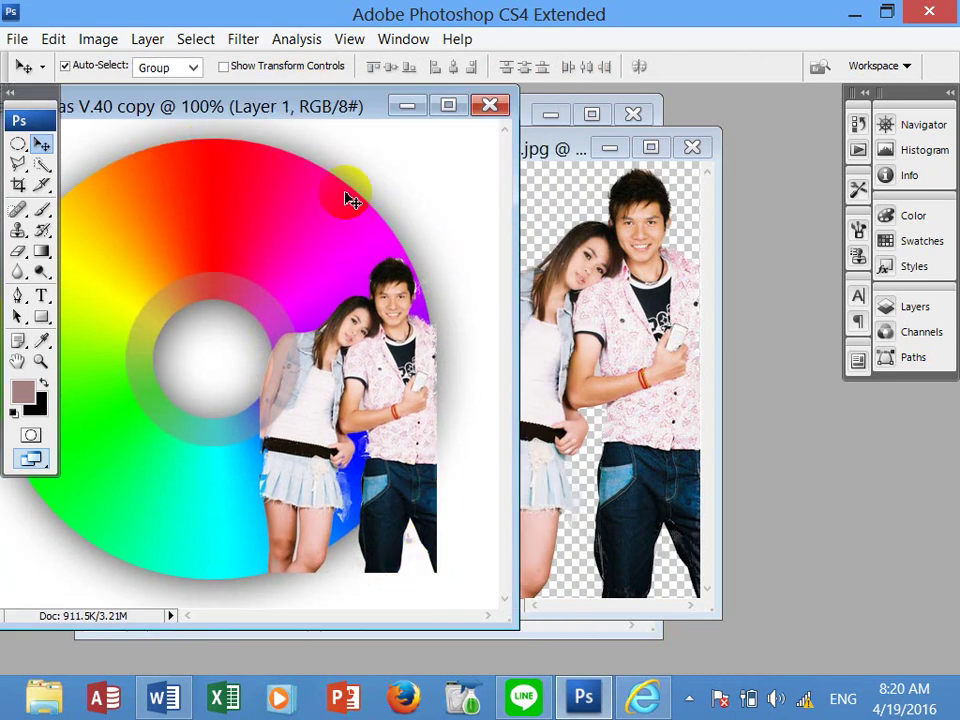
click(270, 178)
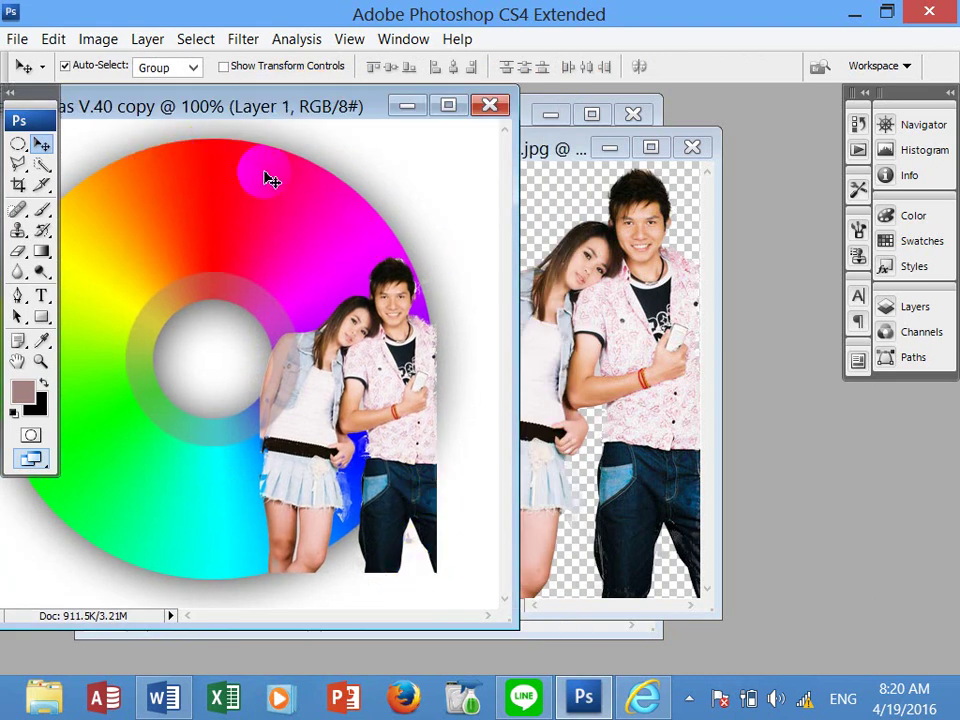
click(195, 40)
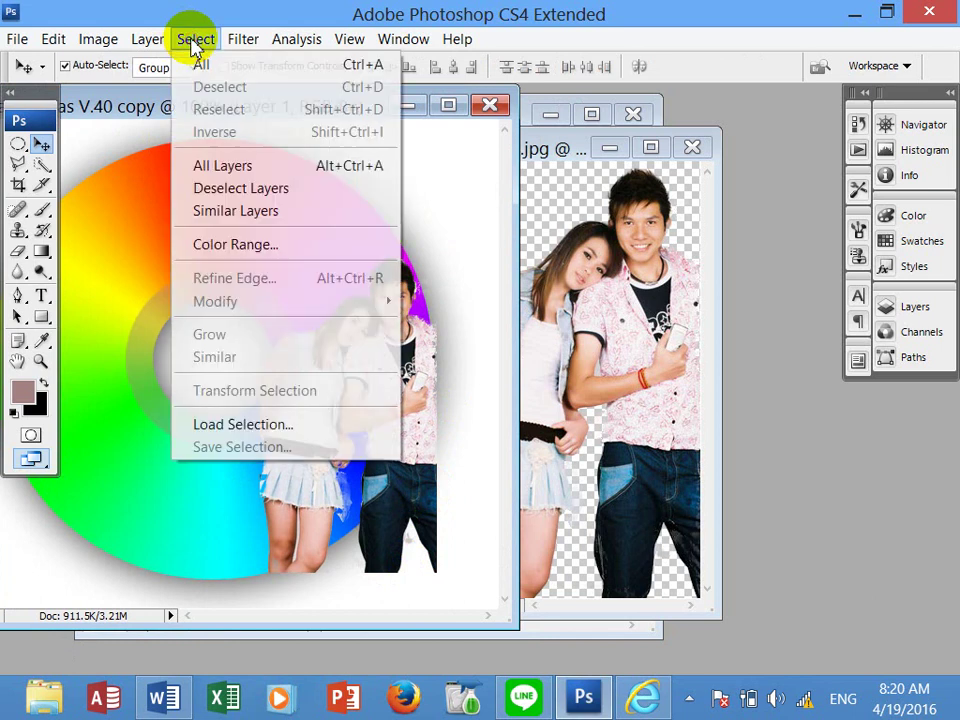
click(272, 425)
click(636, 191)
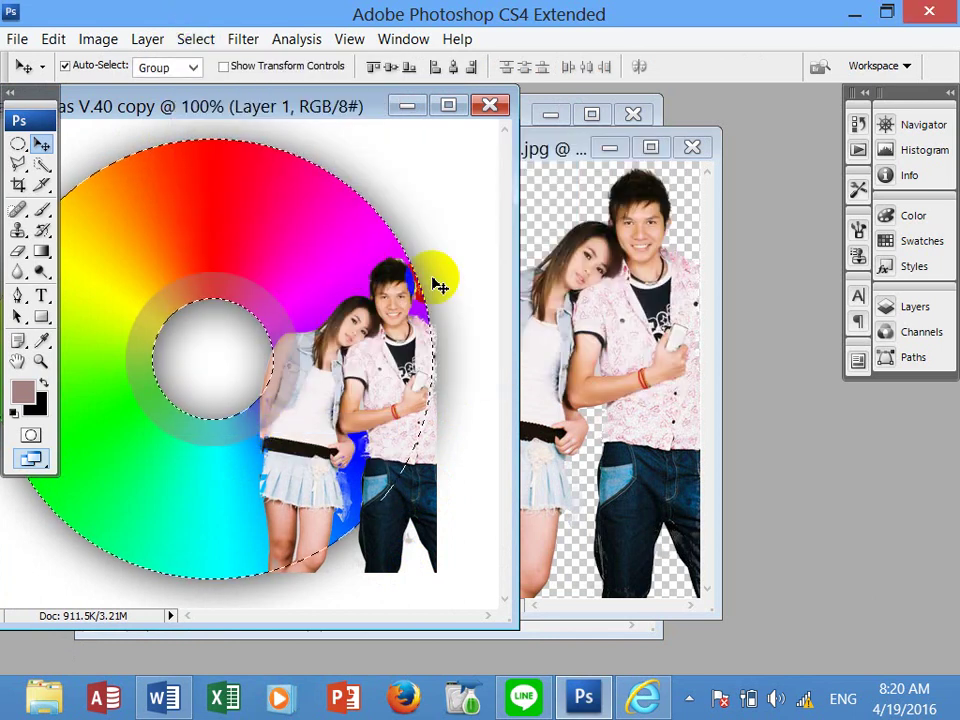
mouse_move(258, 150)
mouse_down()
mouse_move(352, 305)
mouse_move(318, 415)
mouse_up()
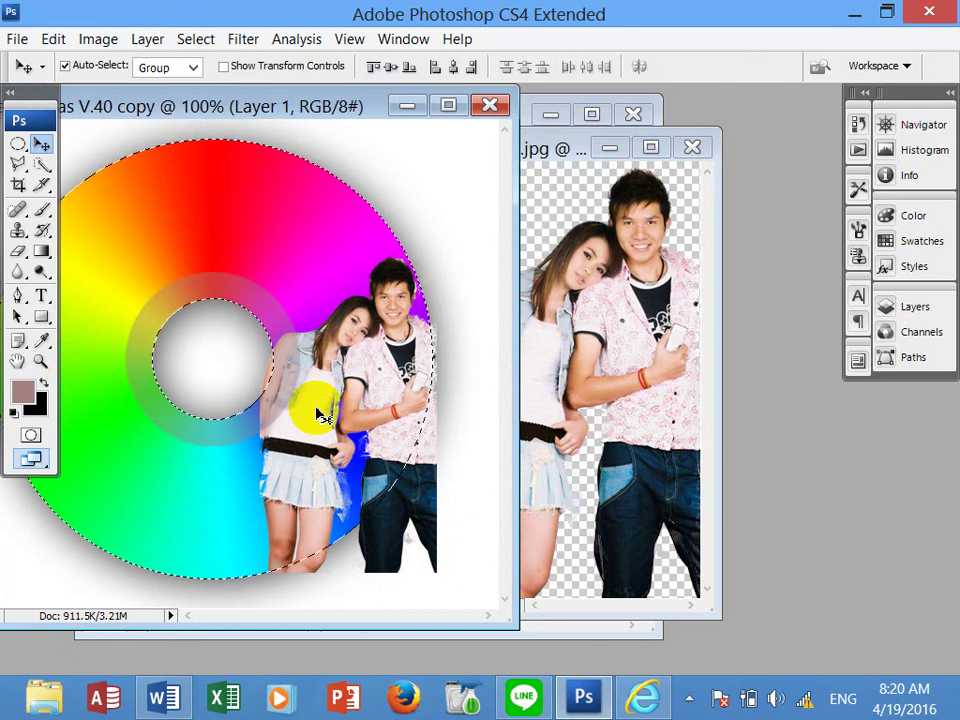
Cut the couple's overhanging part onto its own layer with Layer via Cut and move it.
right_click(365, 520)
click(385, 550)
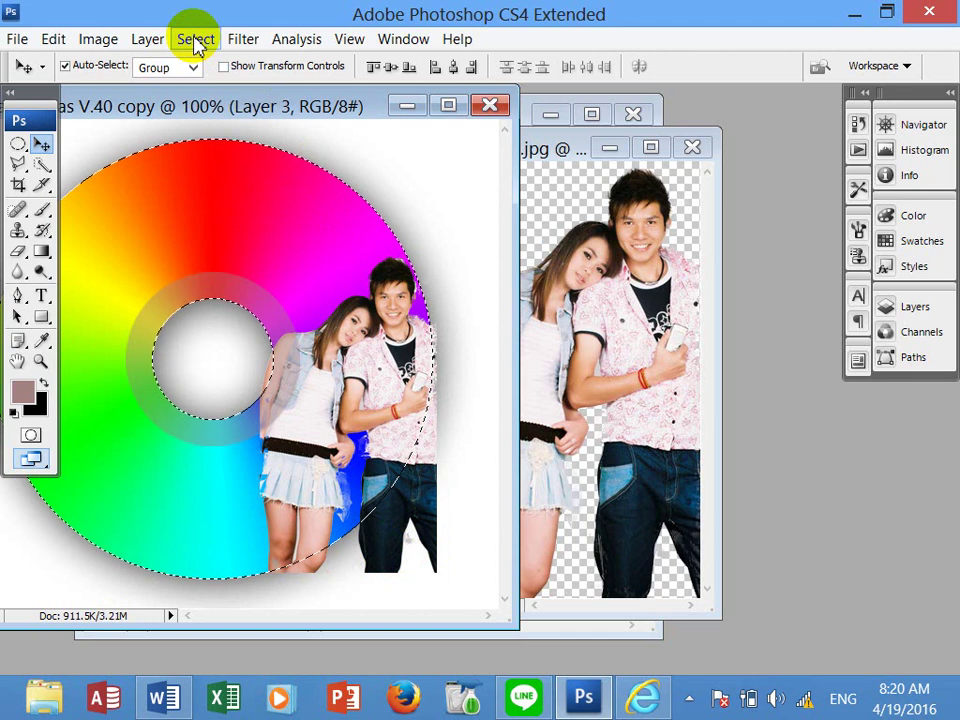
click(147, 40)
mouse_move(300, 45)
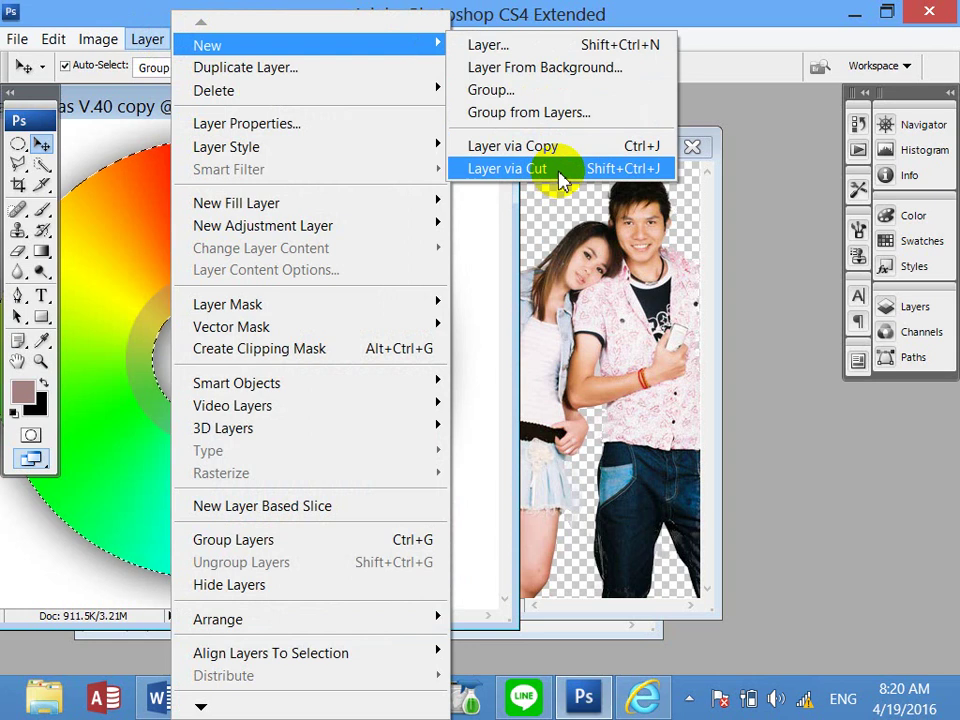
click(561, 169)
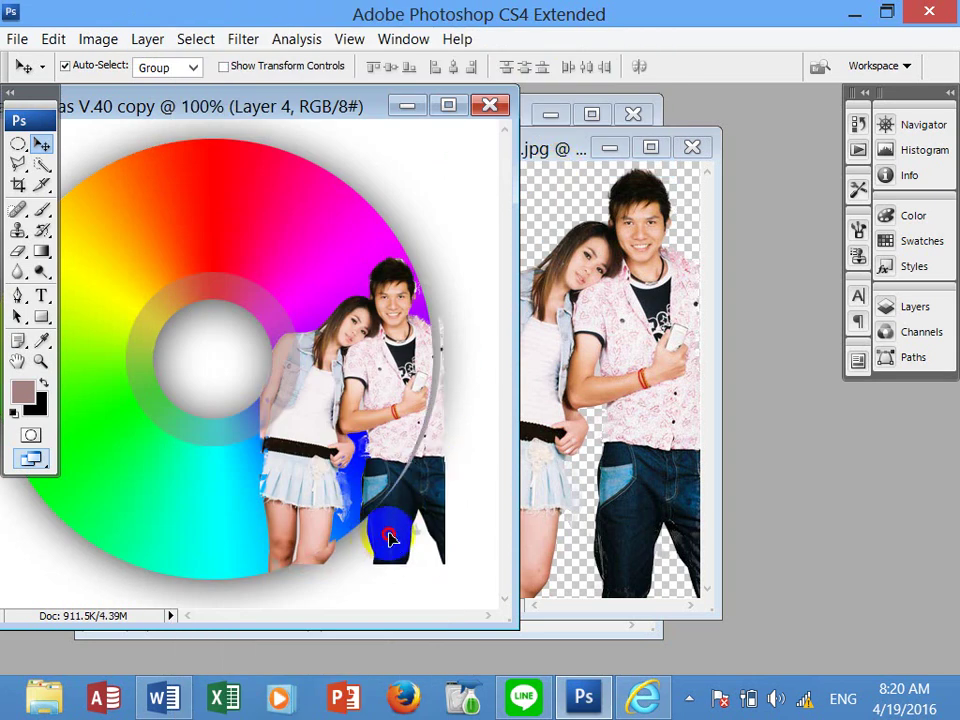
mouse_move(390, 540)
mouse_down()
mouse_move(167, 383)
mouse_move(249, 321)
mouse_move(214, 285)
mouse_move(229, 289)
mouse_move(229, 280)
mouse_up()
key(ctrl+e)
Rearrange the cut pieces and delete the stray Layer 3.
click(930, 310)
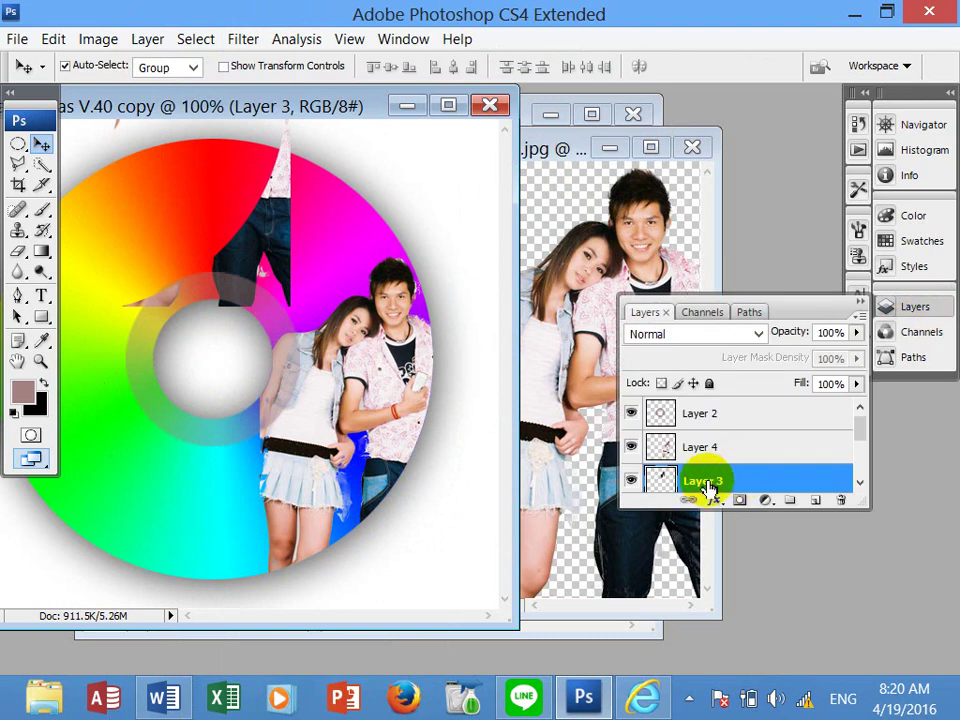
mouse_move(295, 252)
mouse_down()
mouse_move(161, 257)
mouse_move(190, 277)
mouse_up()
click(666, 447)
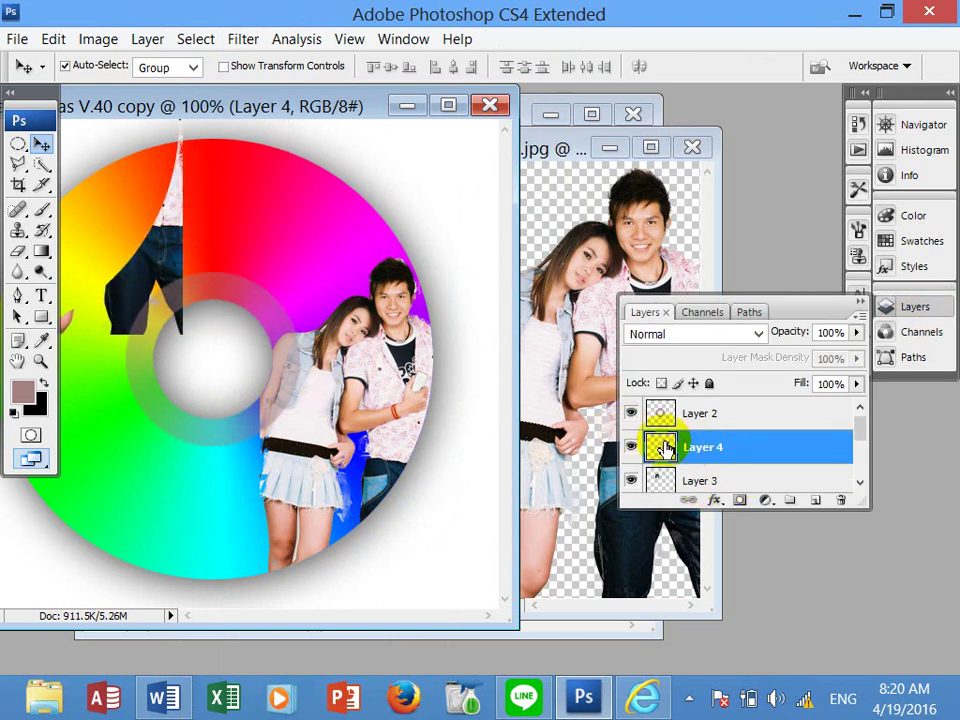
drag(178, 203, 280, 210)
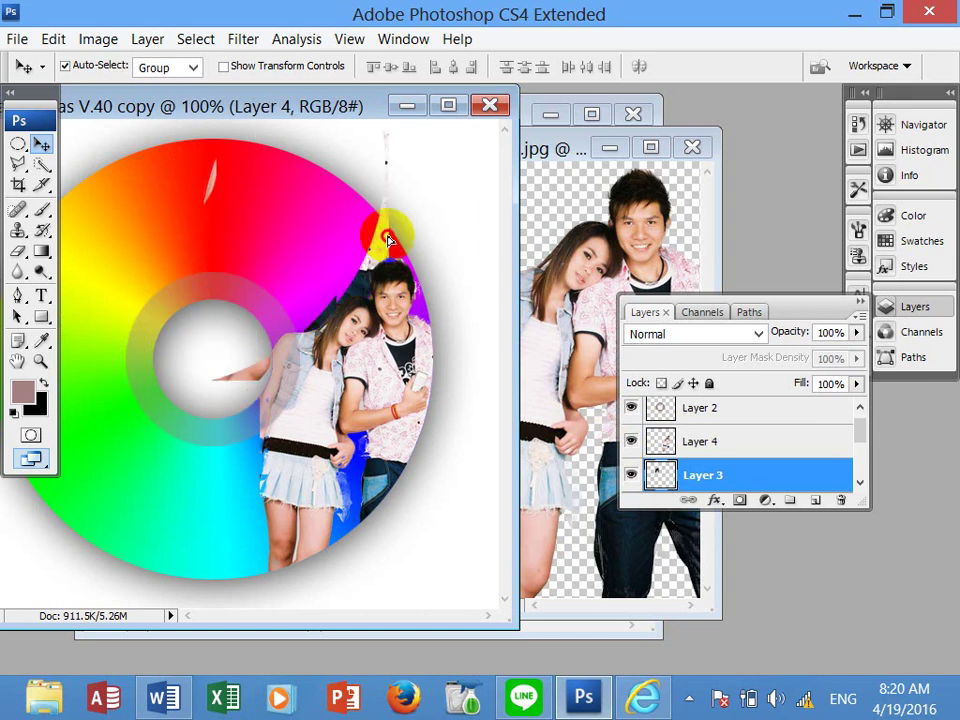
click(707, 475)
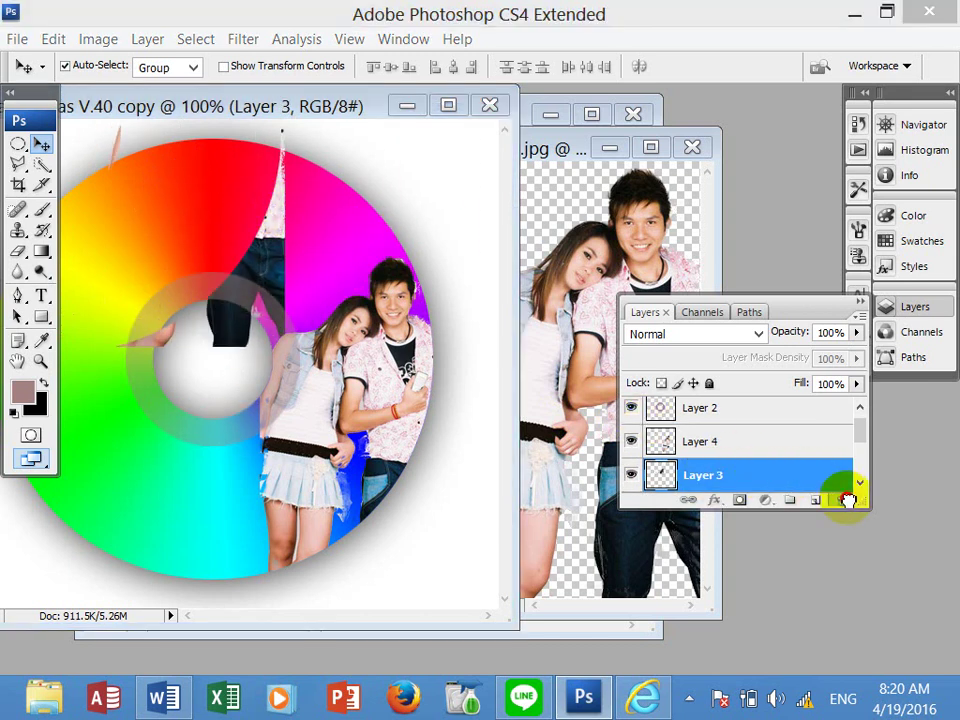
click(845, 500)
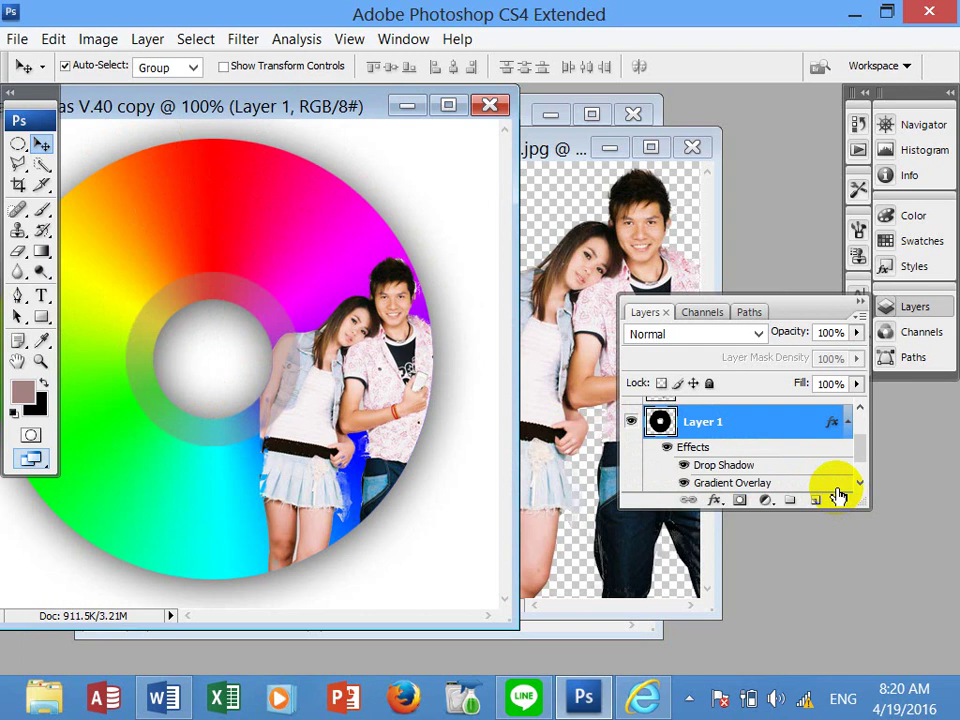
Compare against the original Hang Meas V.40.jpg label, minimize lisa1.jpg, and bring the copy back on top.
click(866, 303)
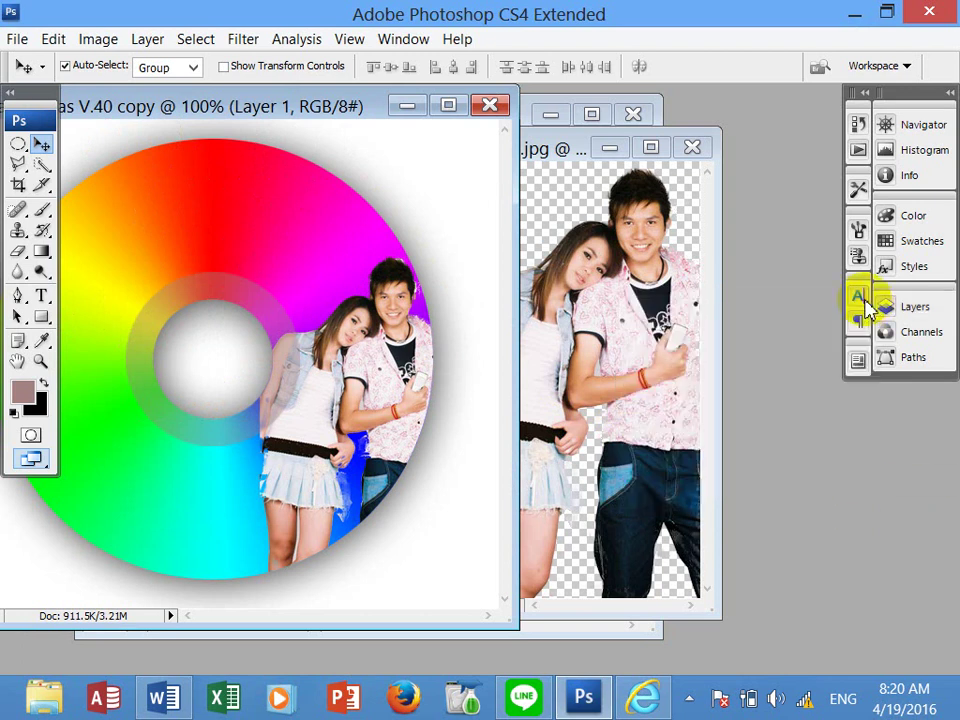
drag(317, 108, 597, 276)
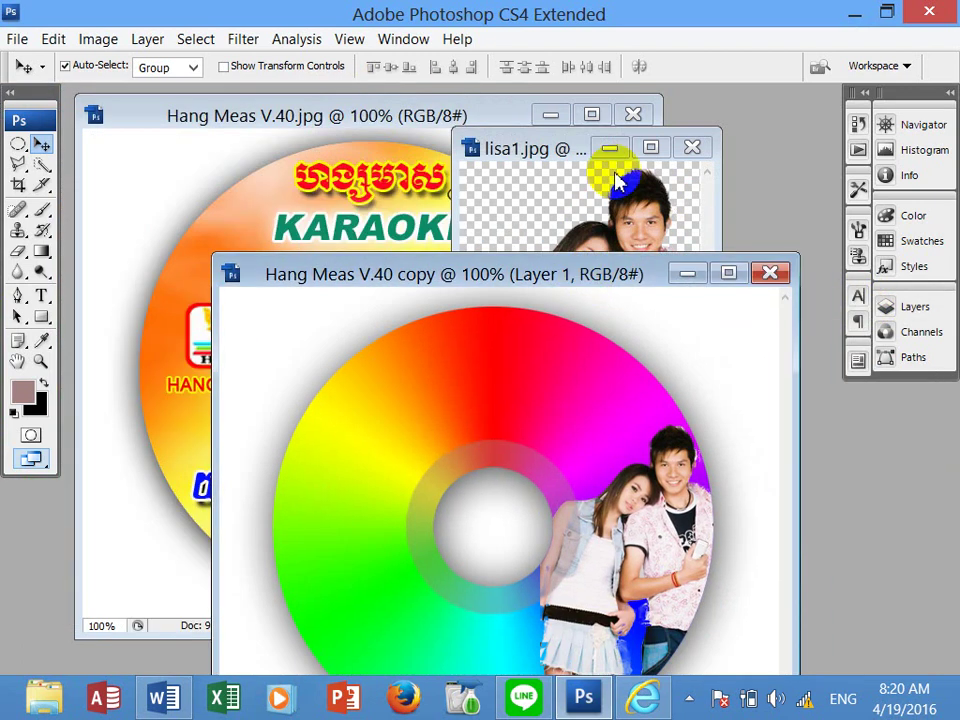
click(609, 149)
drag(513, 276, 838, 232)
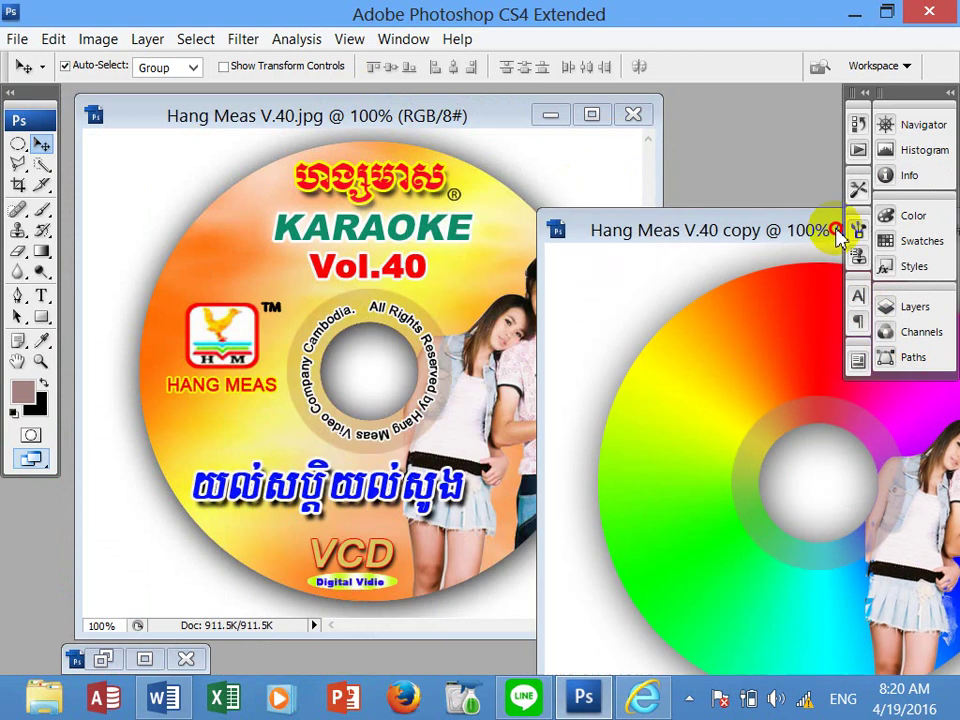
click(350, 275)
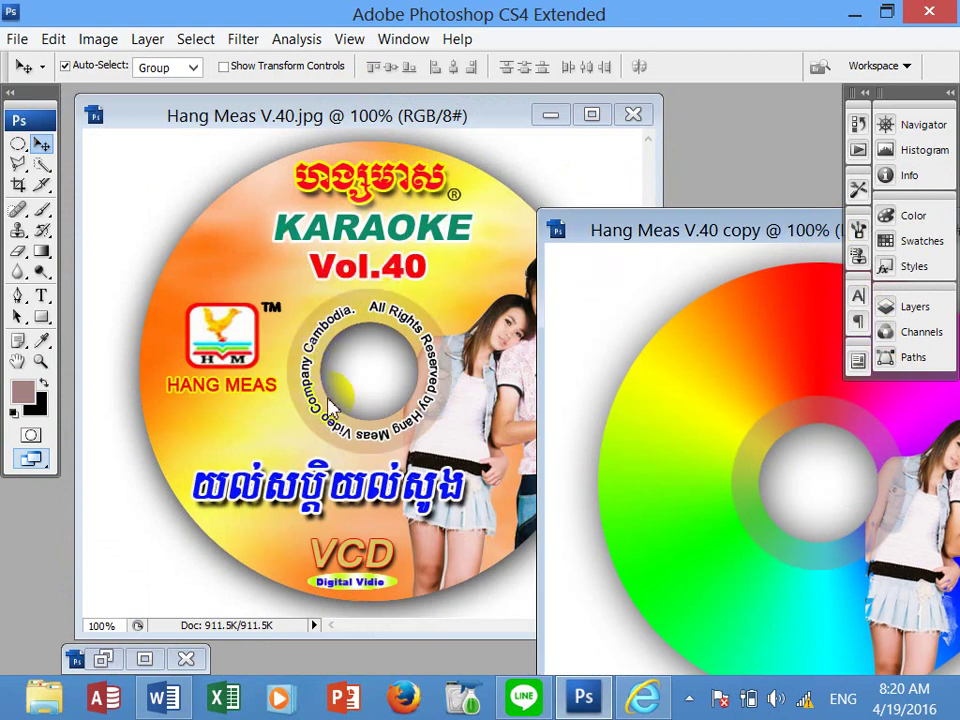
drag(683, 229, 257, 133)
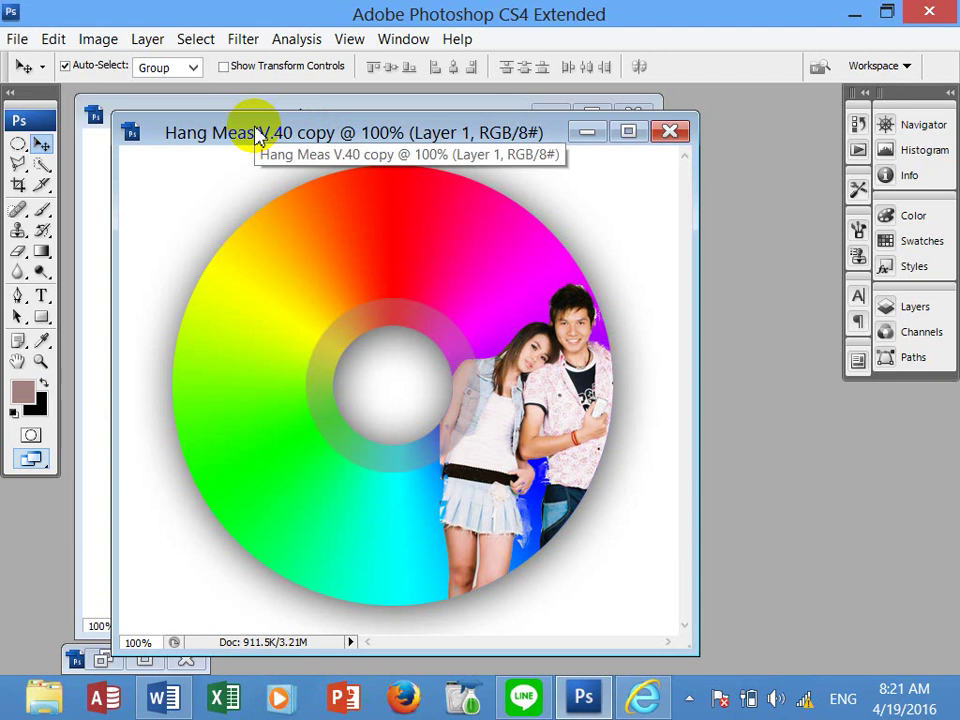
Draw a rounded-rectangle path over the disc's upper-left.
click(48, 322)
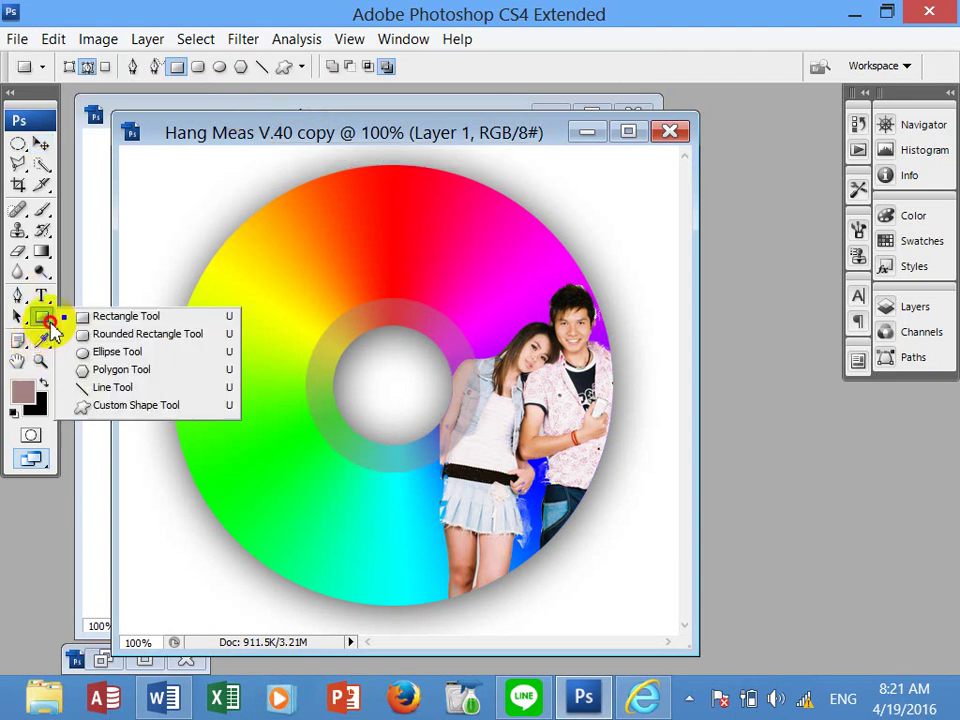
click(120, 334)
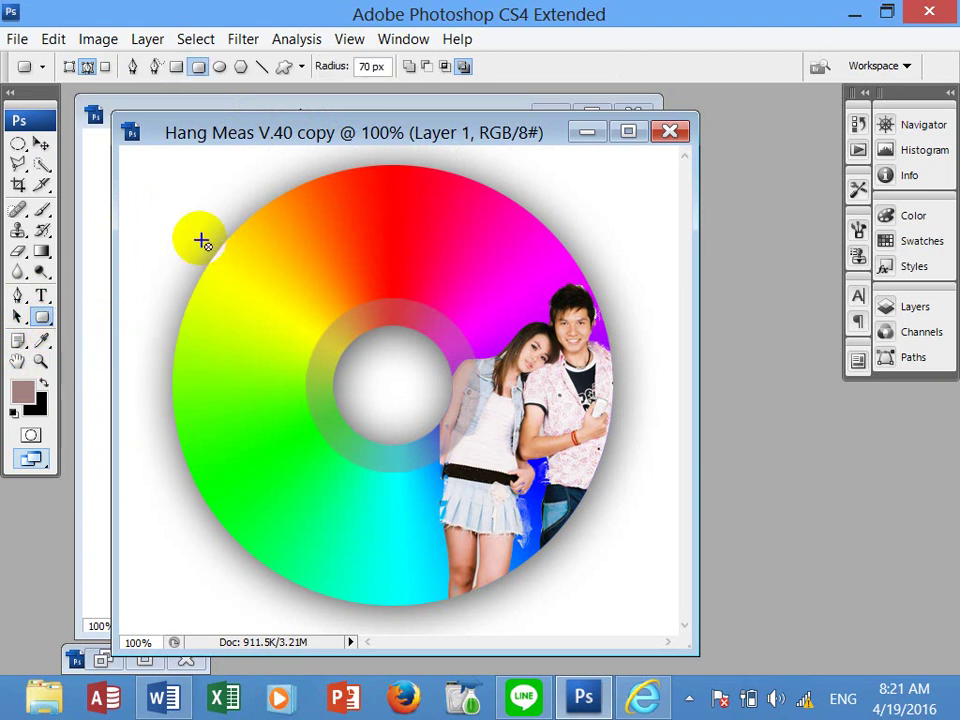
drag(200, 239, 360, 371)
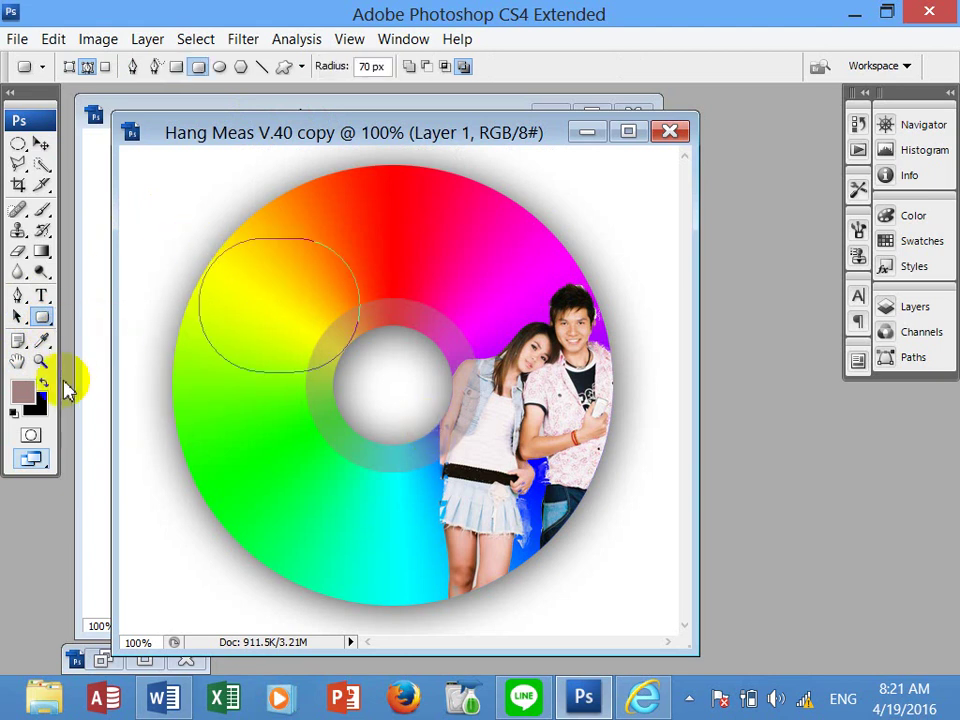
Add 36 pt placeholder text along the rounded path.
click(42, 297)
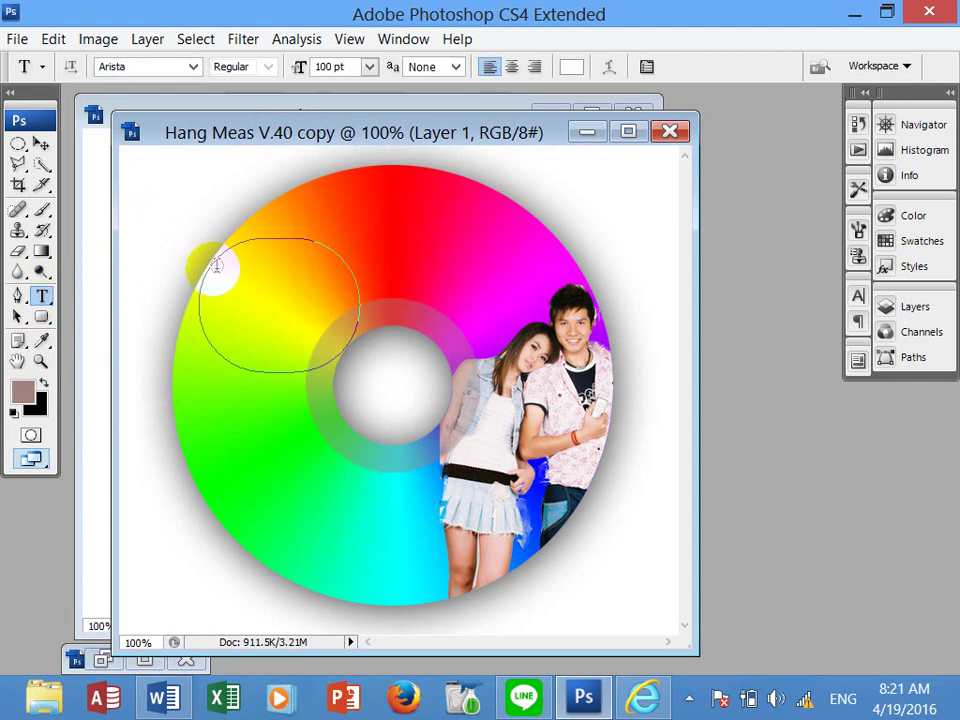
click(209, 269)
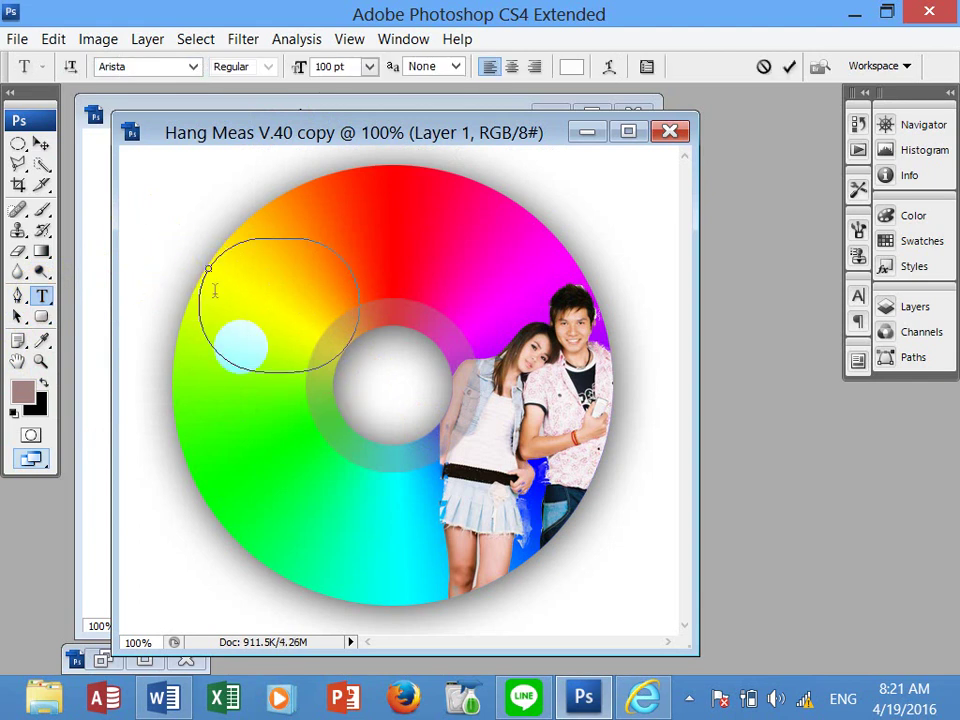
click(369, 66)
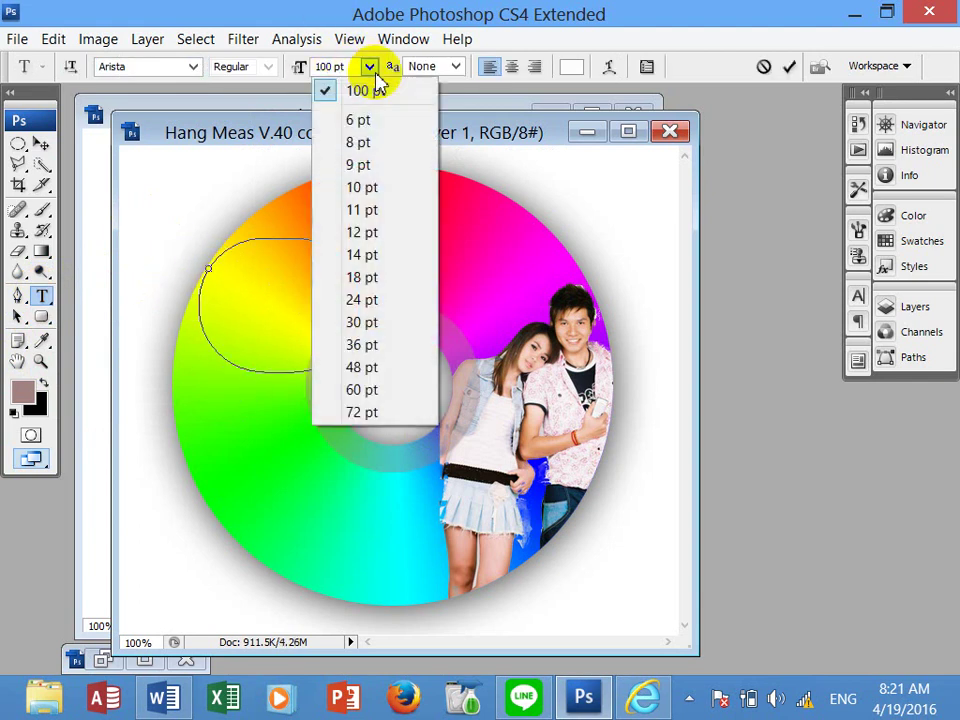
click(390, 413)
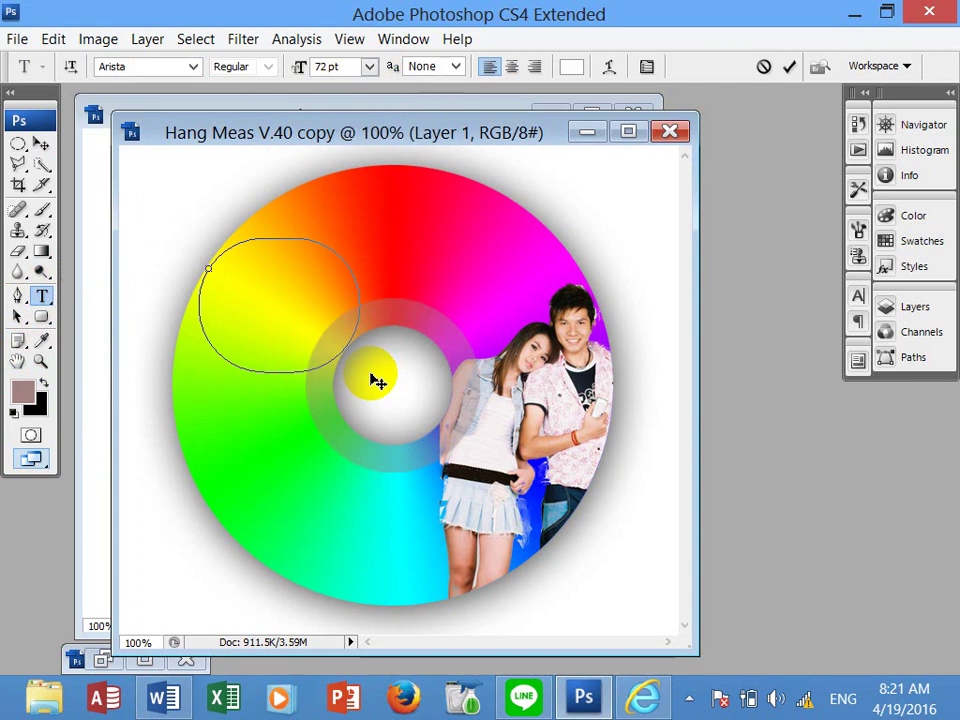
click(369, 66)
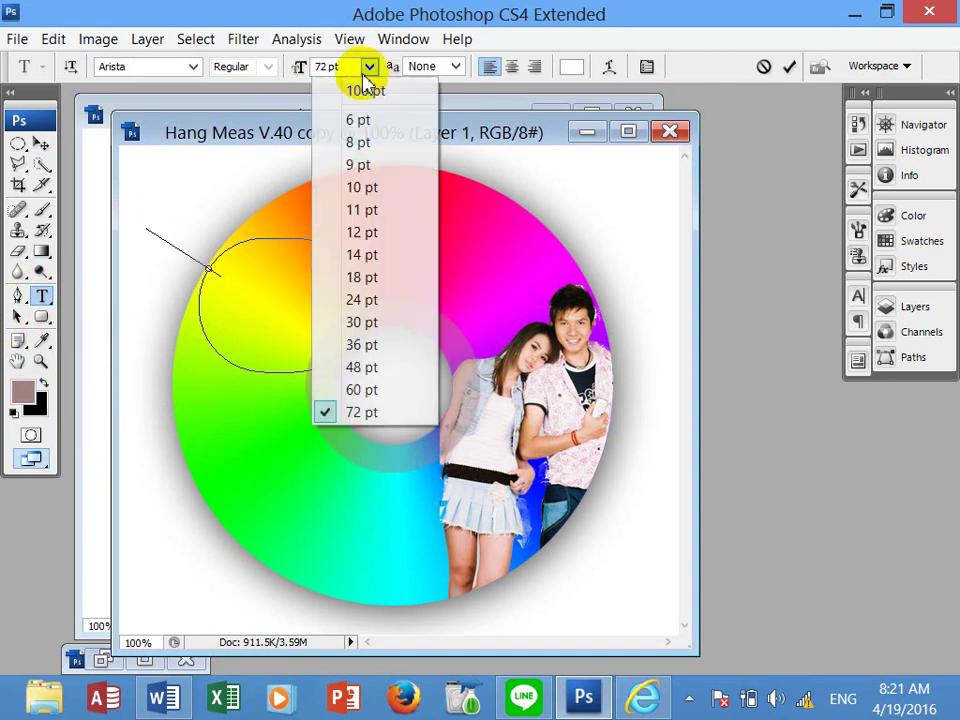
click(369, 344)
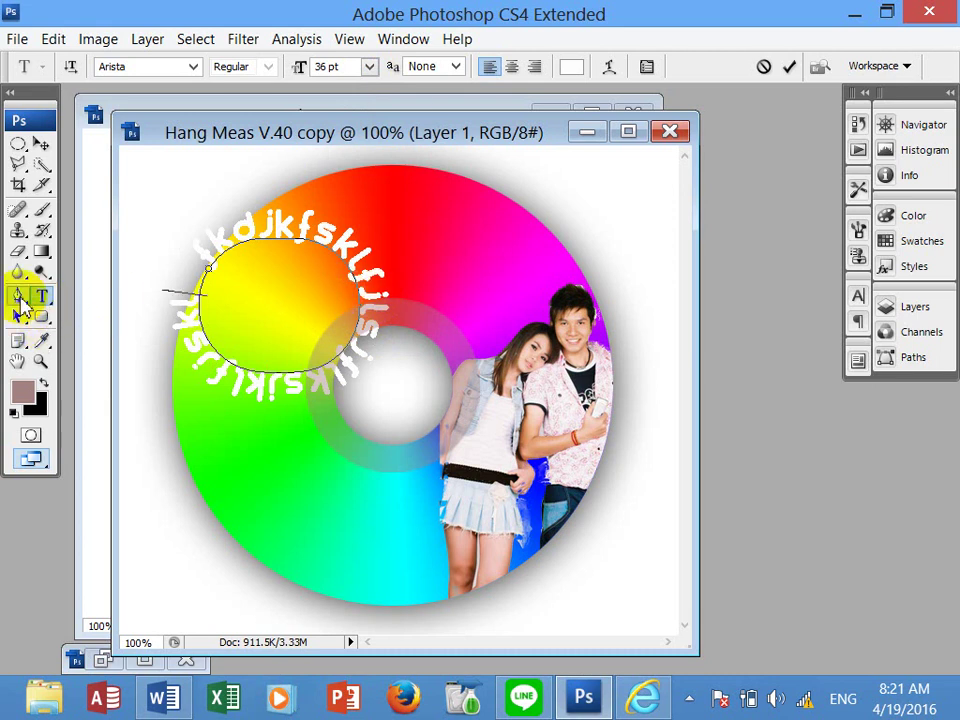
click(18, 298)
Draw a wavy Pen path across the disc's lower half toward the couple.
click(88, 295)
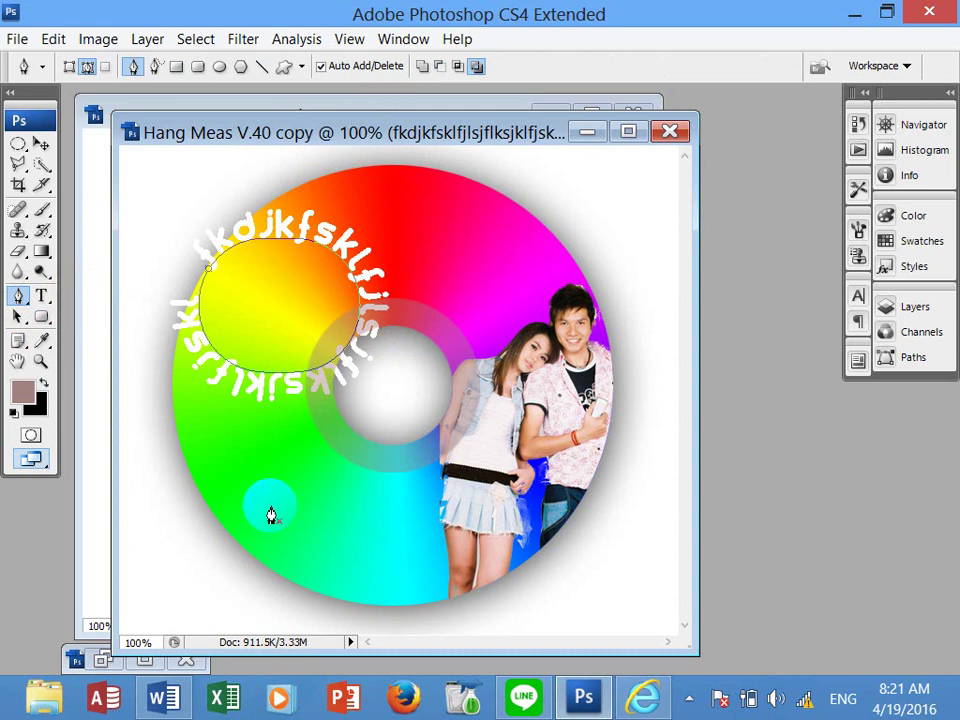
click(141, 547)
drag(302, 510, 383, 580)
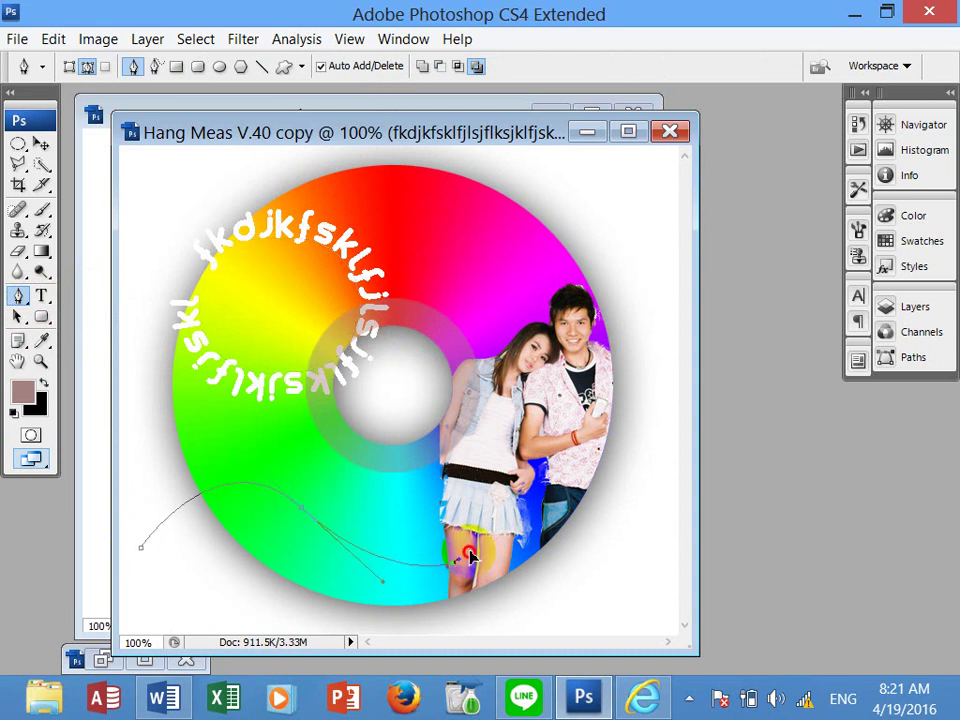
drag(470, 556, 510, 512)
drag(609, 517, 666, 598)
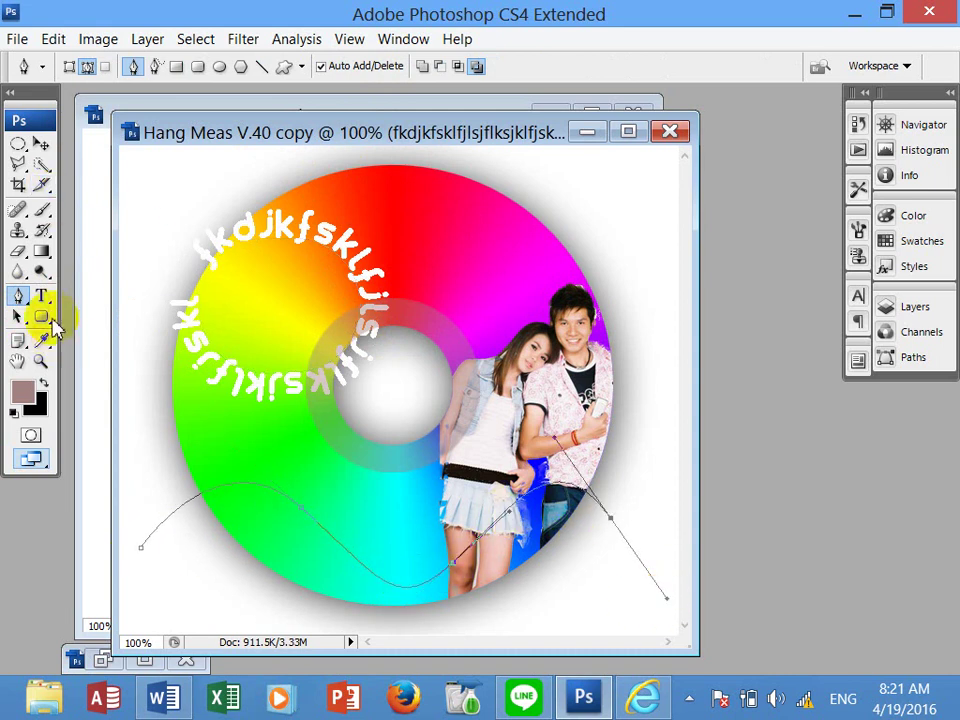
Add placeholder text along the wavy path and delete Layer 5.
click(41, 296)
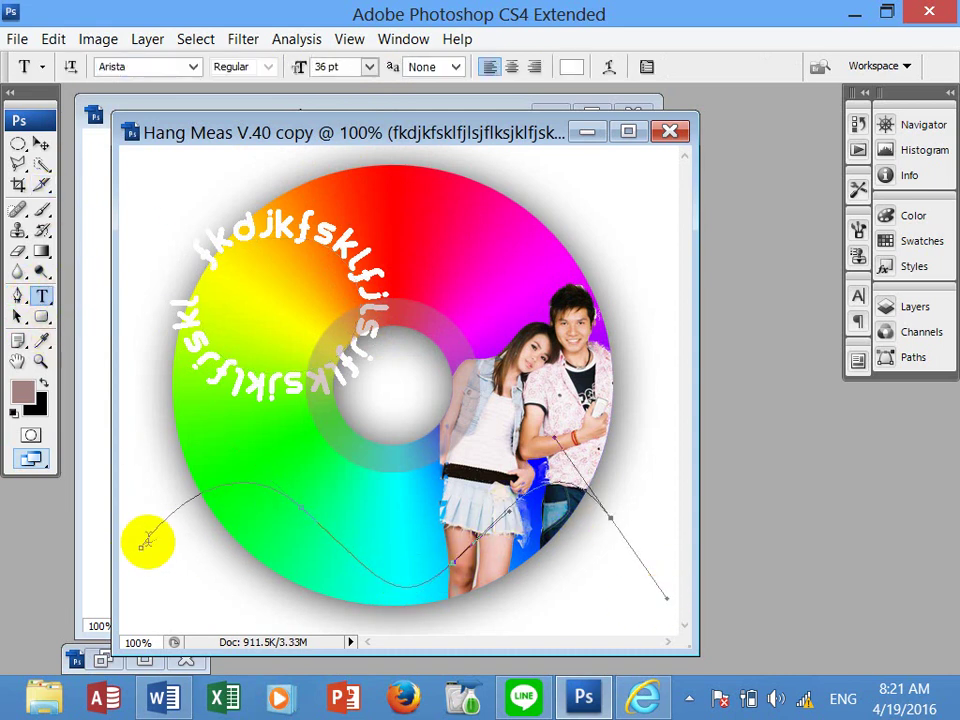
click(146, 540)
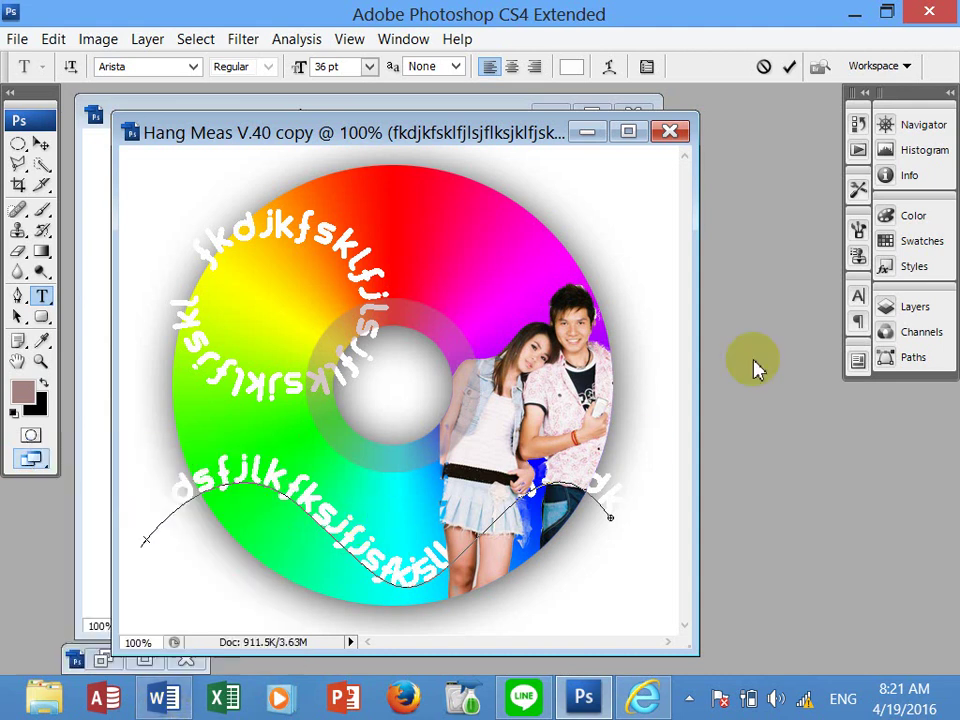
click(914, 308)
drag(750, 424, 840, 500)
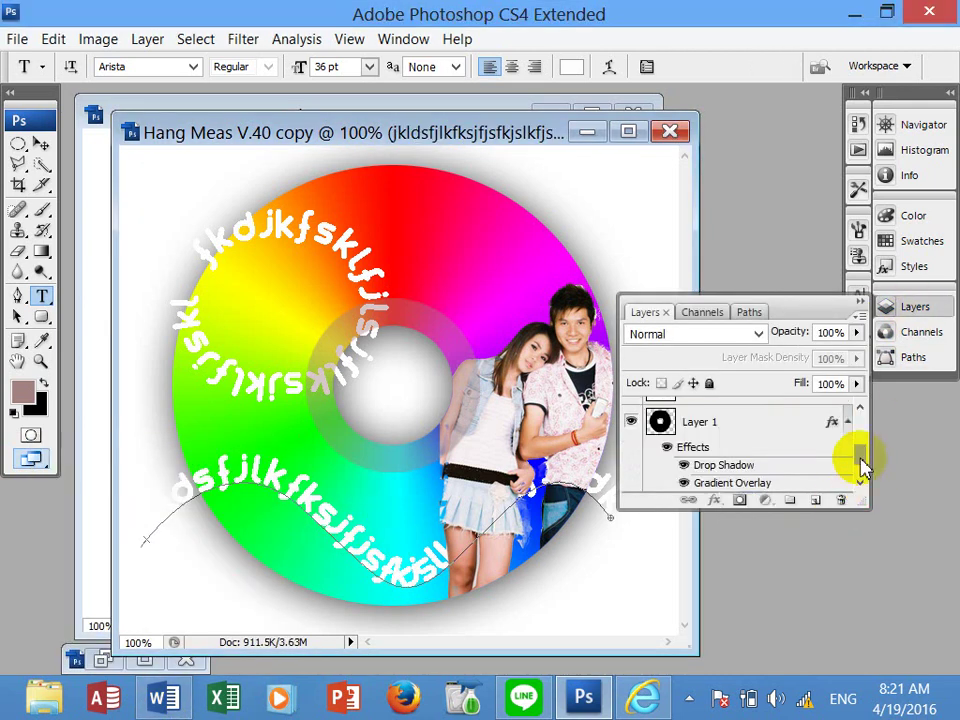
Drag both curved text layers to the trash and collapse the Layers panel.
scroll(857, 446, up, 3)
mouse_move(739, 420)
mouse_down()
mouse_move(825, 478)
mouse_move(838, 500)
mouse_up()
drag(721, 416, 842, 500)
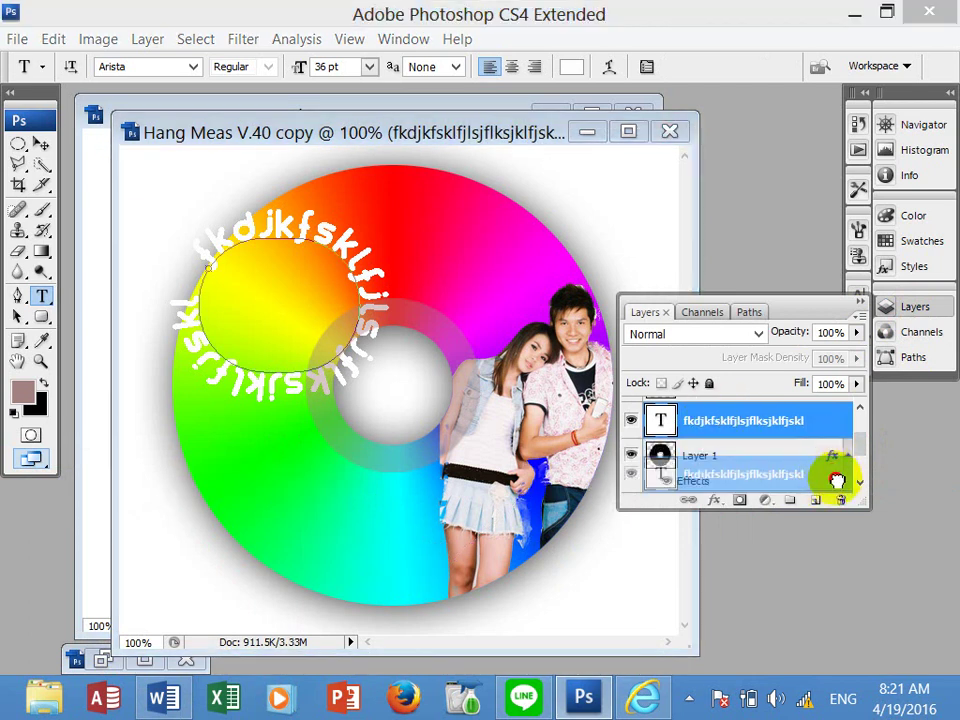
click(860, 301)
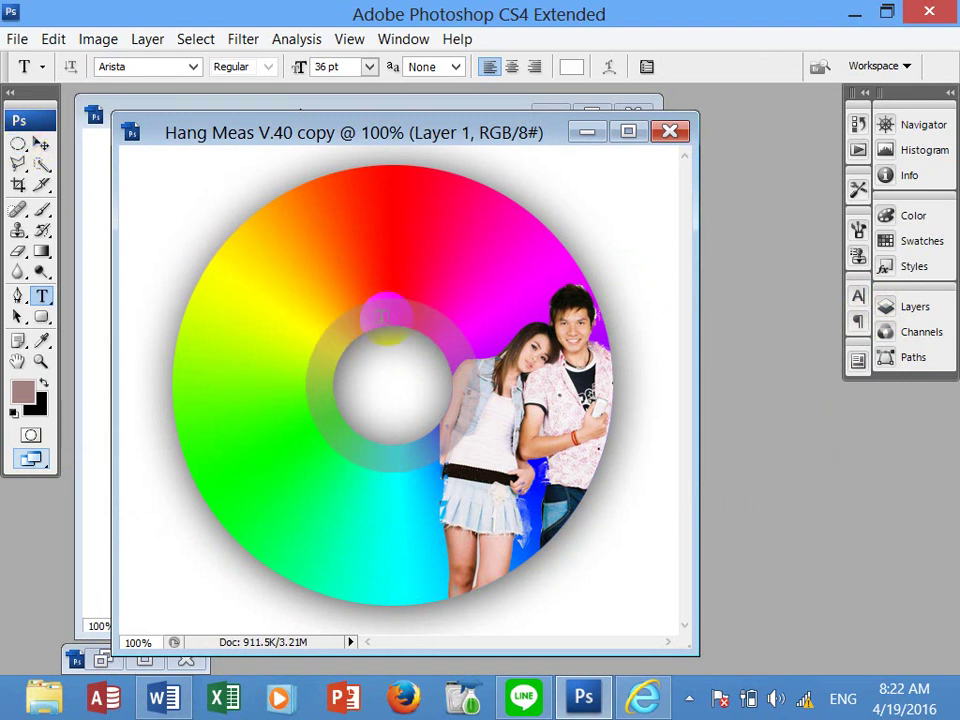
Draw a circular ellipse path around the disc's centre hole.
click(24, 152)
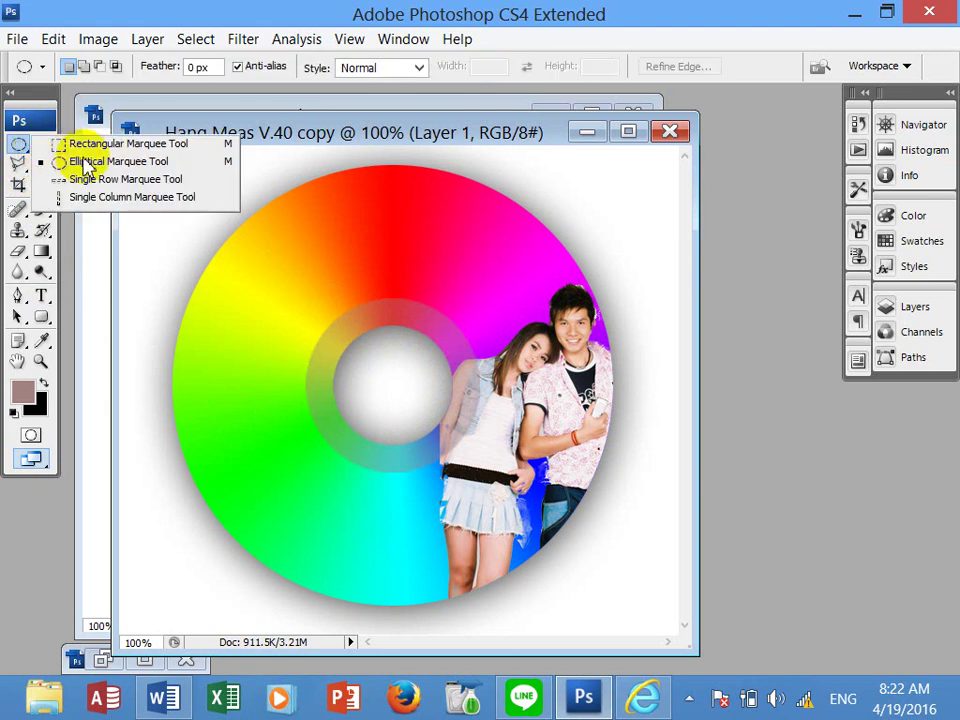
click(22, 160)
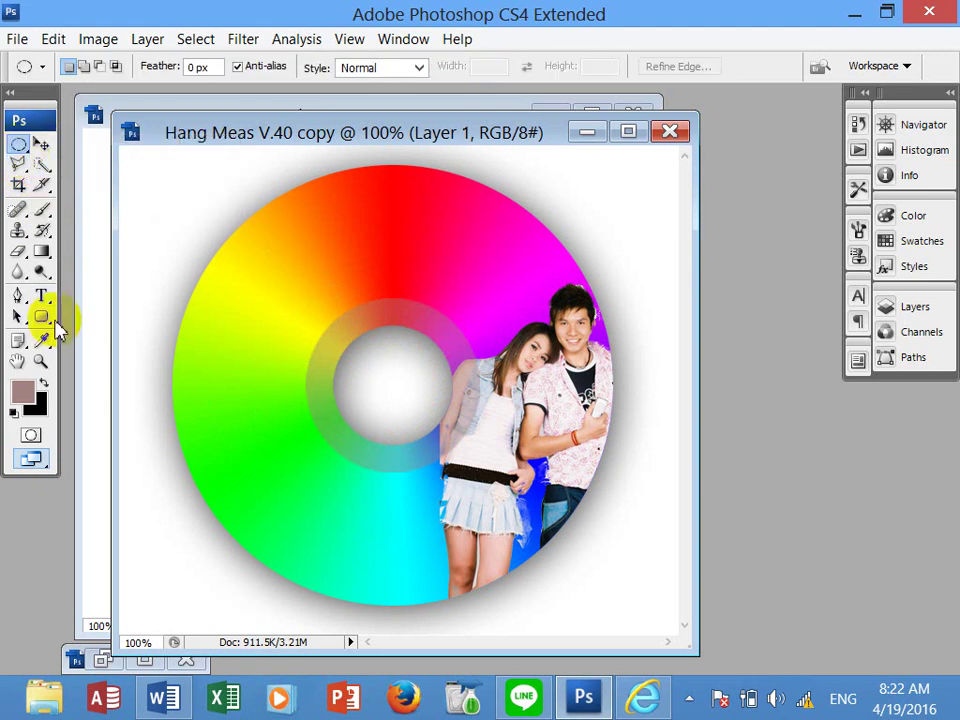
click(44, 318)
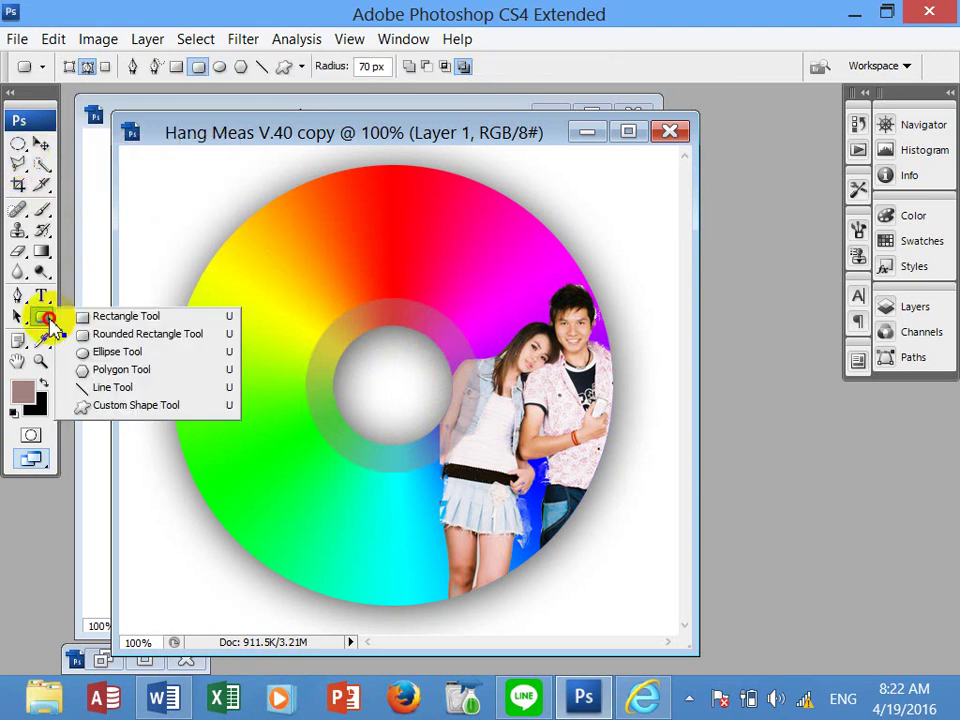
click(117, 352)
mouse_move(343, 326)
mouse_down()
mouse_move(462, 458)
mouse_move(450, 450)
mouse_up()
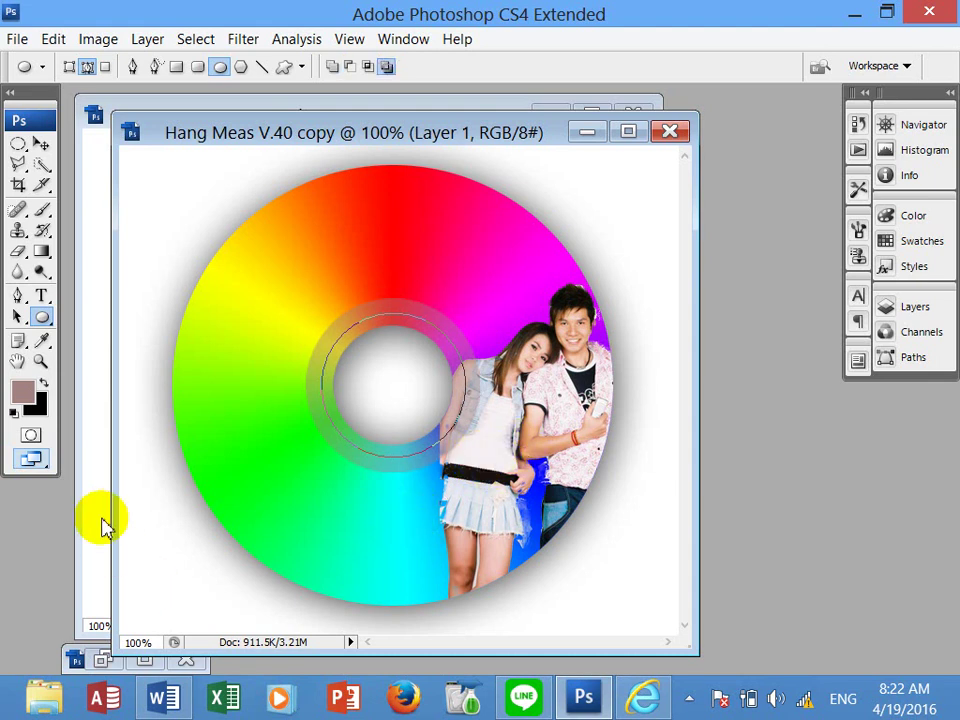
click(41, 295)
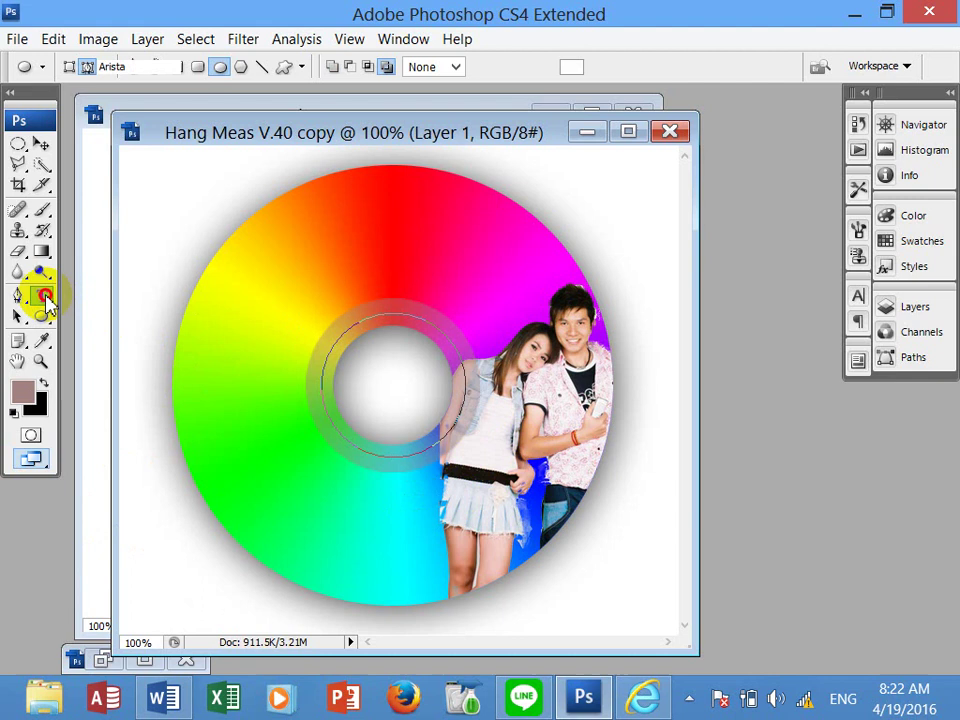
Start 18 pt text on the hub path and move the copy aside to reveal the original label.
click(321, 390)
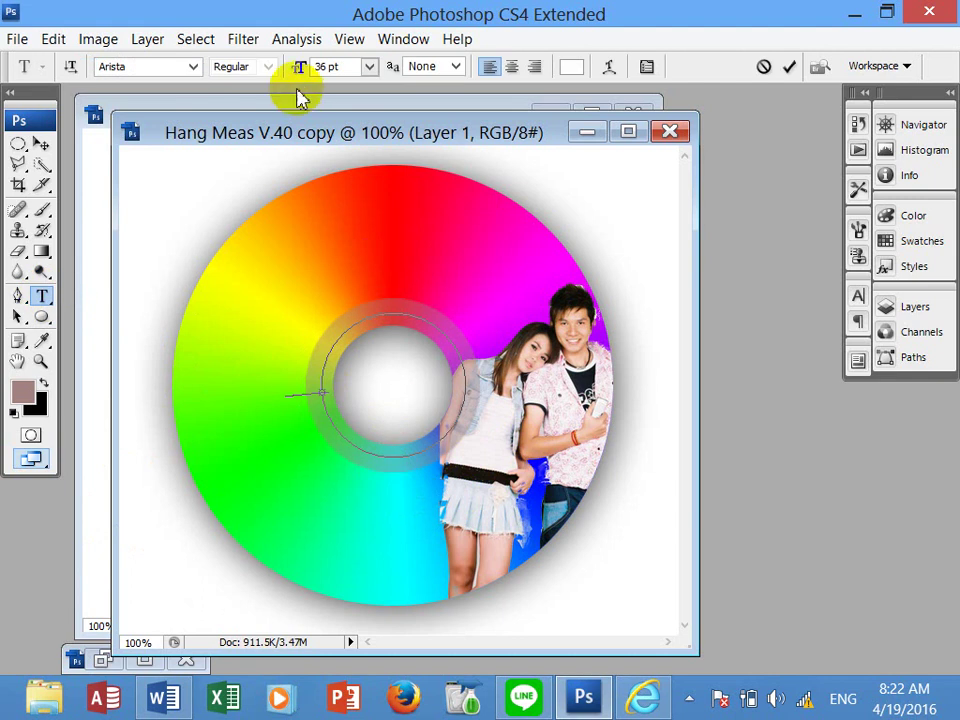
click(369, 66)
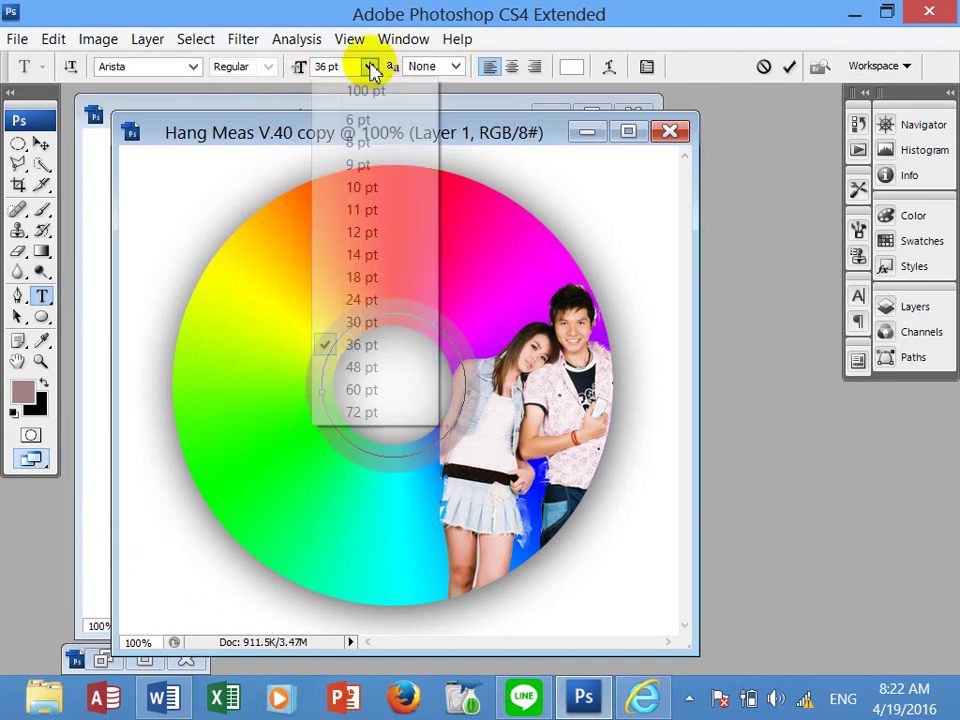
click(361, 277)
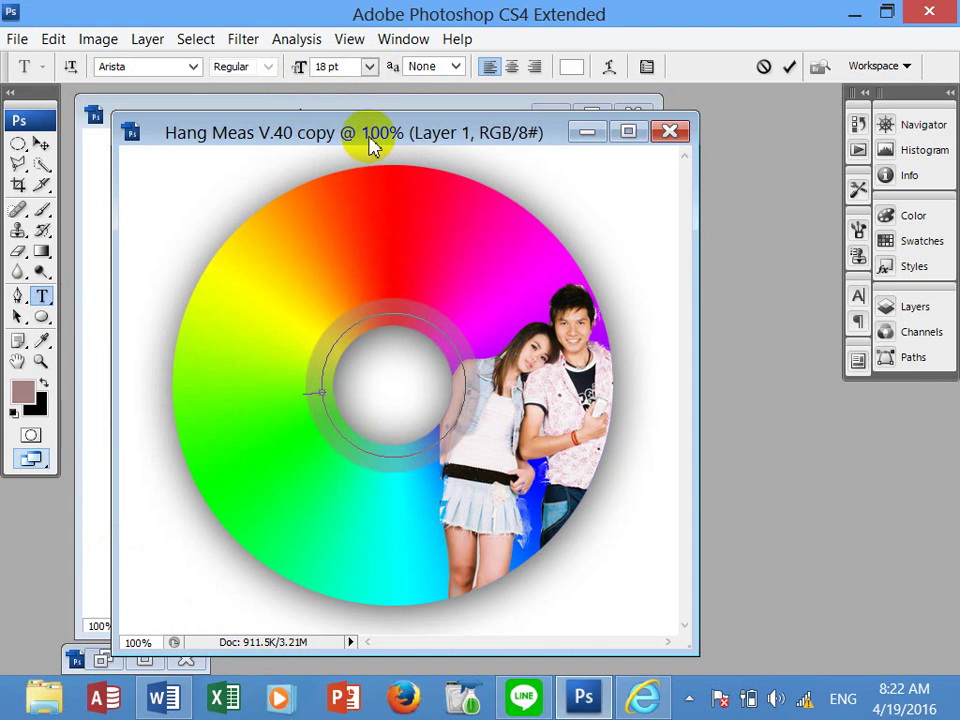
mouse_move(369, 142)
mouse_down()
mouse_move(735, 250)
mouse_move(671, 210)
mouse_move(660, 155)
mouse_up()
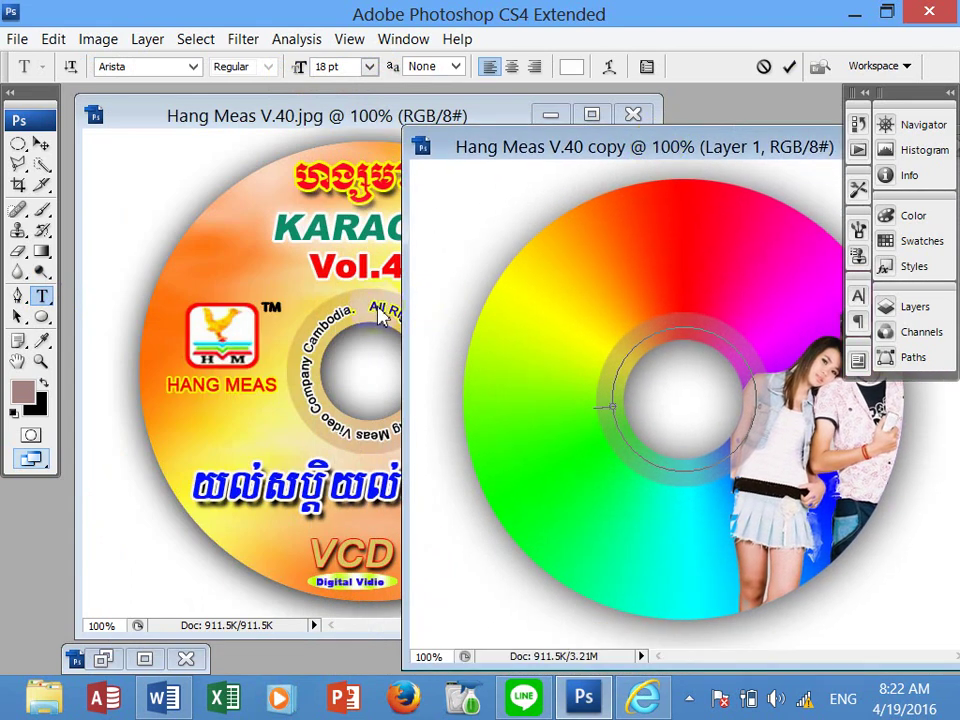
Retry starting type on the hub's ring path, returning to Layer 5 between attempts.
click(41, 273)
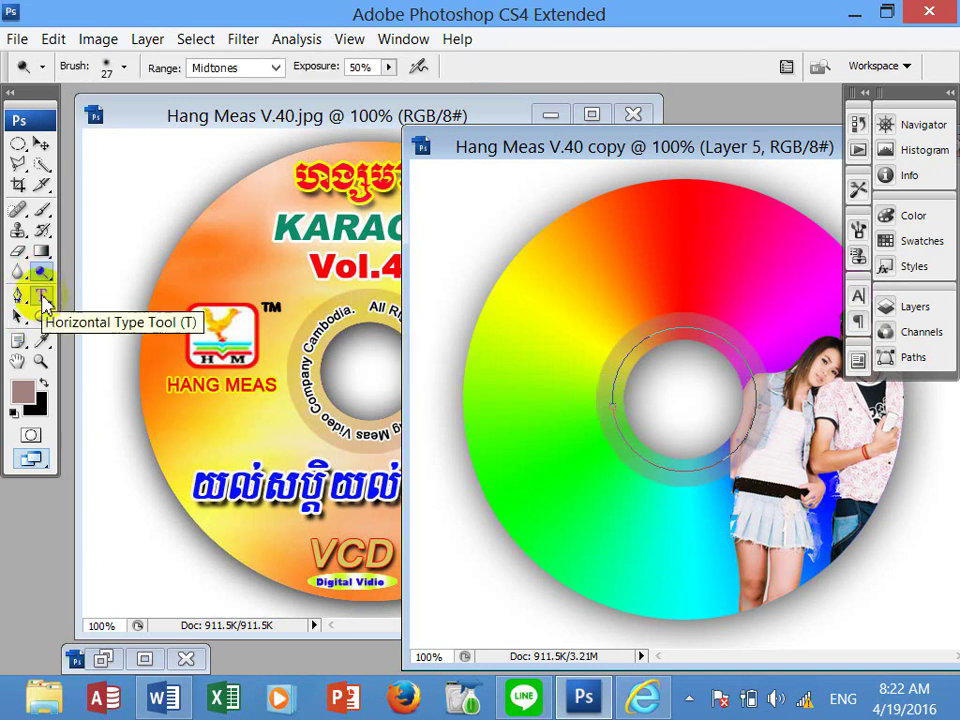
click(42, 297)
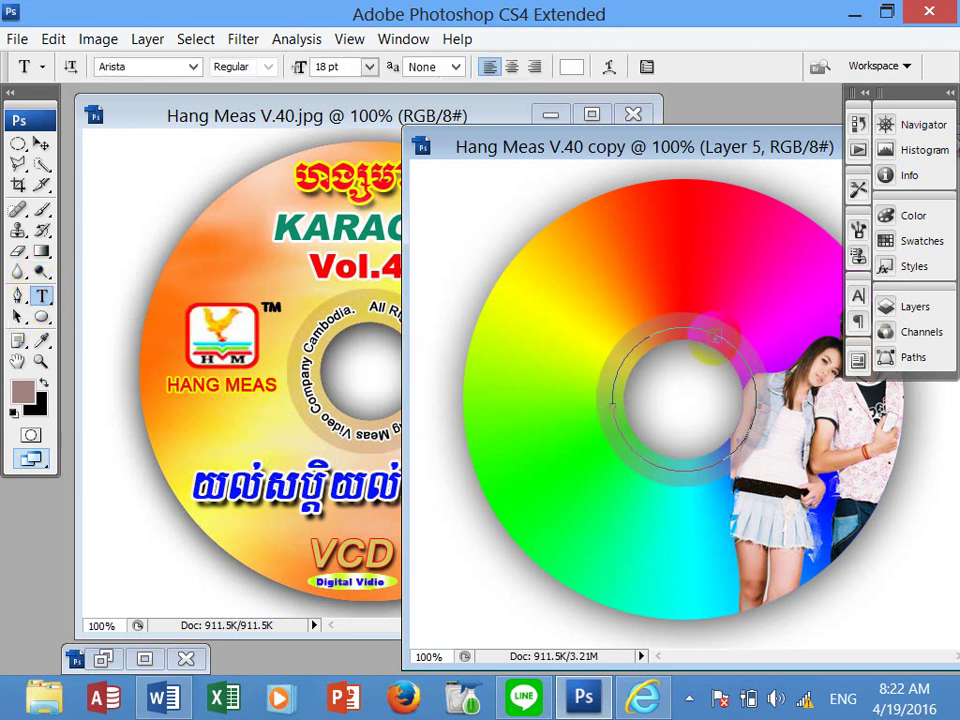
click(715, 328)
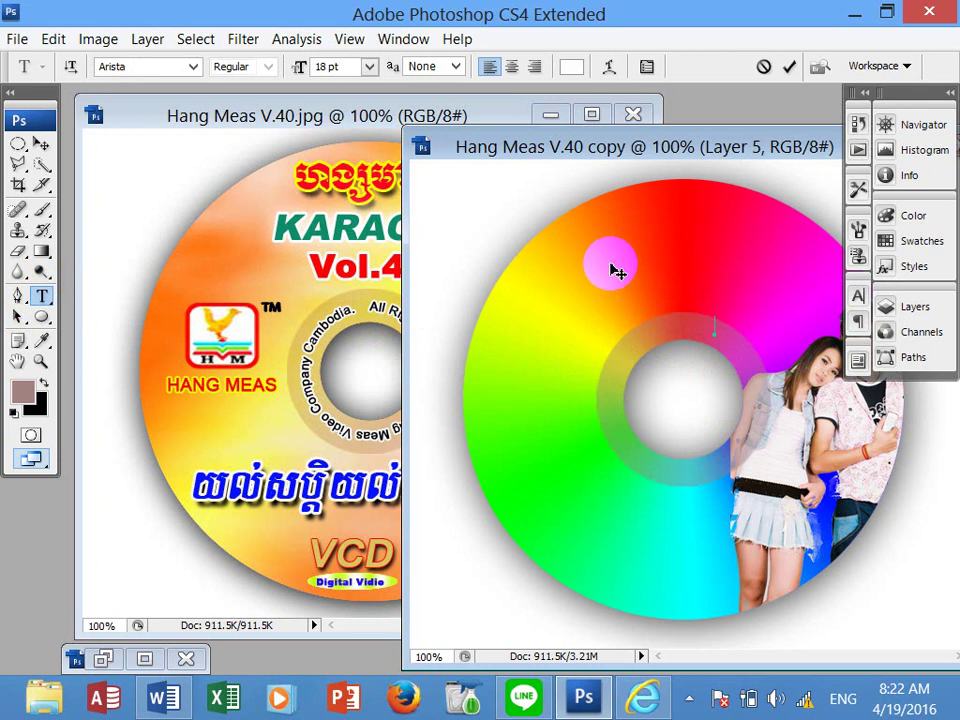
click(42, 318)
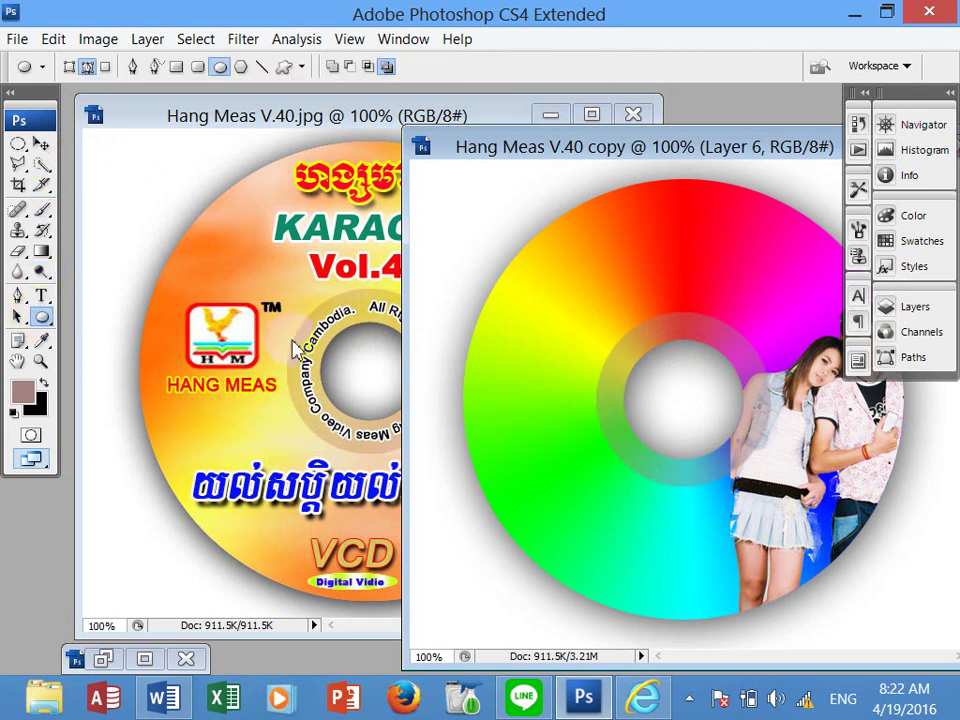
click(41, 144)
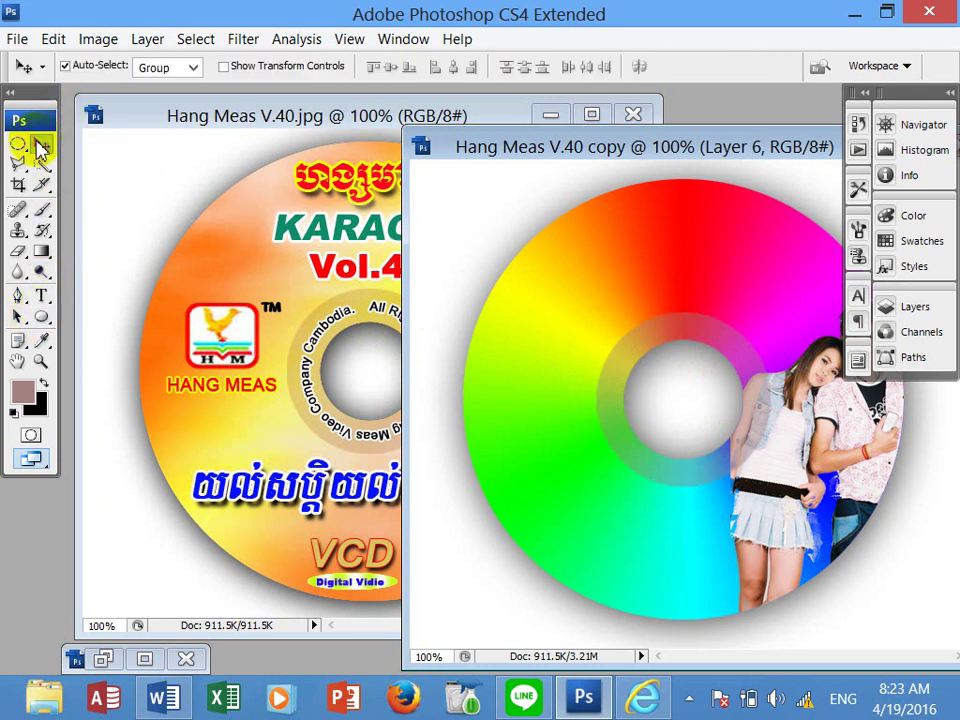
key(alt+bracketleft)
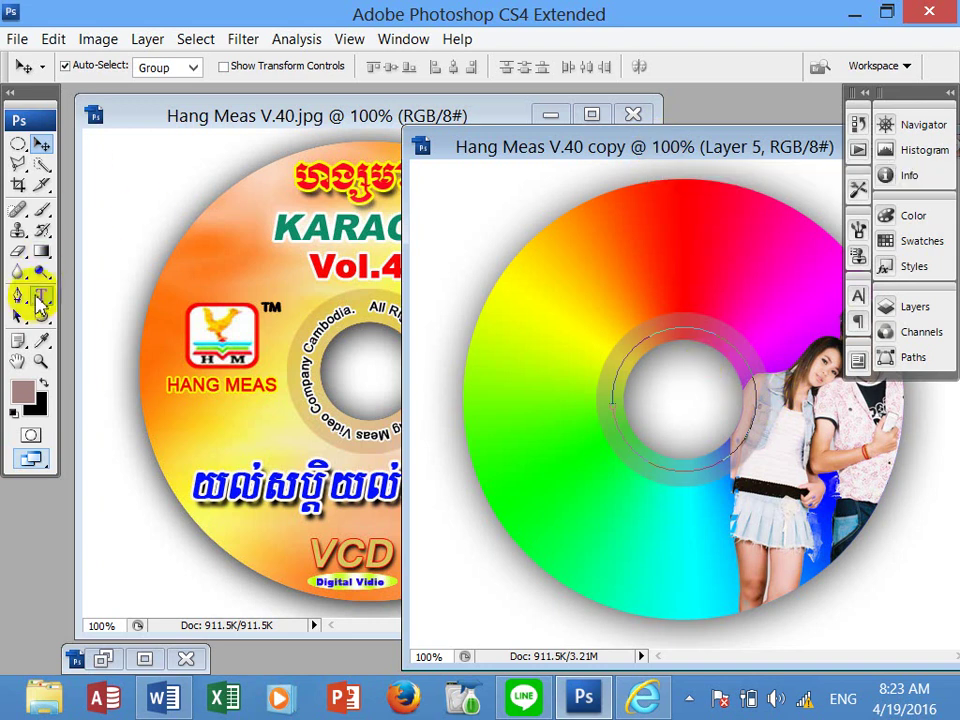
click(41, 298)
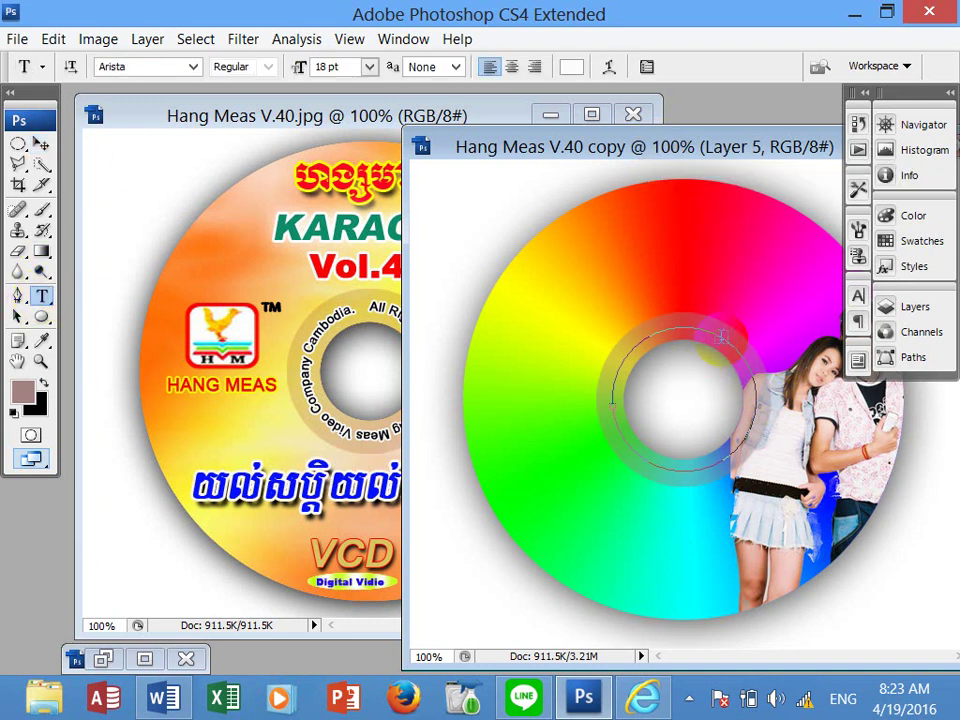
click(720, 342)
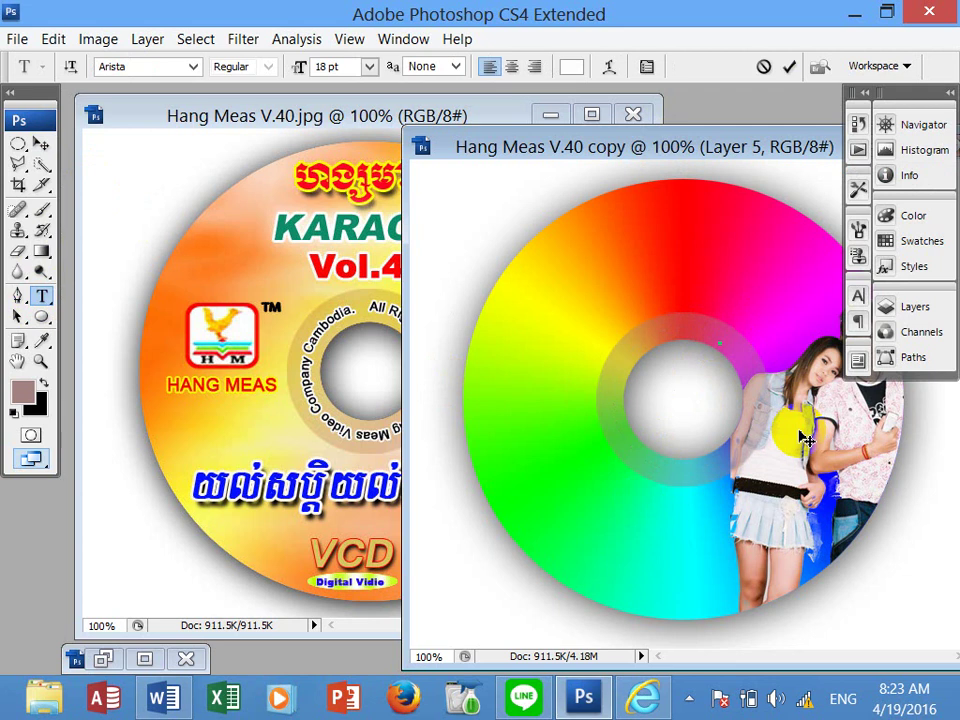
Select text Layer 5 and add a new empty Layer 6 above it.
click(41, 144)
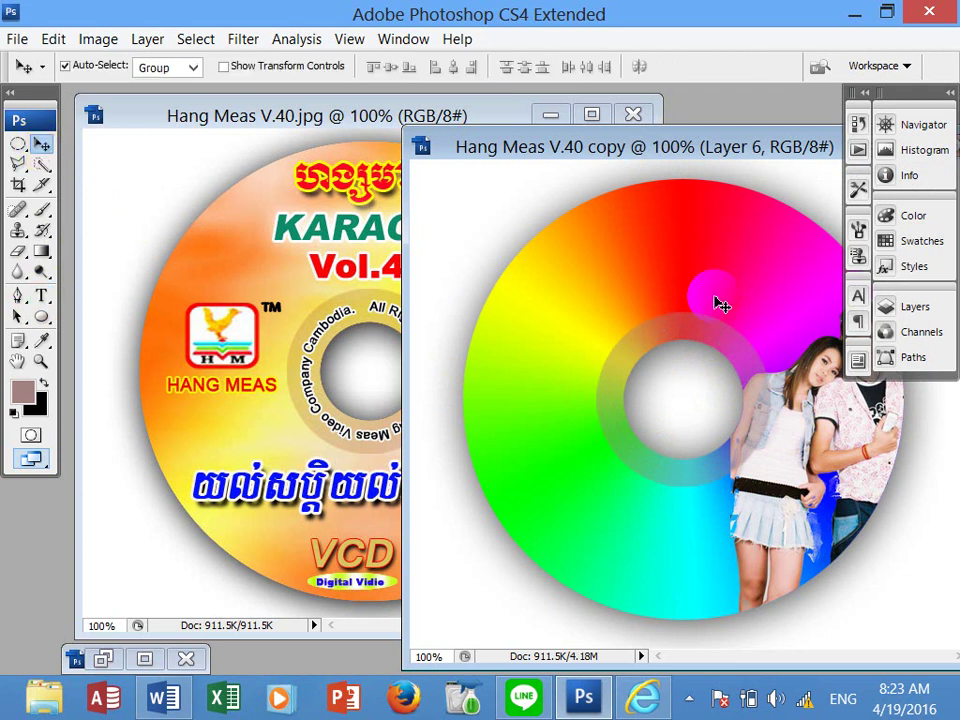
click(790, 310)
click(780, 306)
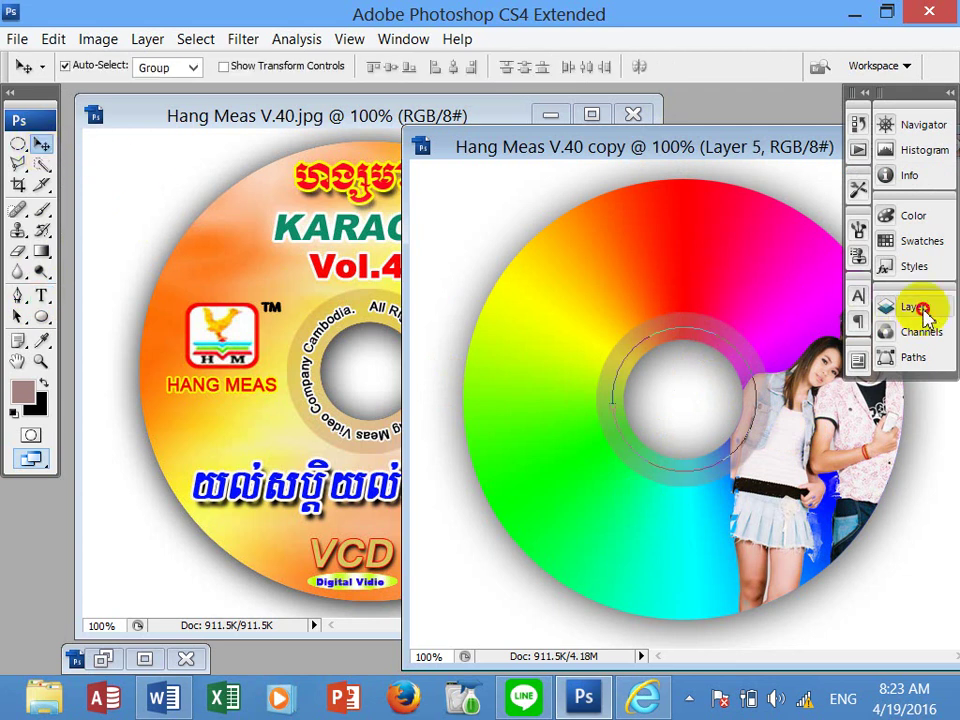
click(880, 308)
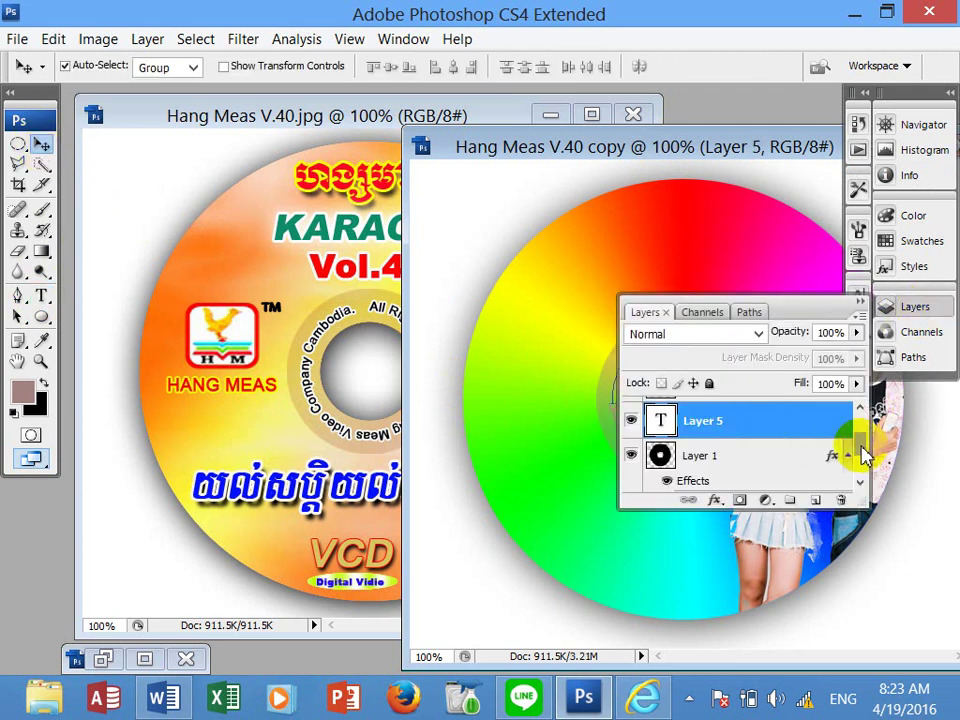
click(816, 500)
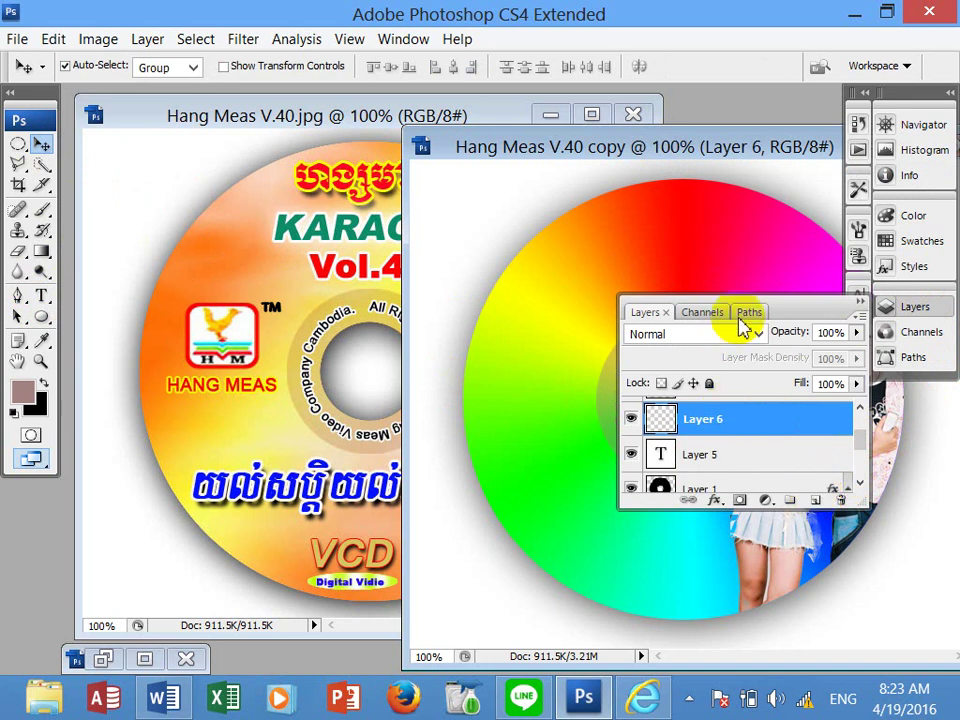
drag(693, 150, 463, 135)
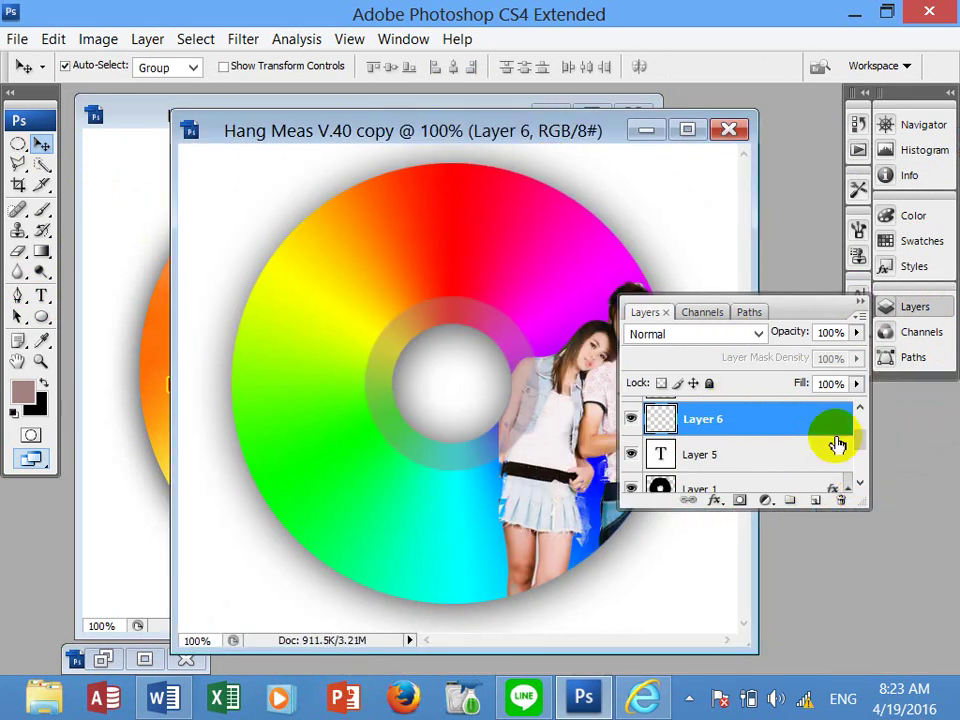
Move Layer 6 down the stack and retry path text, undoing the unwanted layer.
click(622, 437)
click(720, 455)
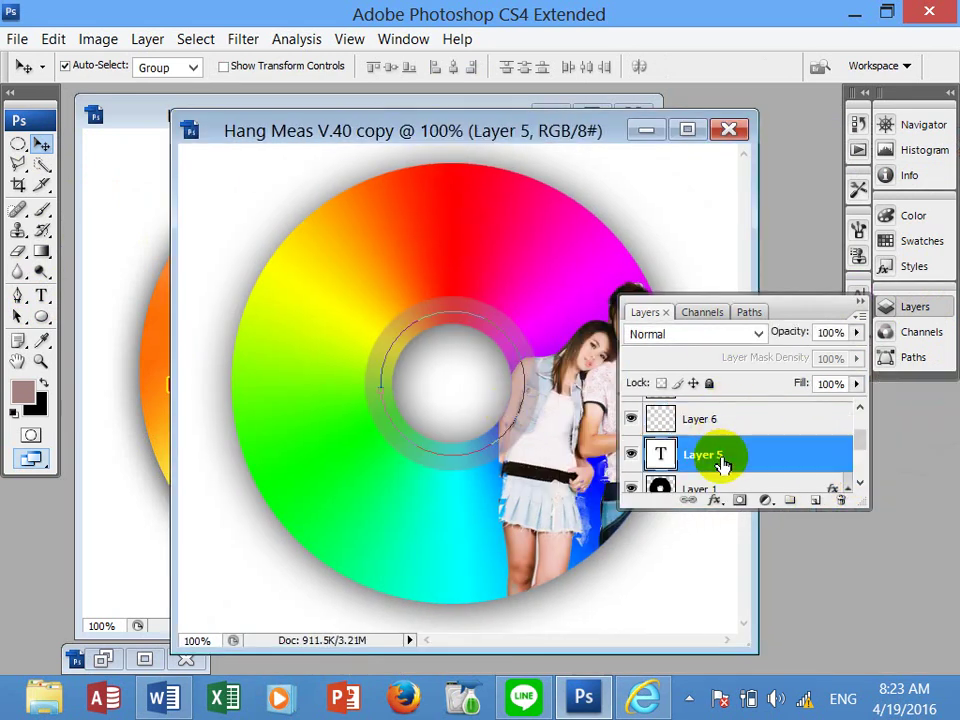
mouse_move(735, 422)
mouse_down()
mouse_move(850, 480)
mouse_move(841, 499)
mouse_up()
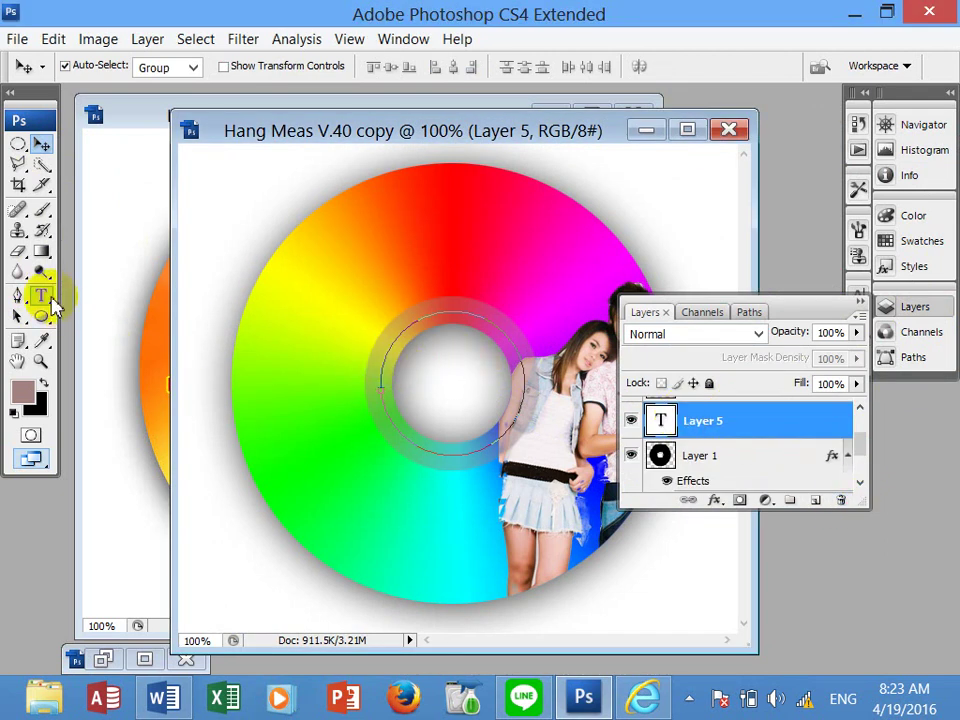
click(42, 296)
click(376, 380)
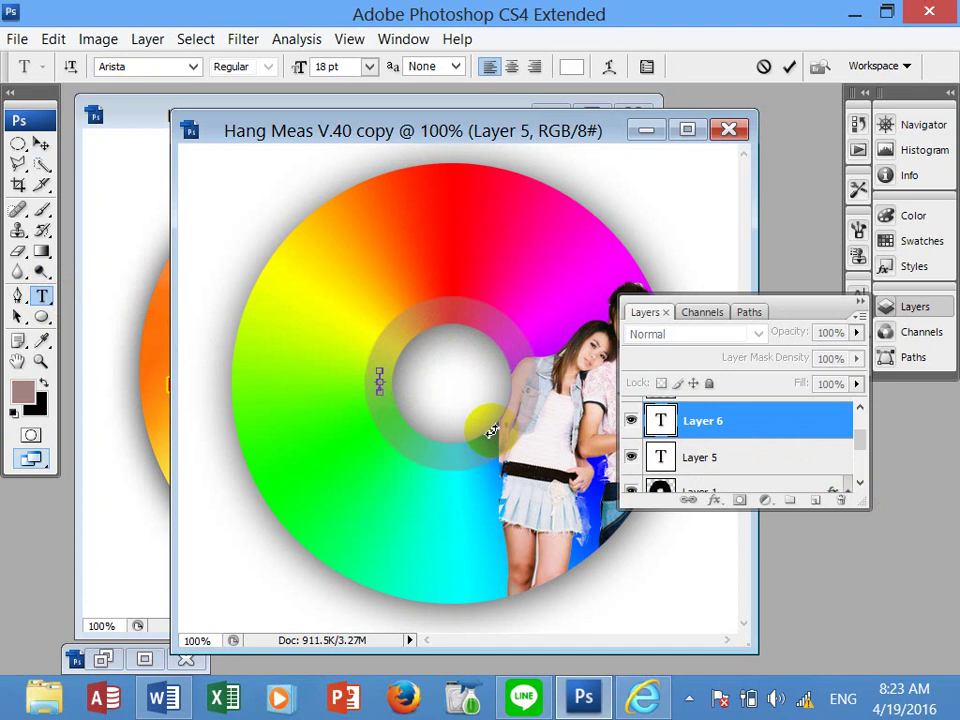
click(41, 143)
drag(289, 321, 380, 377)
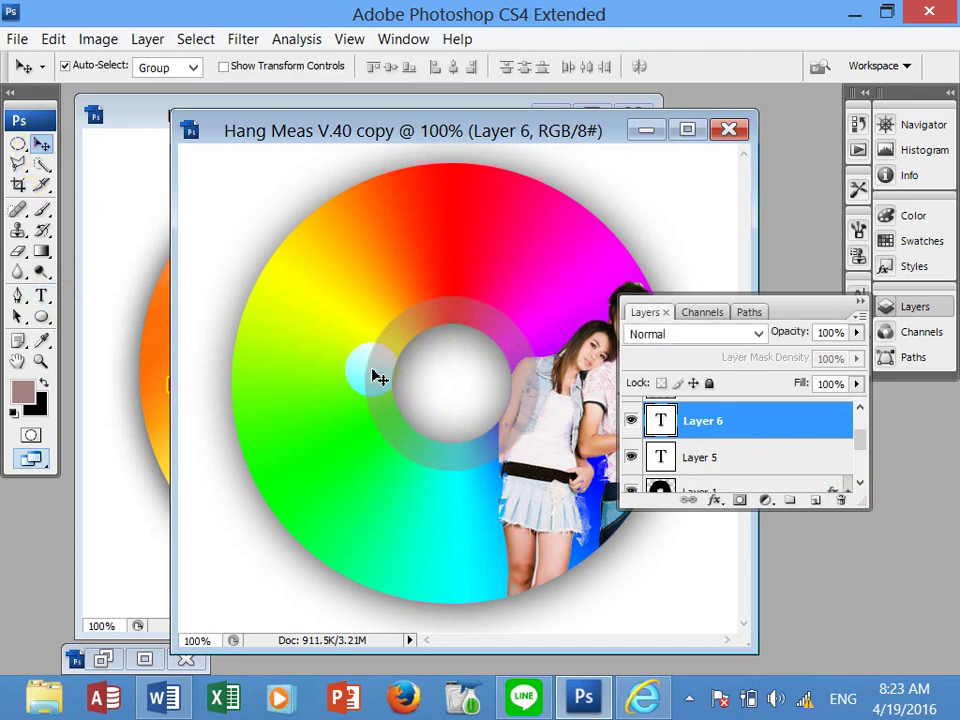
key(ctrl+z)
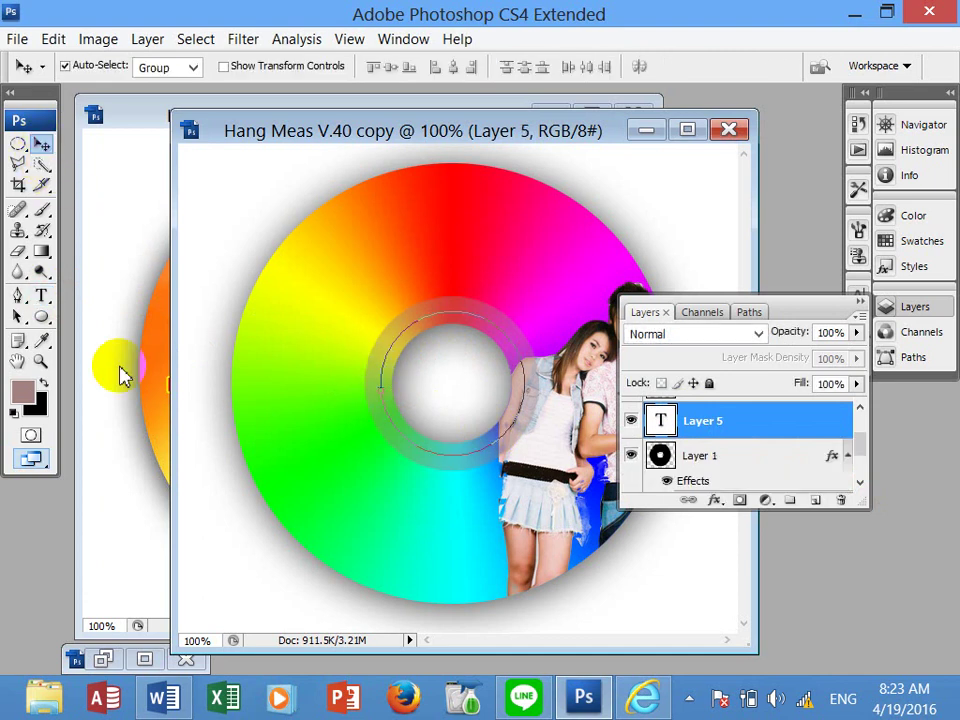
Delete the leftover empty text layers by dragging them to the Layers trash.
click(41, 299)
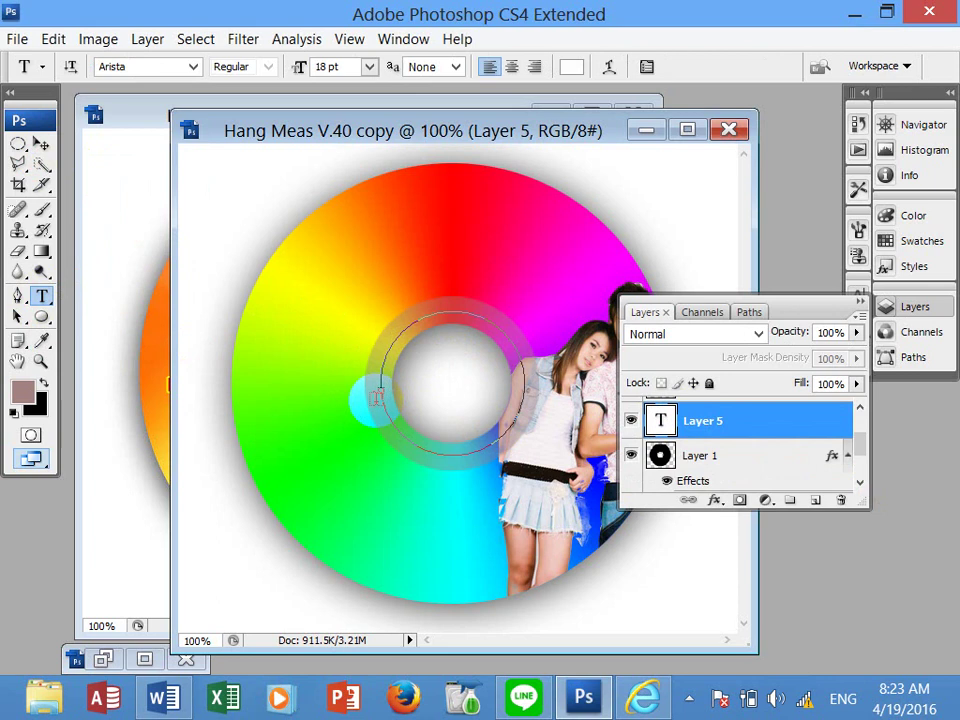
click(381, 389)
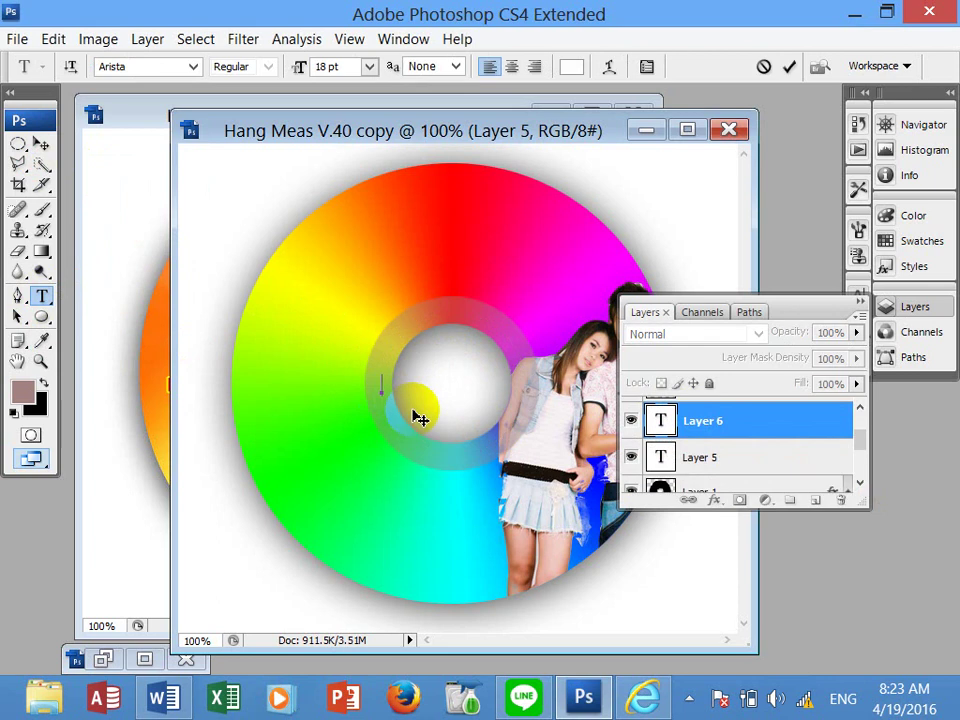
click(41, 143)
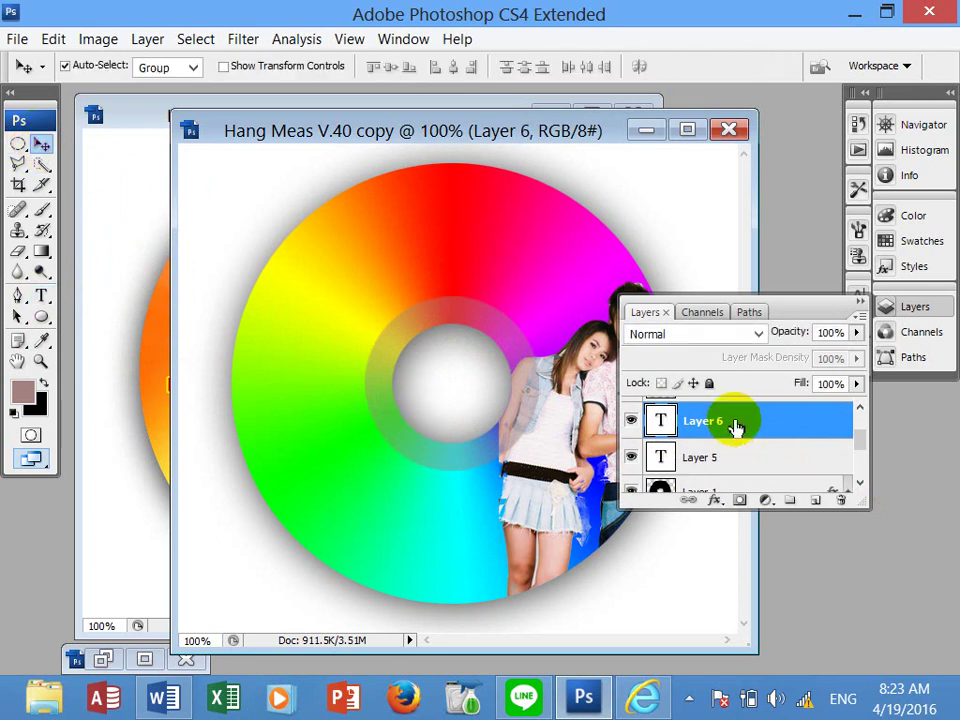
drag(735, 433, 840, 500)
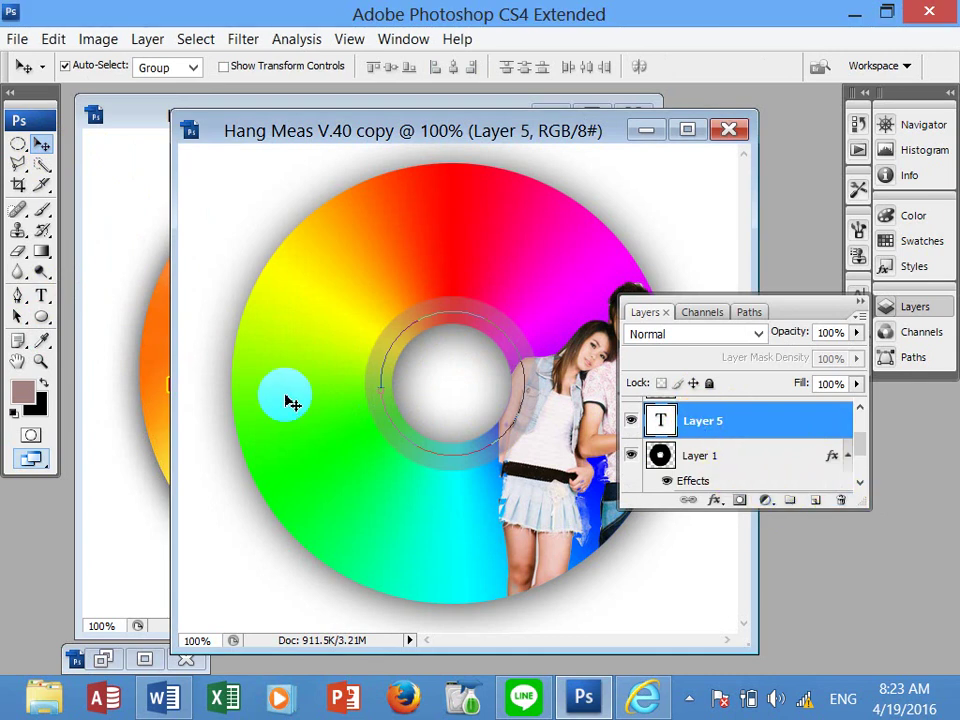
click(41, 295)
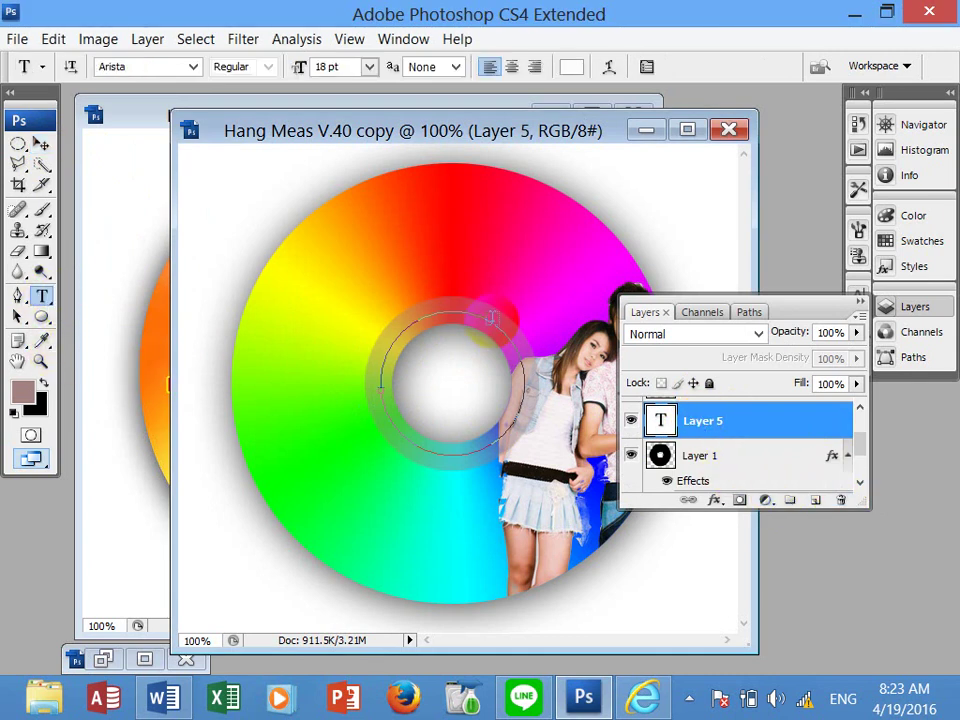
click(490, 325)
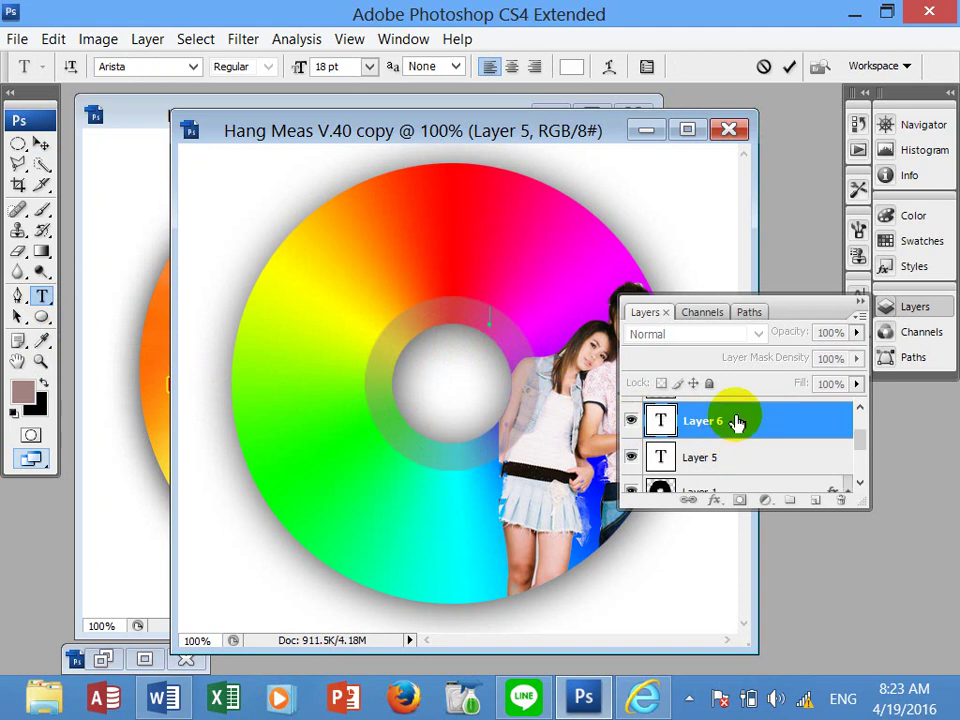
drag(737, 422, 845, 500)
mouse_move(724, 420)
mouse_down()
mouse_move(853, 503)
mouse_move(840, 500)
mouse_up()
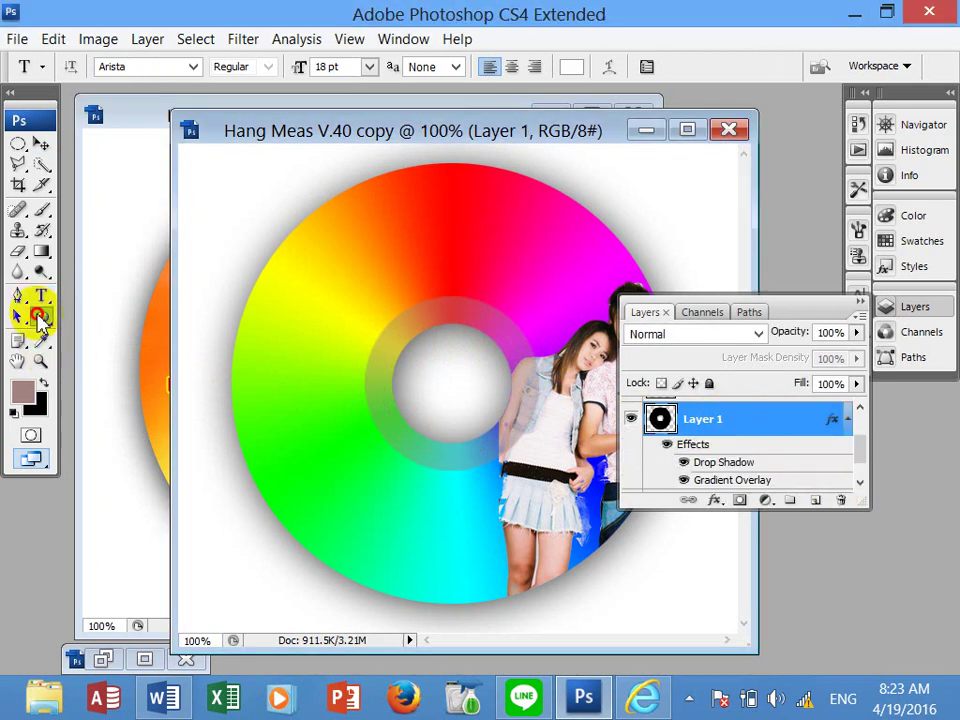
Draw a new circle path around the hole and type the 'All Ri…' copyright text along it.
click(40, 316)
mouse_move(409, 330)
mouse_down()
mouse_move(497, 416)
mouse_move(519, 452)
mouse_move(501, 446)
mouse_move(525, 443)
mouse_move(518, 462)
mouse_move(531, 468)
mouse_move(525, 461)
mouse_up()
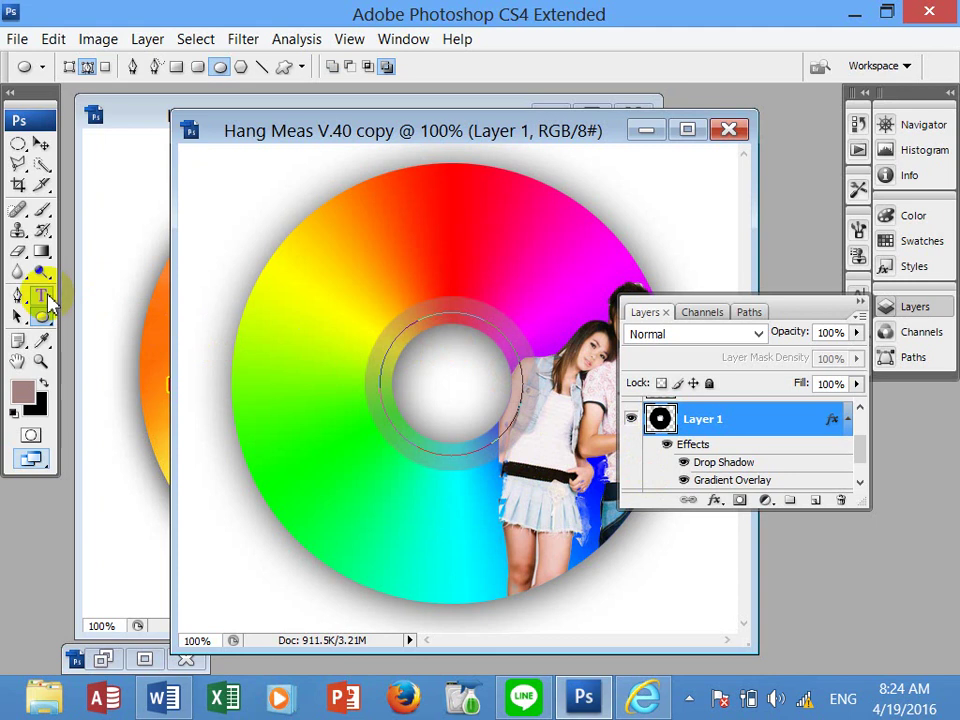
click(44, 298)
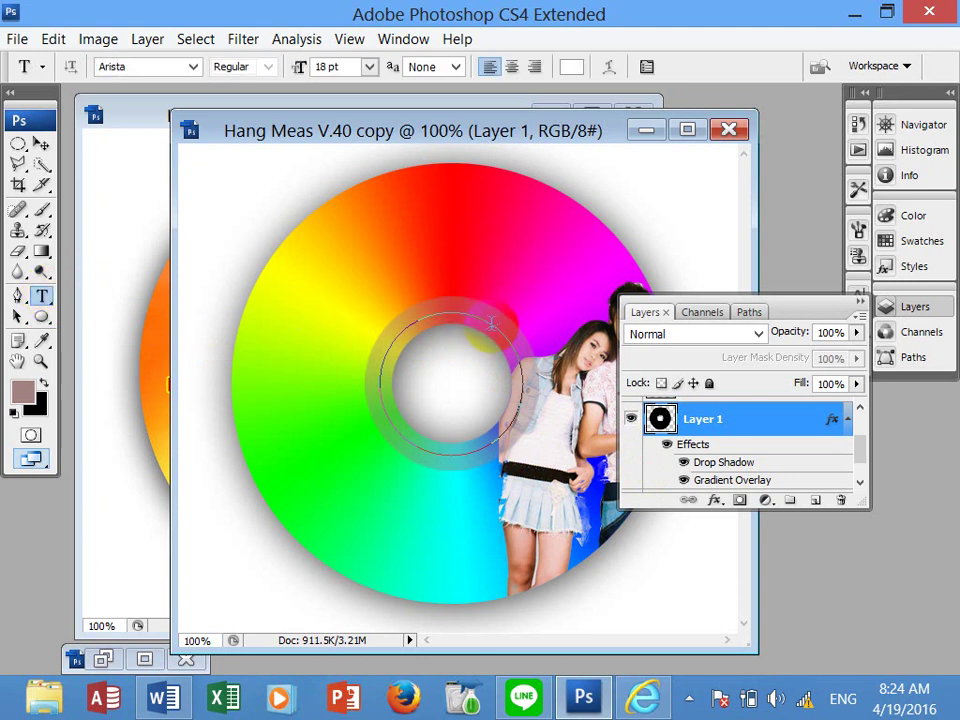
click(484, 318)
text(ALL RI)
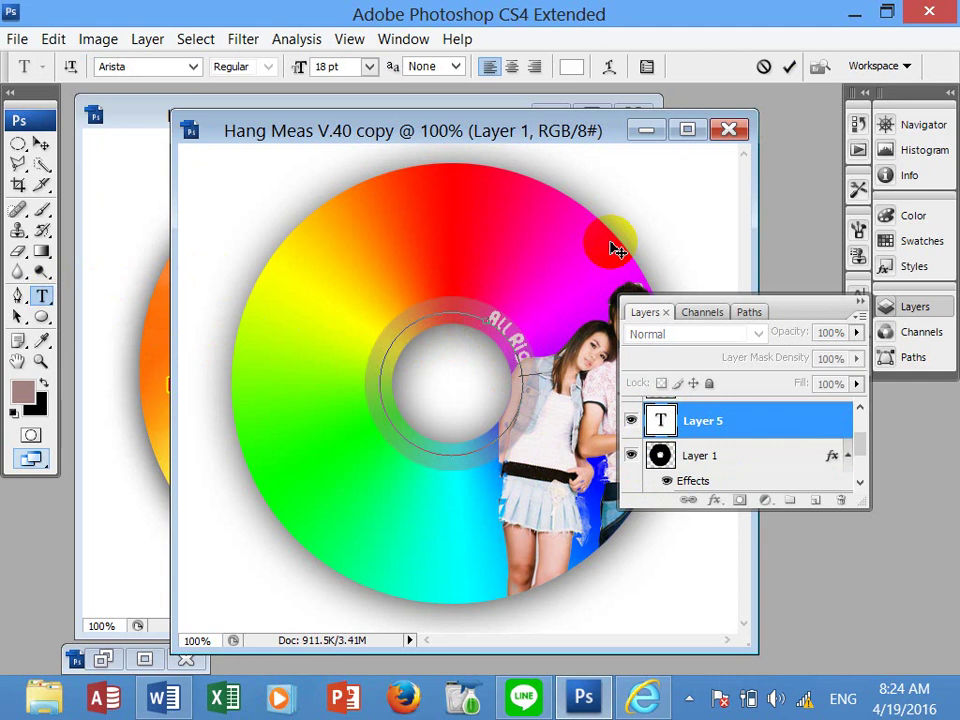
mouse_move(489, 129)
mouse_down()
mouse_move(805, 125)
mouse_move(480, 101)
mouse_move(381, 139)
mouse_move(370, 165)
mouse_up()
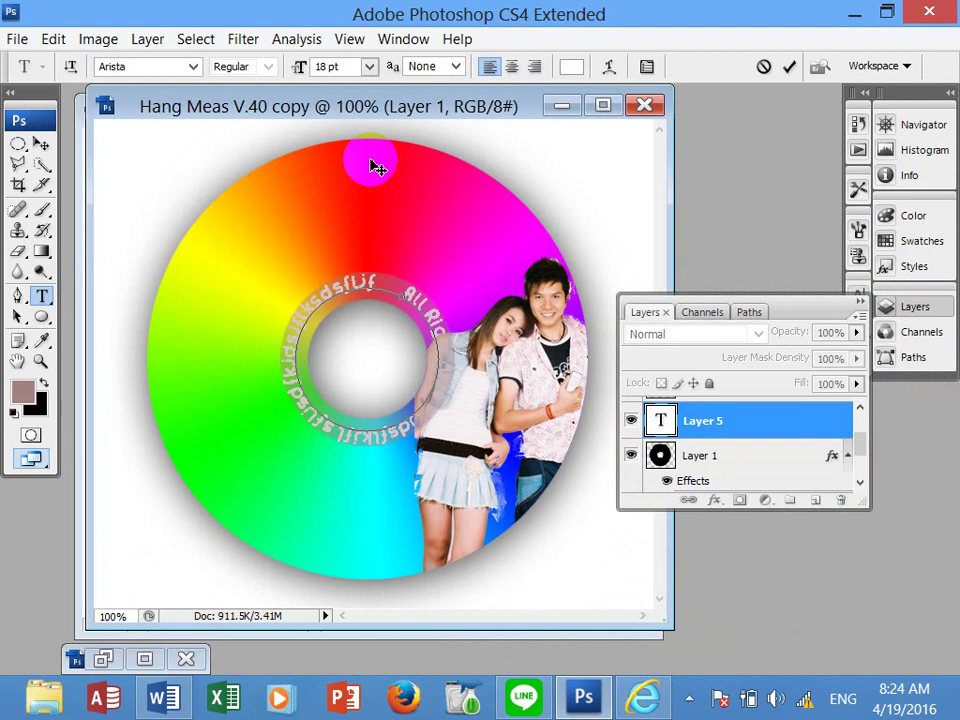
Commit the hub text and move its layer above Layer 4 and Layer 2.
click(41, 145)
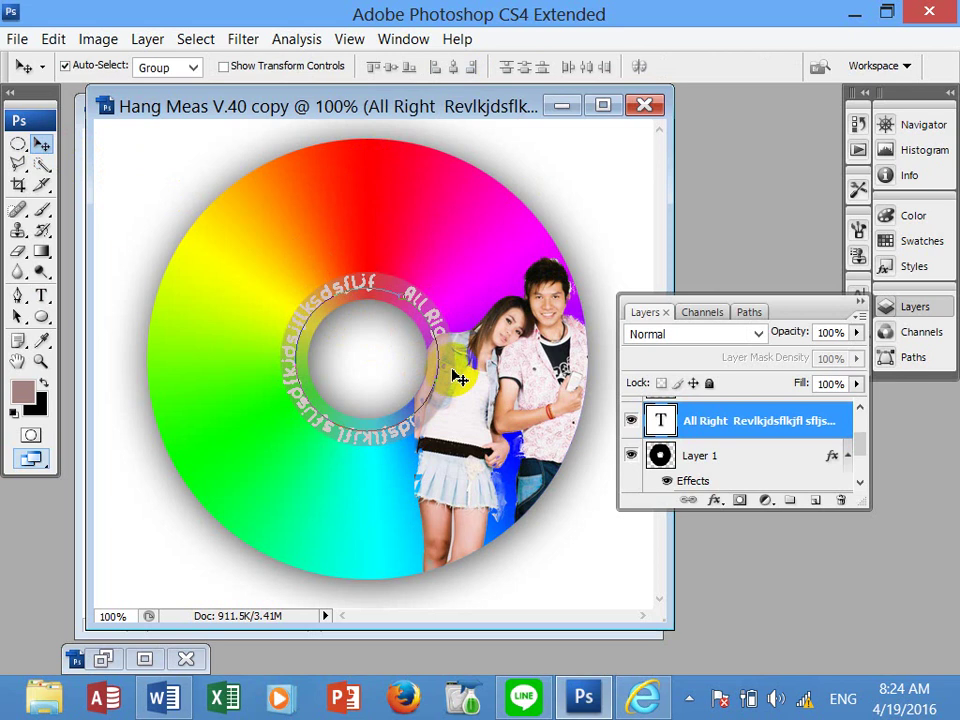
drag(860, 452, 860, 427)
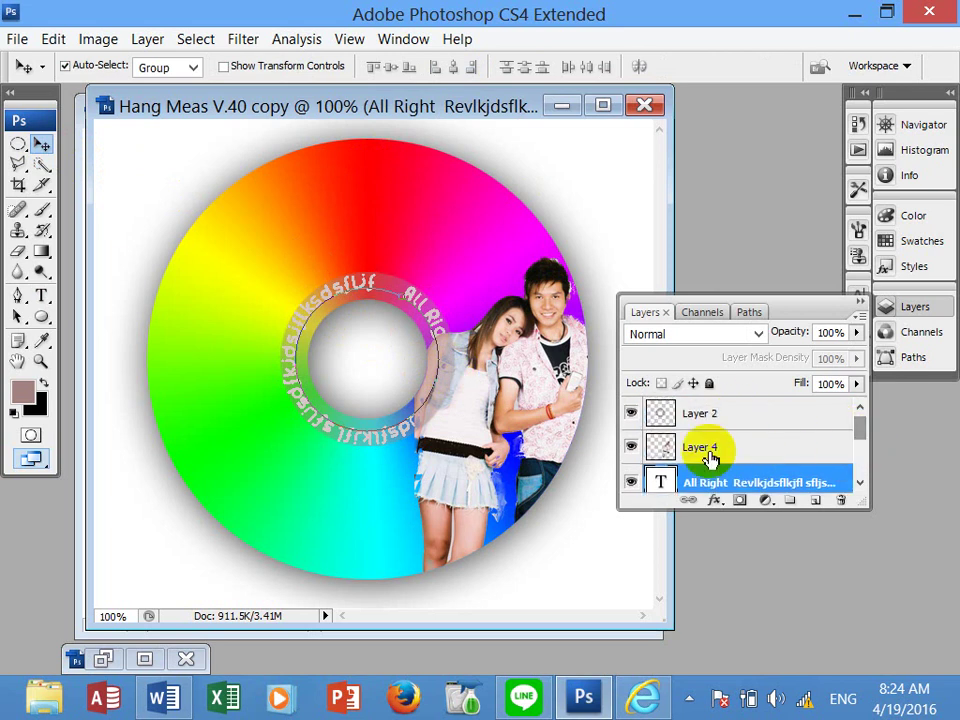
drag(709, 480, 718, 424)
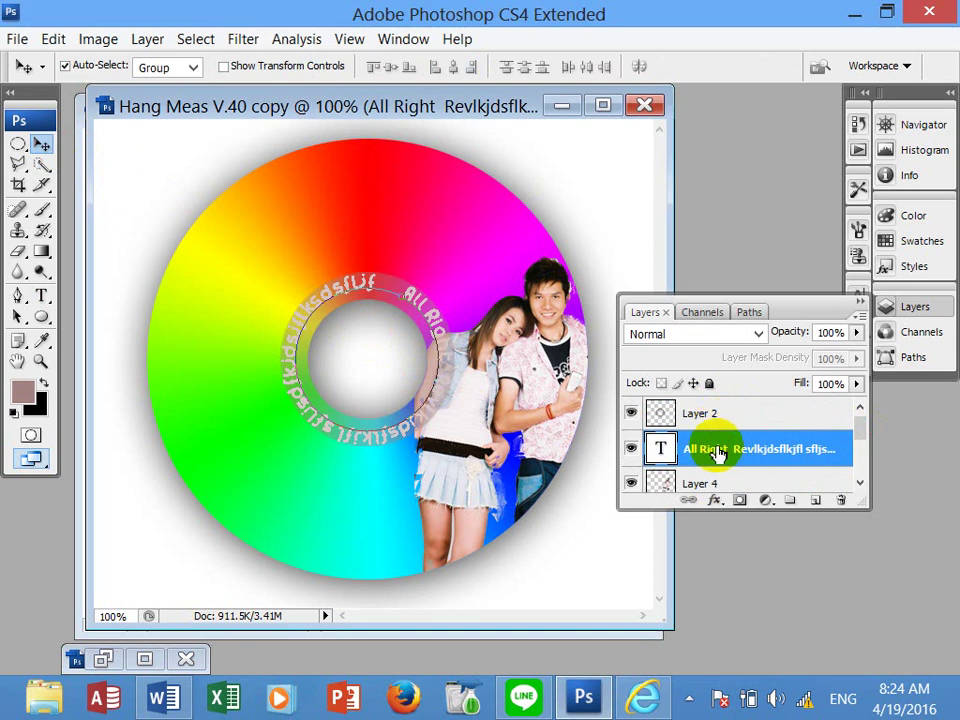
drag(822, 452, 766, 406)
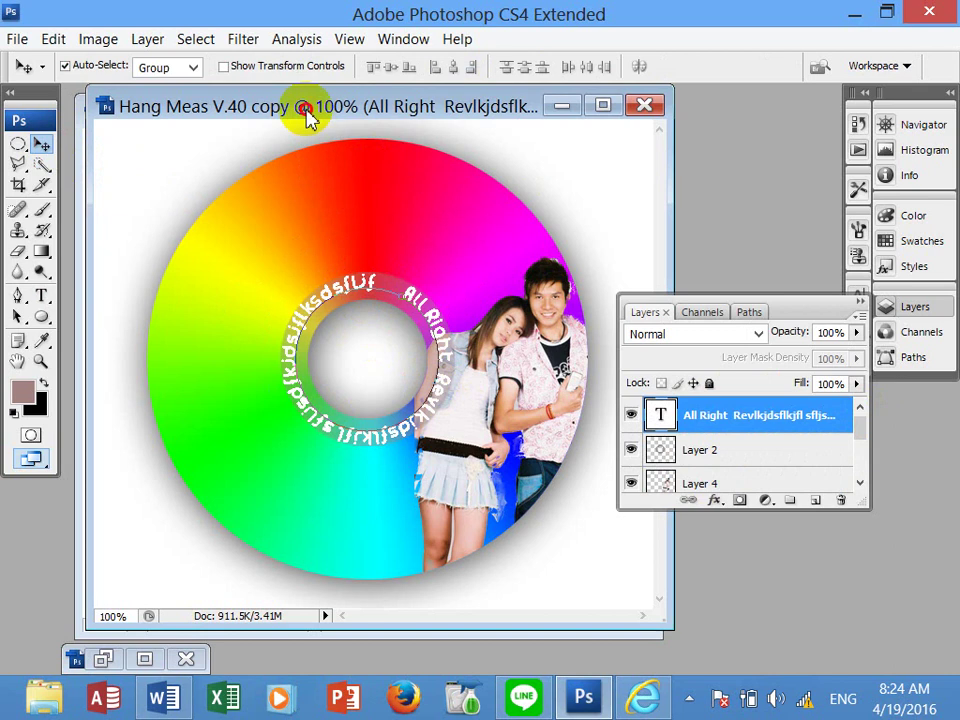
drag(306, 112, 575, 135)
Place the original Hang Meas V.40.jpg window and the working copy side by side, copy in front.
drag(274, 118, 40, 108)
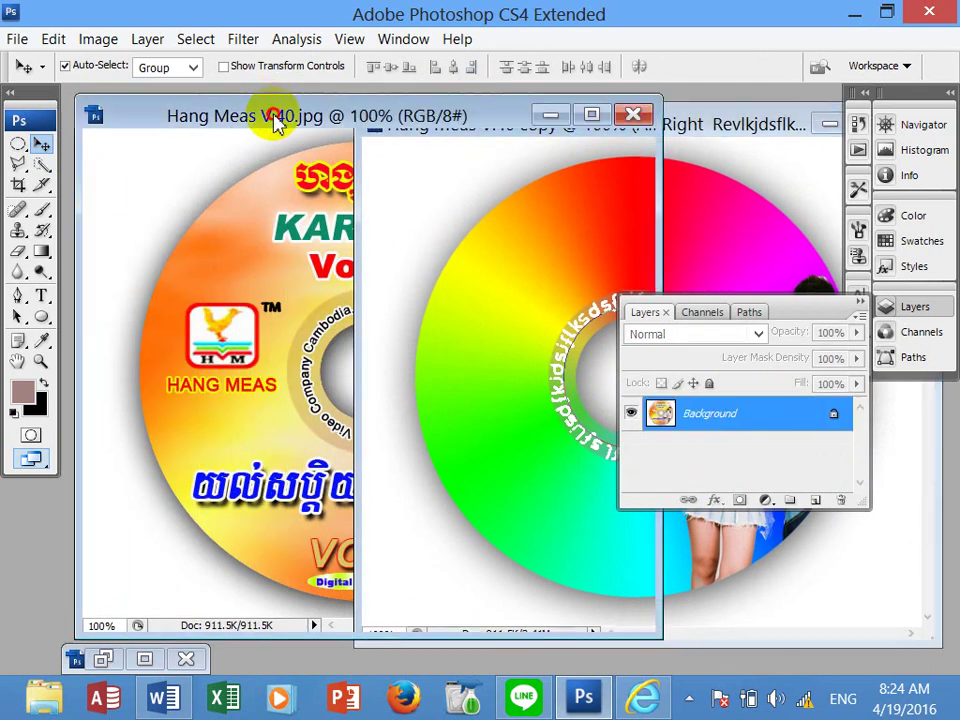
drag(528, 124, 386, 105)
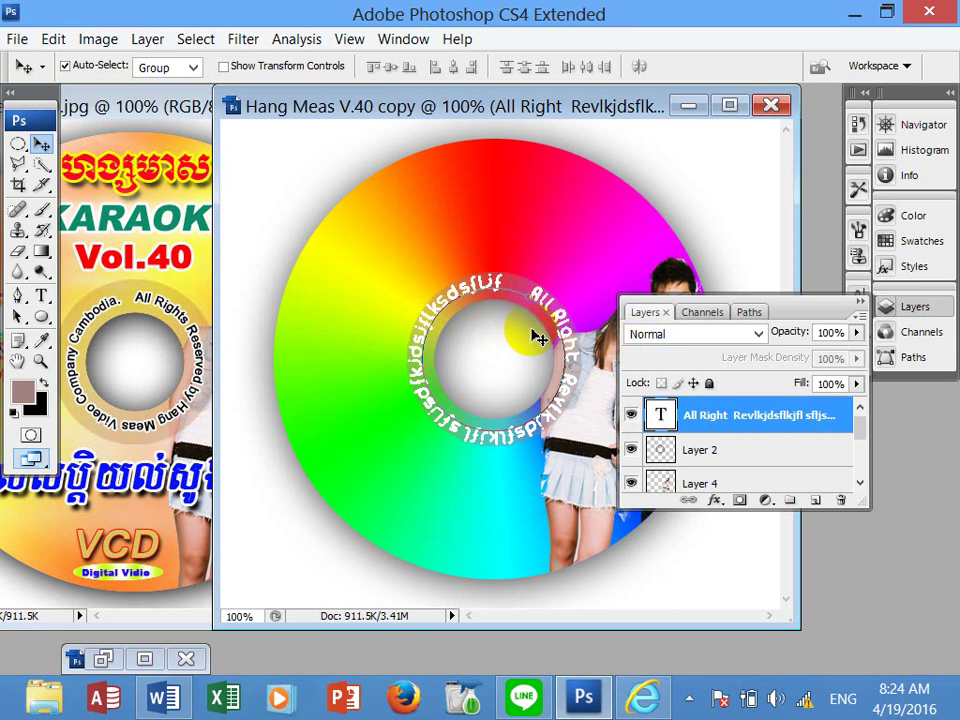
click(41, 295)
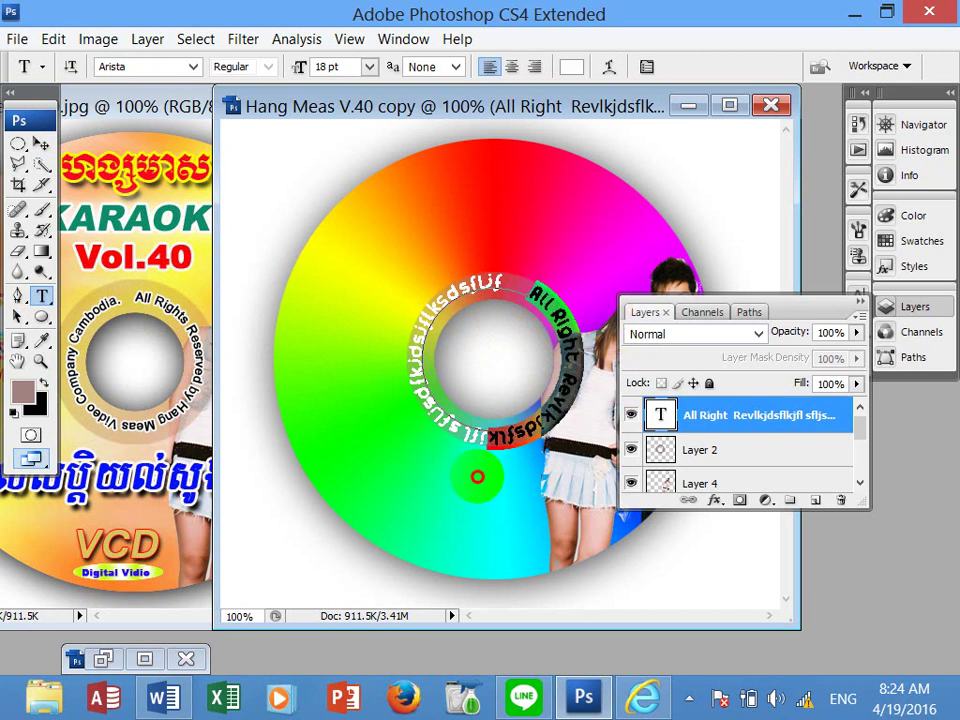
Resize all the circular copyright text from 18 pt to 14 pt and commit it.
click(537, 292)
key(ctrl+a)
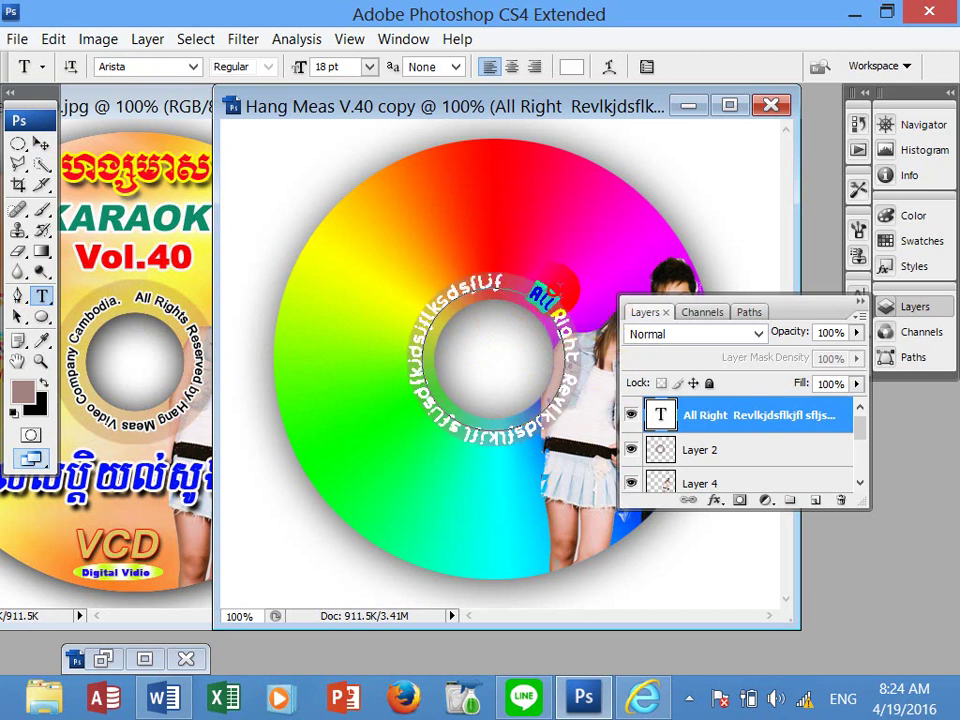
click(371, 68)
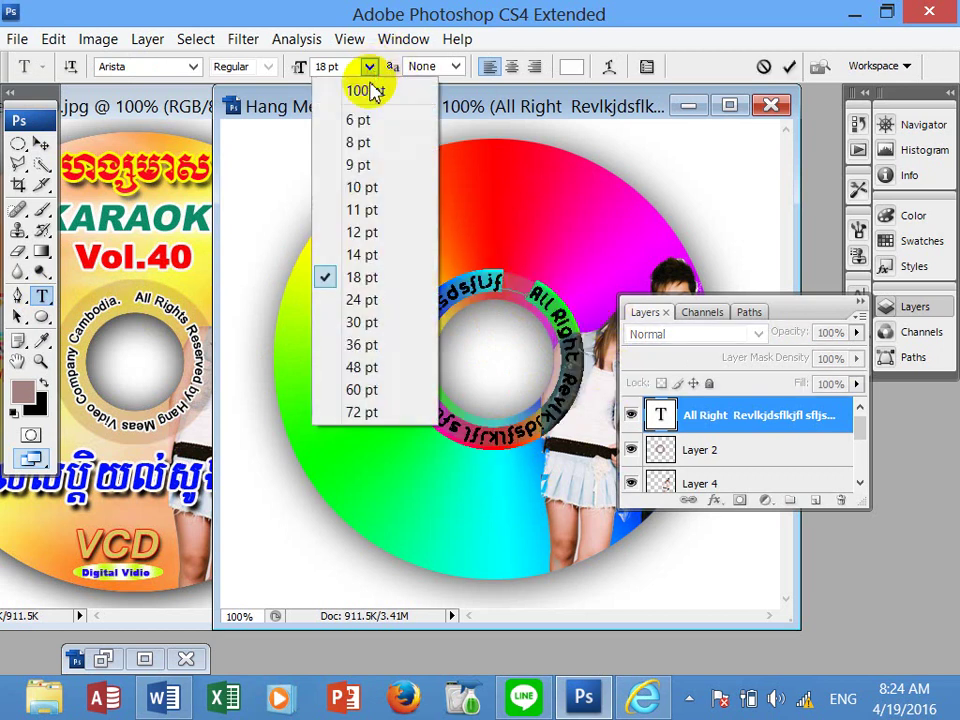
click(372, 238)
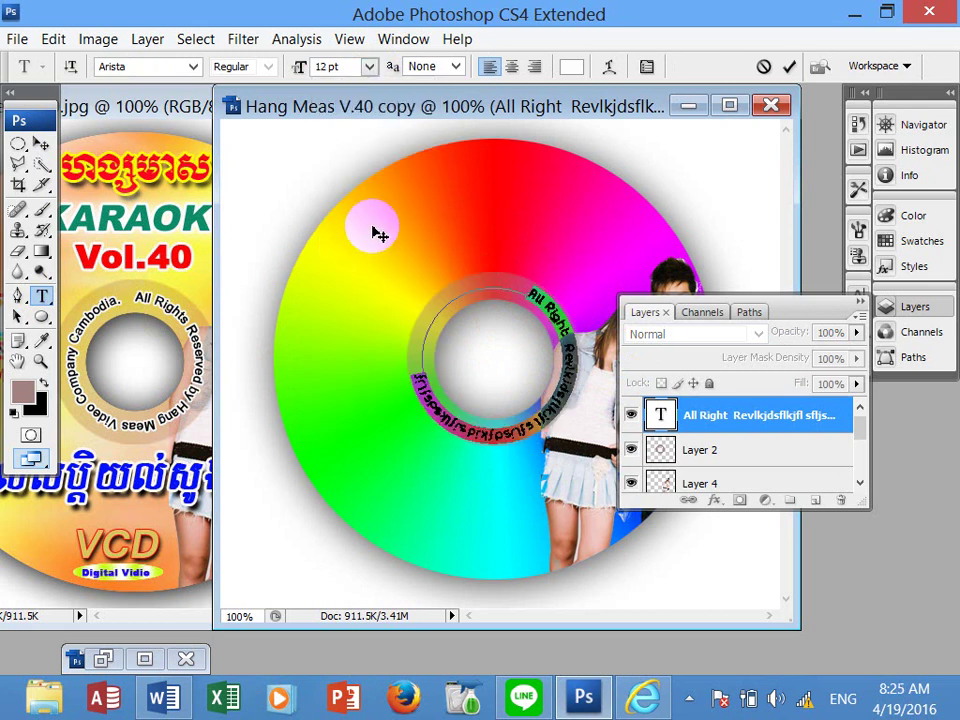
click(371, 66)
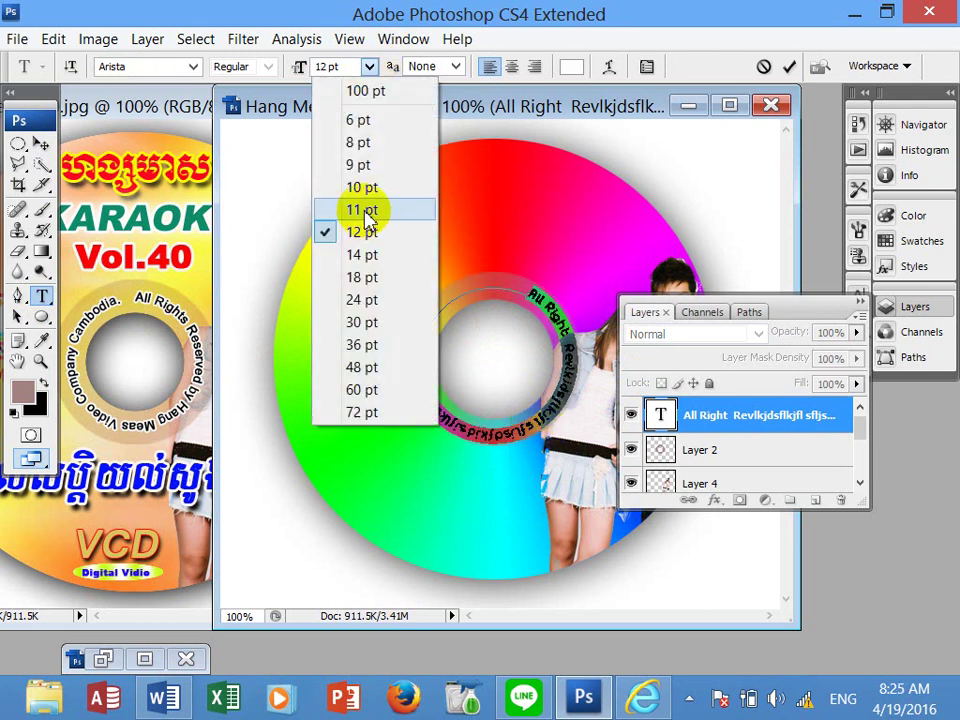
click(362, 255)
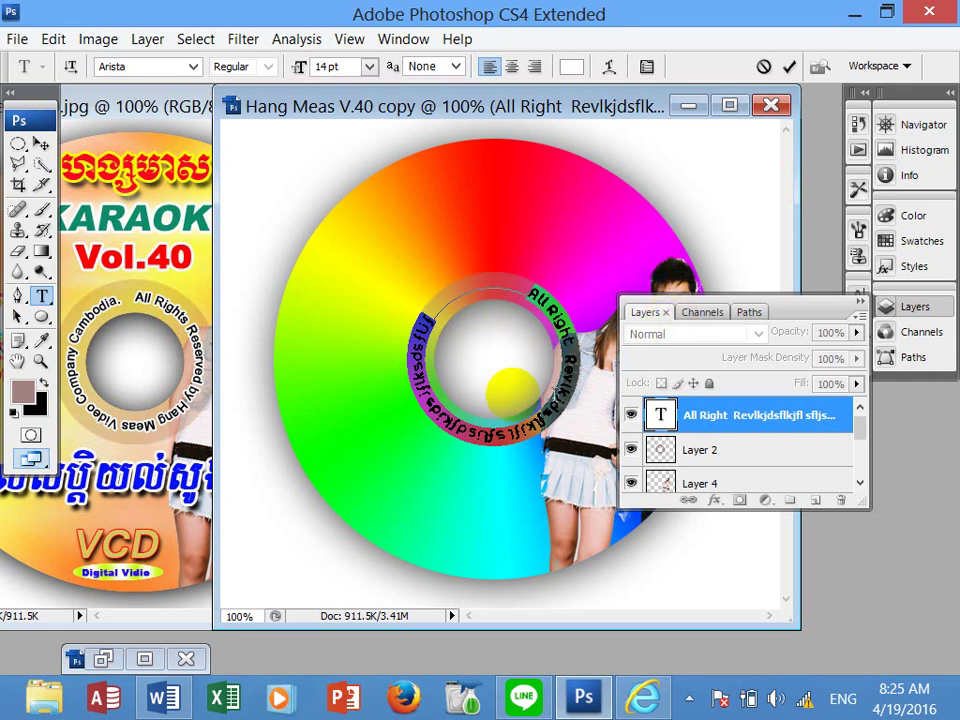
click(41, 144)
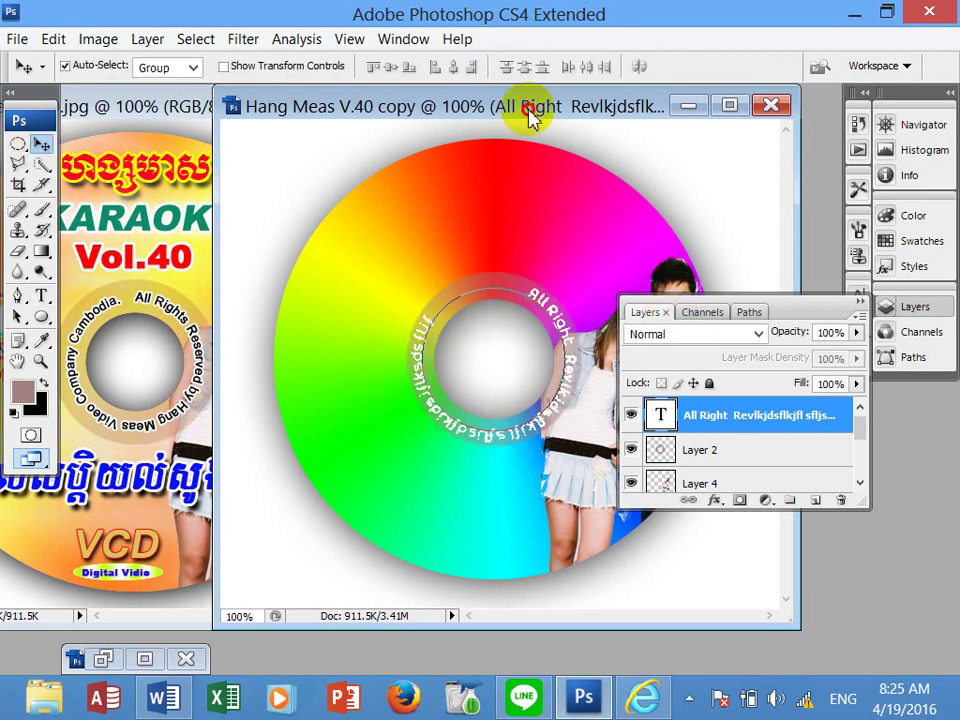
drag(530, 112, 500, 112)
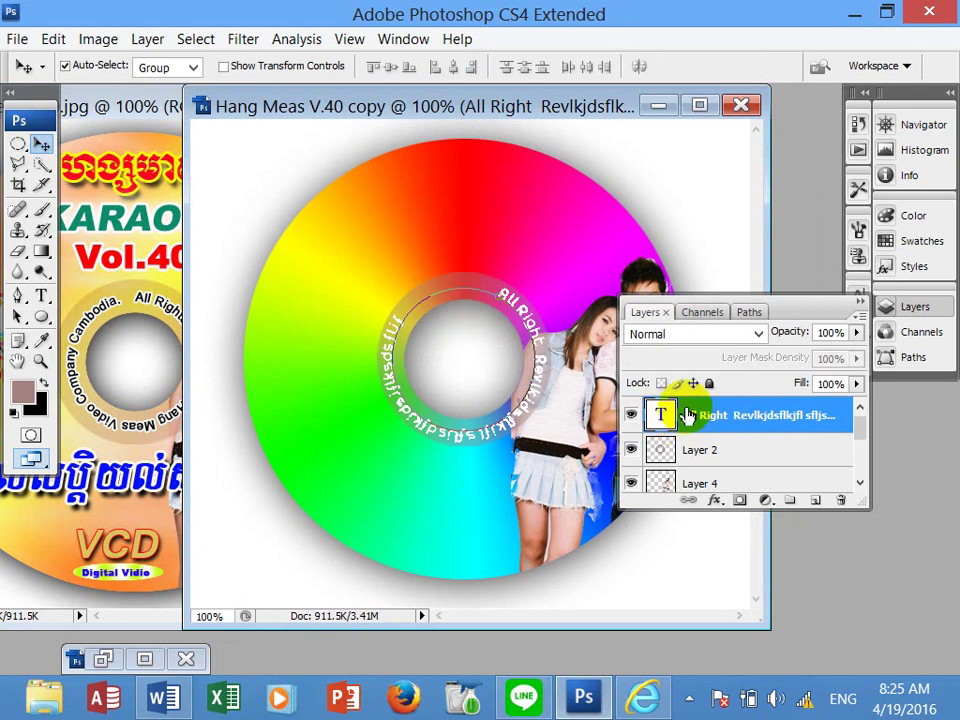
Toggle between the disc and circular text layers on canvas, then dock the Layers panel.
click(453, 300)
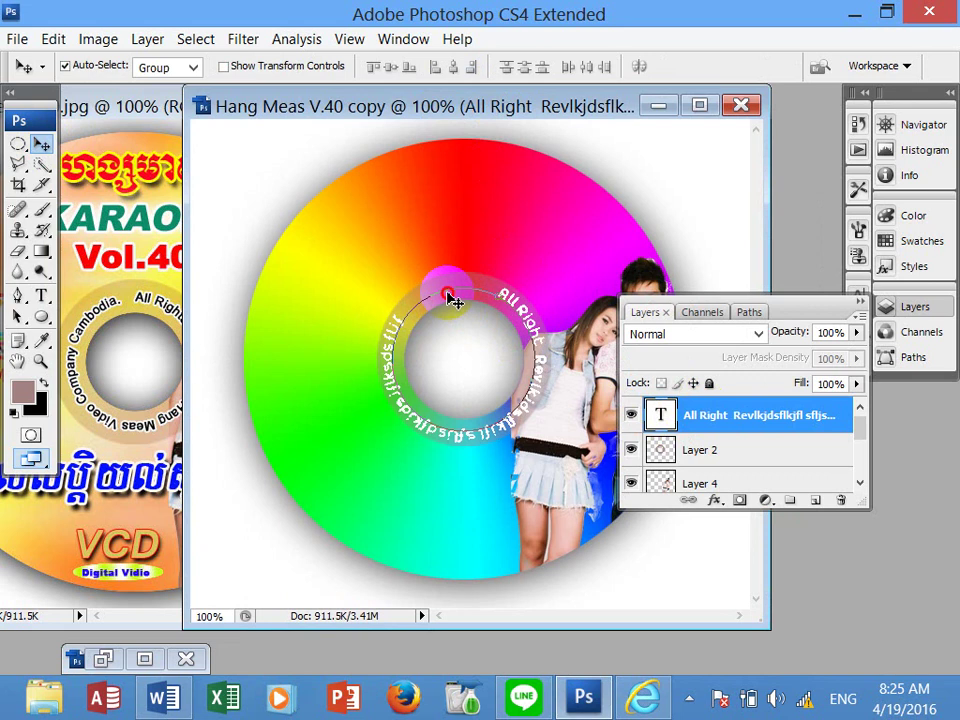
mouse_move(862, 420)
mouse_down()
mouse_move(862, 447)
mouse_move(866, 420)
mouse_up()
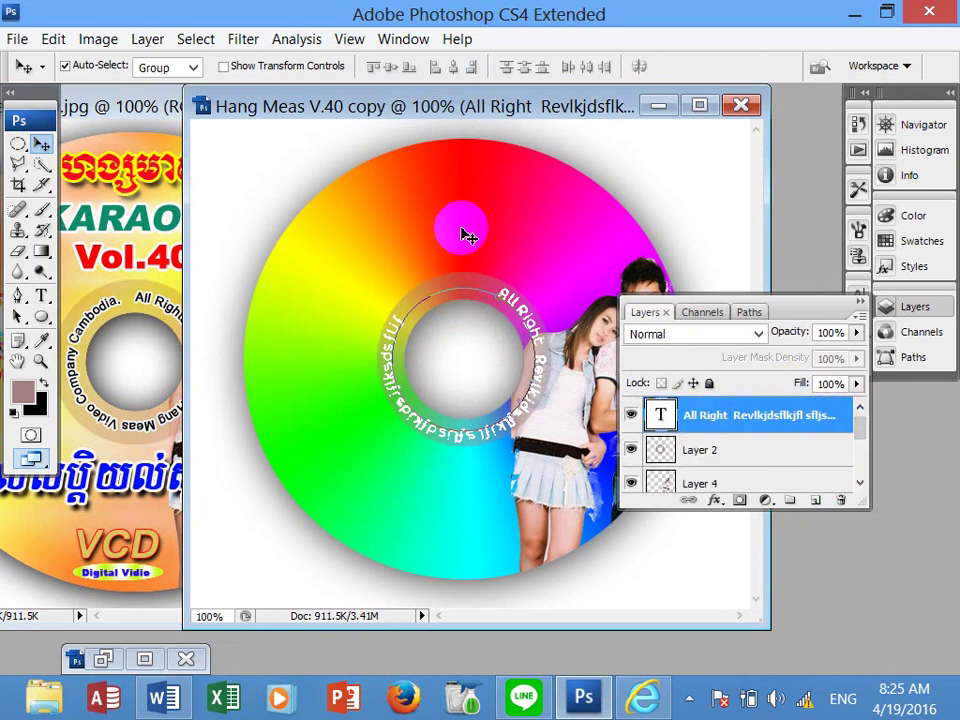
mouse_move(467, 235)
mouse_down()
mouse_move(433, 221)
mouse_move(676, 280)
mouse_up()
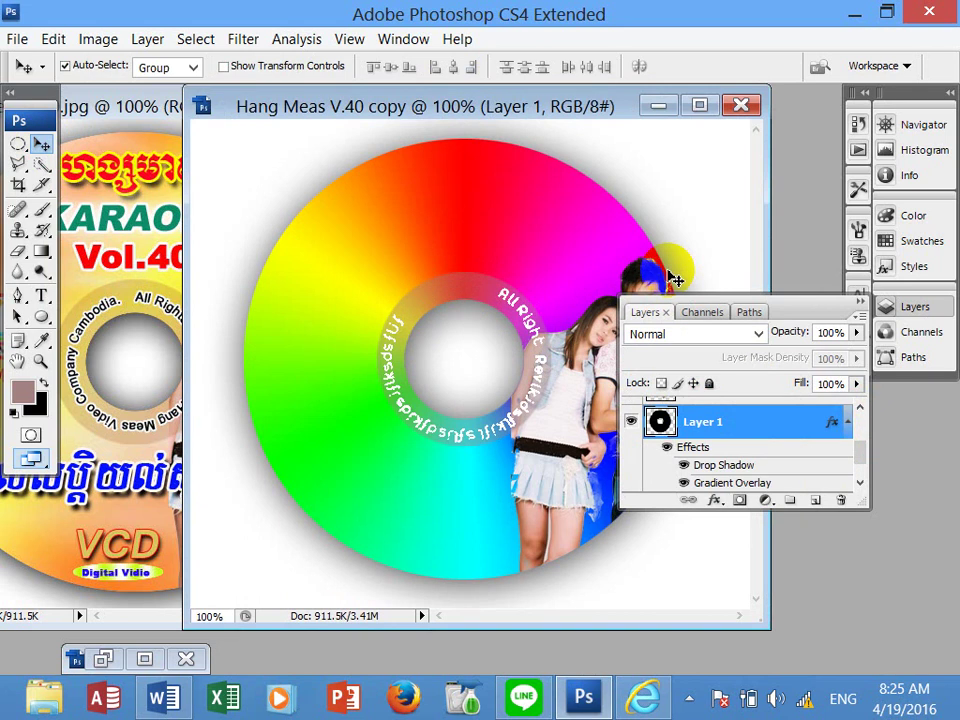
drag(686, 275, 467, 299)
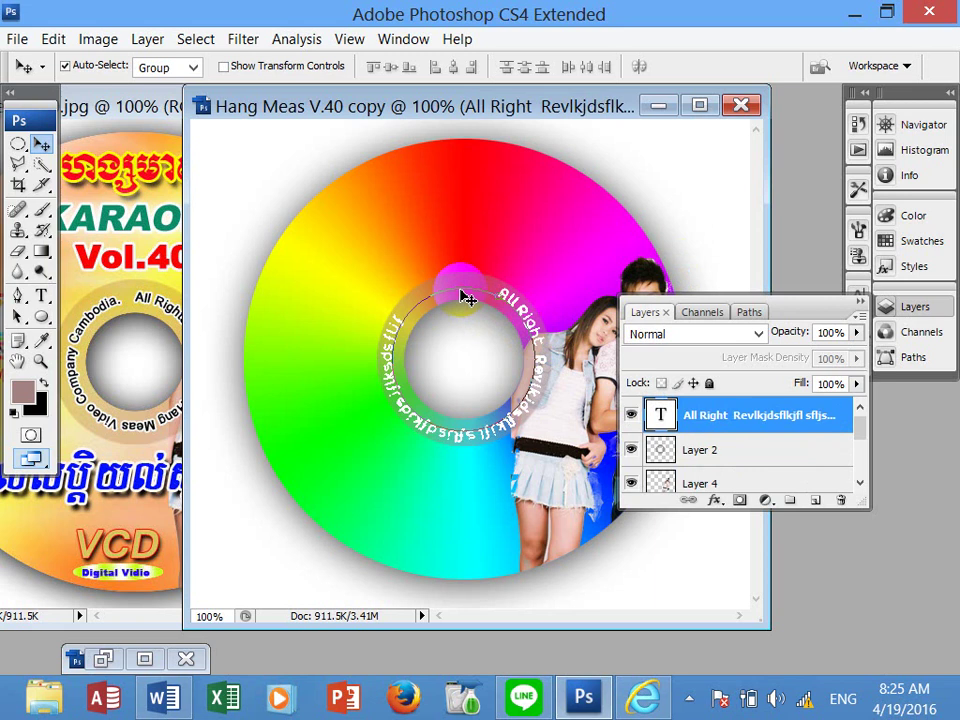
mouse_move(467, 299)
mouse_down()
mouse_move(587, 216)
mouse_move(514, 154)
mouse_move(493, 304)
mouse_move(505, 435)
mouse_move(525, 236)
mouse_move(407, 336)
mouse_up()
click(392, 332)
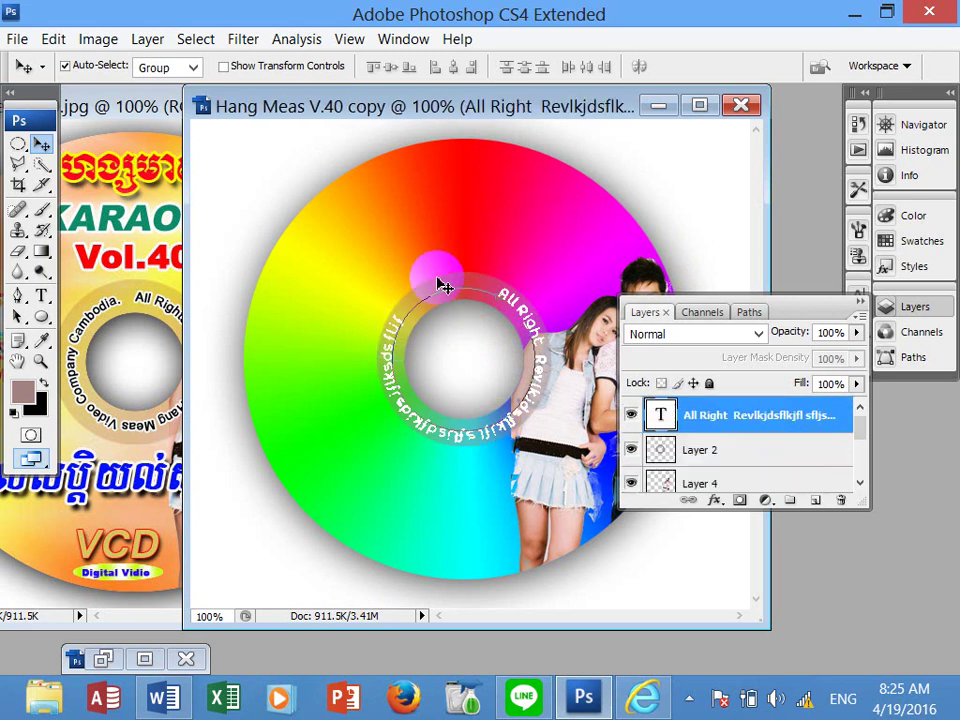
click(866, 311)
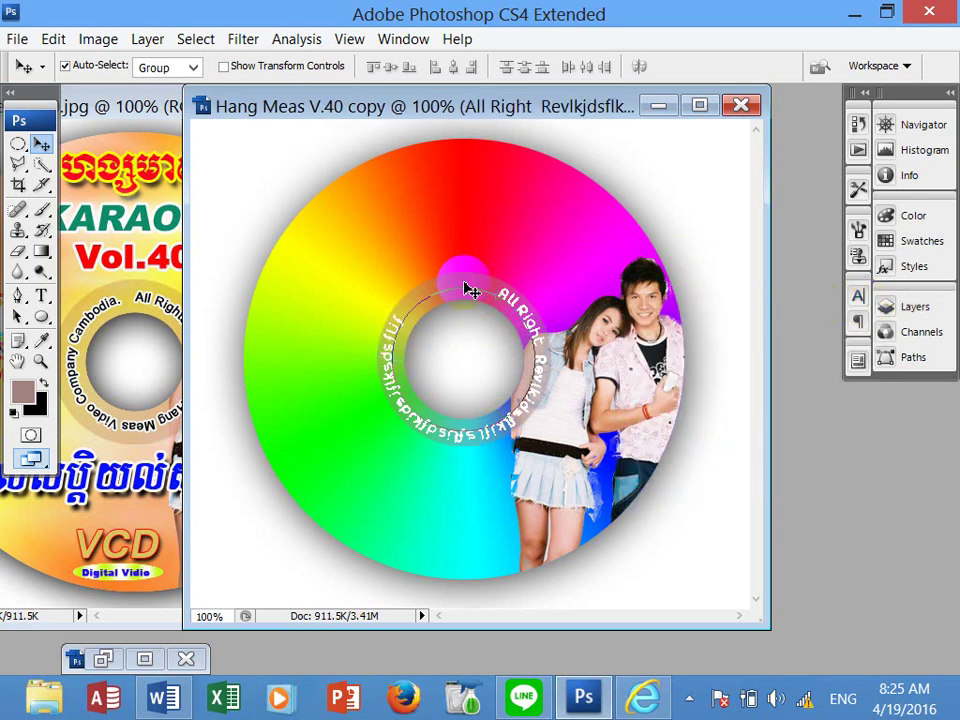
click(18, 40)
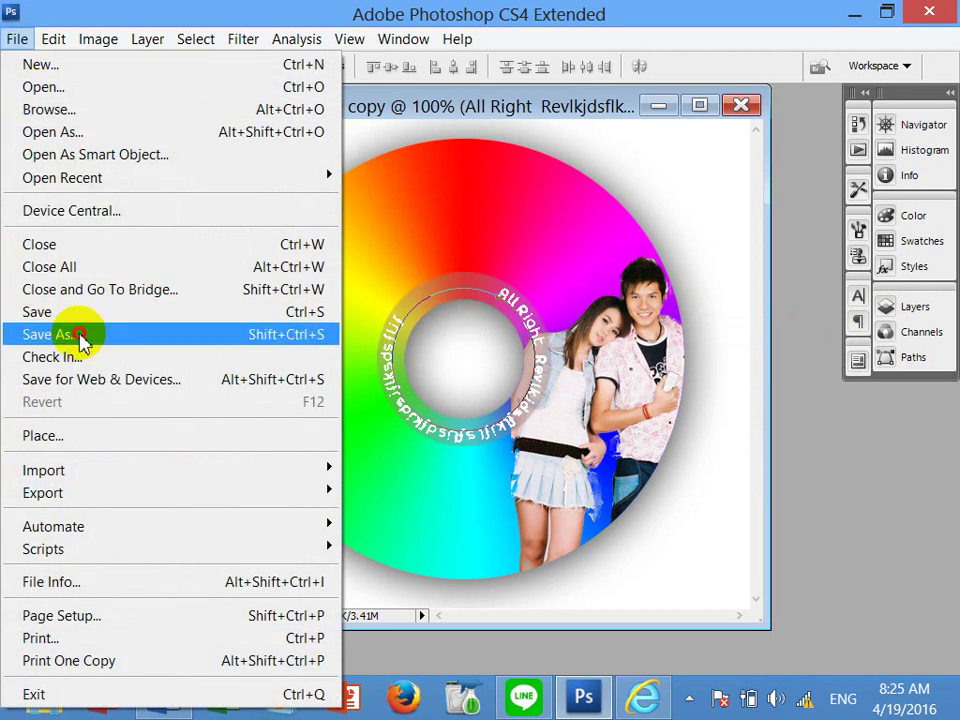
Open Save As with Hang Meas V.psd in Photoshop PSD format, then switch to Microsoft Word.
click(80, 336)
drag(326, 32, 378, 28)
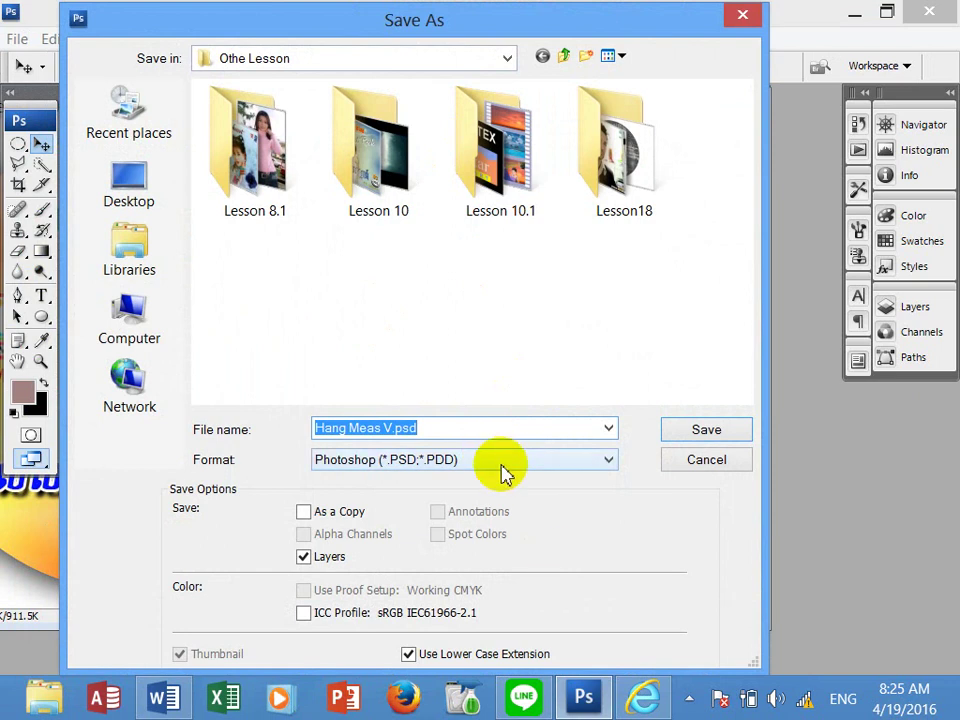
click(164, 697)
Add an 'Extension:' heading below the Nero Burning Room title, fixing its spelling via suggestions.
click(589, 193)
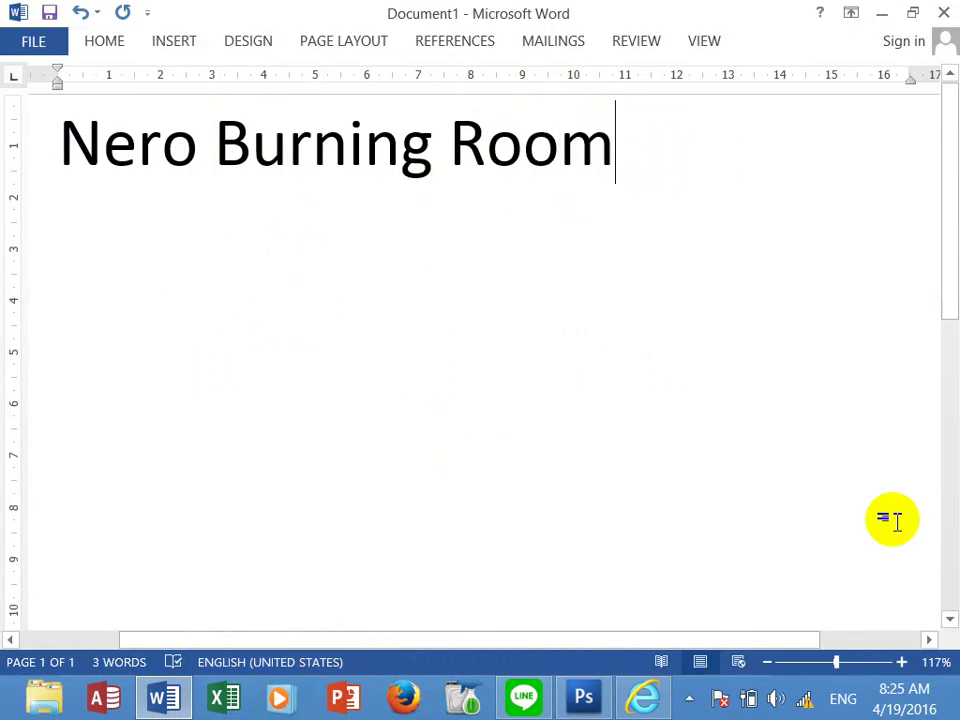
key(Return)
text(Extion)
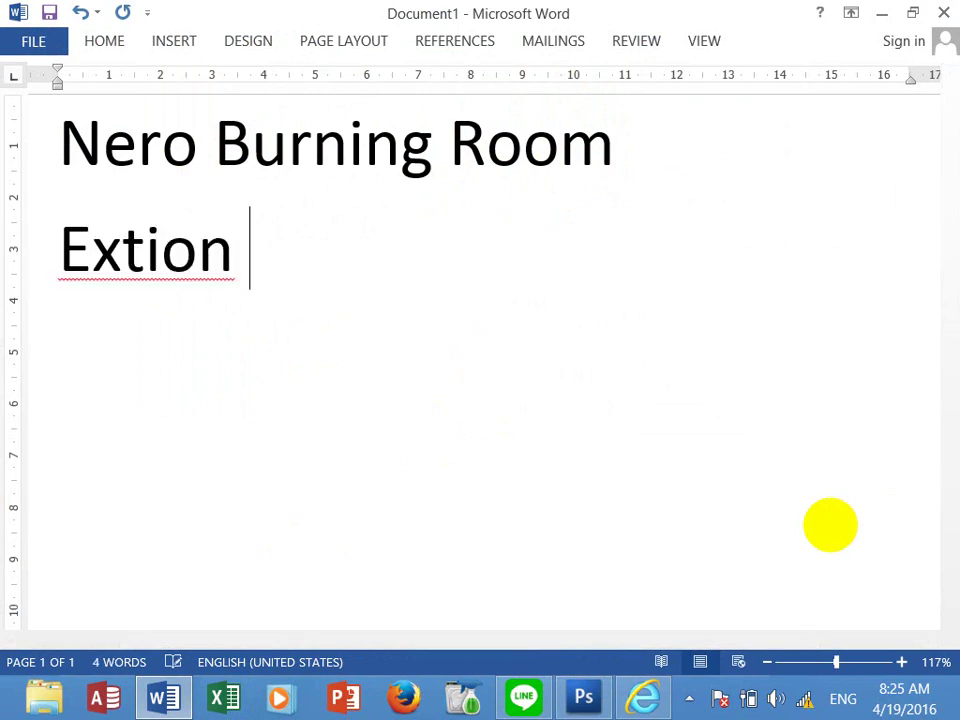
key(BackSpace)
key(BackSpace)
key(BackSpace)
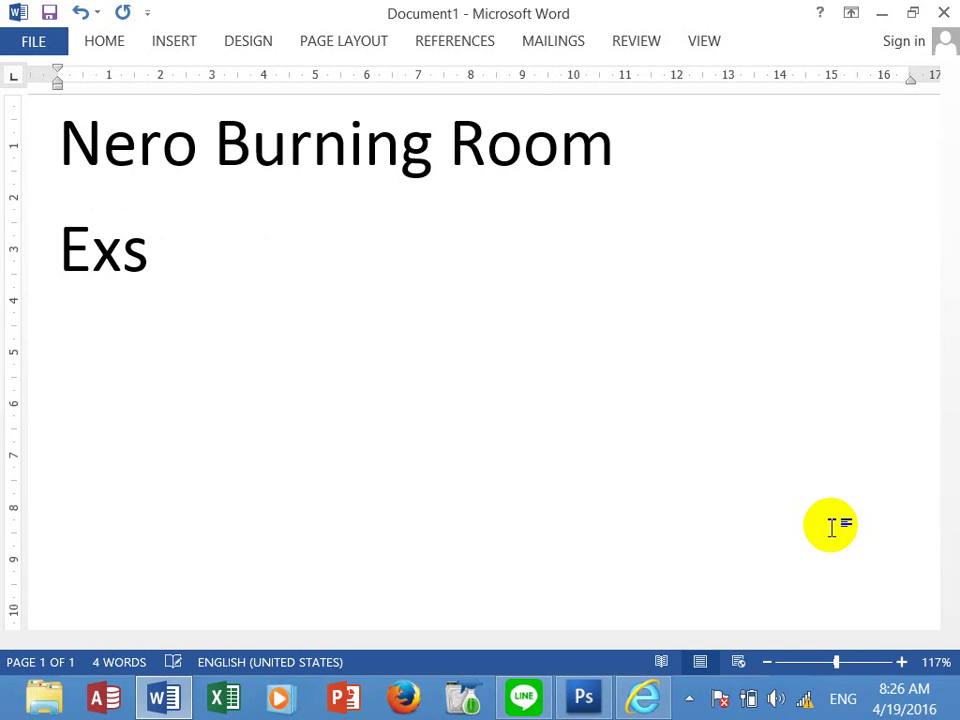
text(t)
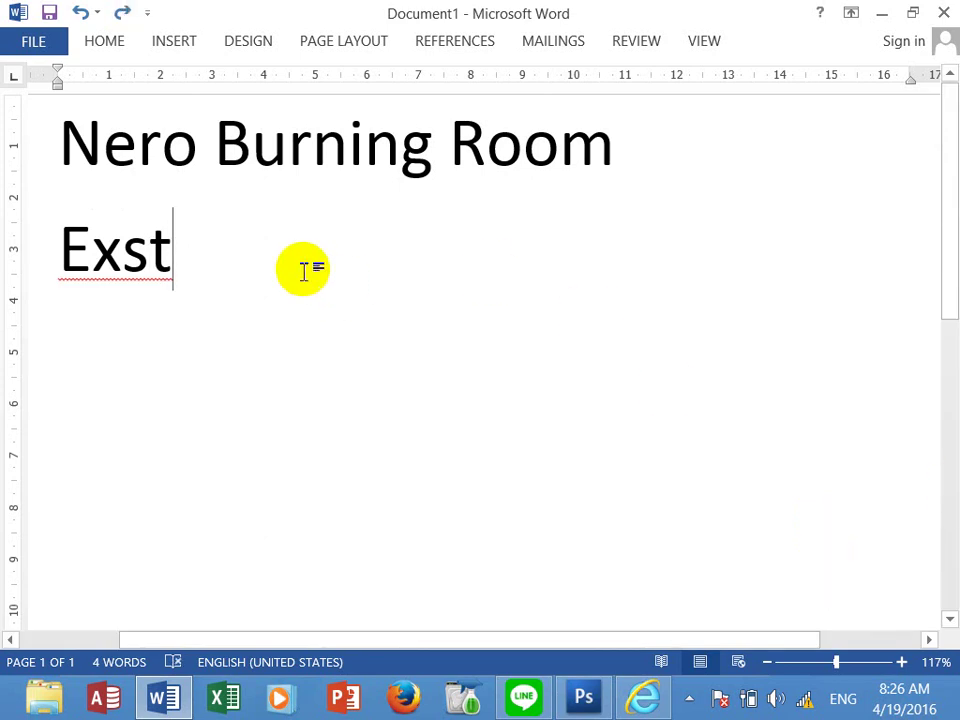
text(a)
text(en)
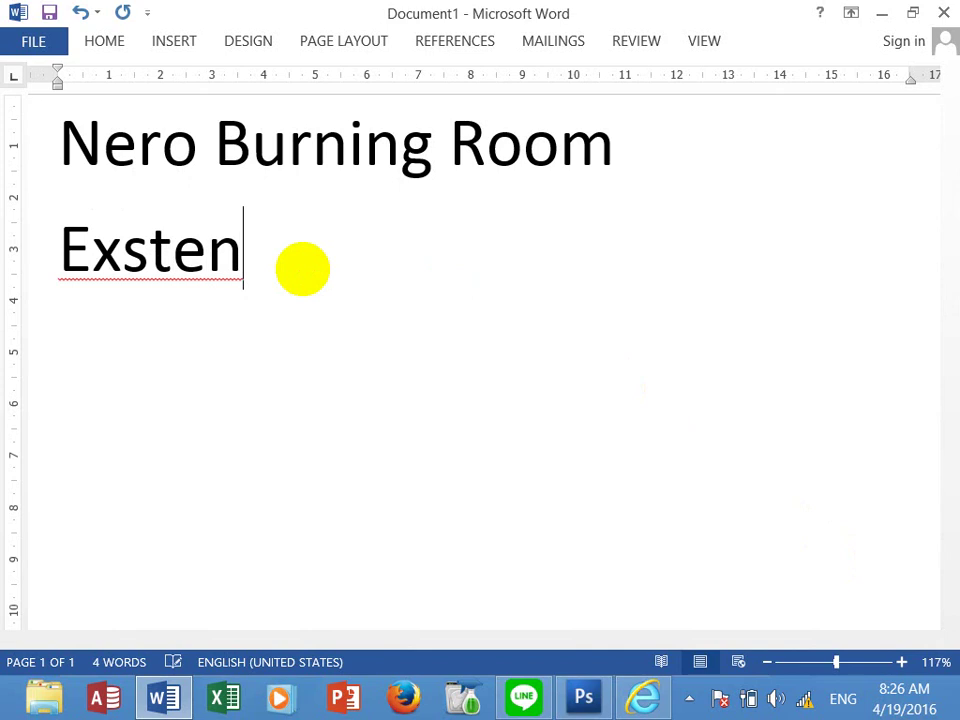
text(tion)
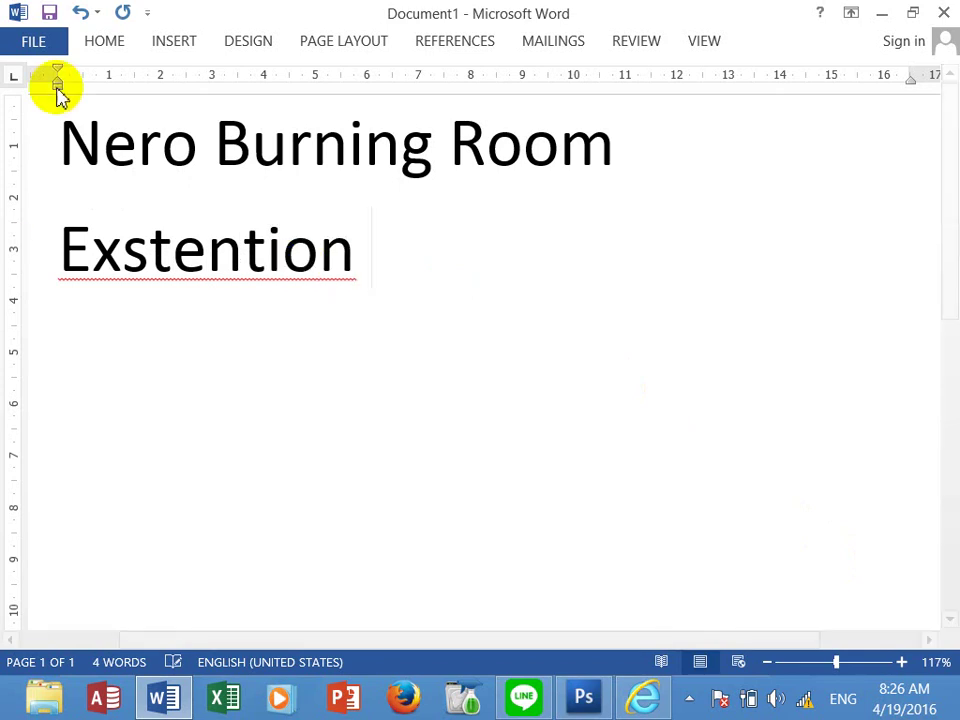
right_click(180, 264)
click(369, 309)
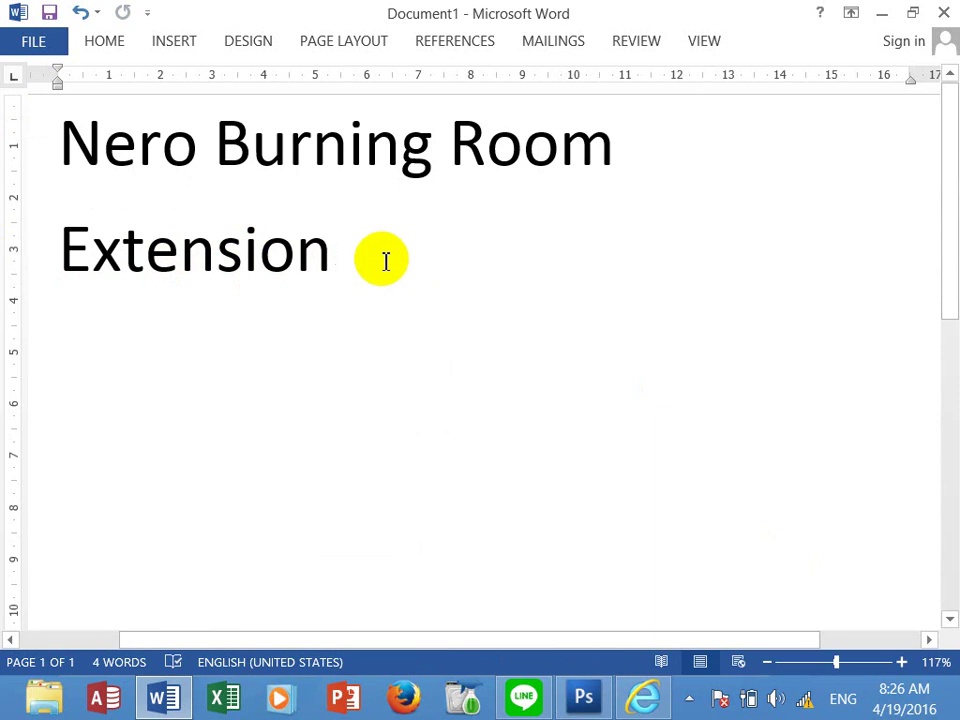
text(:)
List the tab-aligned entries 'Word => docx' and 'Excel => xlsx' under the heading.
key(Return)
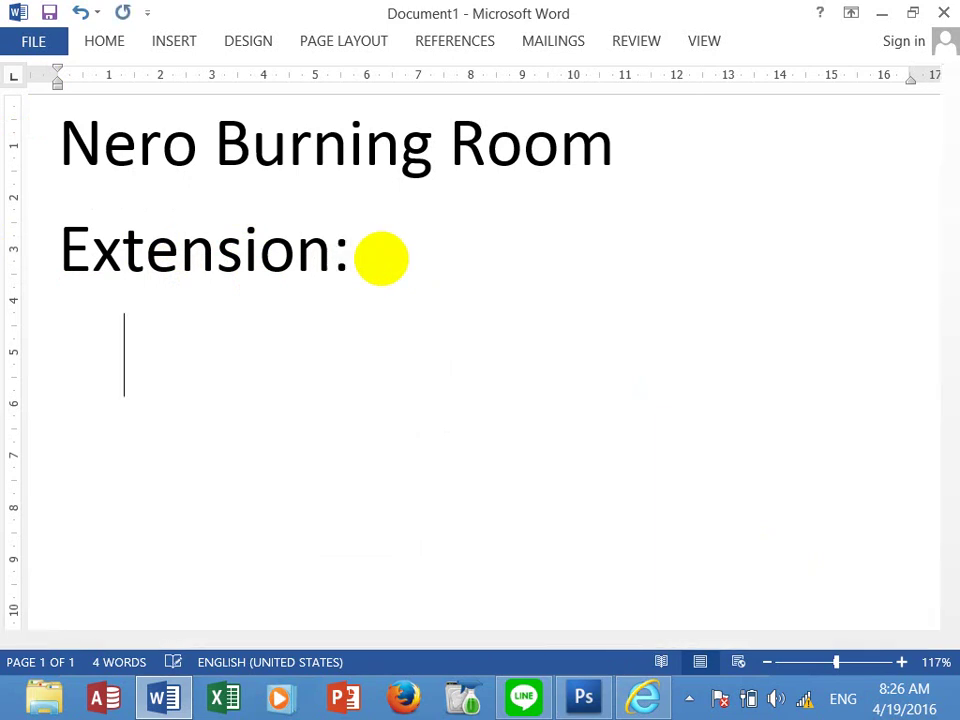
text(Word)
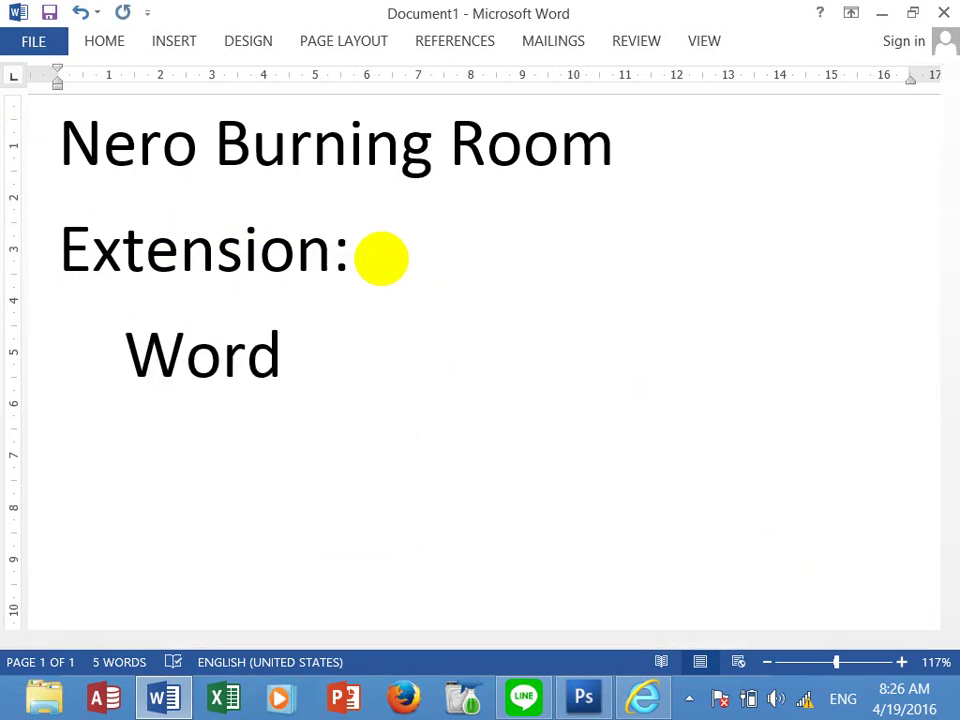
key(Tab)
text(=> d)
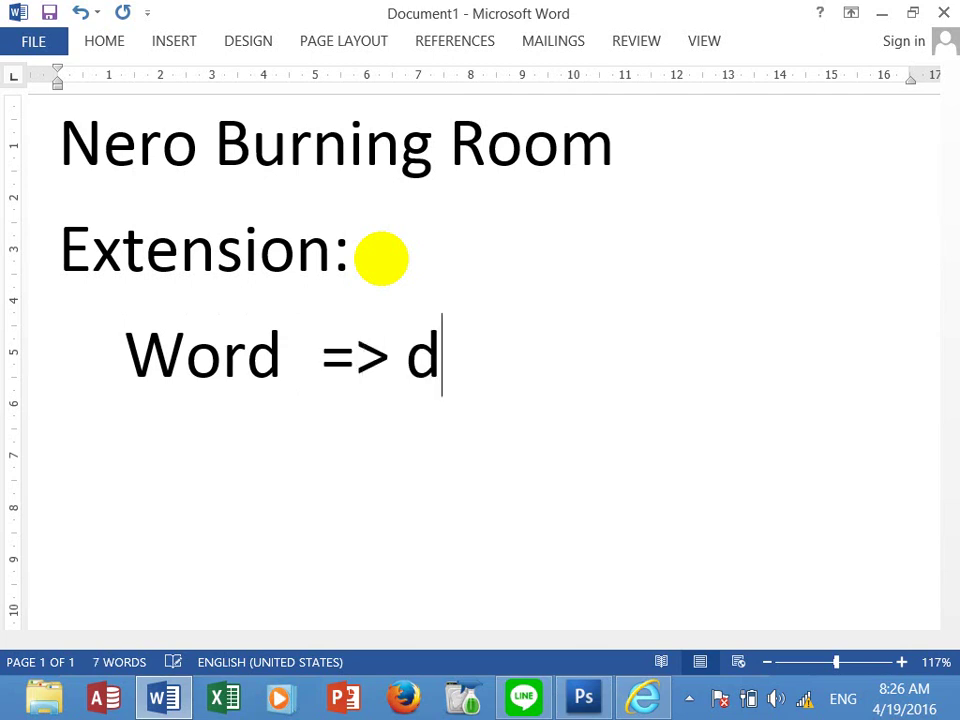
text(ocx)
key(Return)
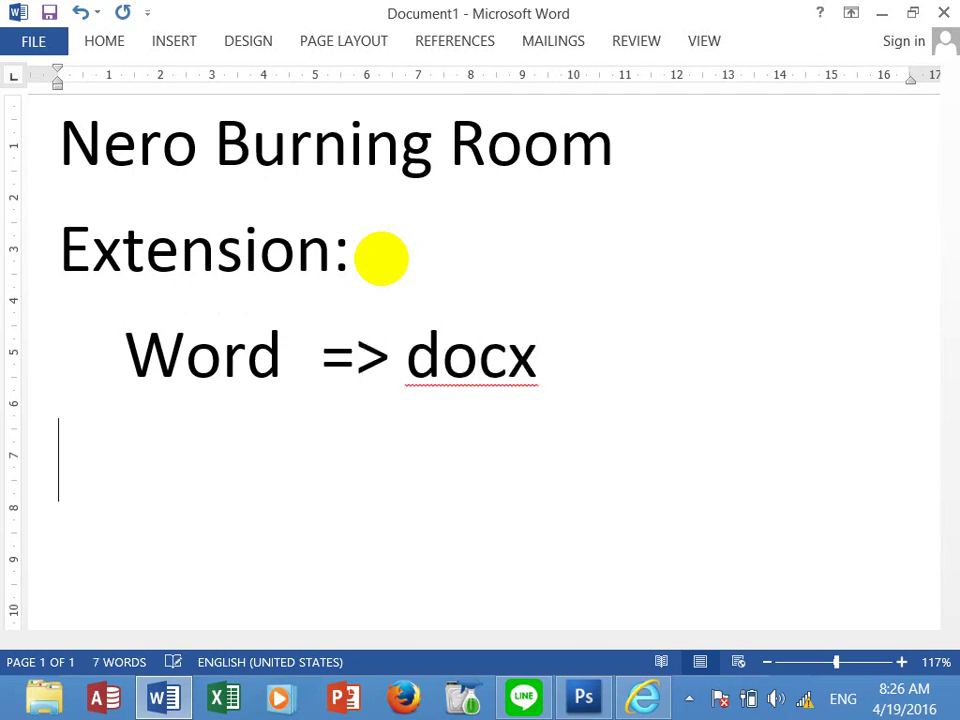
text(Ex)
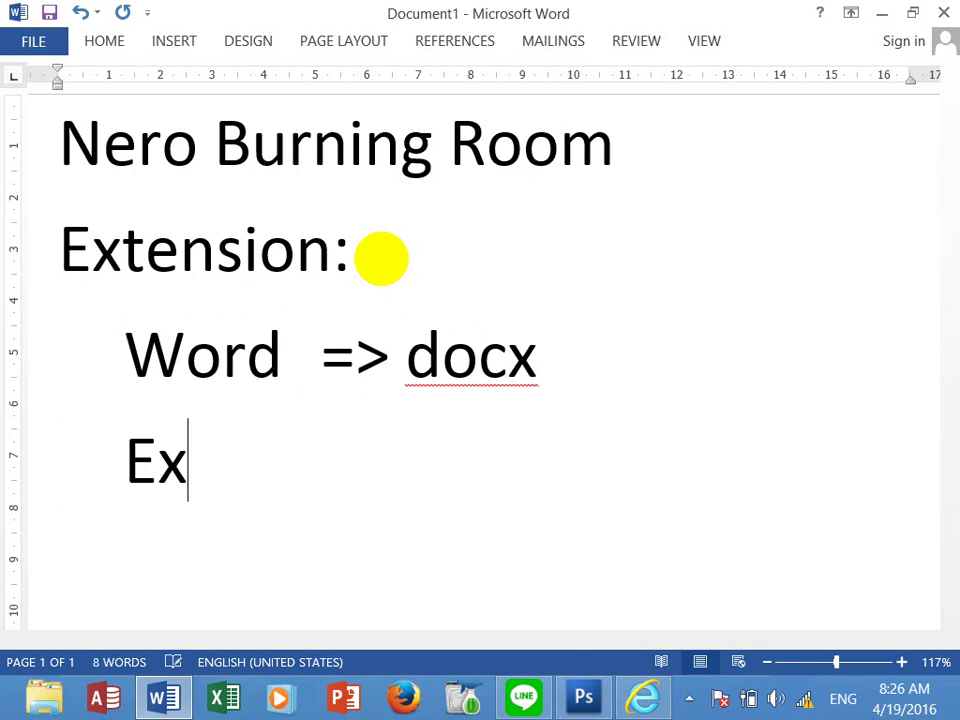
text(cel )
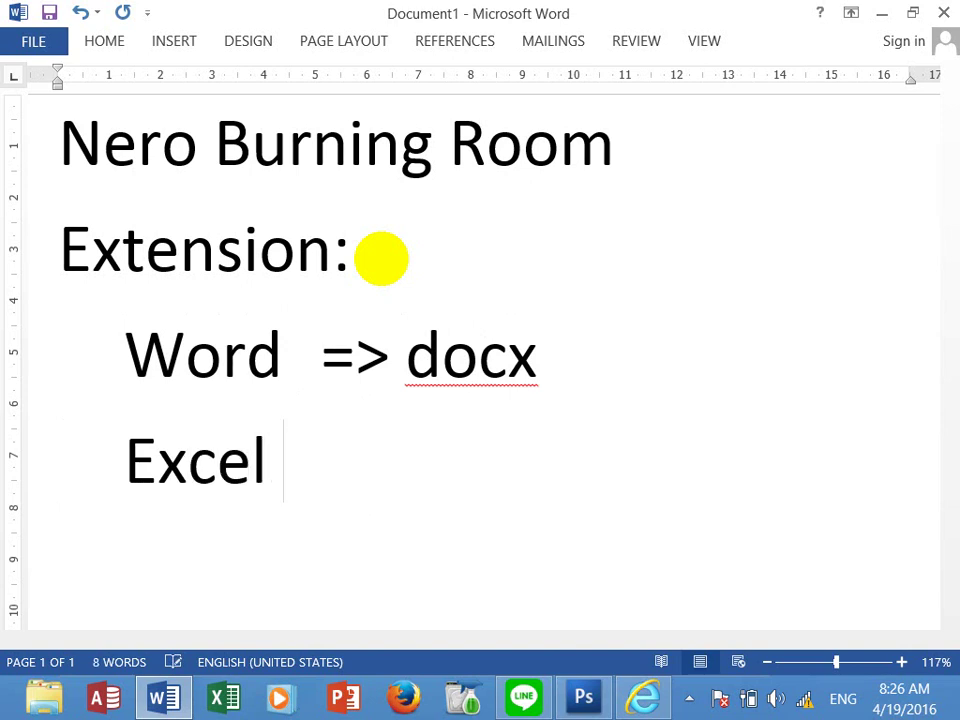
text(  => )
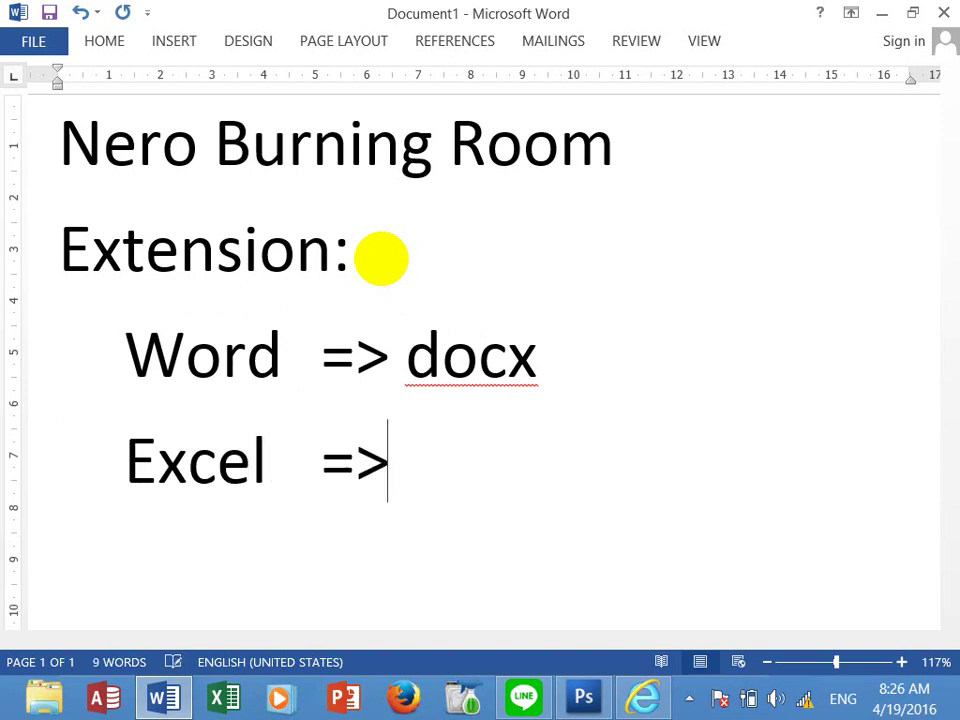
text(x)
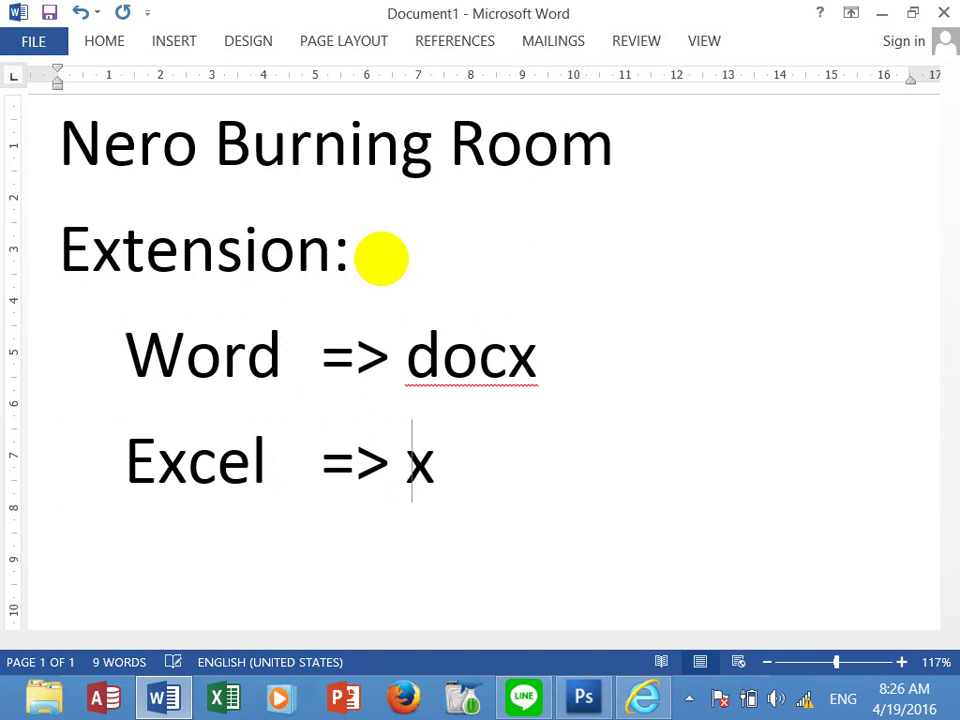
text(.)
key(BackSpace)
text(l)
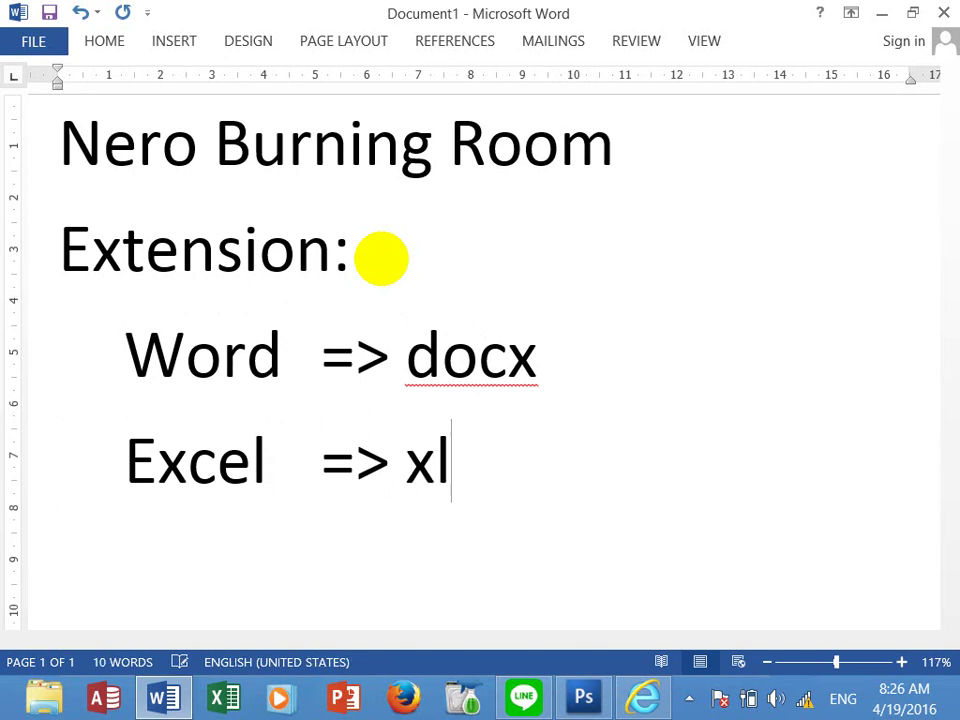
text(sx)
Add the tab-aligned entry 'Power Point => pptx' and start a new line below it.
key(Return)
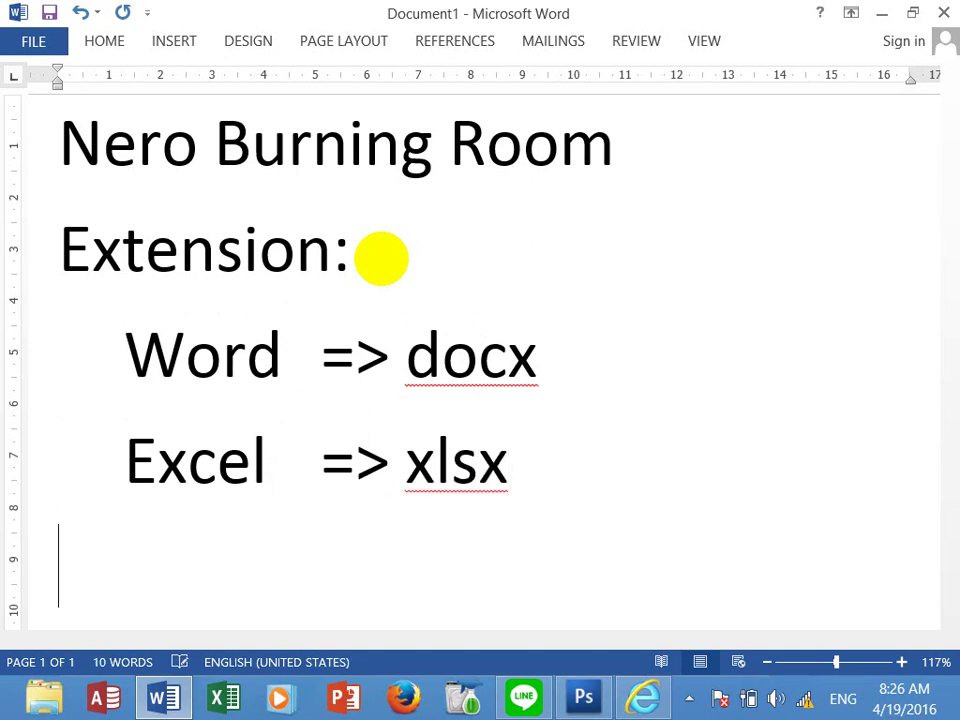
key(Tab)
text(P)
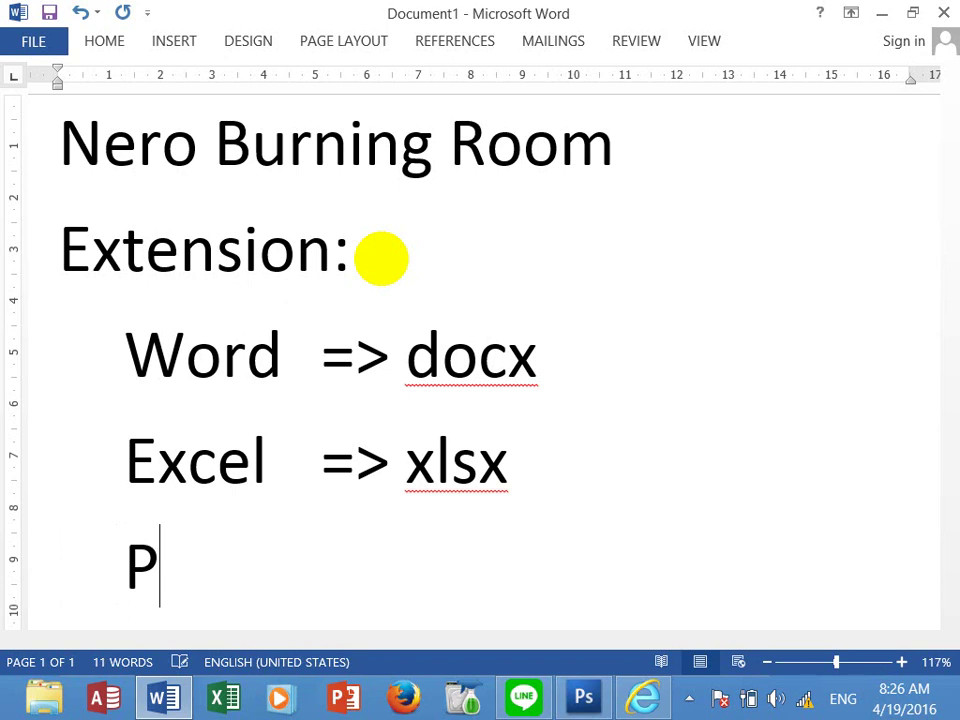
text(ower)
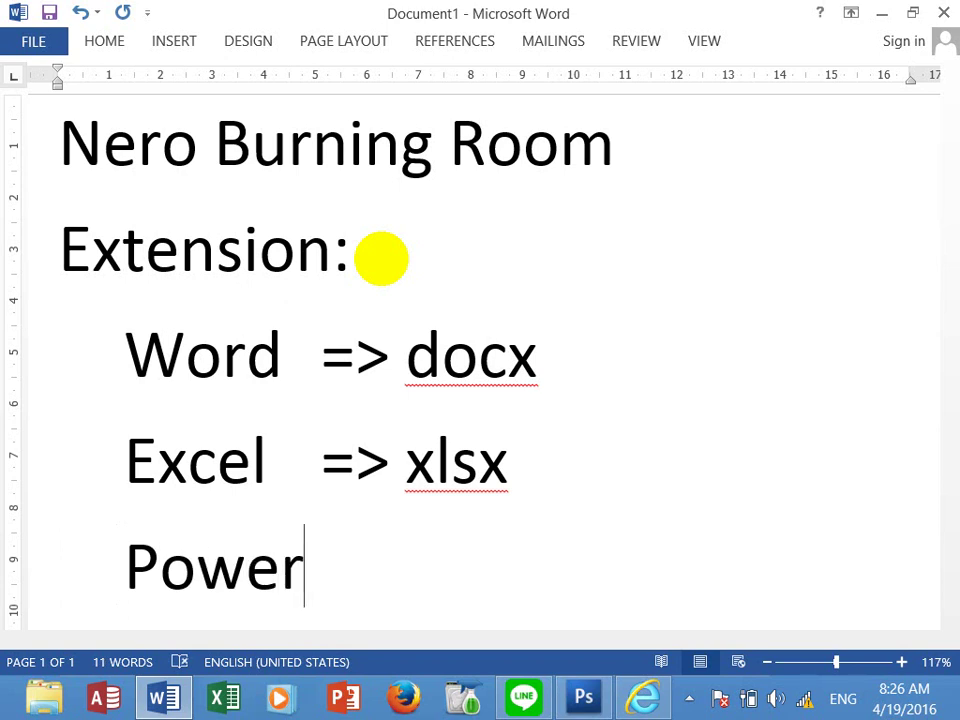
text( Point)
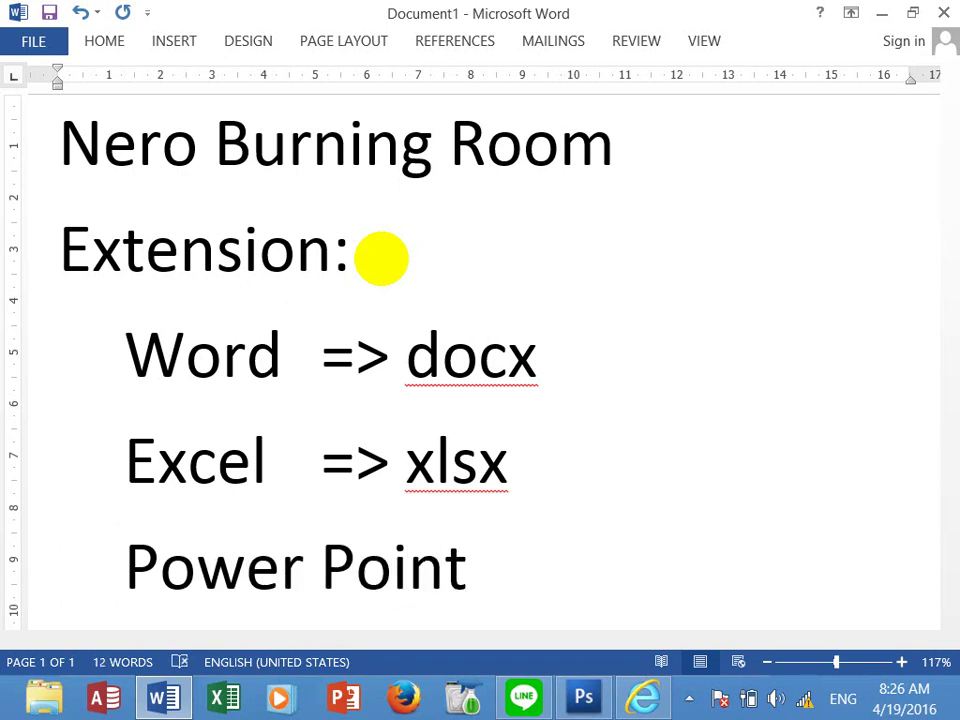
key(Tab)
text(=> )
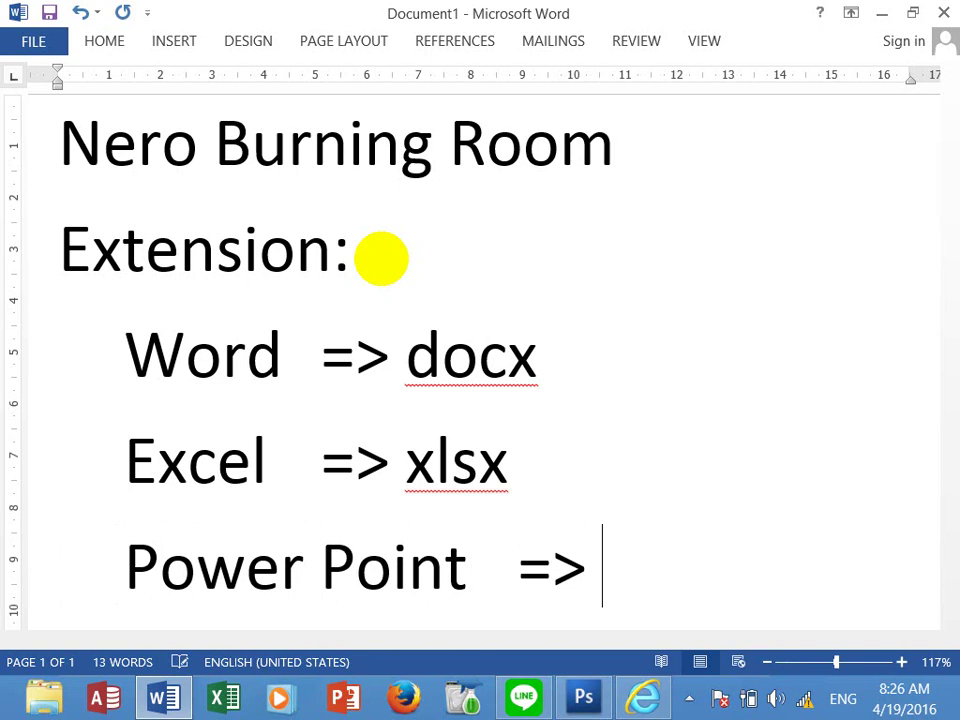
text(Pp)
key(BackSpace)
key(BackSpace)
key(BackSpace)
text(pptx)
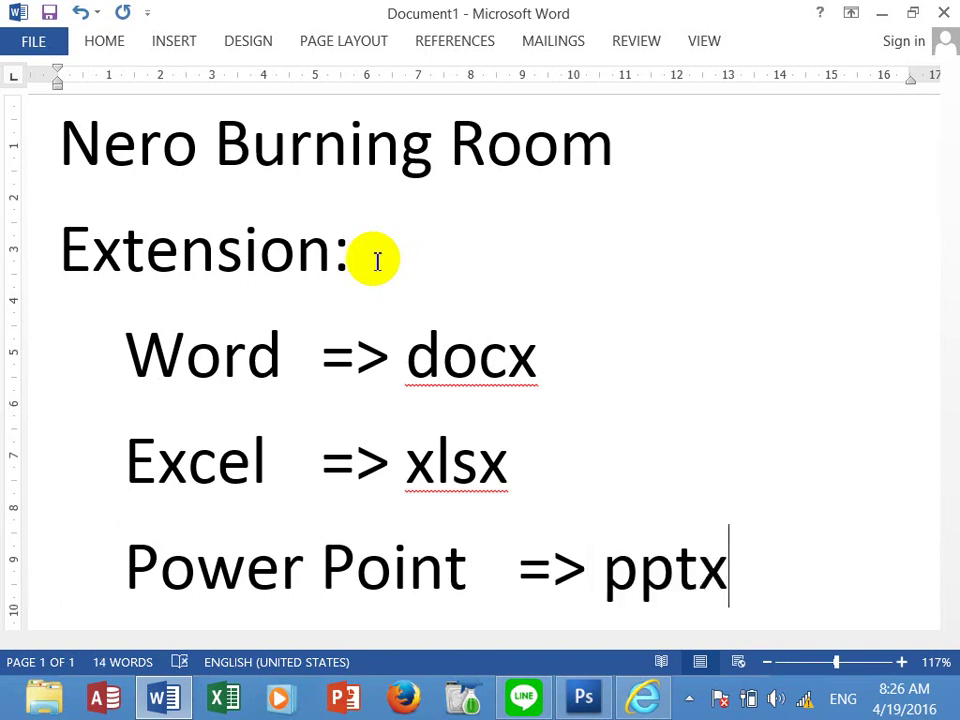
scroll(375, 259, down, 2)
key(Return)
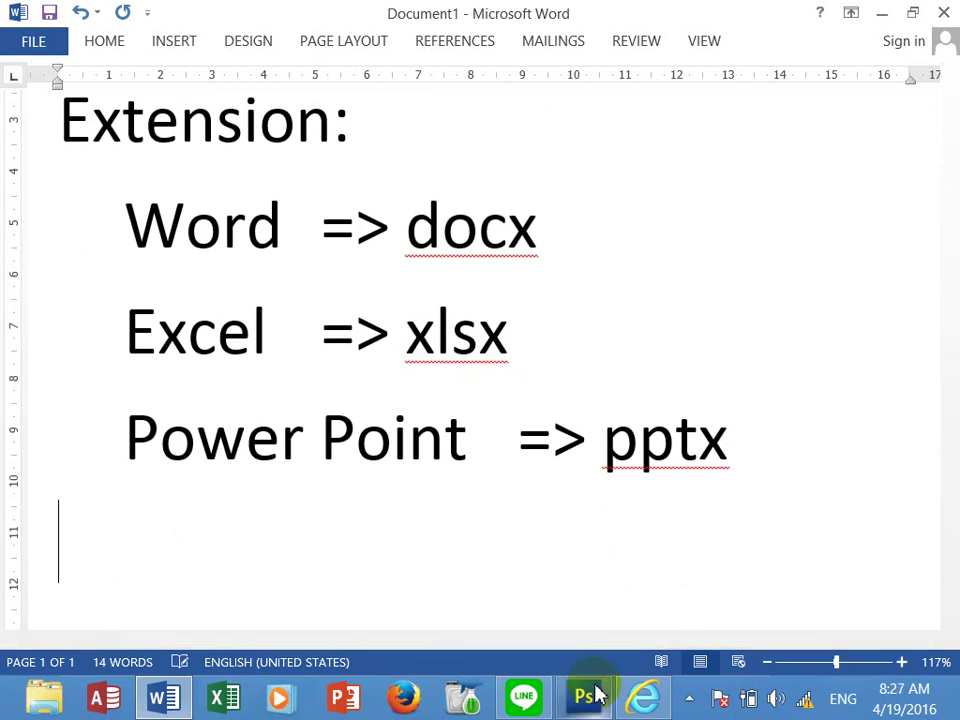
Add a tab-indented 'Photoshop => PSD' entry at the end of the extension list.
key(Tab)
text(Pho)
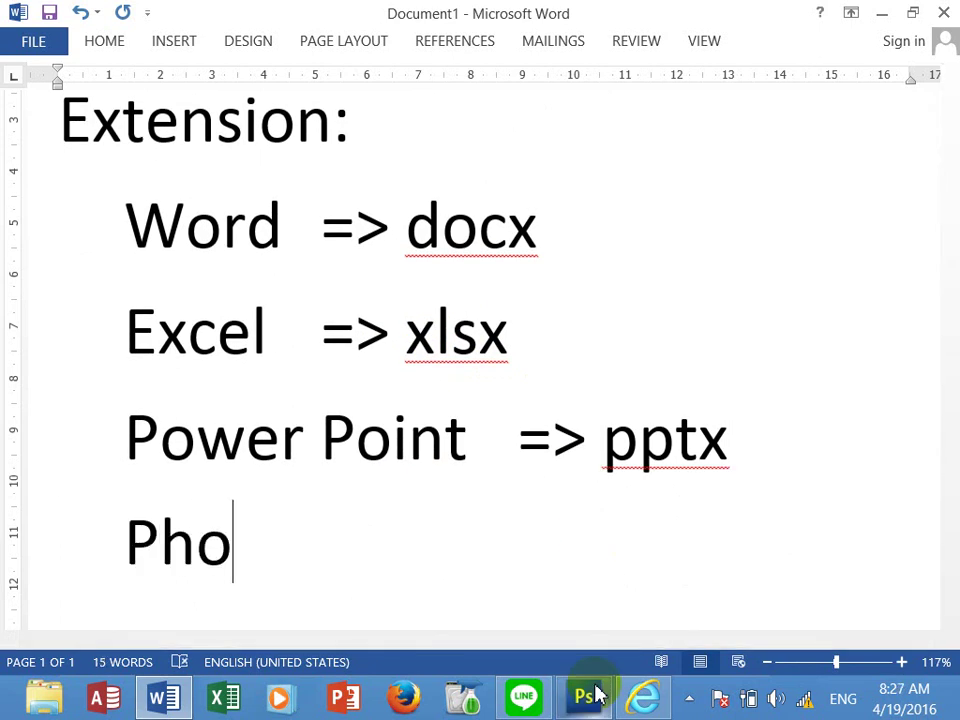
text(tot)
key(BackSpace)
text(shop)
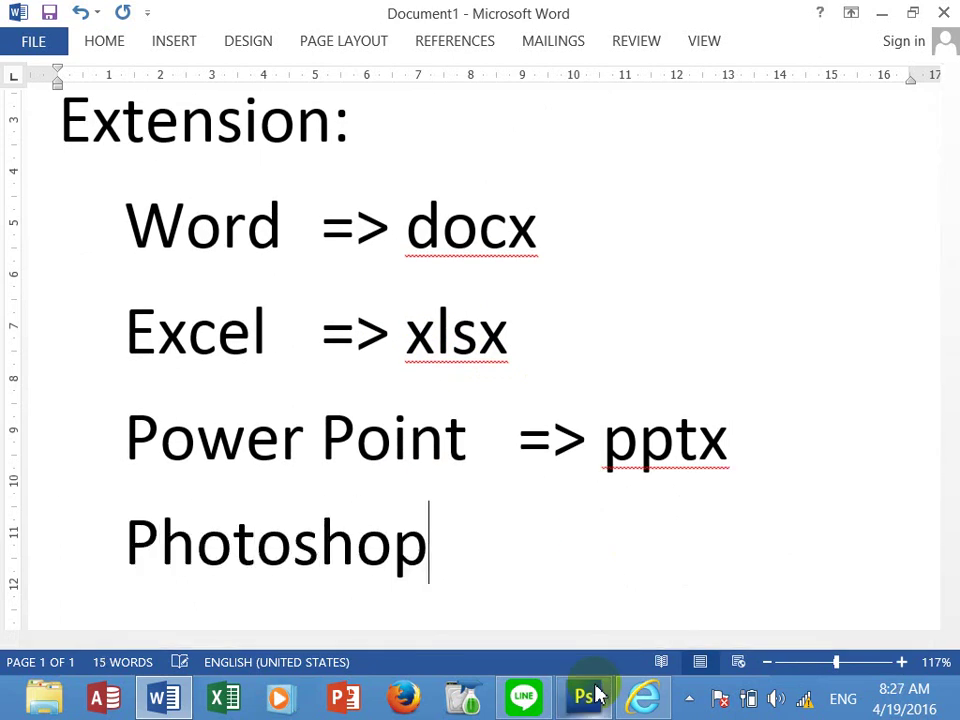
text(  =)
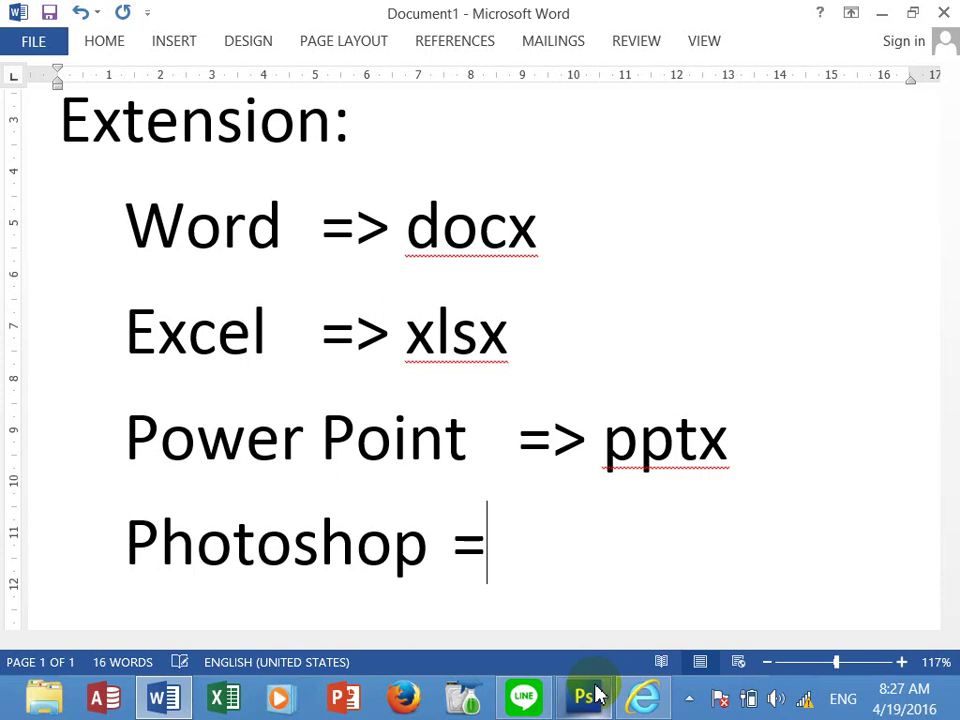
text(>)
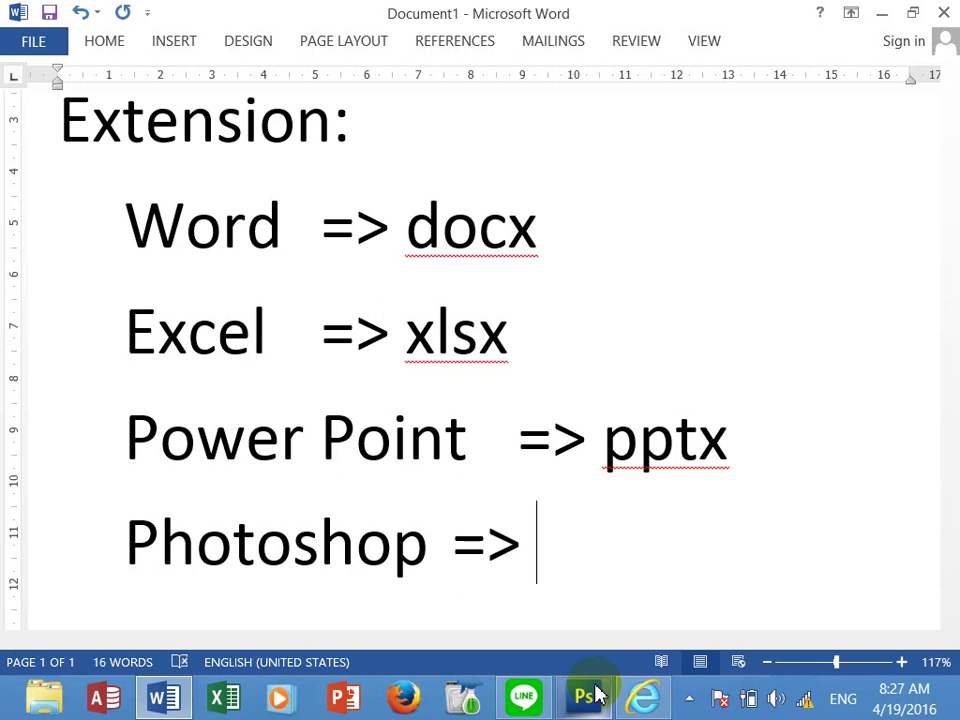
text( PS)
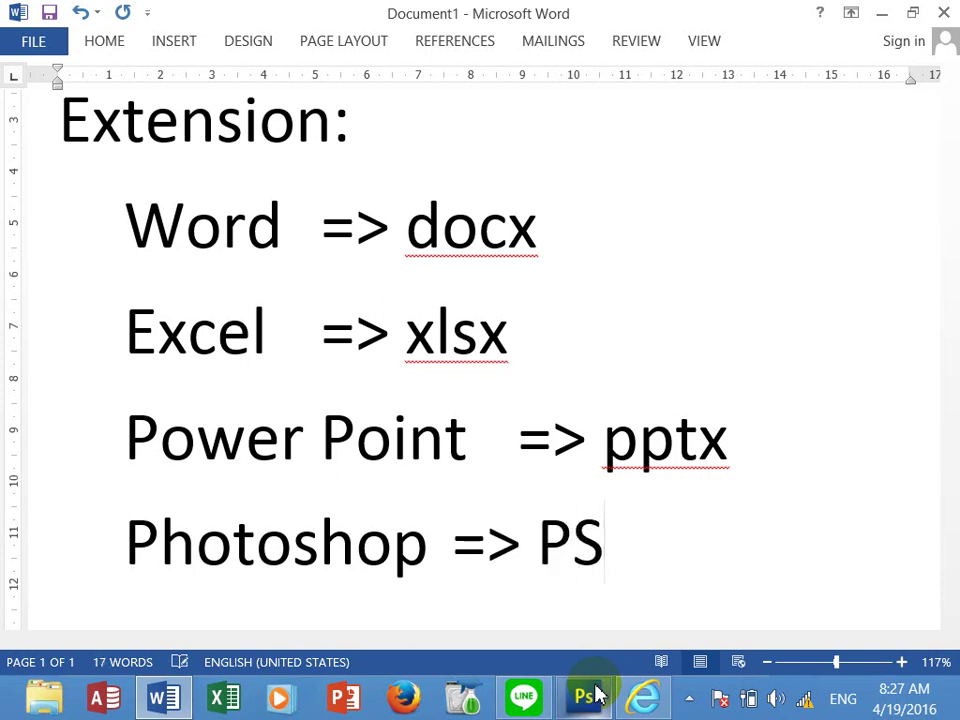
text(D)
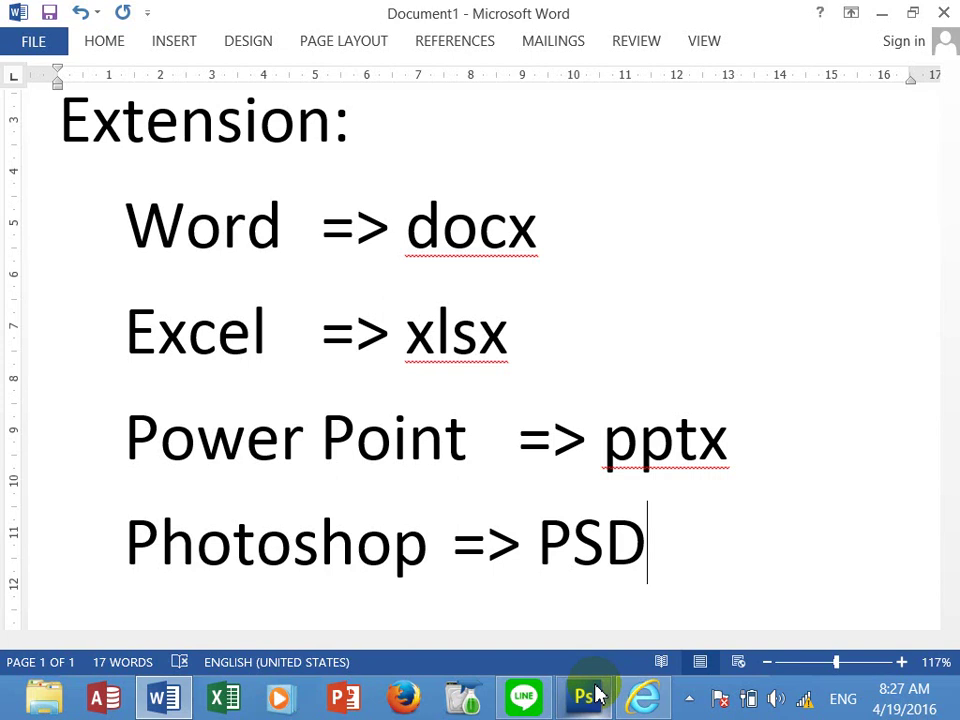
Add a tab-aligned 'JPEG => jpg' line below 'Photoshop => PSD', fixing typos, then start a blank line.
key(Return)
key(Tab)
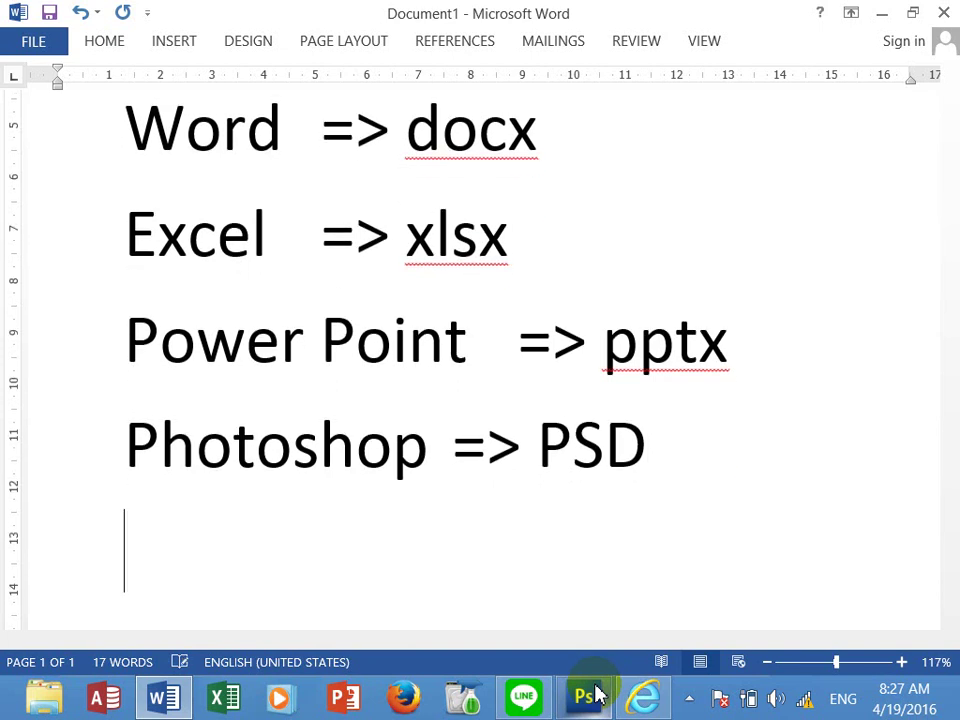
text(J)
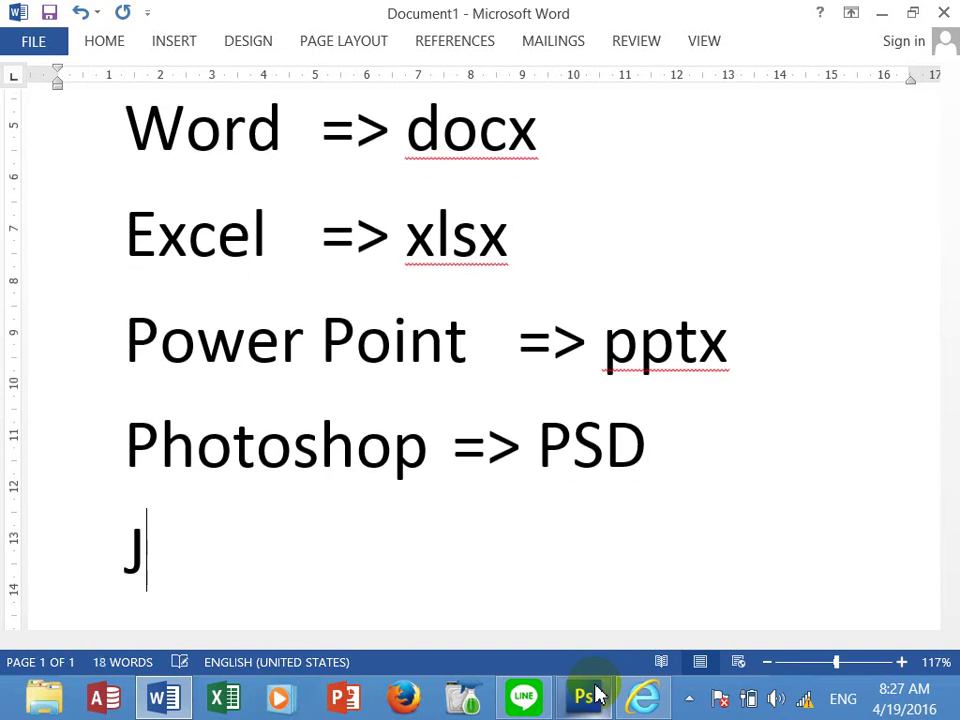
text(PGE)
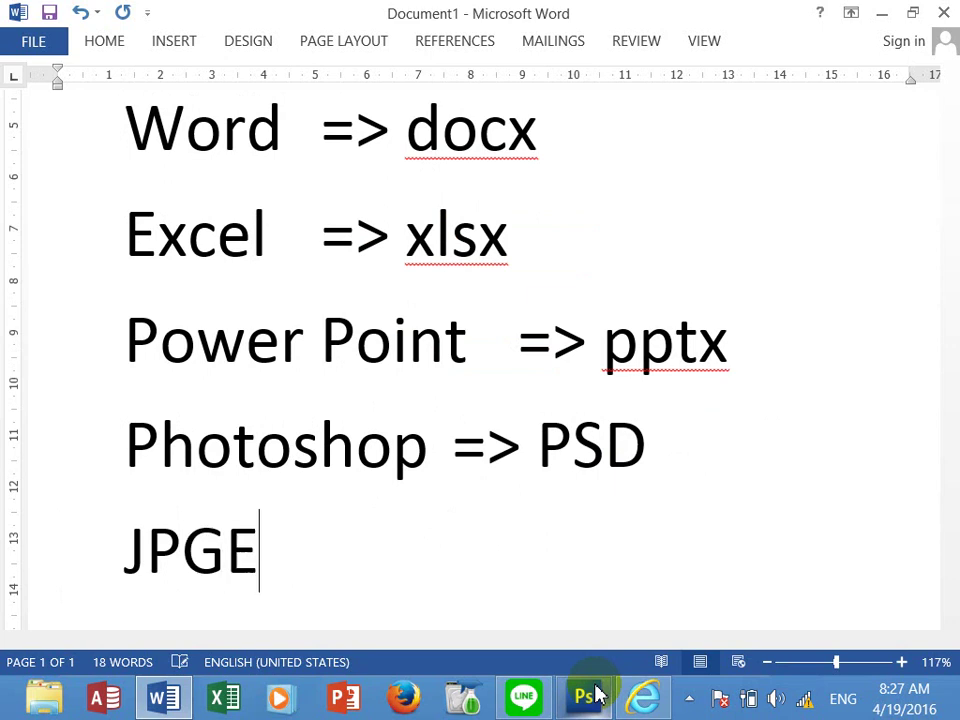
key(BackSpace)
key(BackSpace)
text(EG)
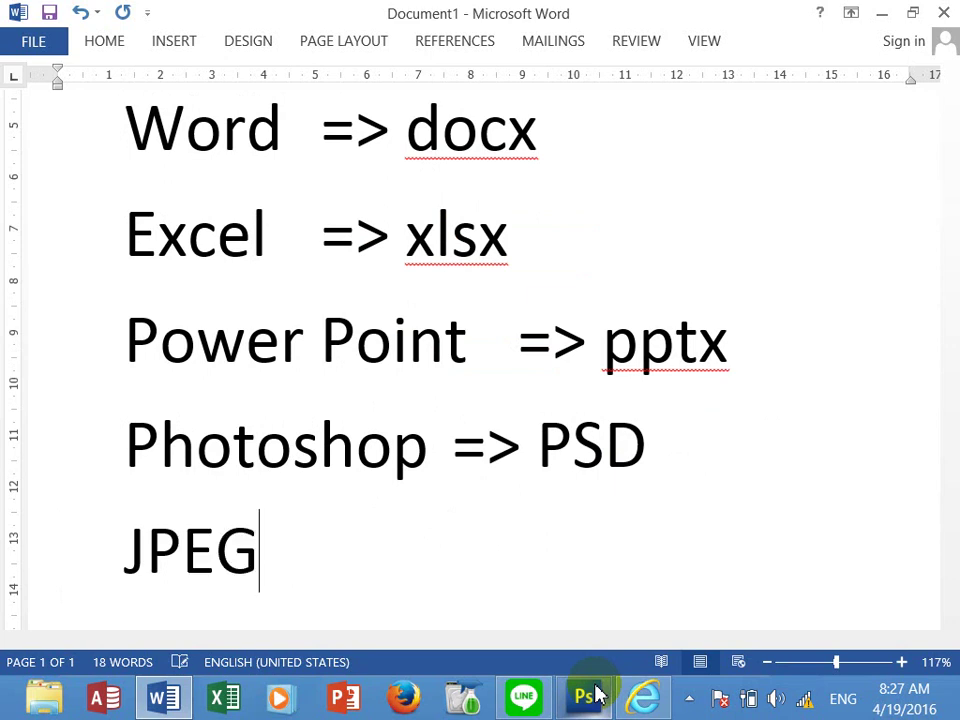
key(Tab)
key(Tab)
text(=)
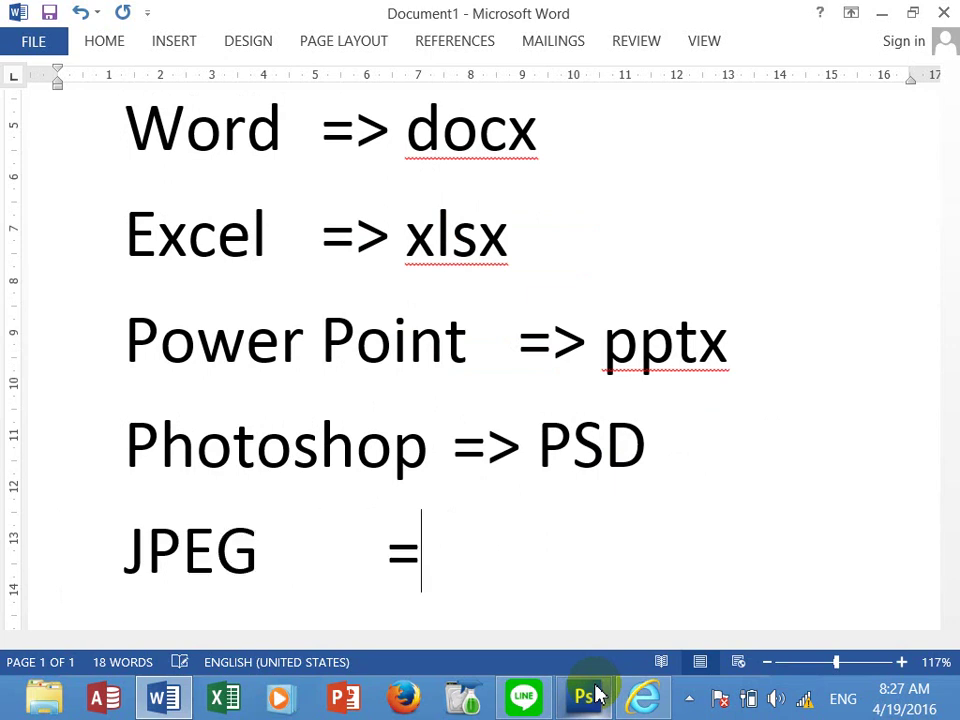
text(> )
text(J)
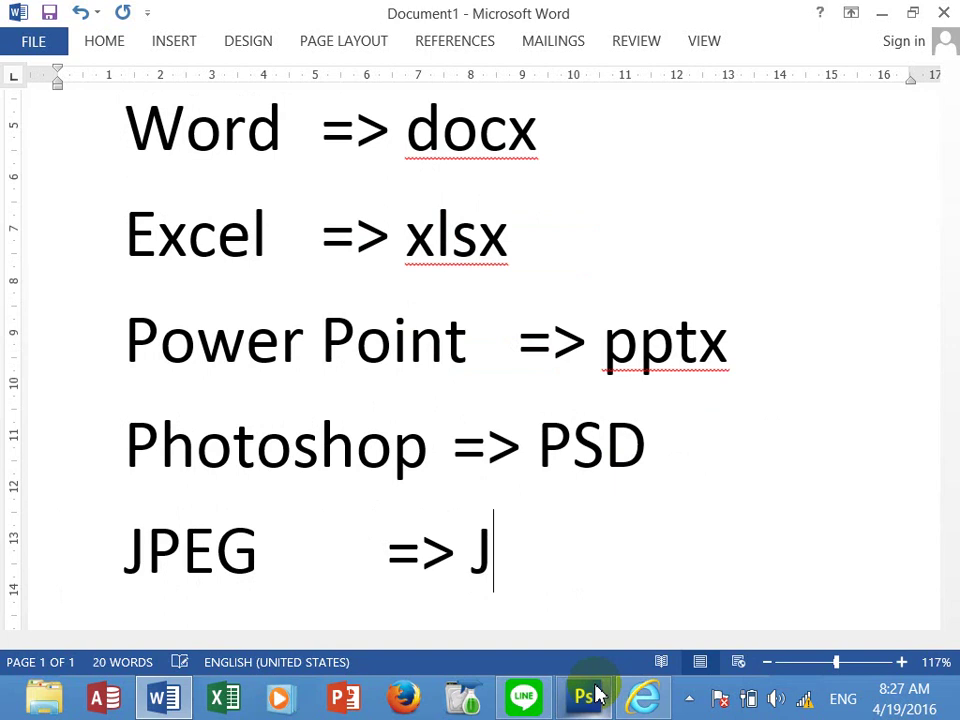
key(BackSpace)
text(jp)
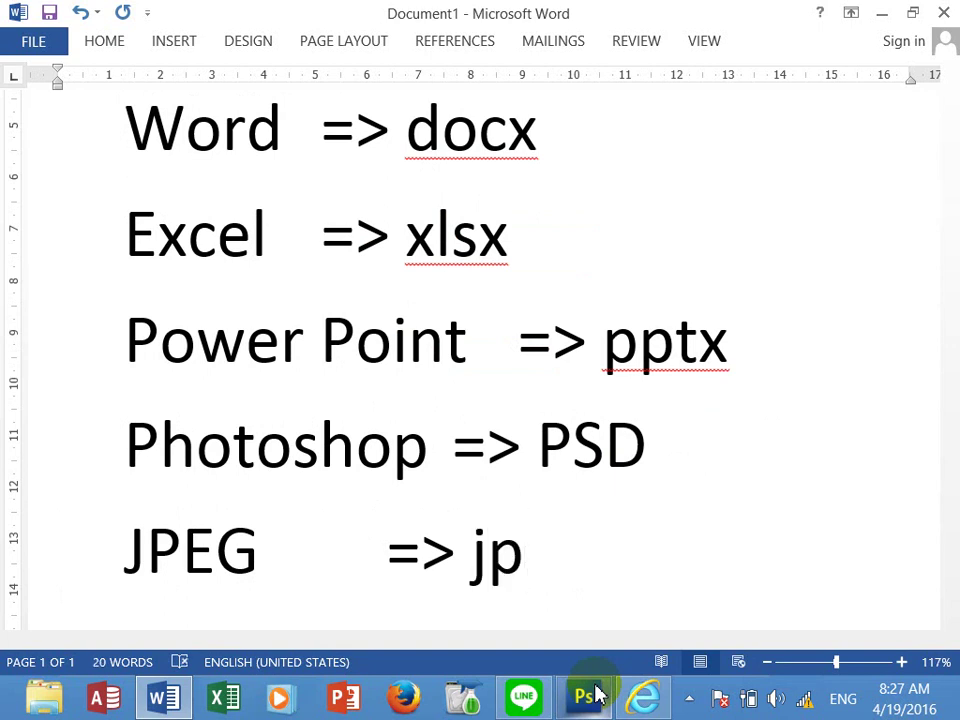
text(g)
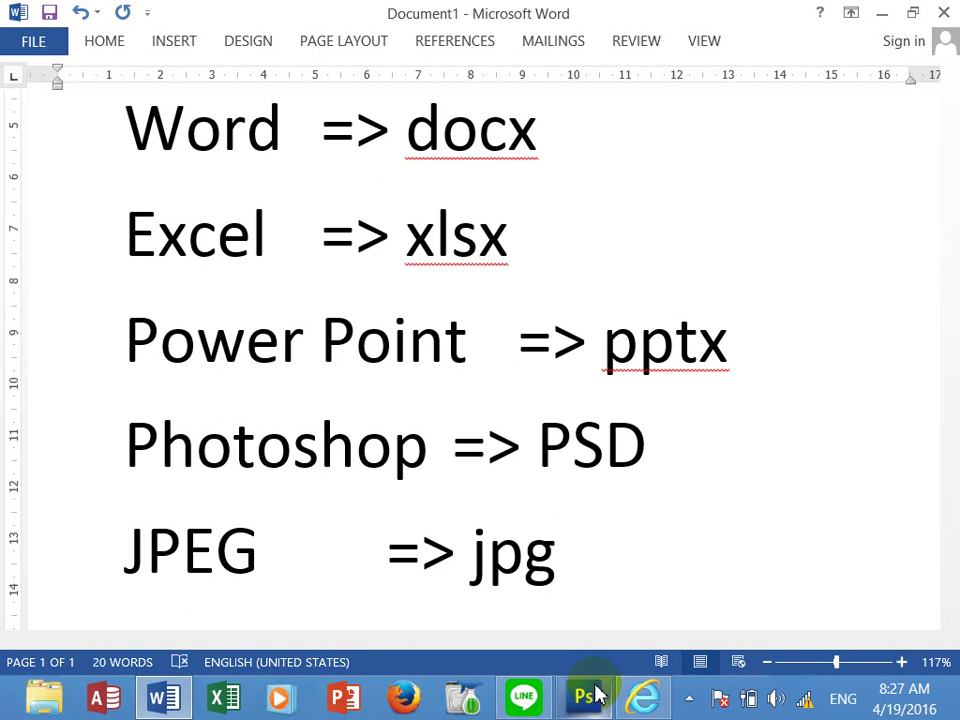
key(Return)
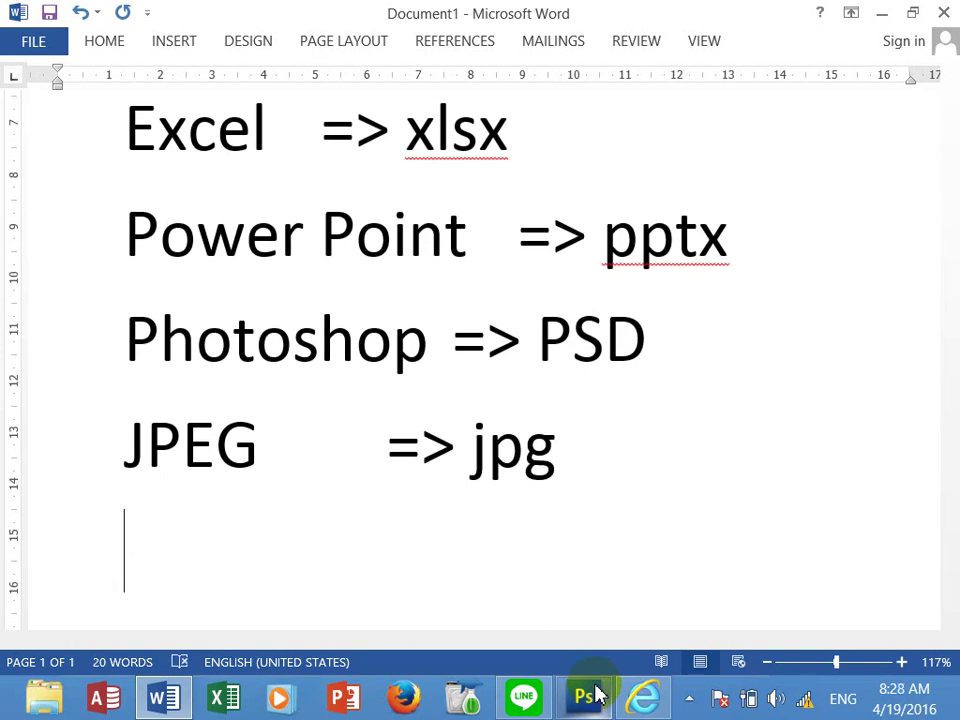
Add a 'Bitmap => bmp' line under the JPEG entry, removing one tab so the arrows align.
text(B)
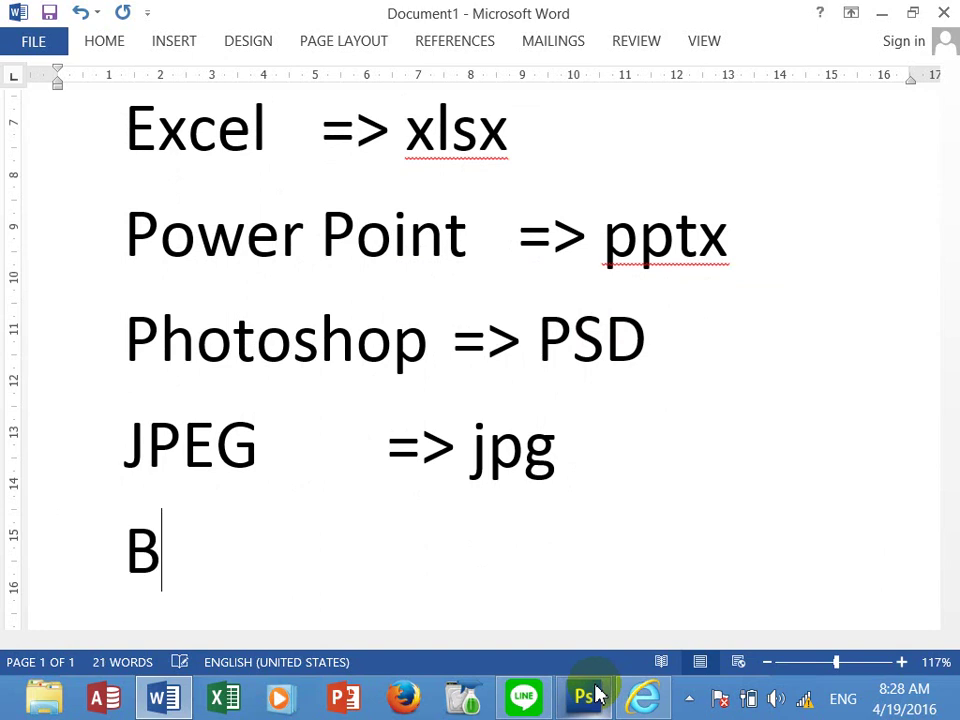
text(MP)
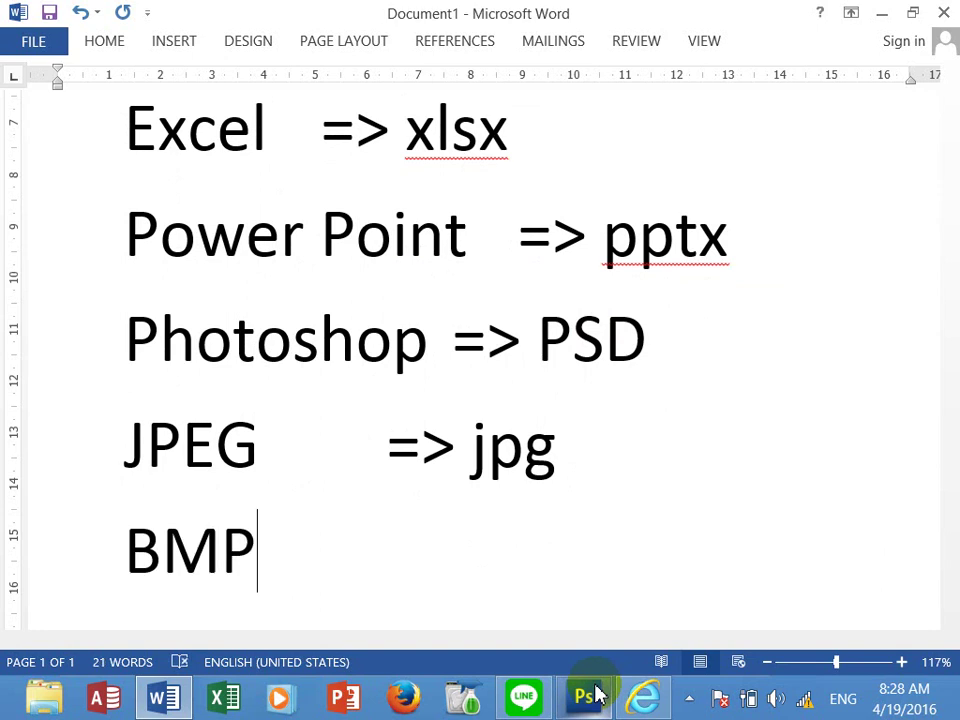
key(Tab)
key(Tab)
text(=)
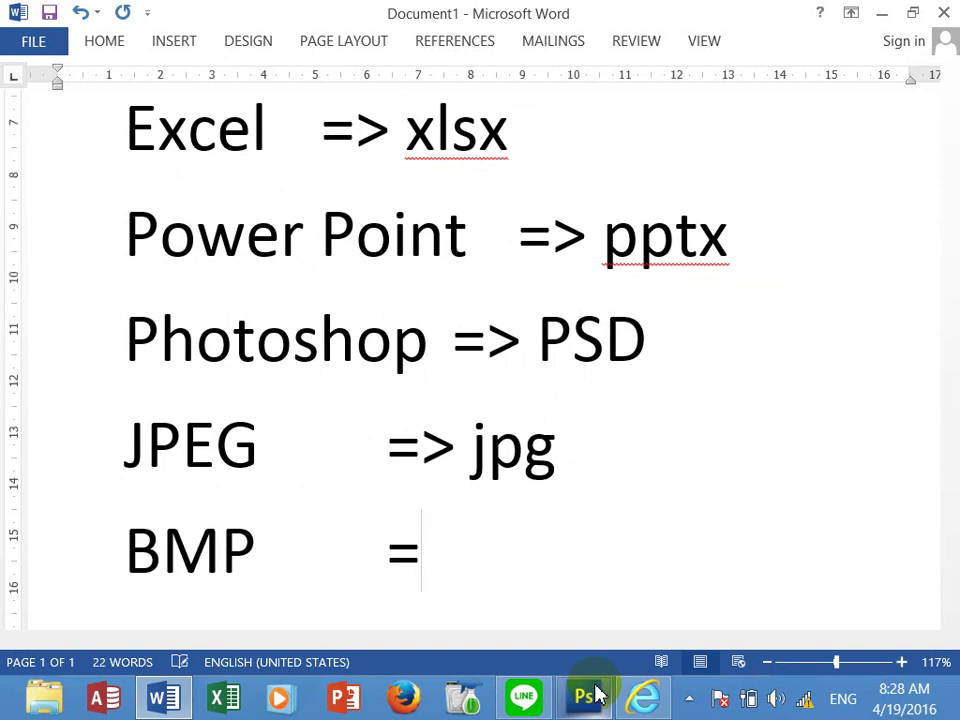
text(> b)
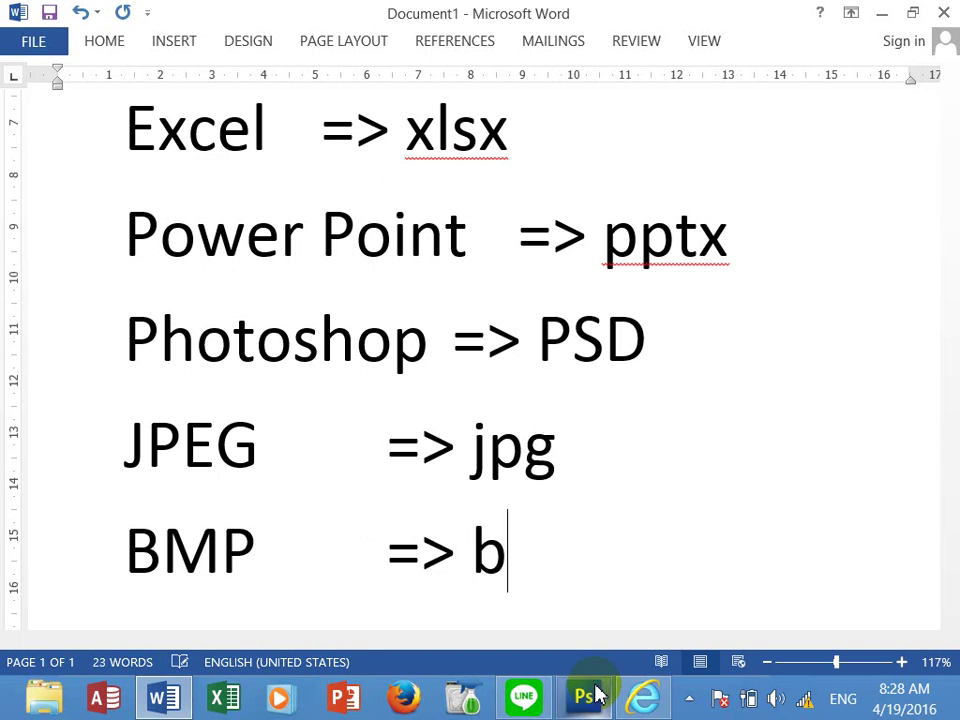
text(mp)
key(Home)
key(Right)
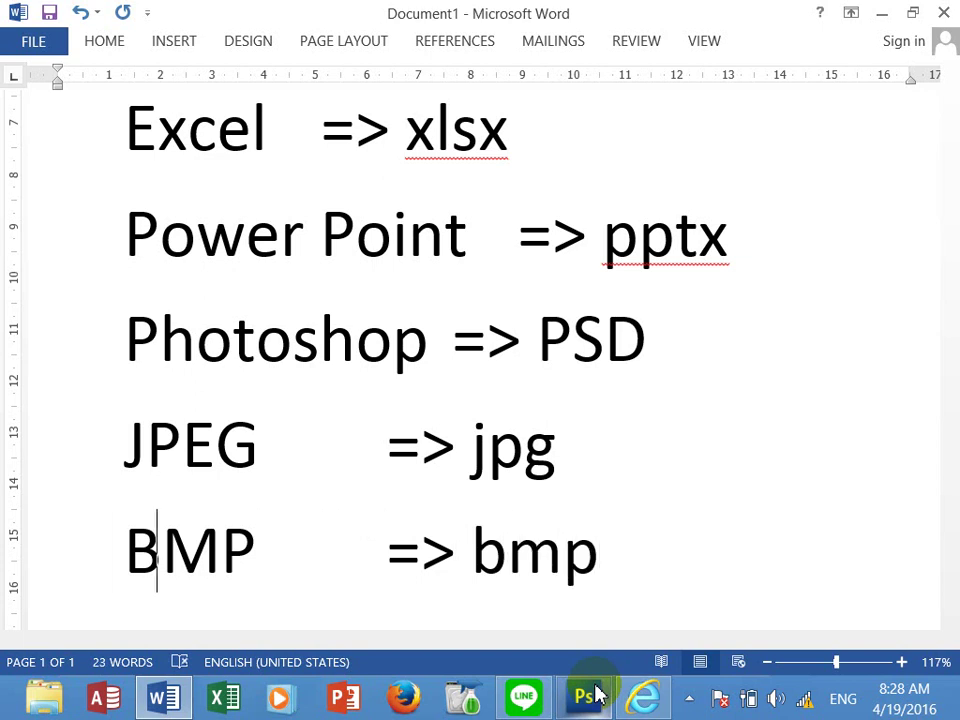
key(BackSpace)
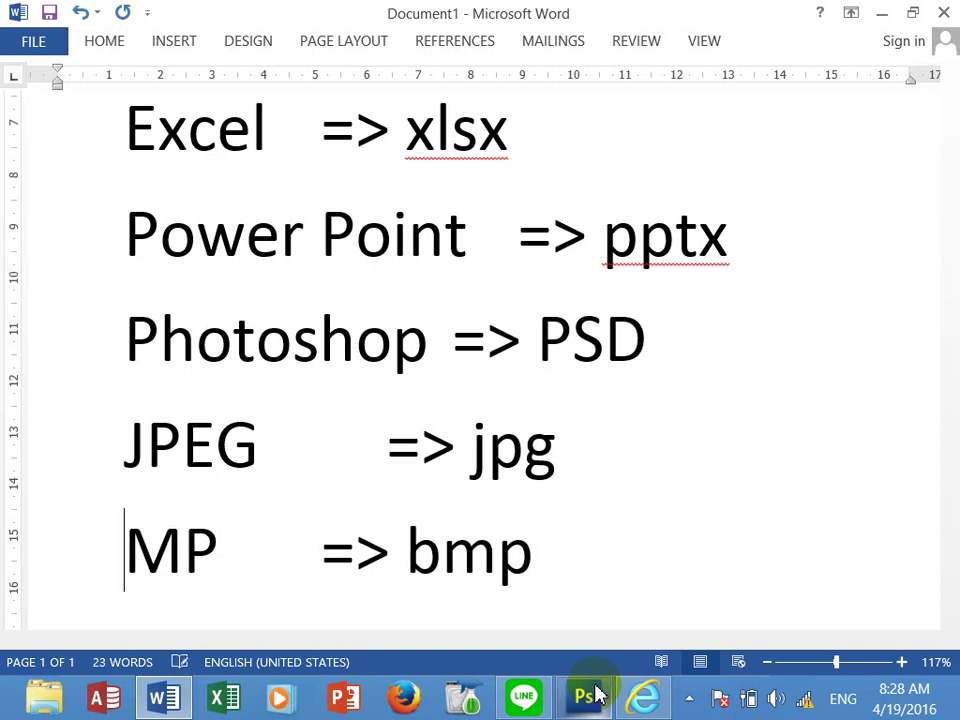
key(Delete)
key(Delete)
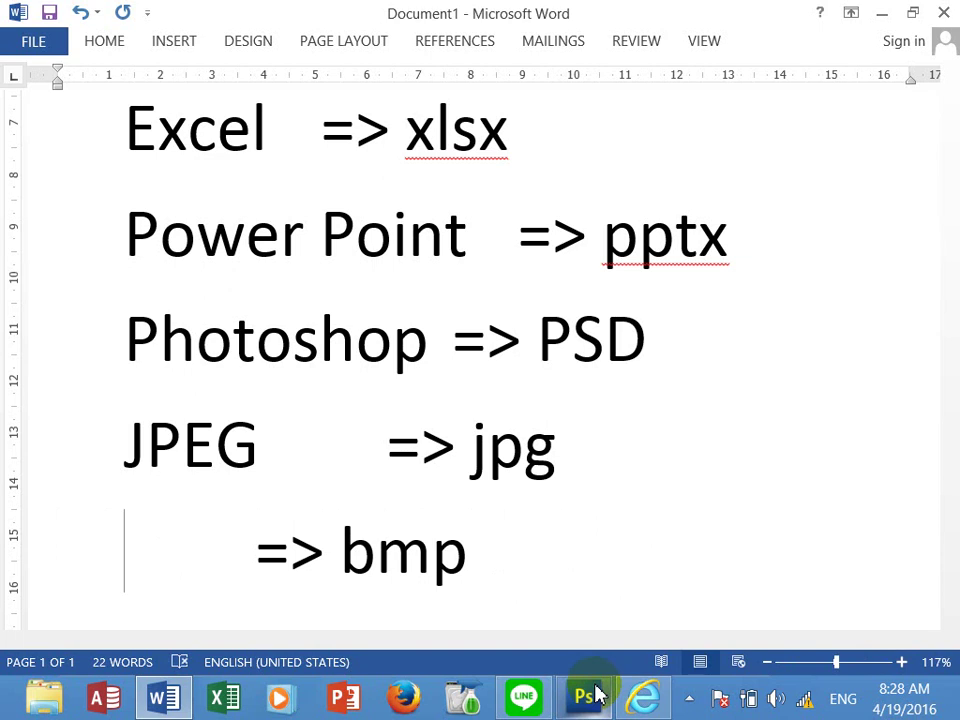
text(B     )
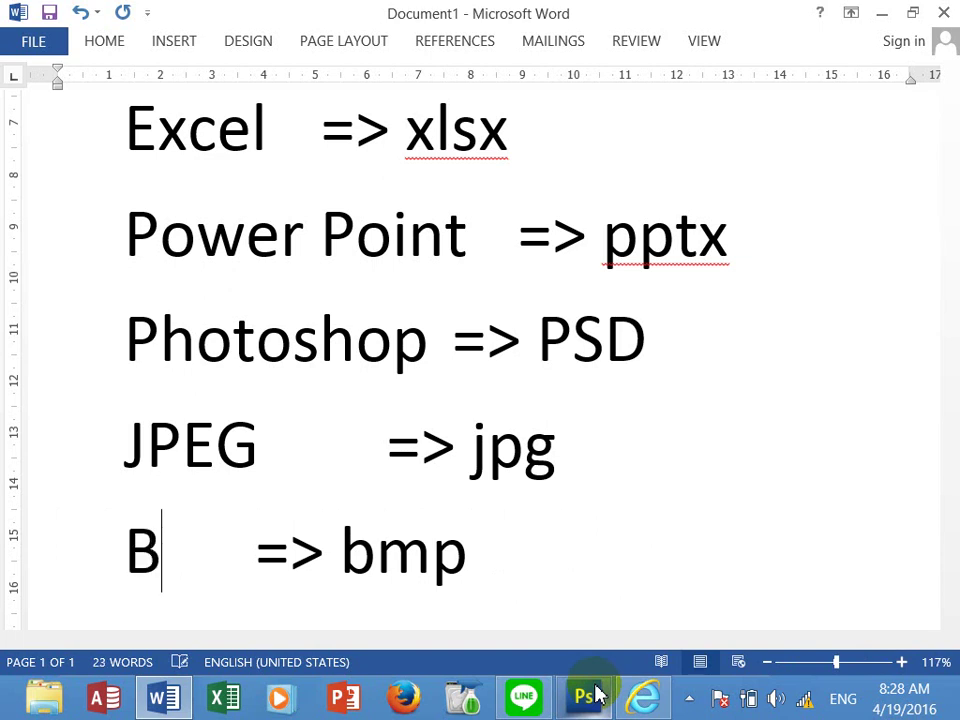
text(itmap)
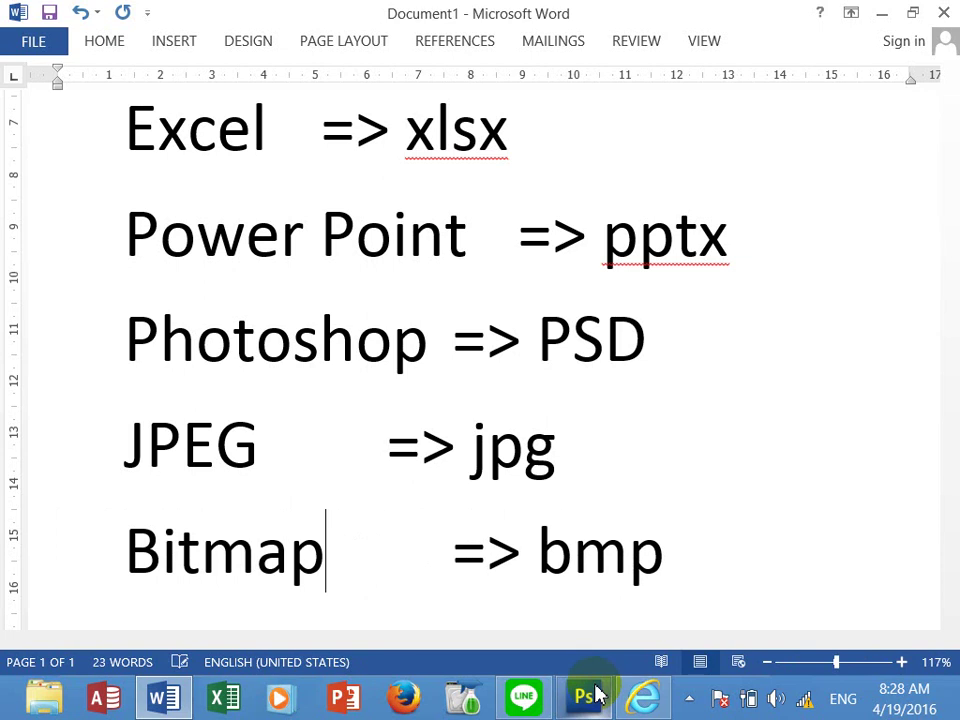
key(Delete)
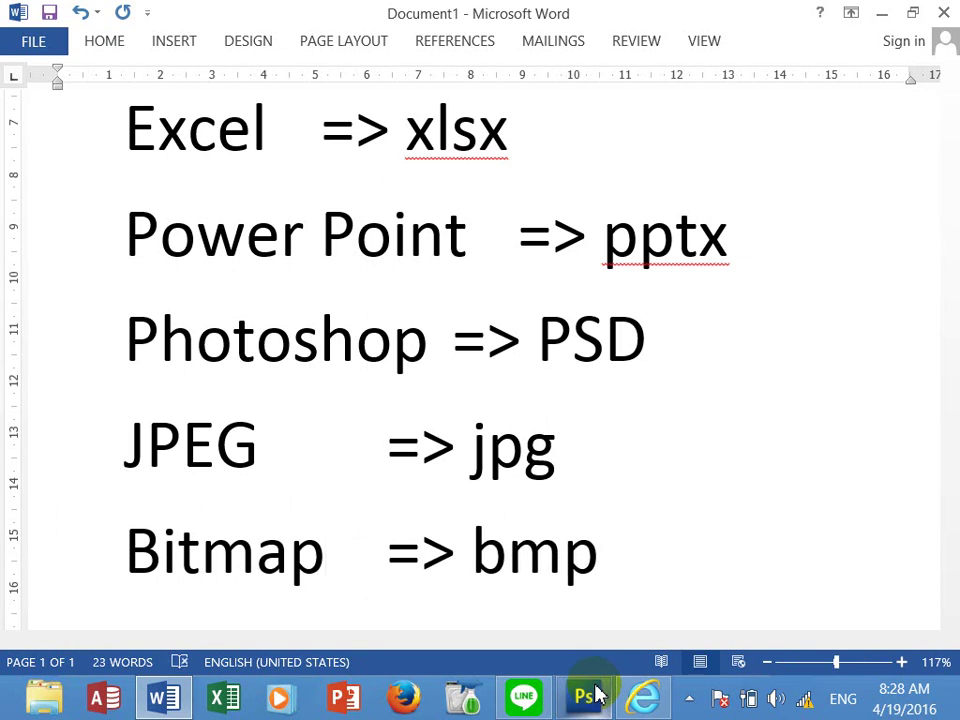
key(Return)
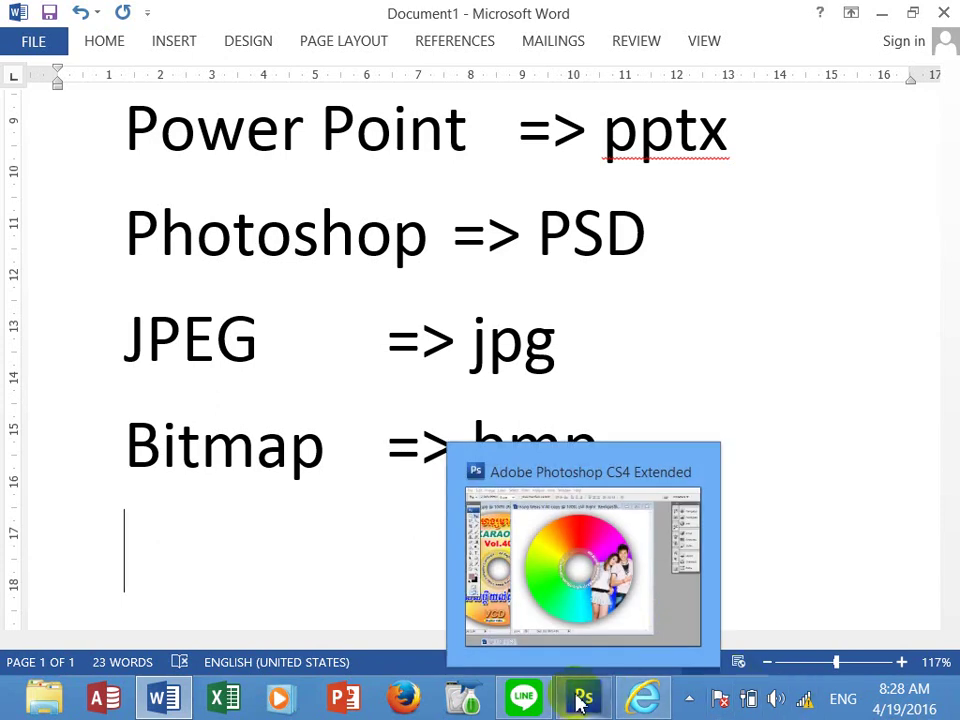
click(583, 697)
click(458, 461)
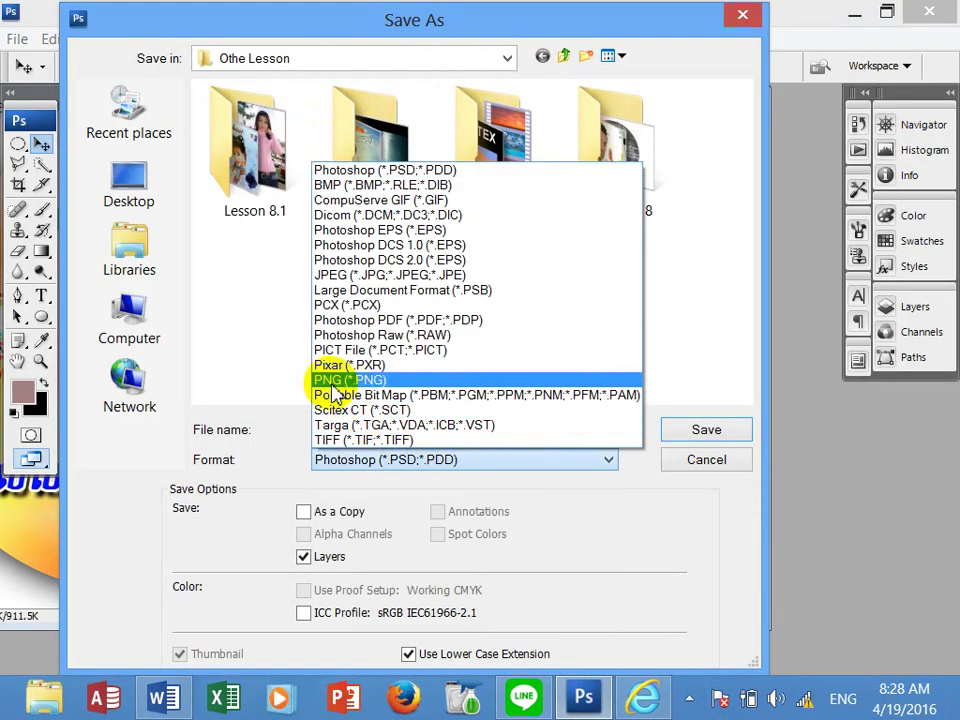
click(724, 549)
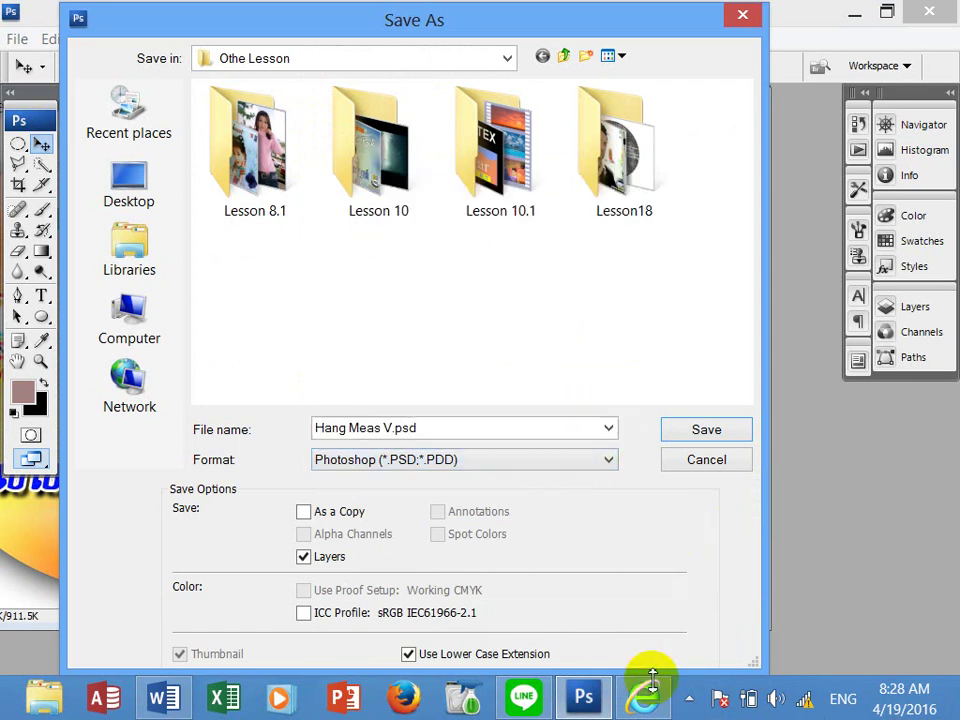
click(584, 705)
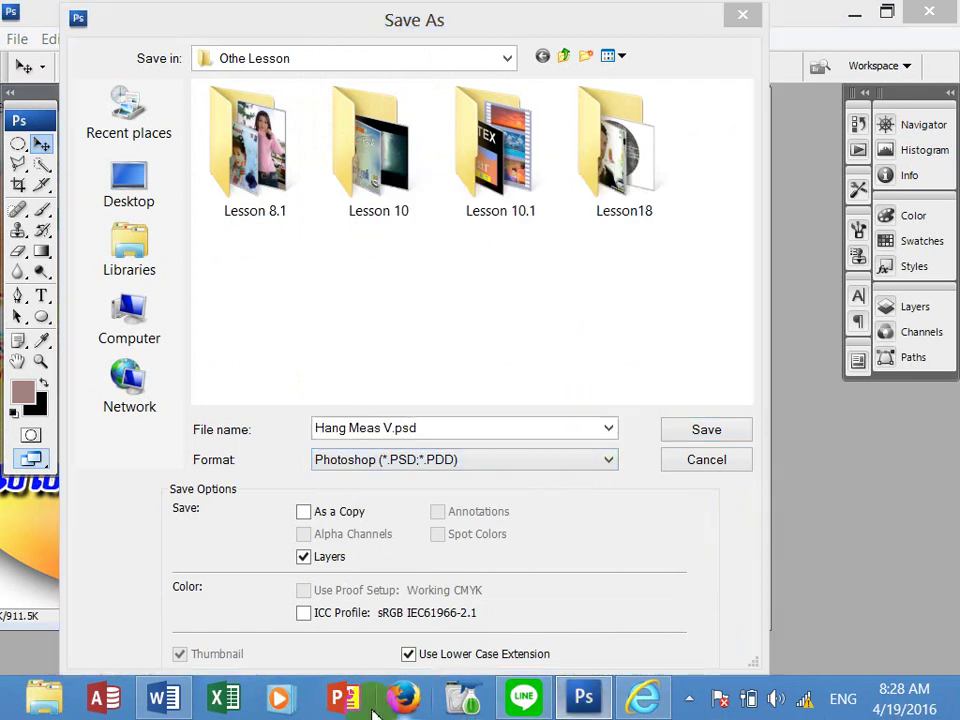
click(164, 698)
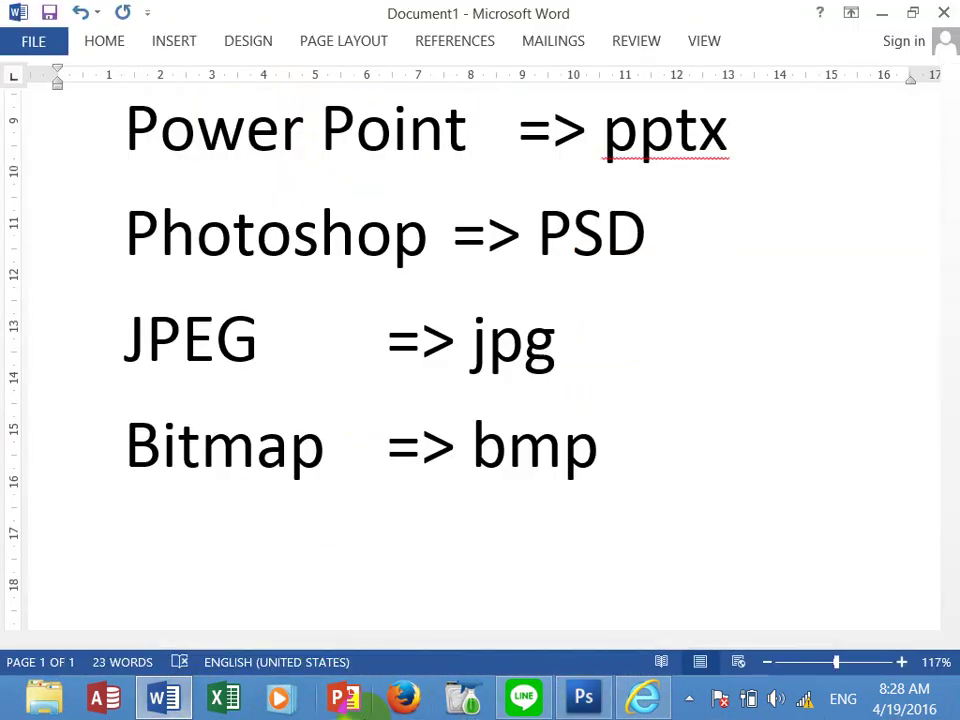
Type the line 'PNG => png (No Background)' with its arrow tab-aligned, fixing typos.
text(PNG)
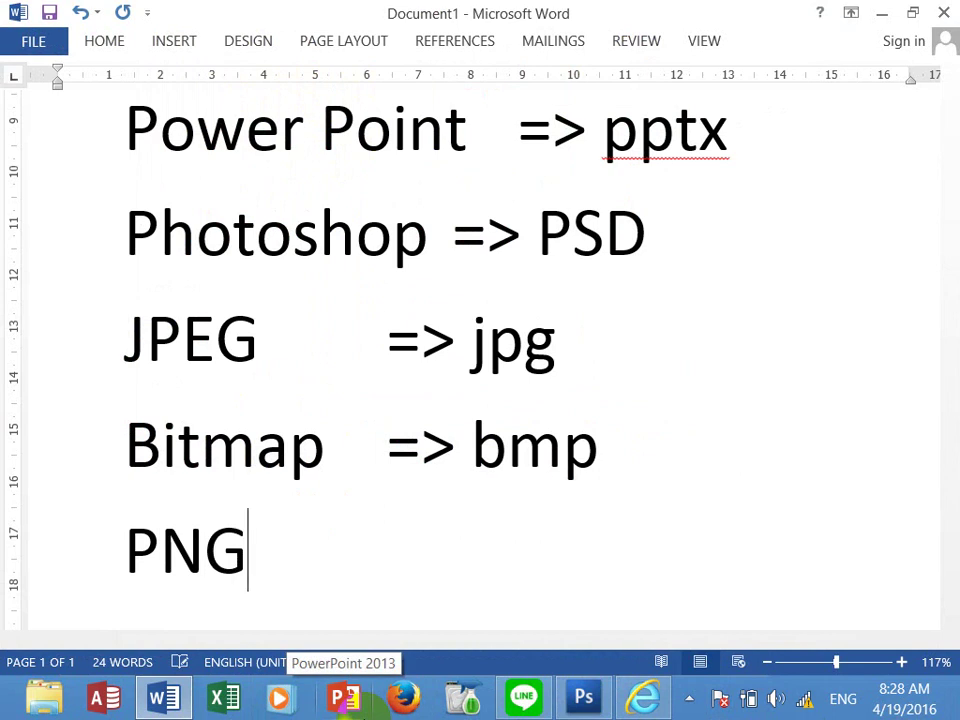
key(Tab)
key(Tab)
key(Tab)
text(=)
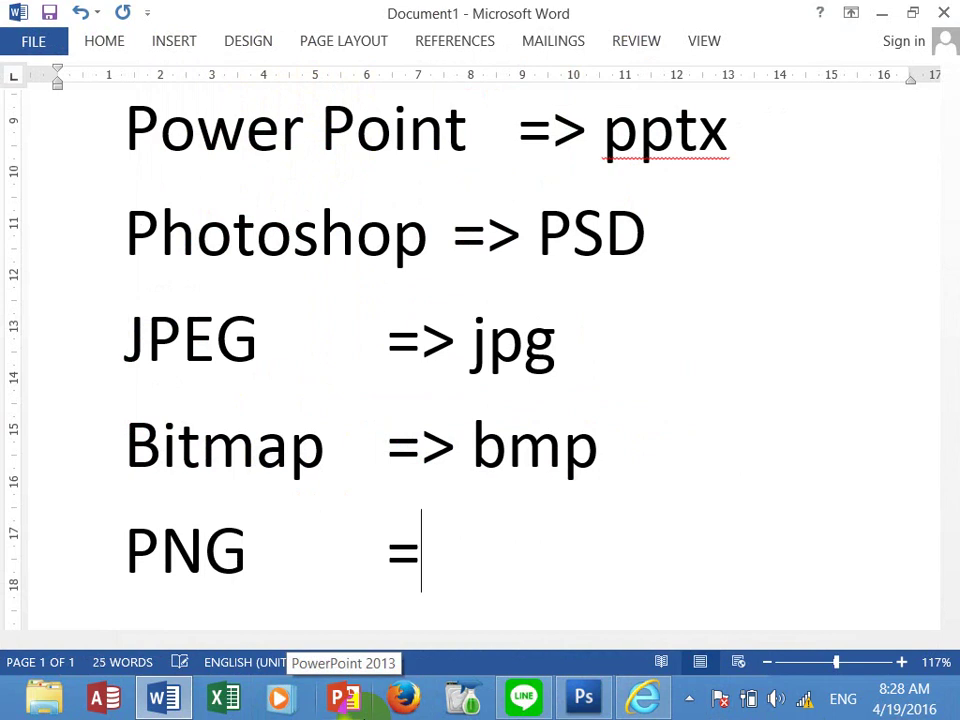
text(> PN)
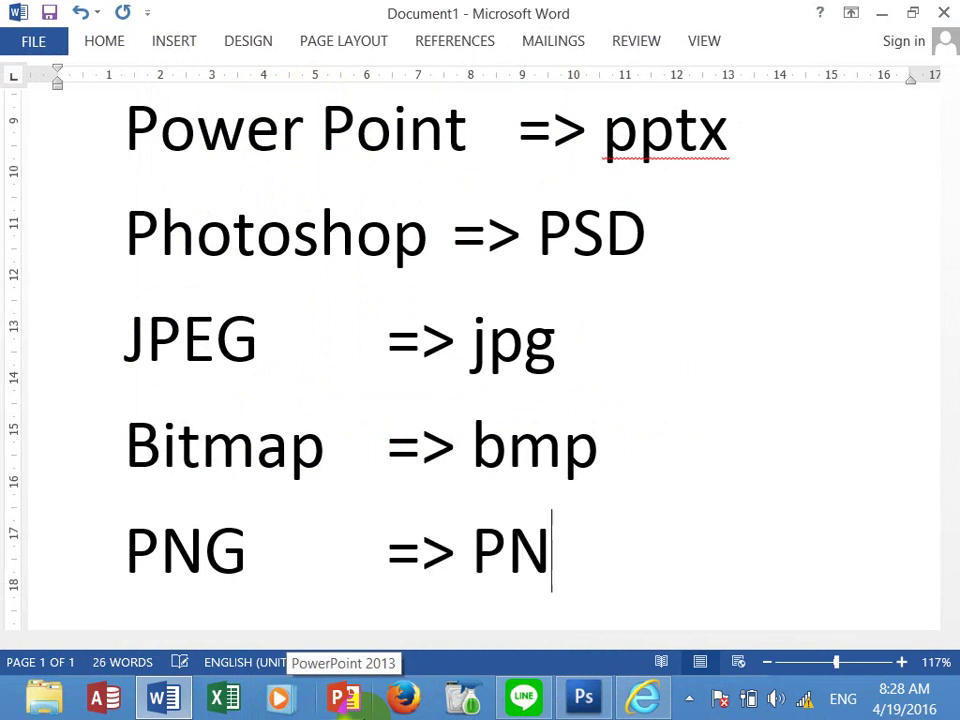
key(BackSpace)
key(BackSpace)
text(png)
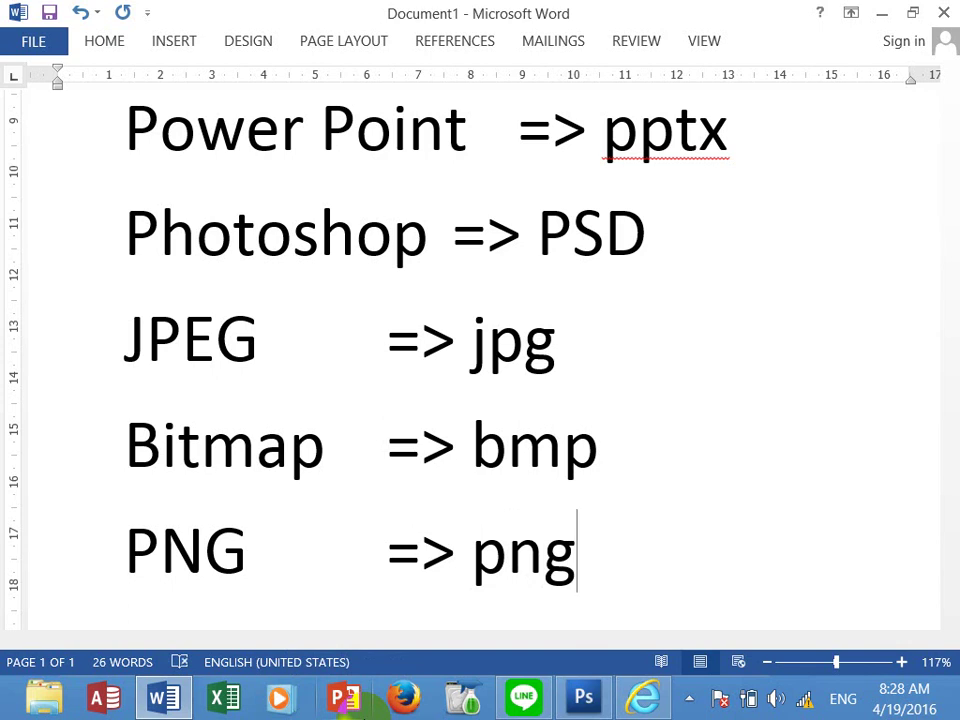
text( (No )
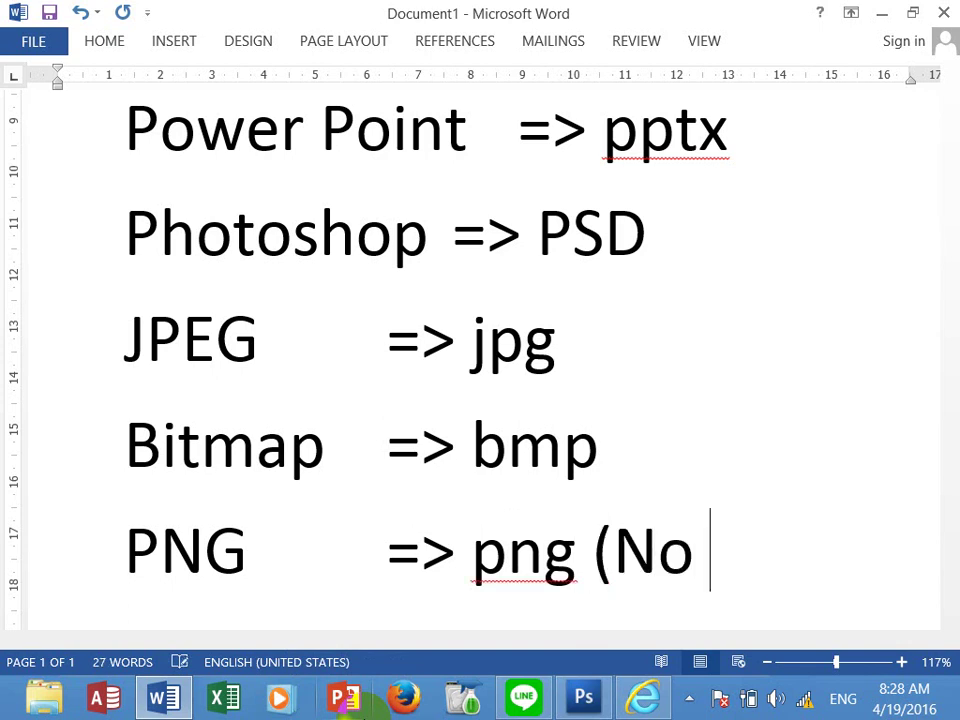
text(Bacgr)
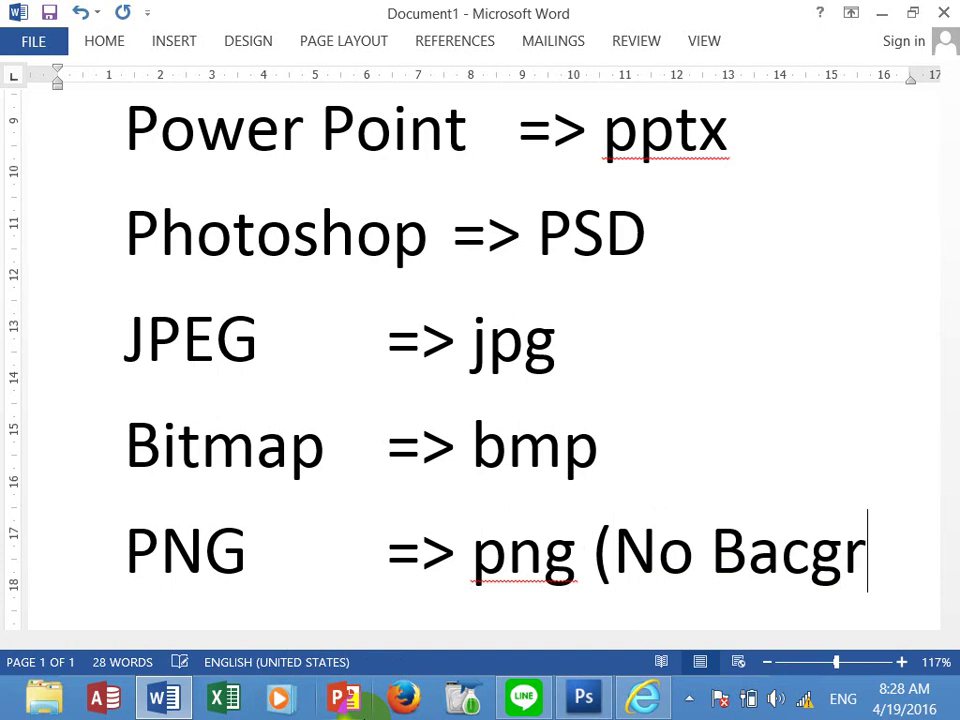
key(BackSpace)
key(BackSpace)
text(kgroun)
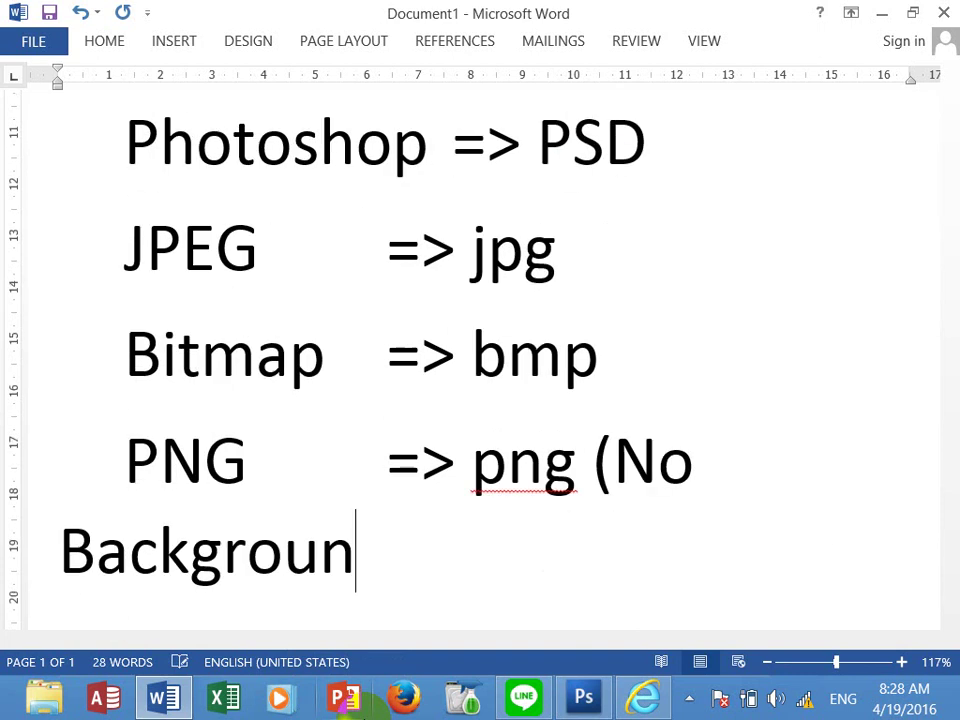
text(d))
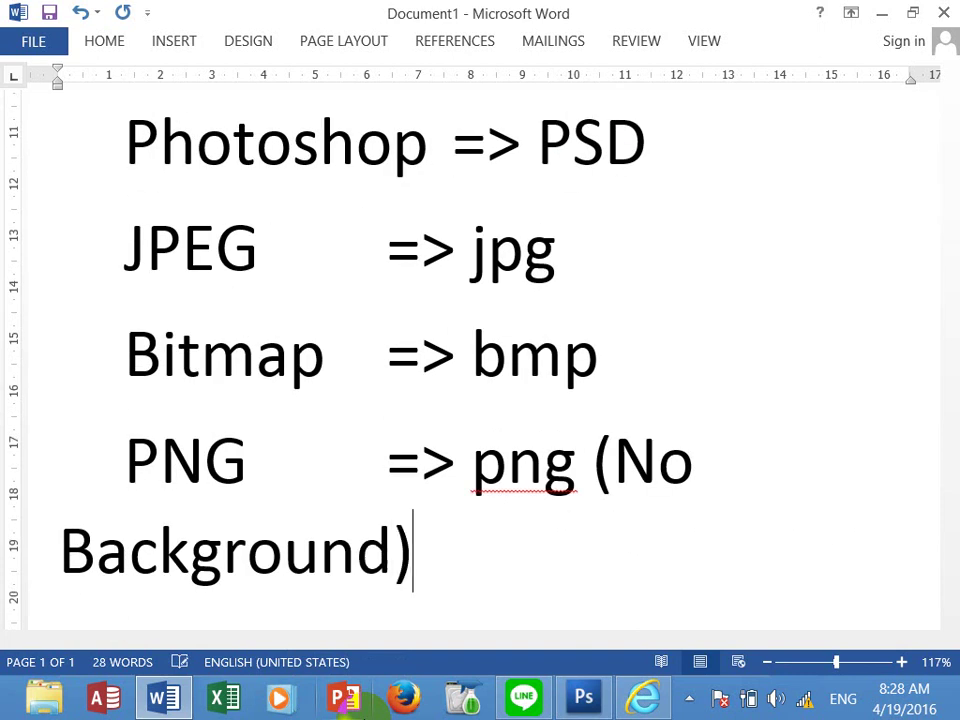
Shrink the PNG line's font two steps so it fits on one line.
key(shift+Up)
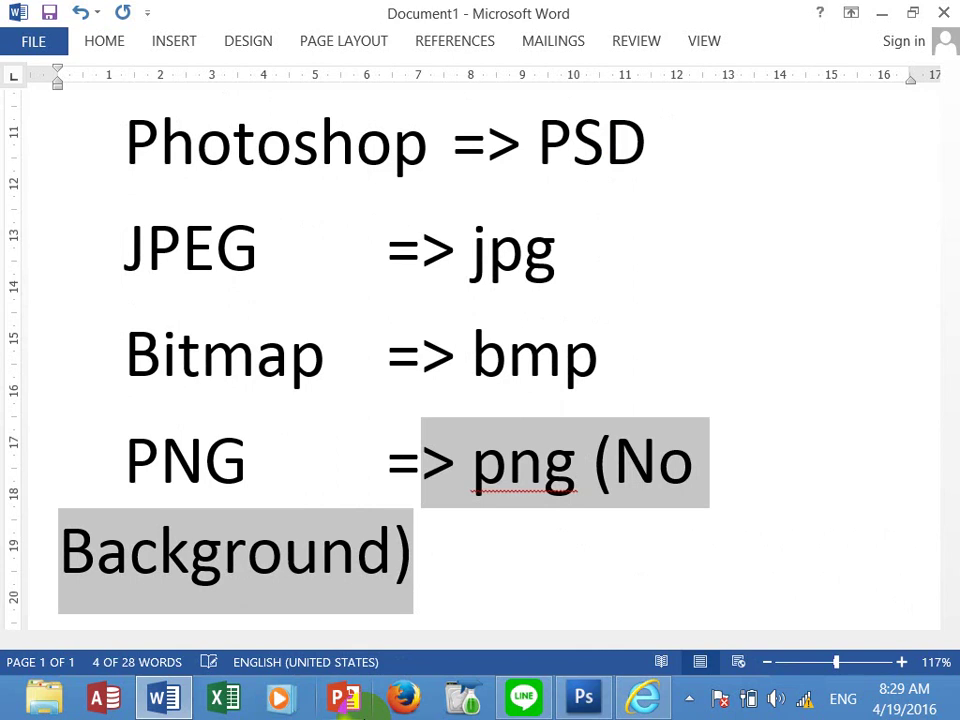
key(shift+Home)
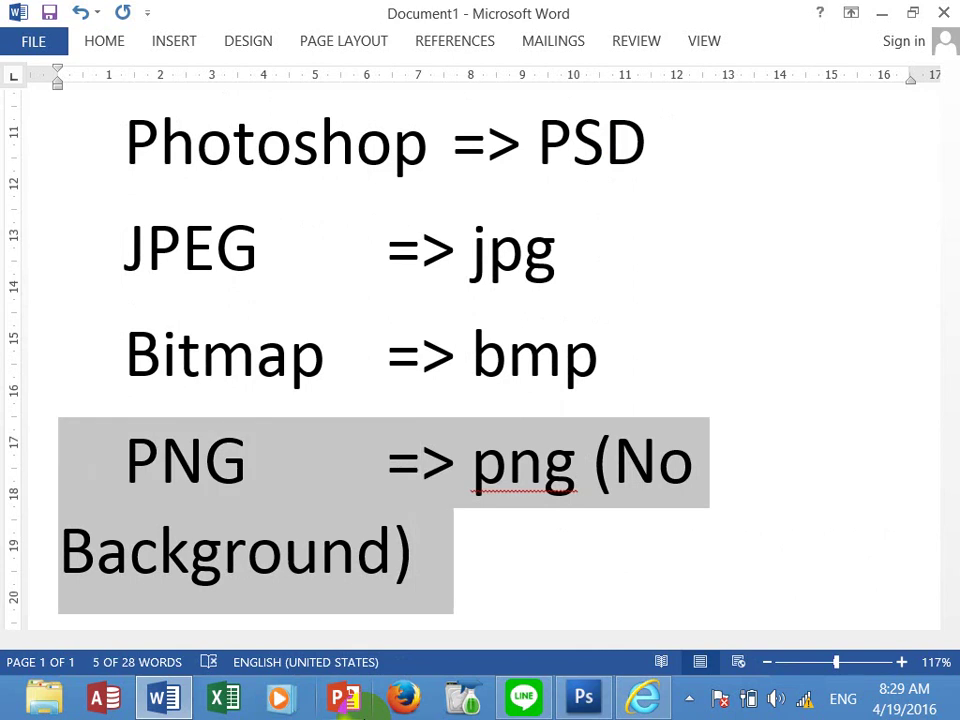
key(ctrl+bracketleft)
key(ctrl+bracketleft)
key(ctrl+bracketleft)
key(ctrl+bracketleft)
key(ctrl+bracketleft)
key(ctrl+bracketleft)
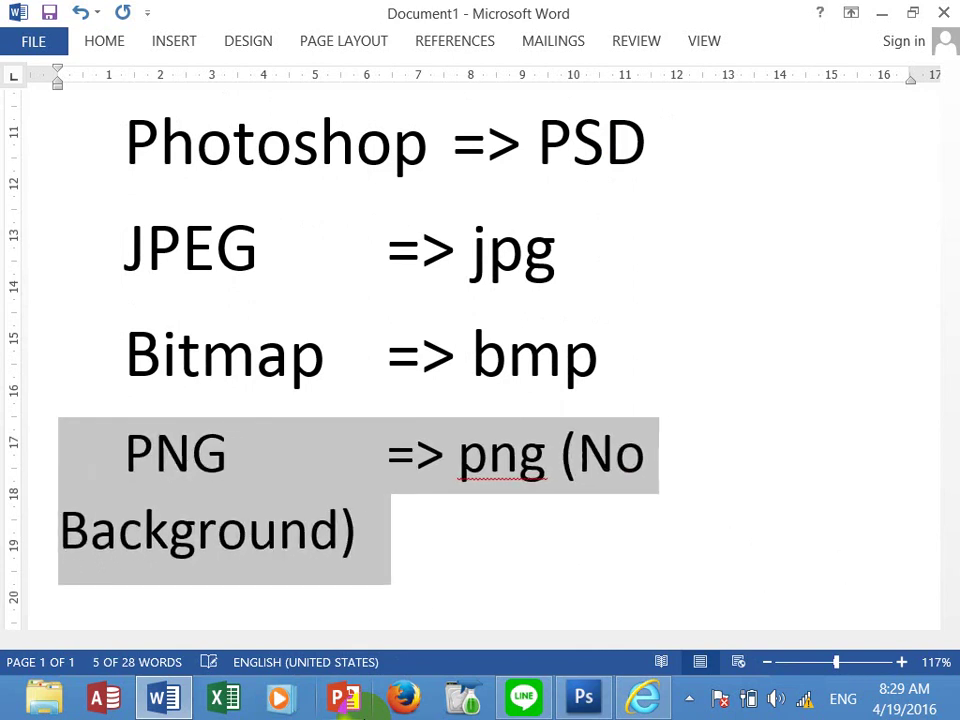
key(ctrl+bracketleft)
key(ctrl+bracketleft)
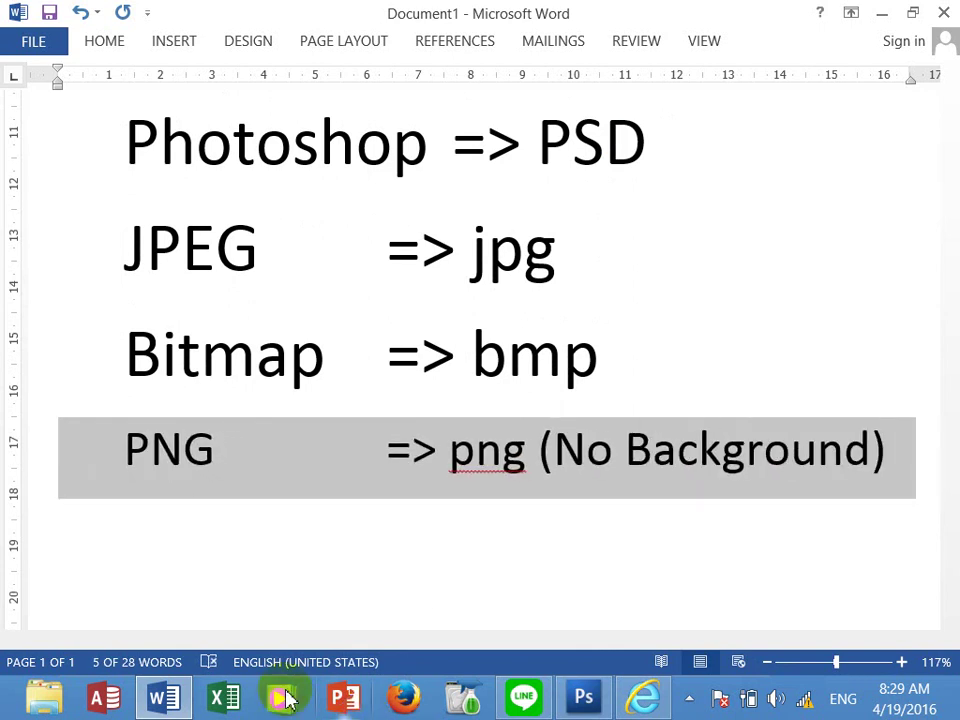
click(697, 452)
drag(541, 452, 831, 448)
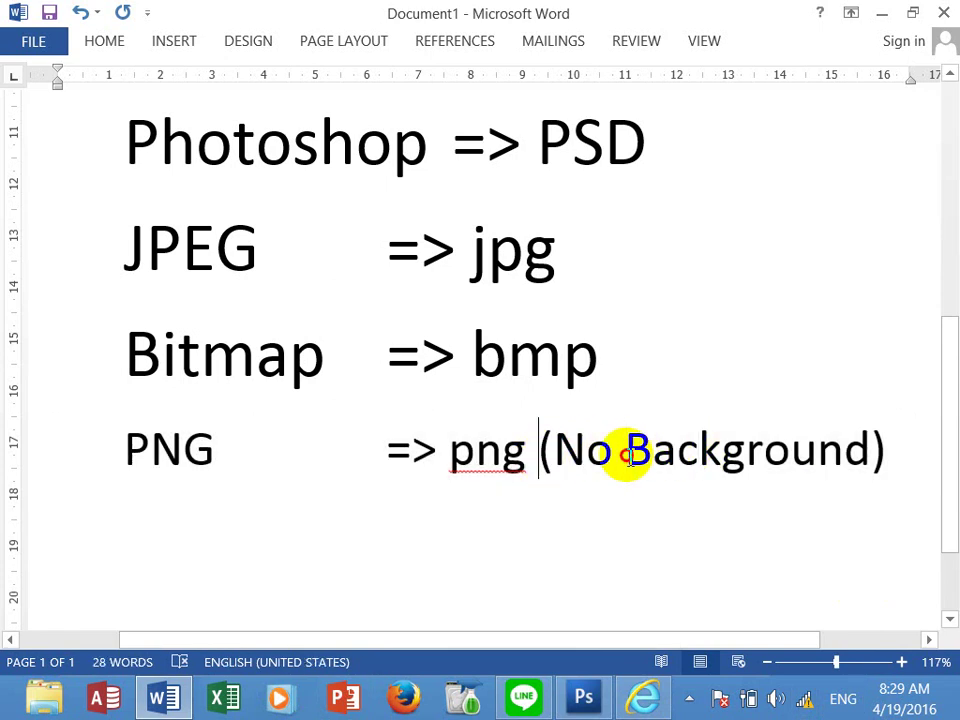
click(680, 458)
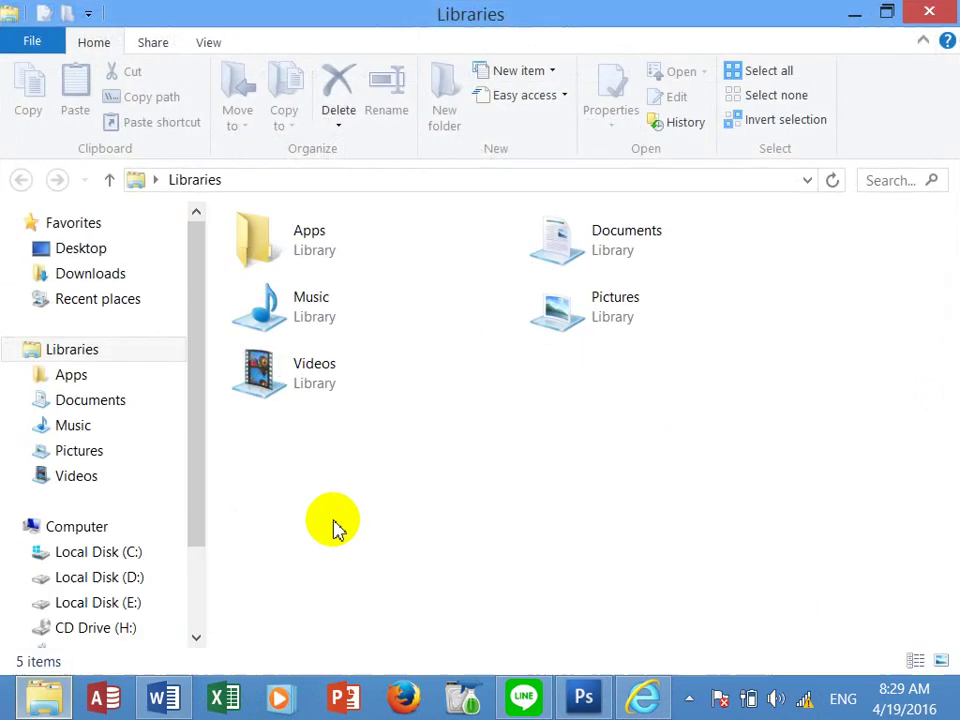
Browse to D:\FOR TEACH\2-Graphic Design\FS\Wedding and play then close wedding.swf.
click(100, 577)
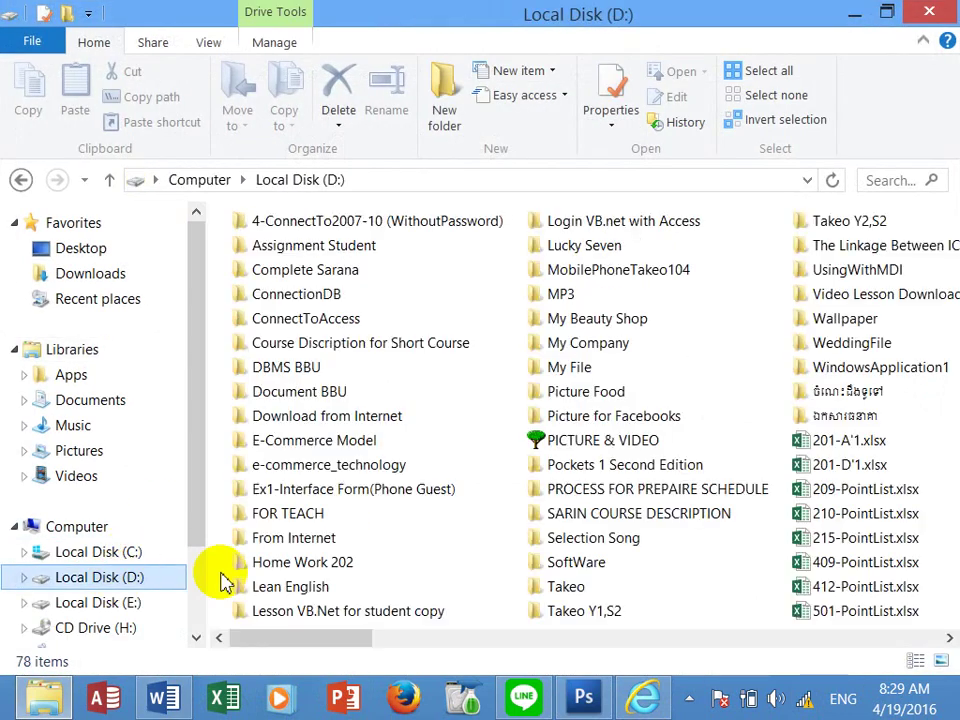
double_click(292, 515)
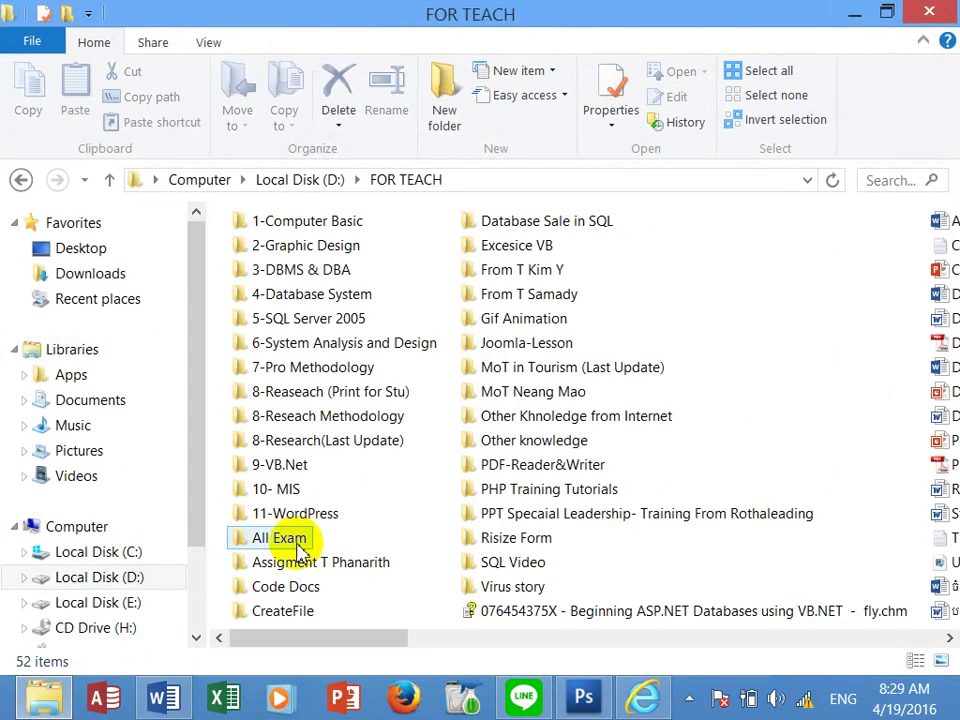
double_click(304, 248)
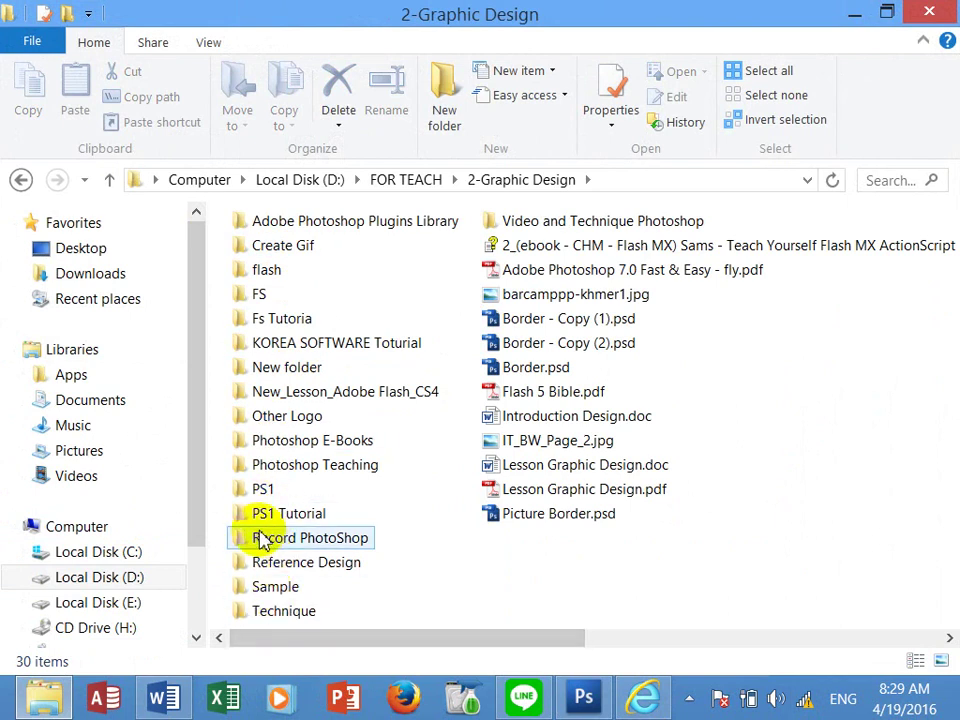
double_click(257, 318)
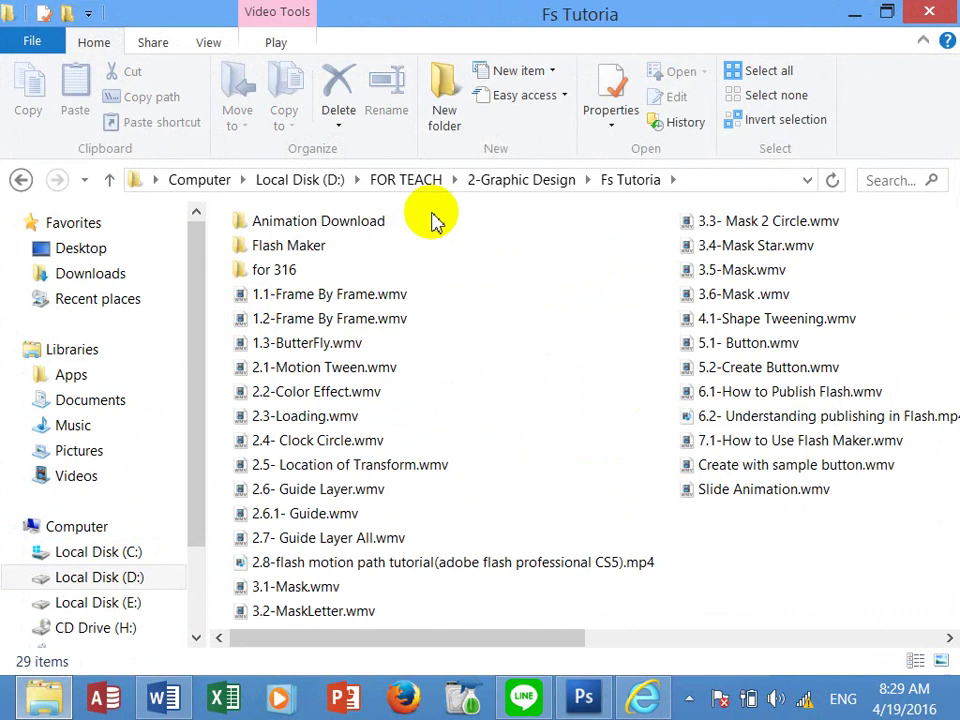
click(505, 181)
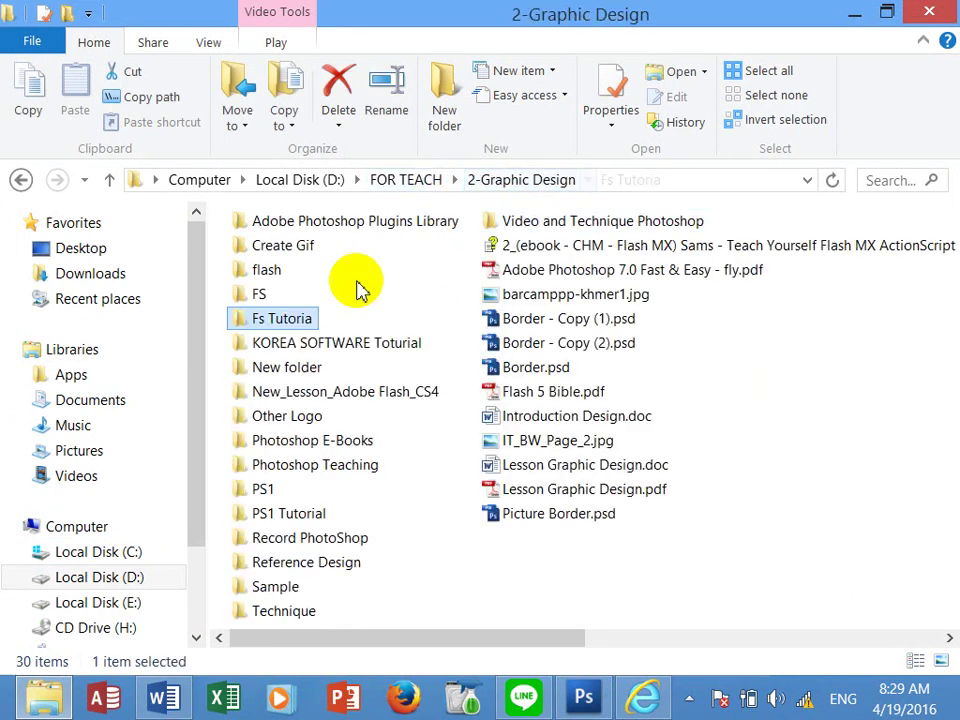
double_click(255, 292)
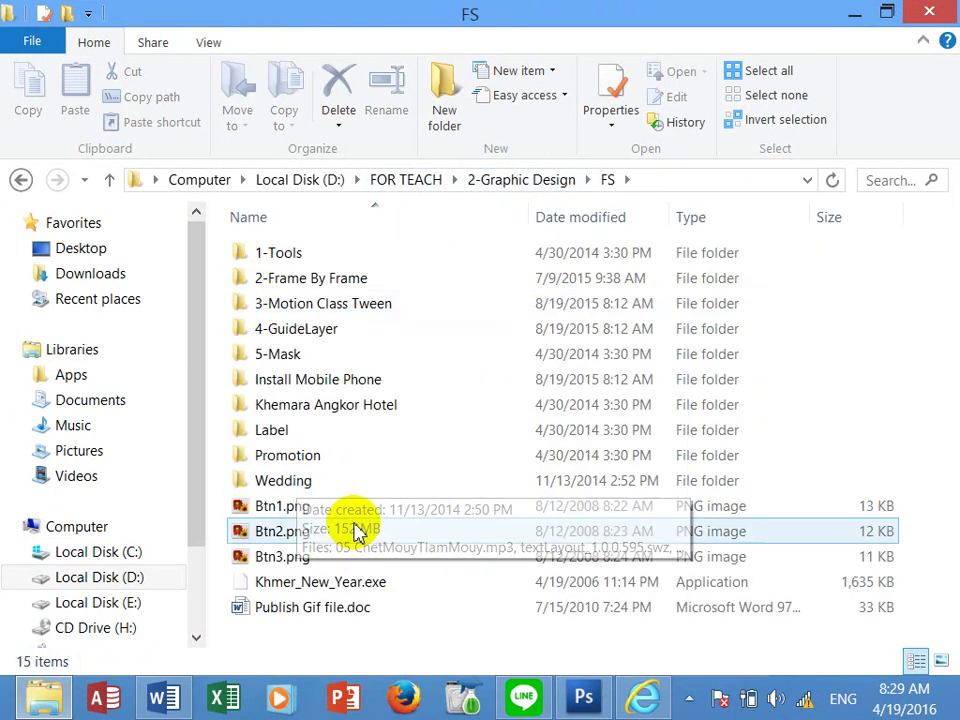
double_click(283, 481)
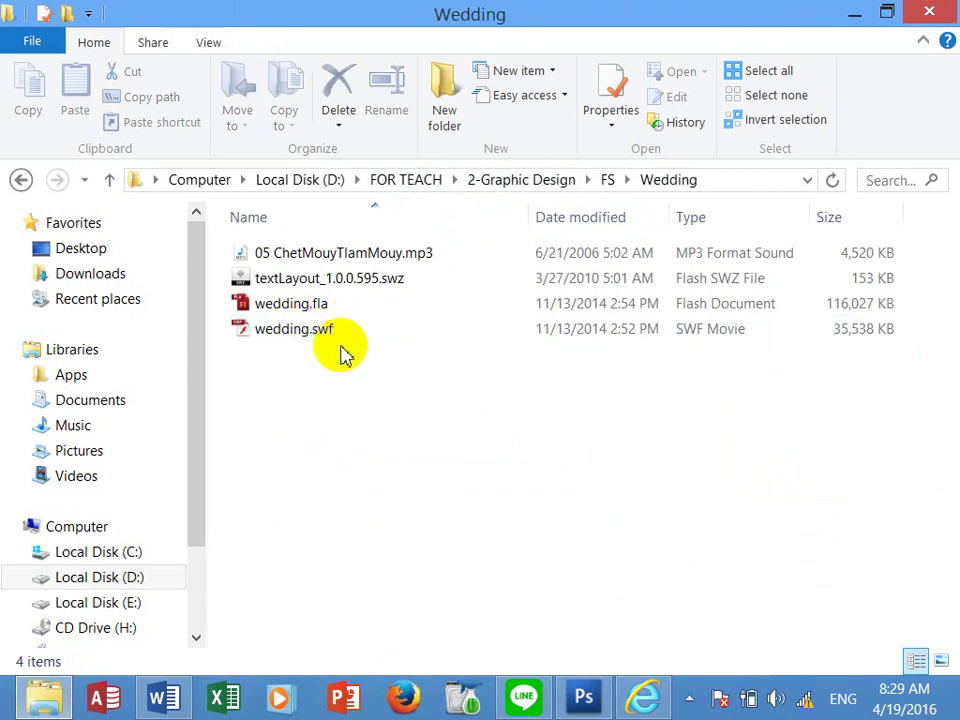
double_click(300, 332)
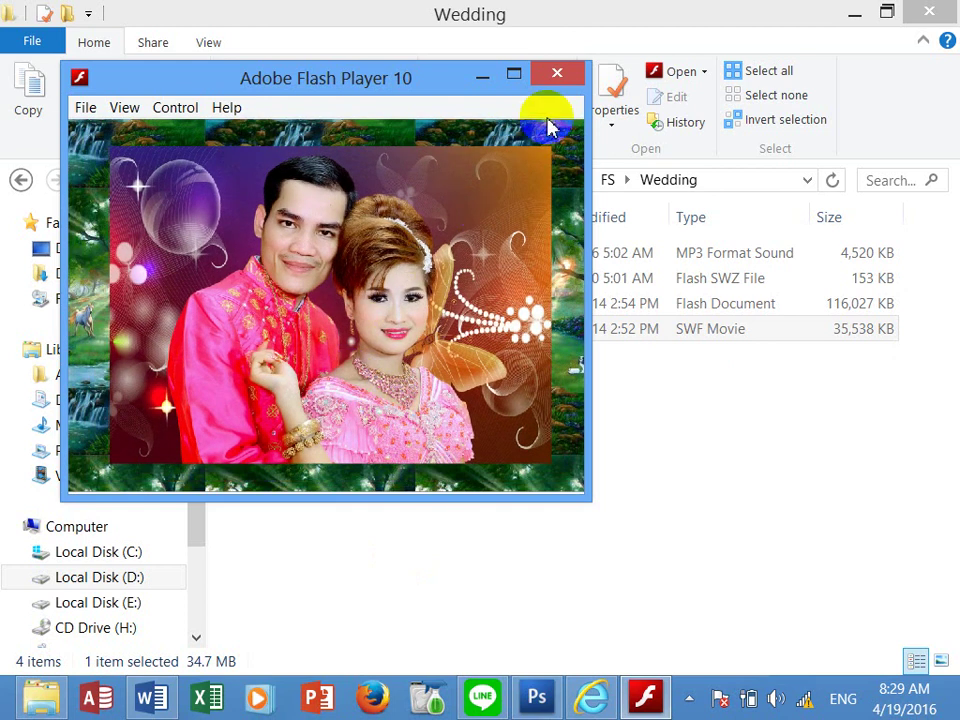
click(557, 73)
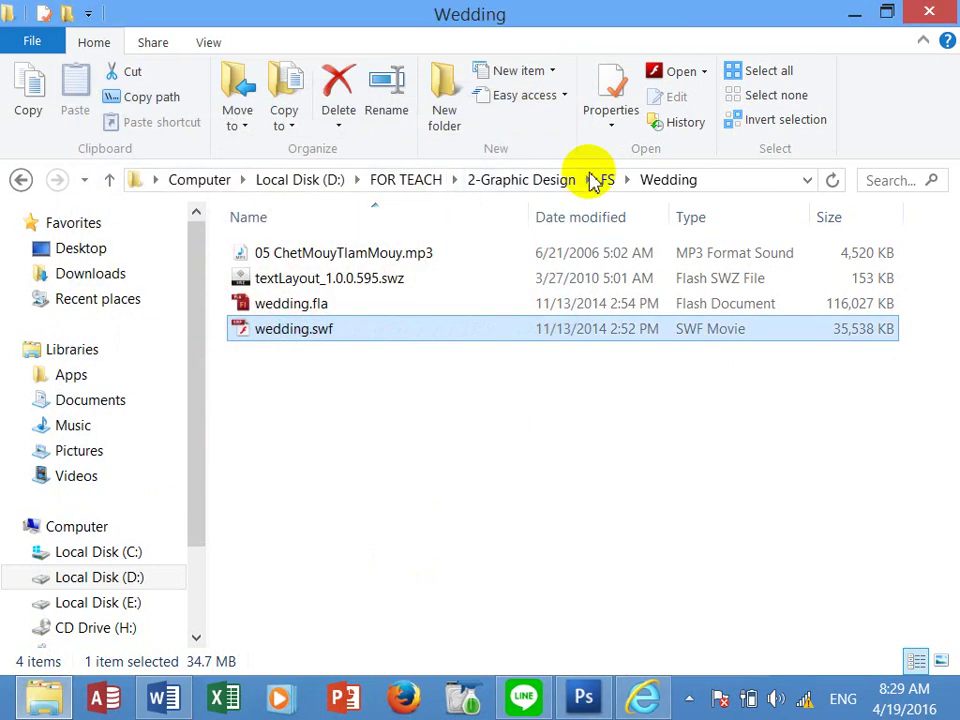
Open FS\Promotion\Icon Promotion, play Icon.swf past its intro, then close it.
click(607, 180)
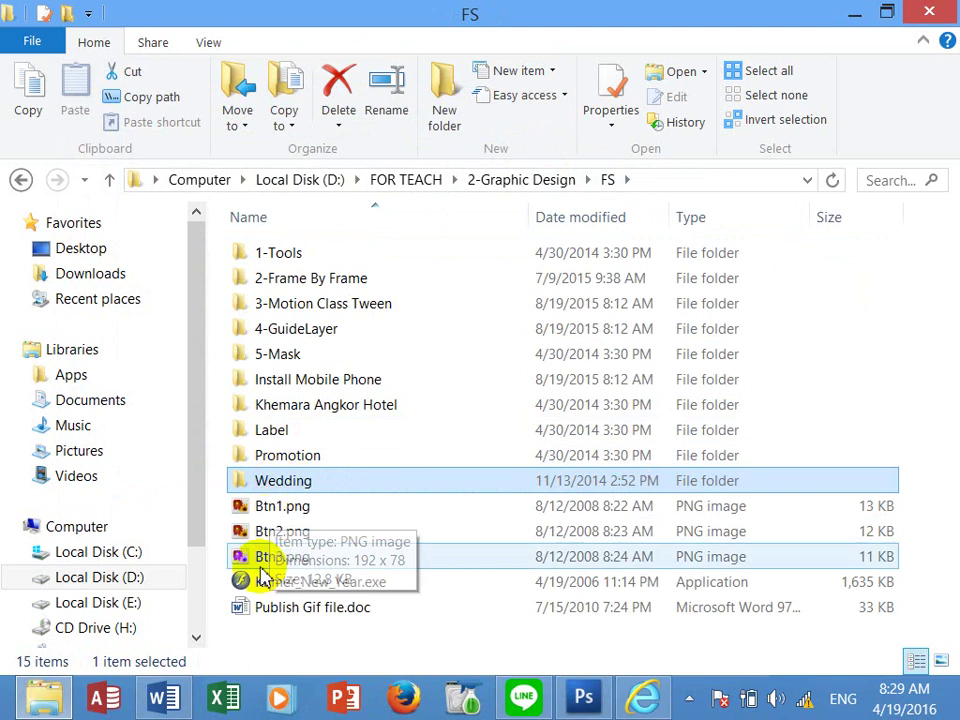
double_click(283, 457)
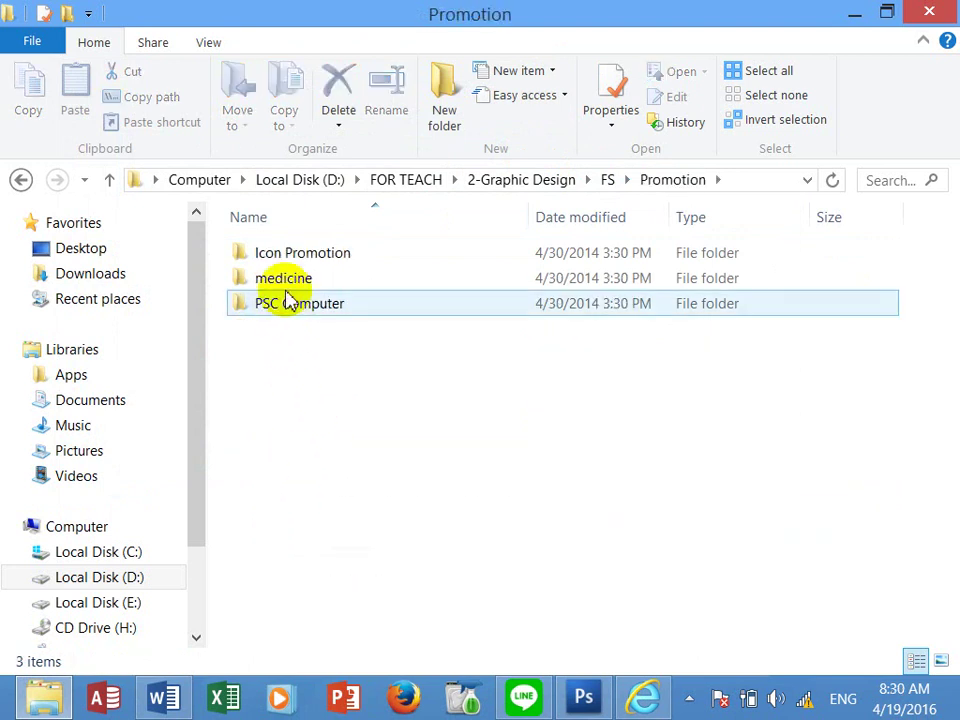
double_click(292, 255)
double_click(290, 304)
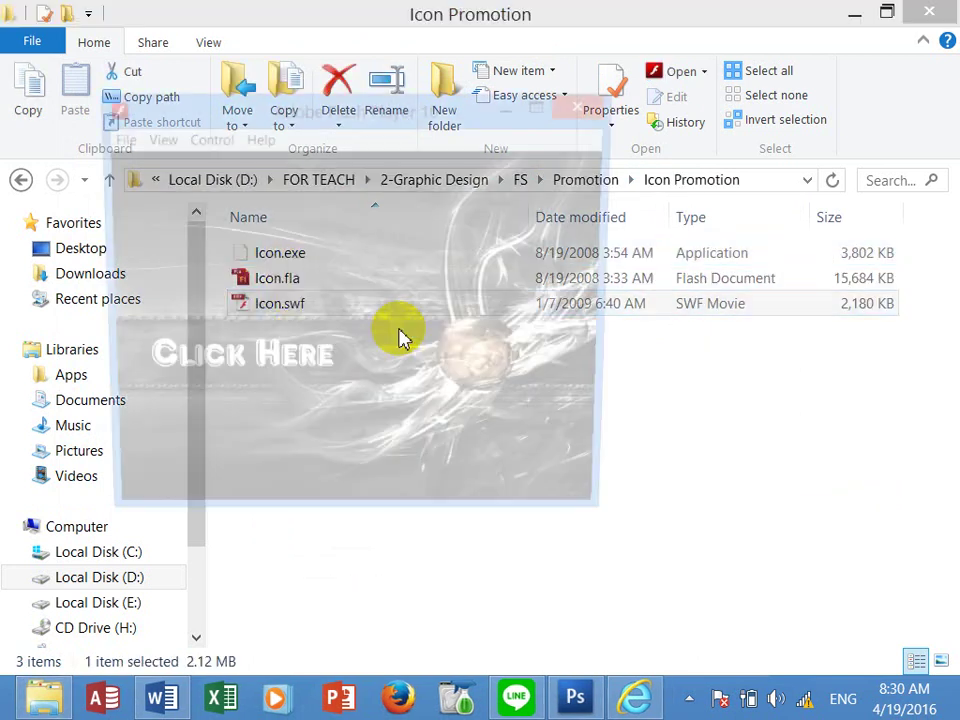
click(296, 369)
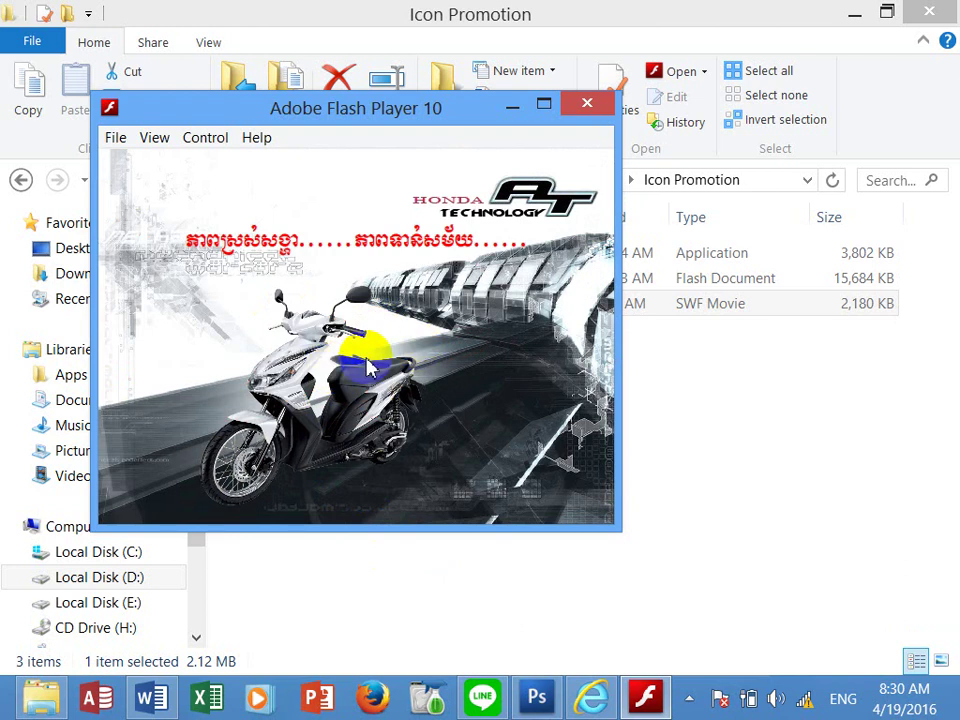
click(588, 104)
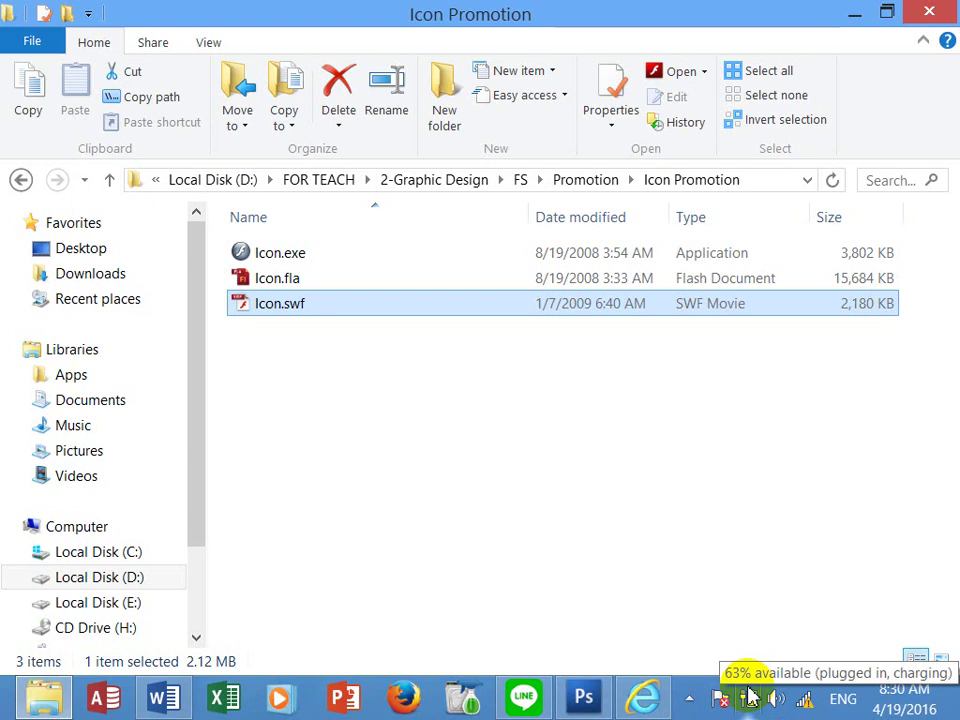
Switch from Photoshop's Save As dialog to Word and select the whole extension list.
click(584, 697)
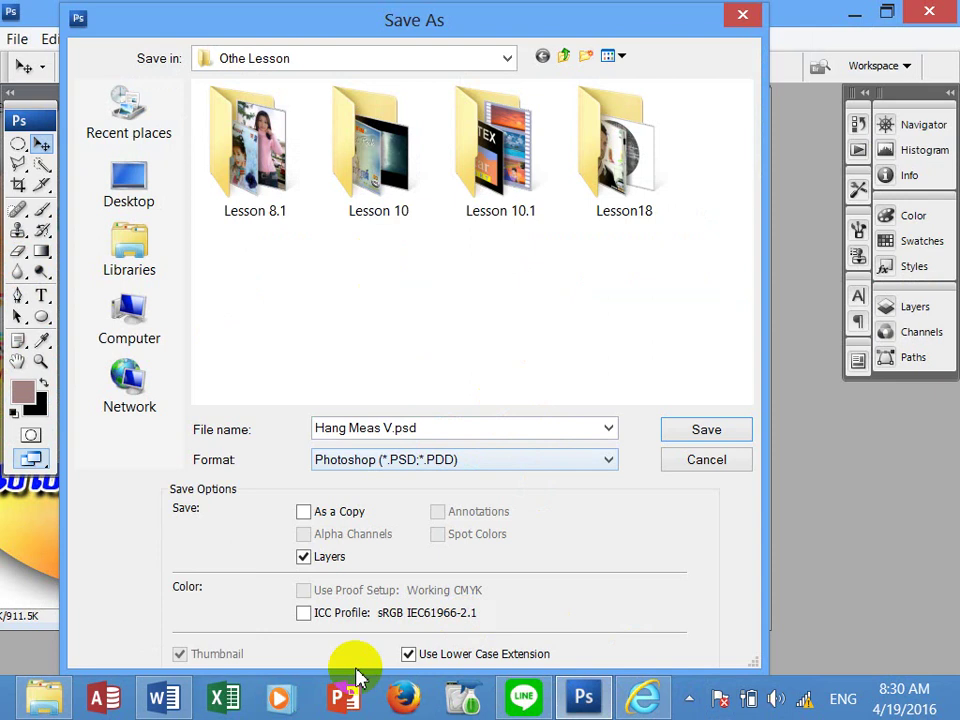
click(168, 698)
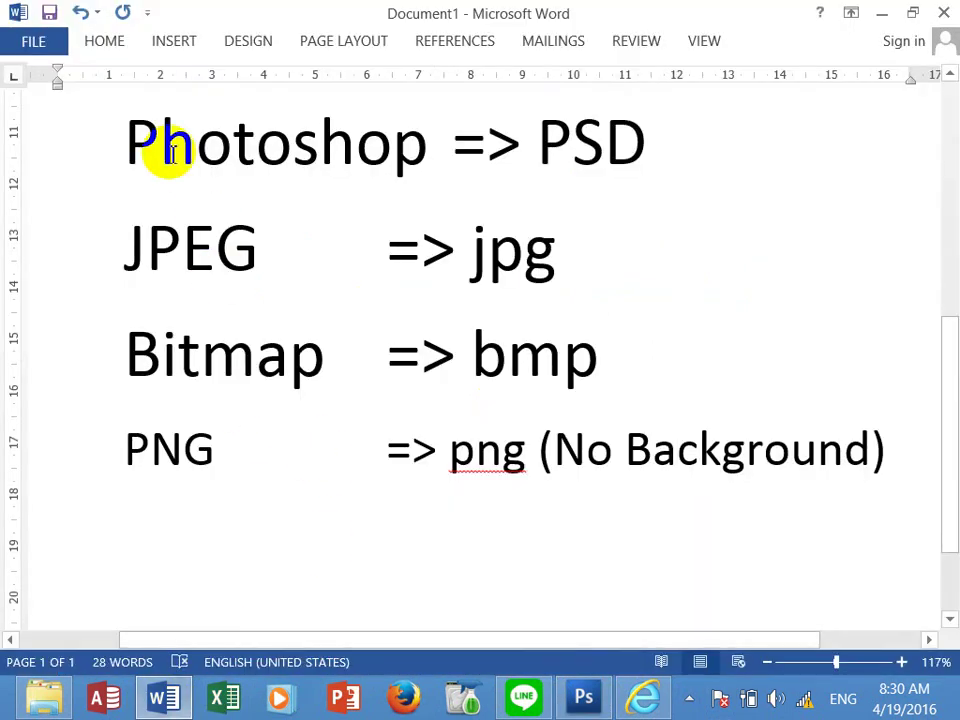
drag(125, 137, 890, 450)
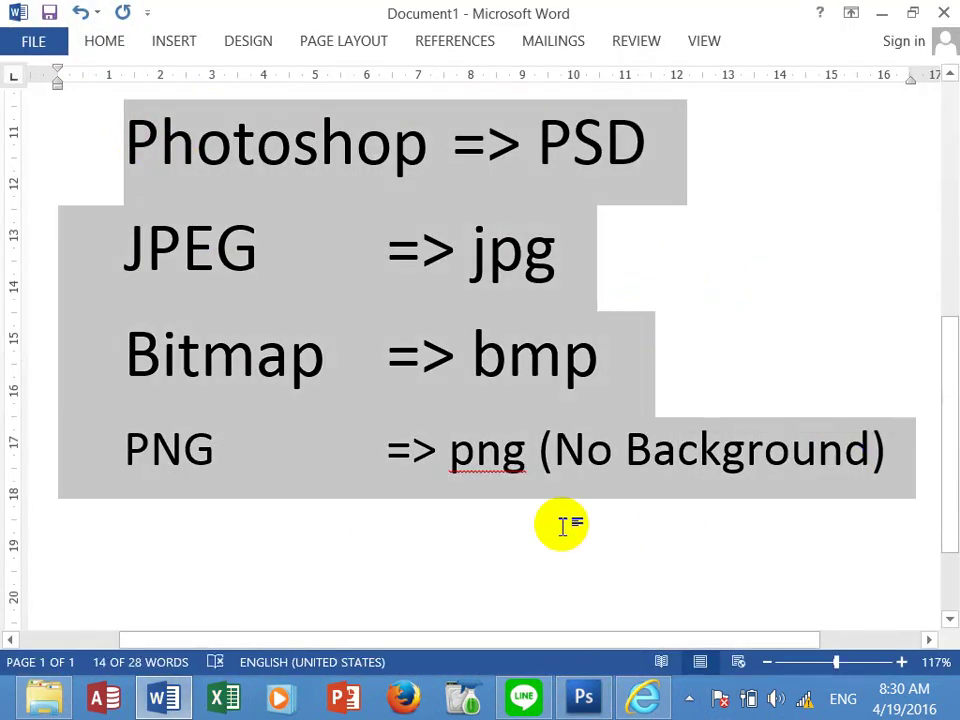
click(580, 493)
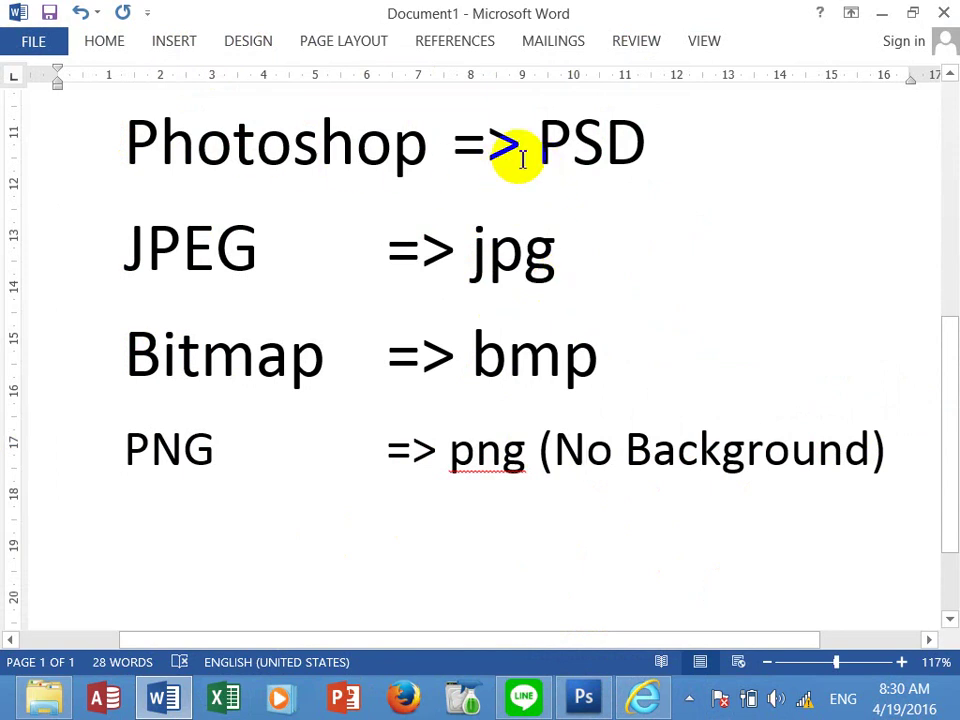
Highlight PSD, jpg and bmp in turn, then return to Photoshop's Save As dialog.
drag(540, 140, 698, 146)
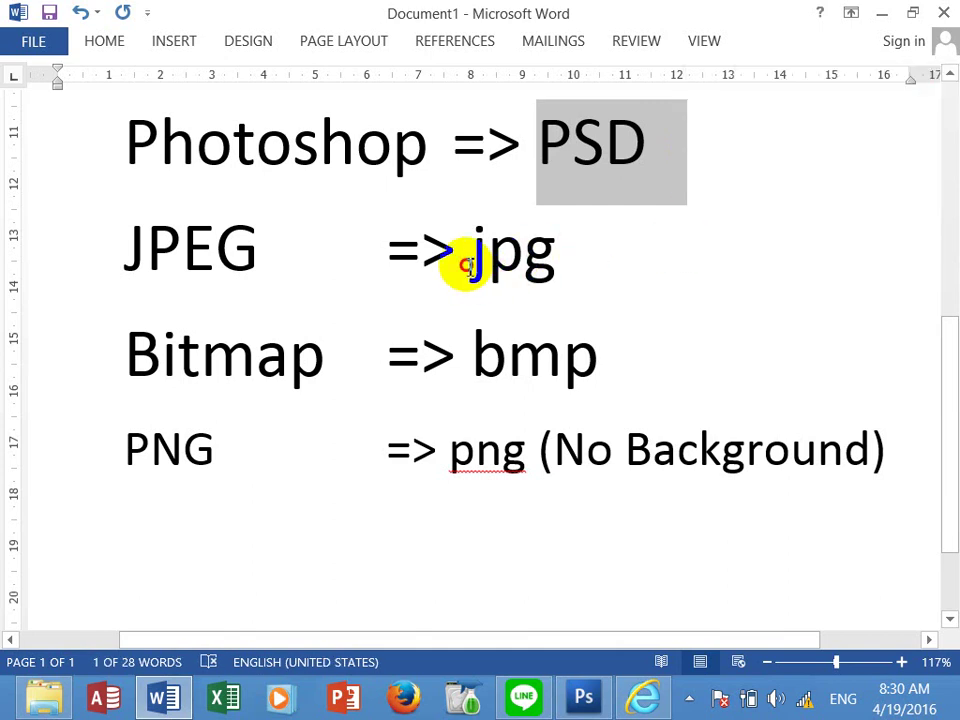
drag(465, 262, 563, 265)
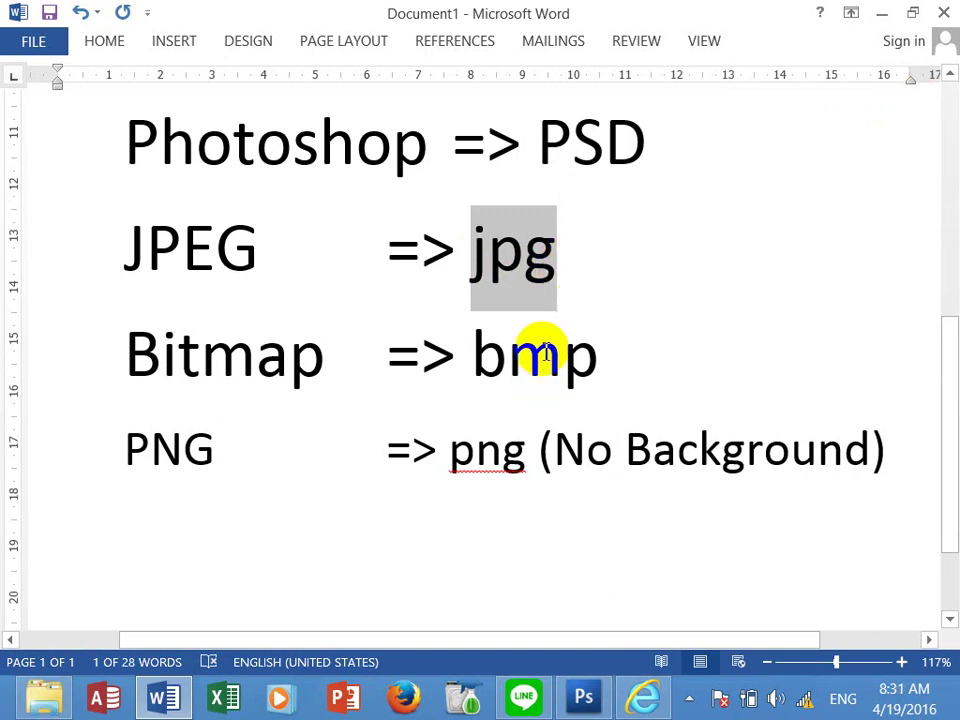
drag(467, 364, 662, 371)
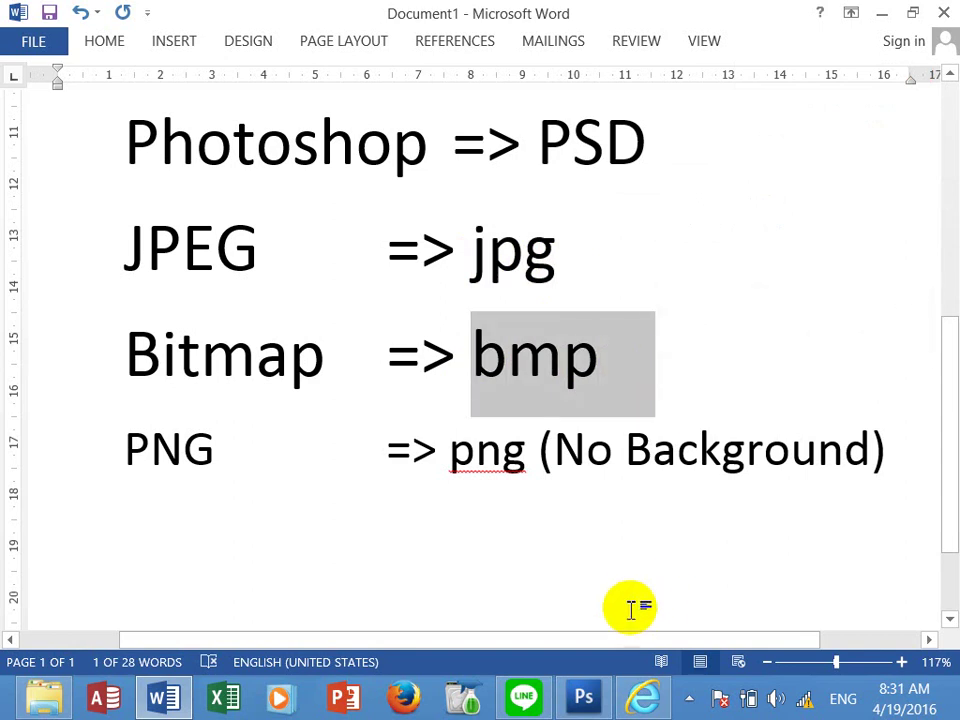
click(592, 700)
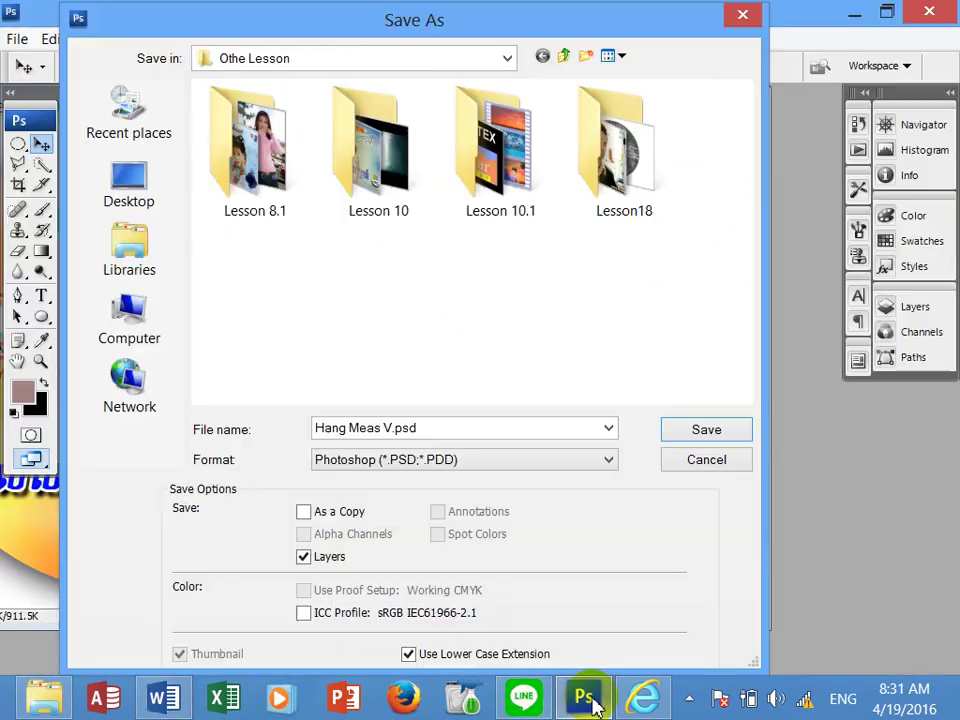
Check Photoshop's save format list, keep Photoshop (*.PSD), and return to the Word list.
click(478, 462)
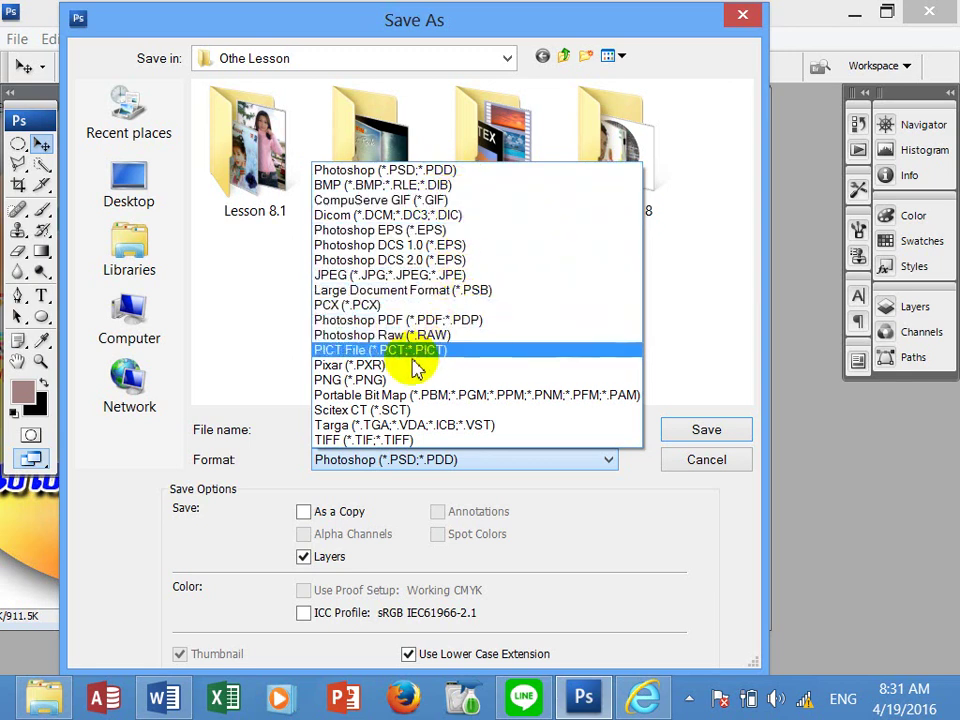
click(678, 655)
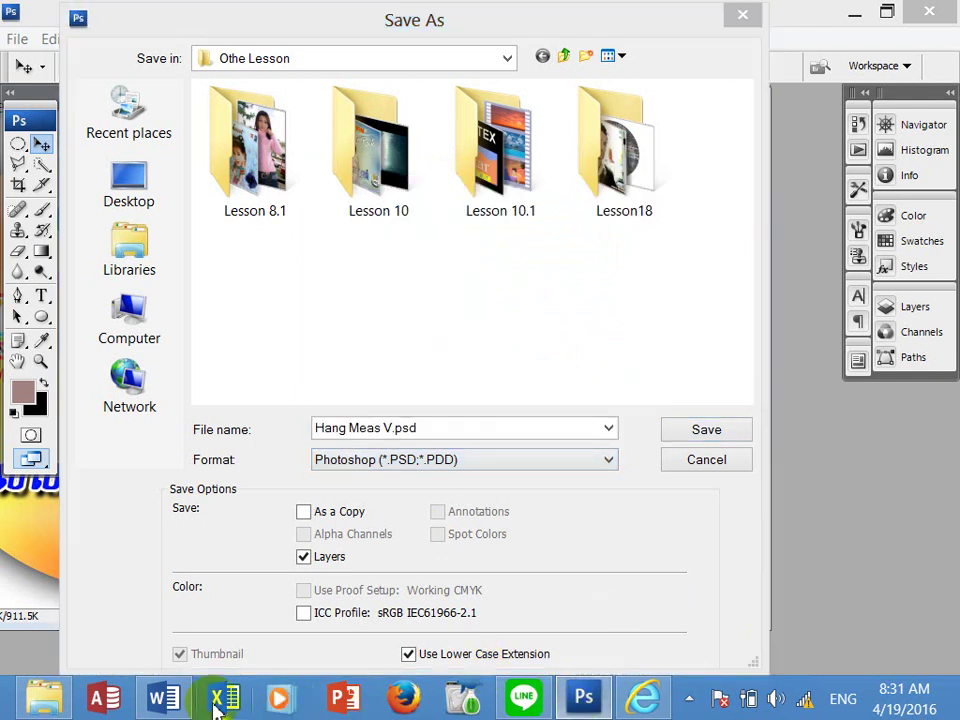
click(166, 701)
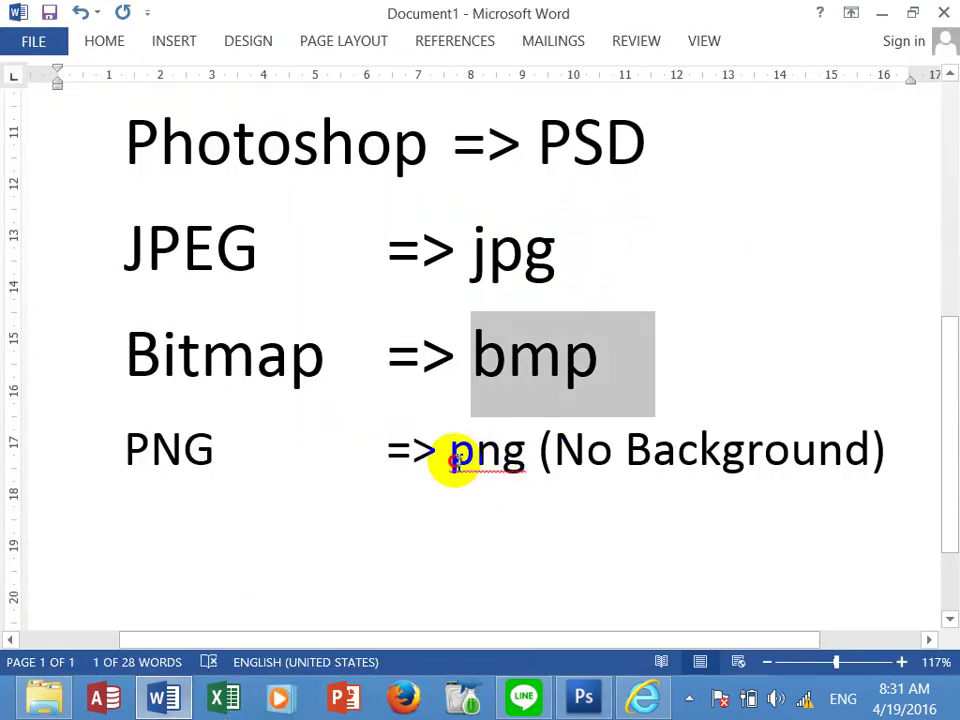
Highlight png, bmp and jpg in turn in the Word list, then bring up File Explorer.
drag(452, 458, 537, 458)
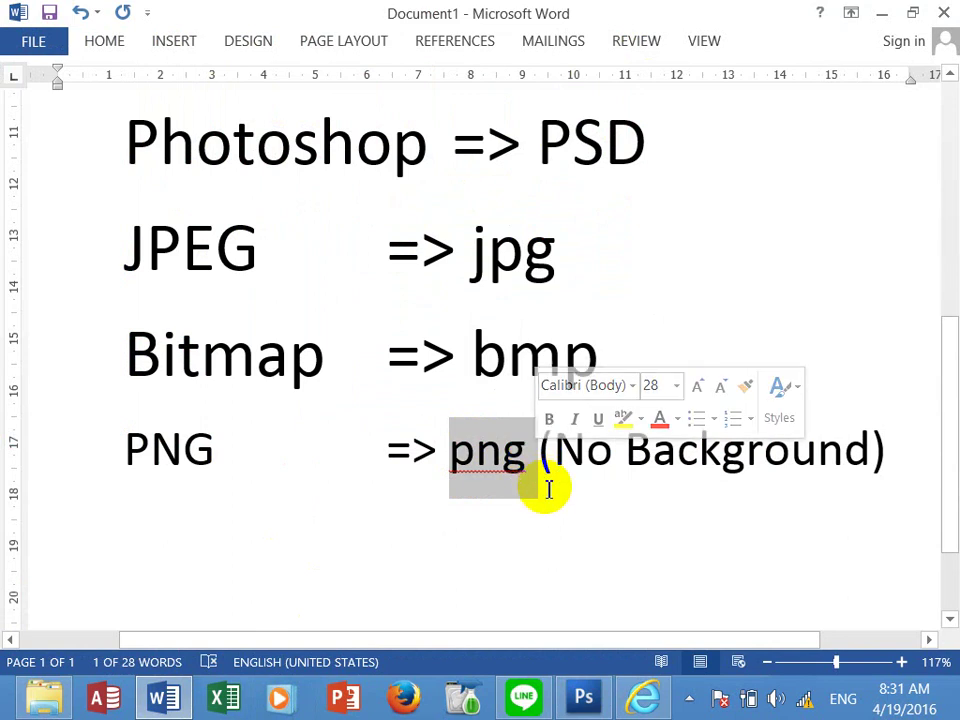
click(446, 514)
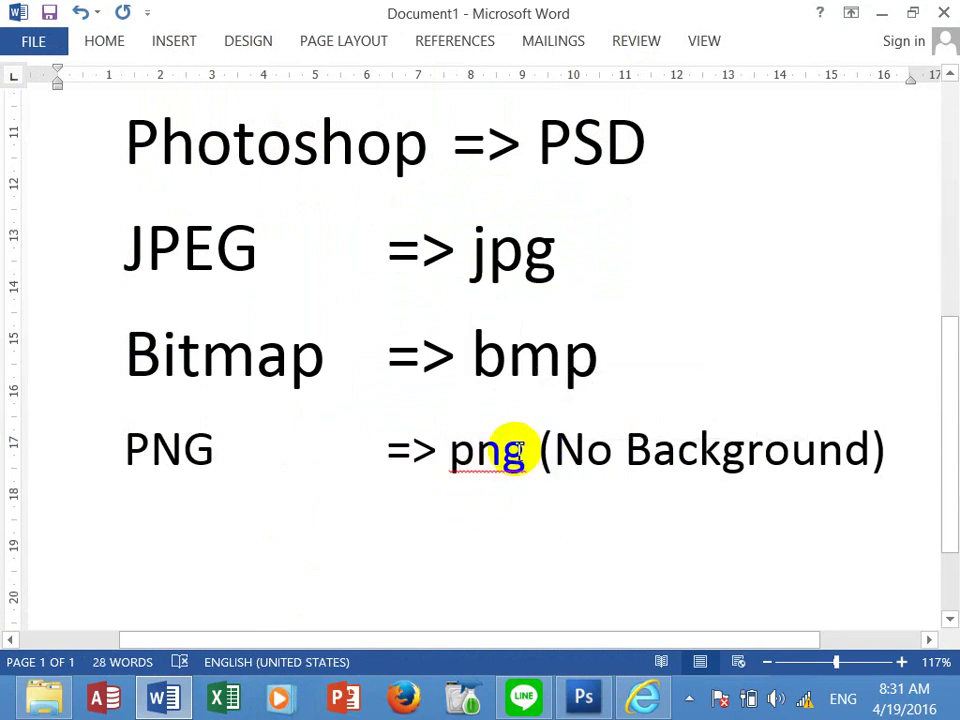
drag(452, 455, 520, 452)
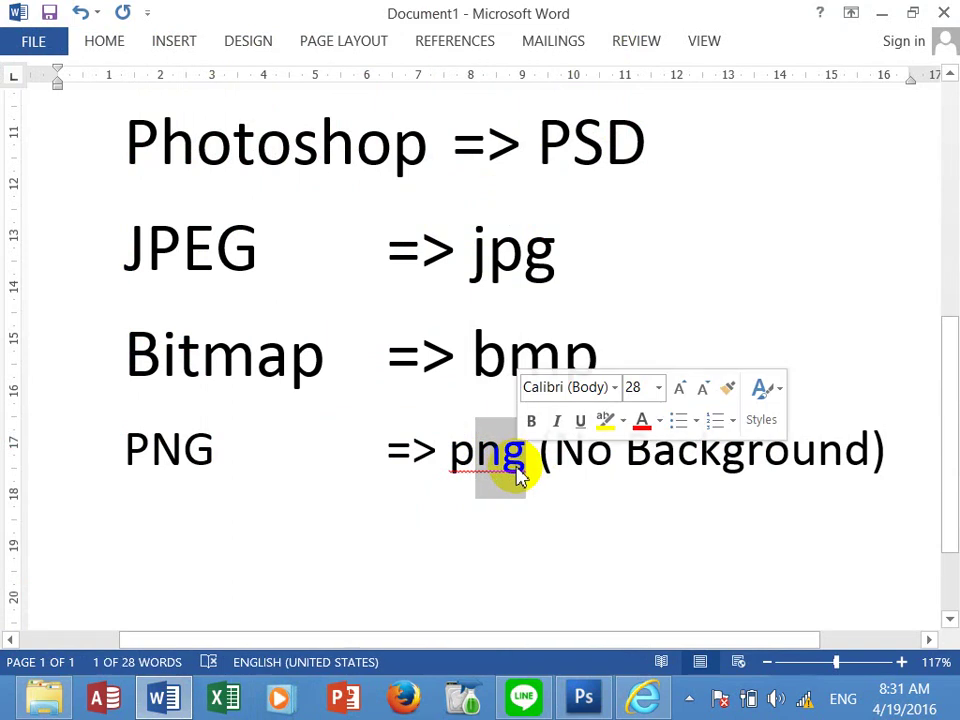
click(586, 455)
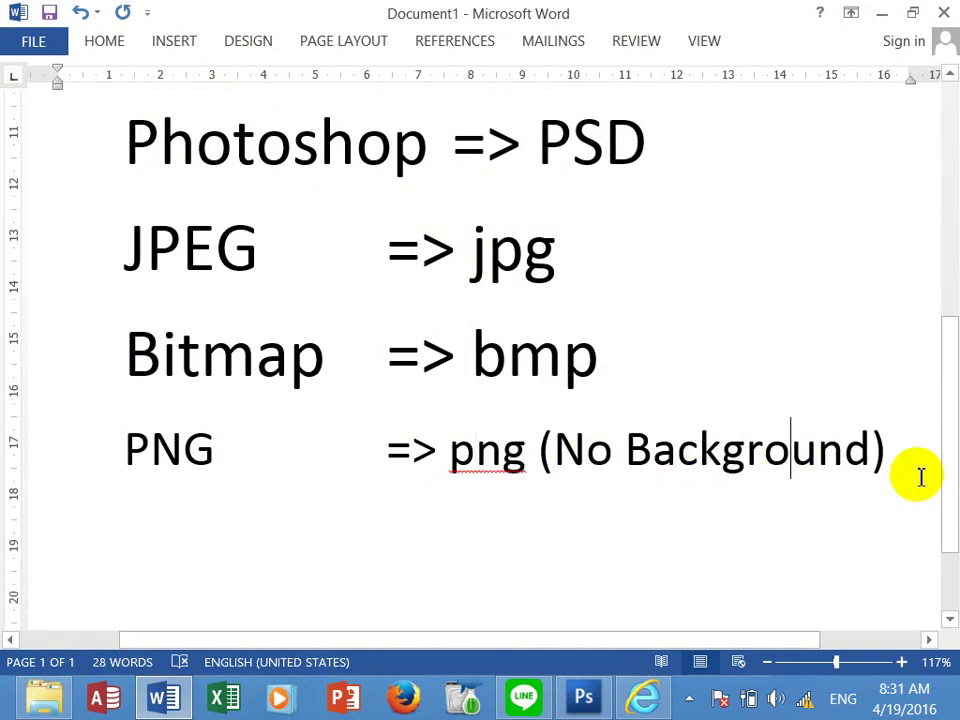
drag(917, 474, 891, 460)
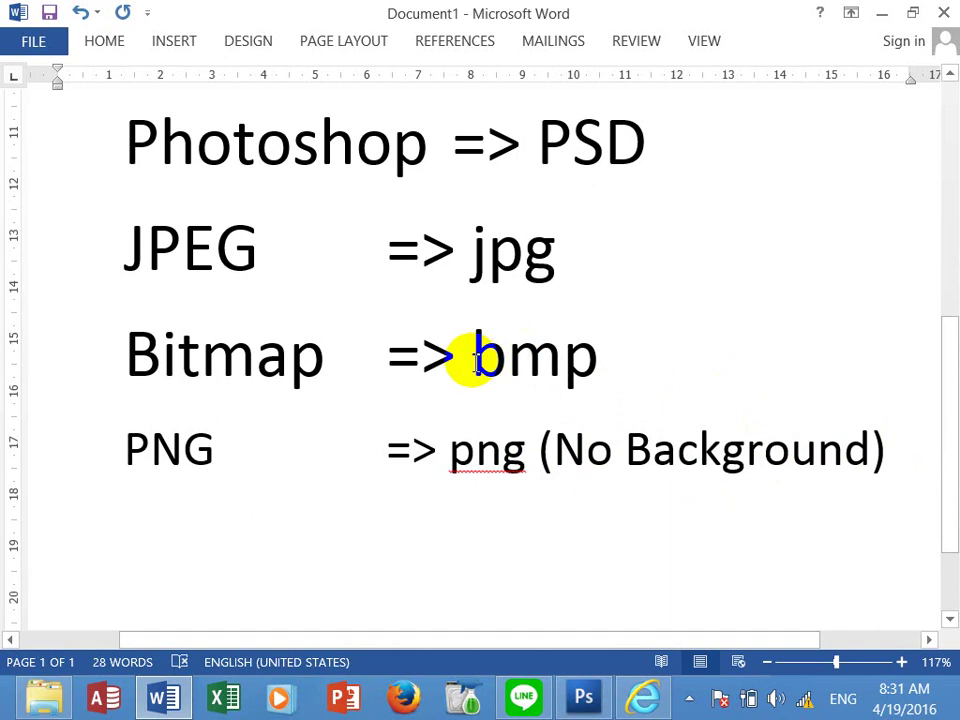
drag(466, 364, 597, 362)
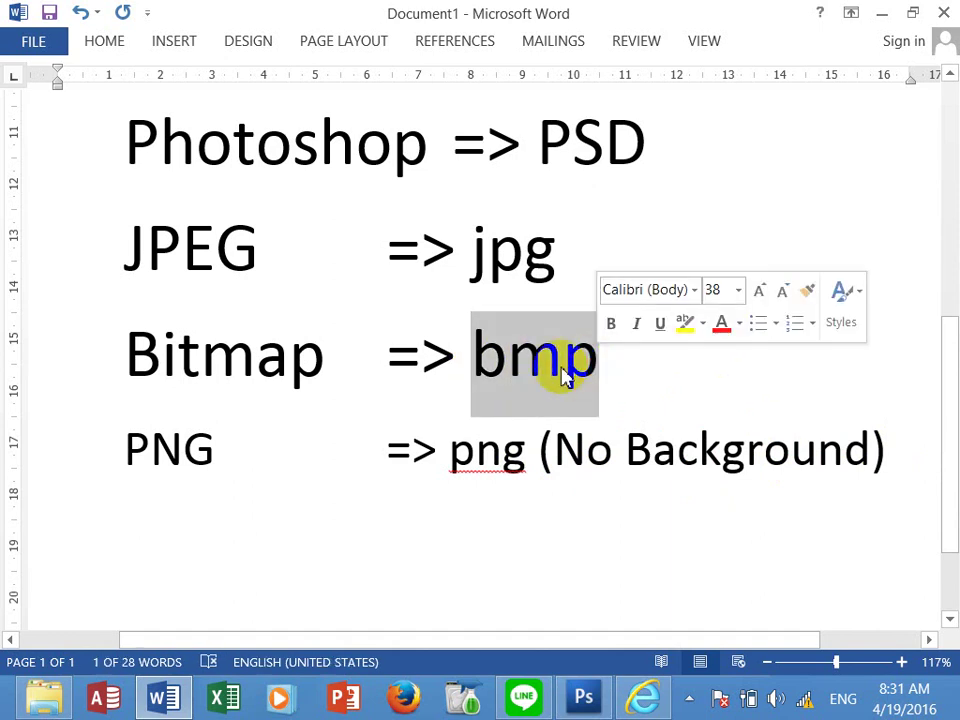
click(566, 374)
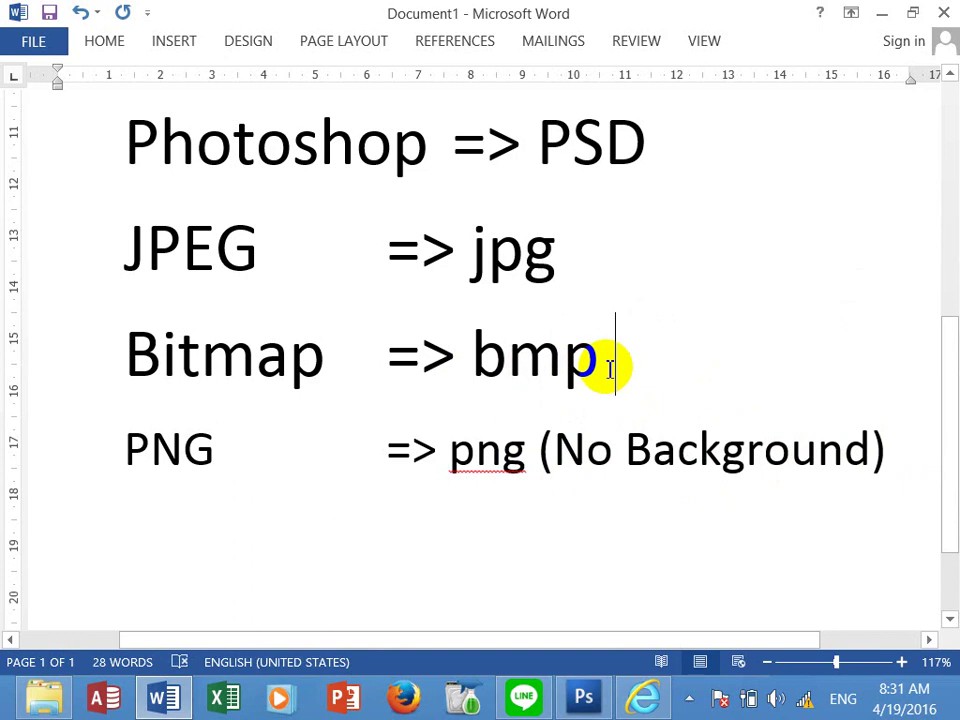
drag(556, 265, 527, 280)
click(490, 255)
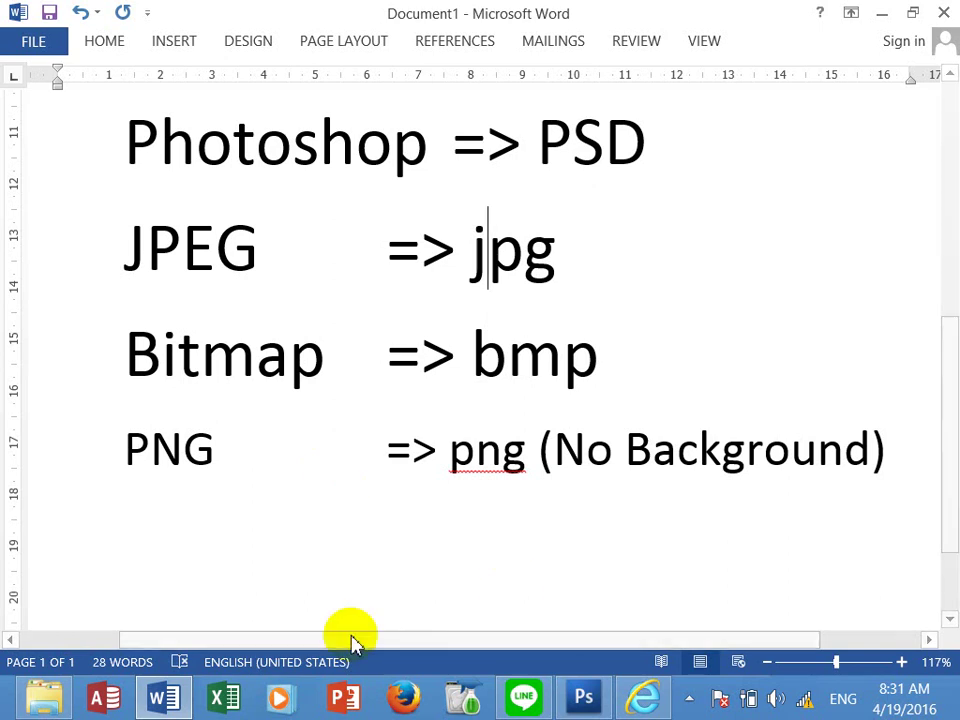
click(45, 695)
Go up to 2-Graphic Design, enter PS1\Lesson 01, and select Lesson 1.jpg.
click(443, 182)
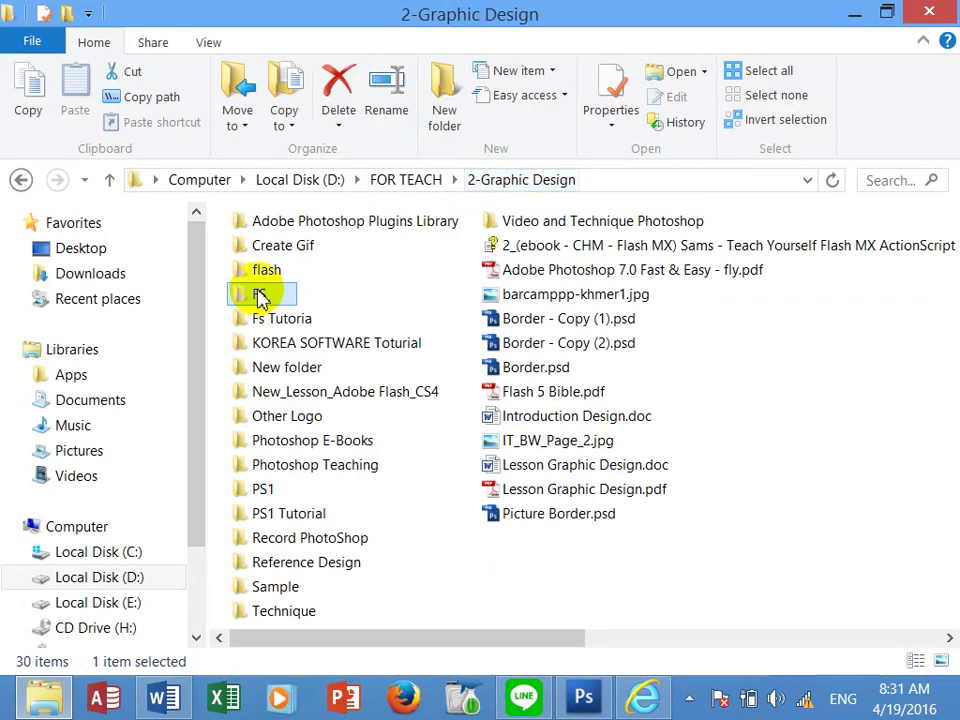
click(260, 490)
double_click(260, 490)
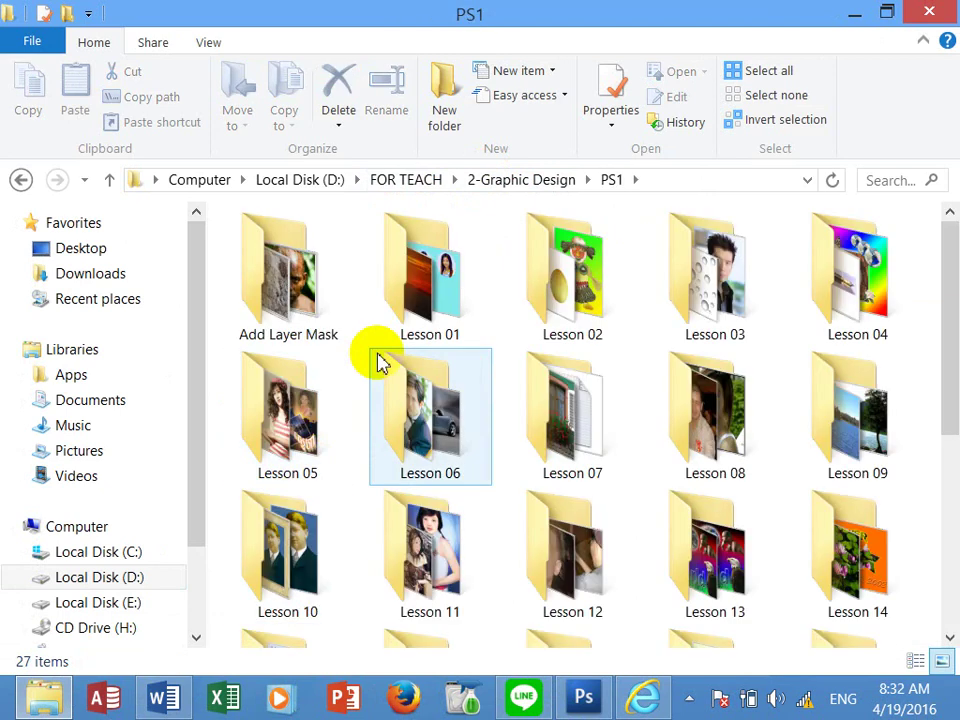
click(440, 295)
double_click(440, 295)
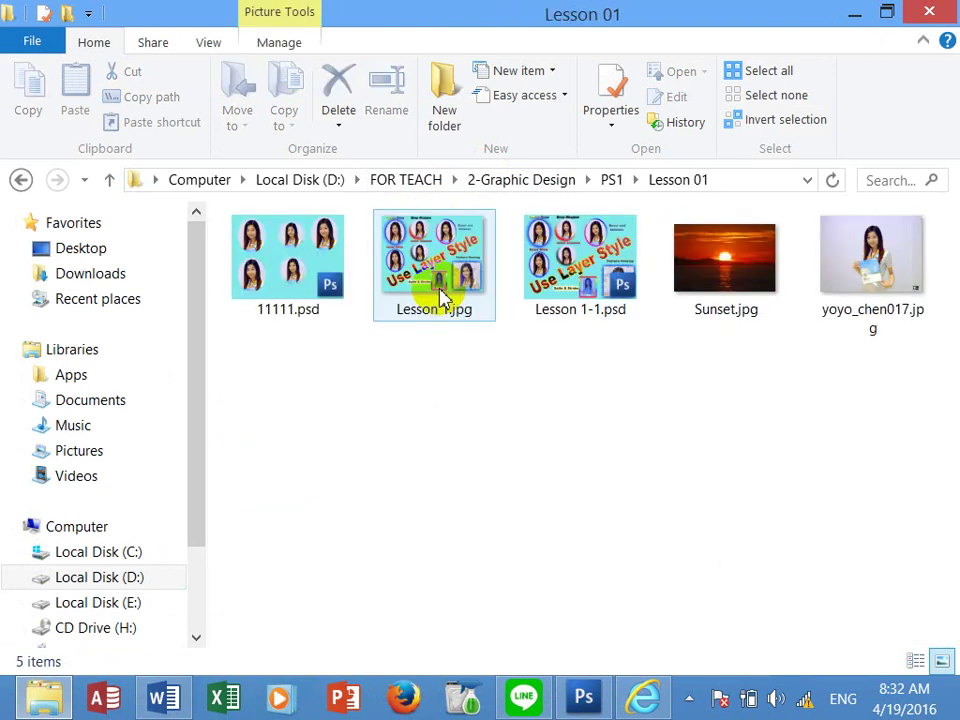
click(439, 268)
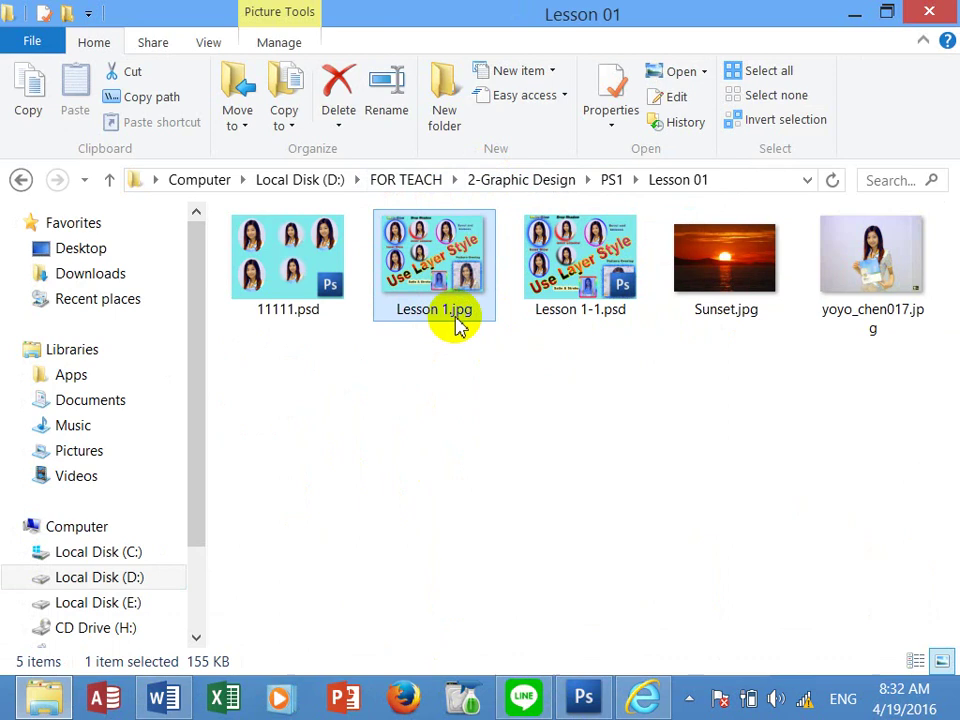
mouse_move(434, 265)
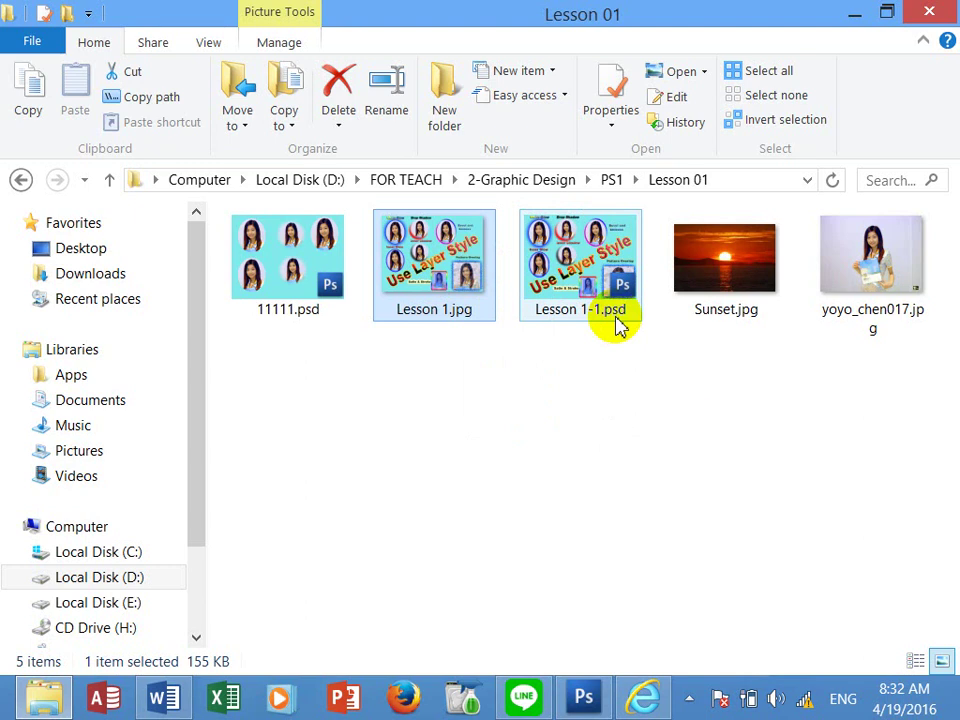
mouse_move(580, 262)
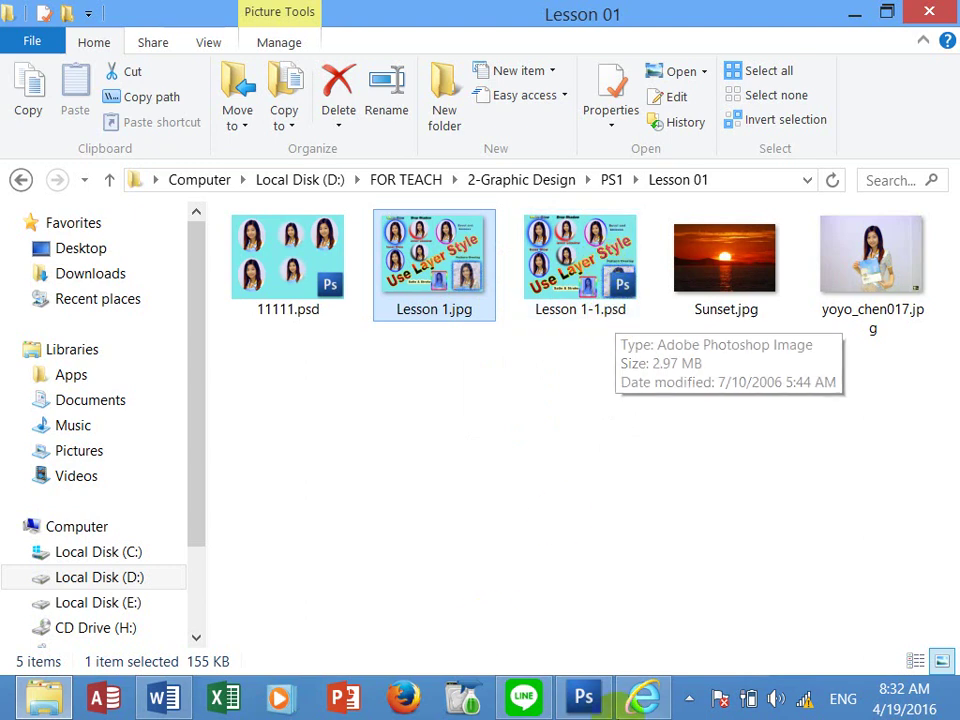
Check the Save As format list in Photoshop, then cancel saving the disc design.
click(582, 698)
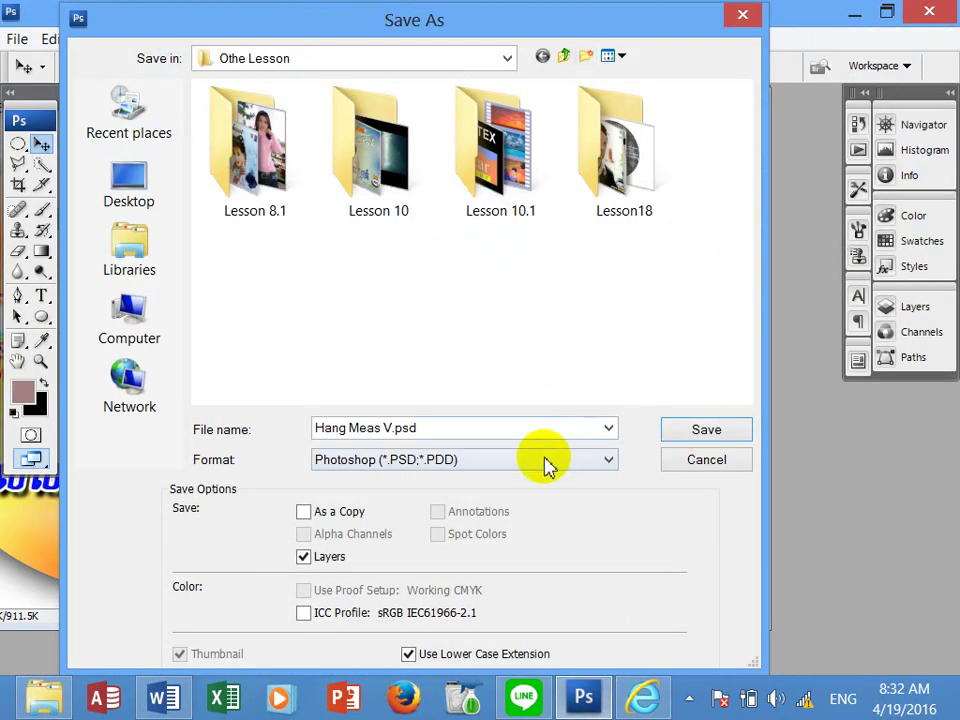
click(500, 462)
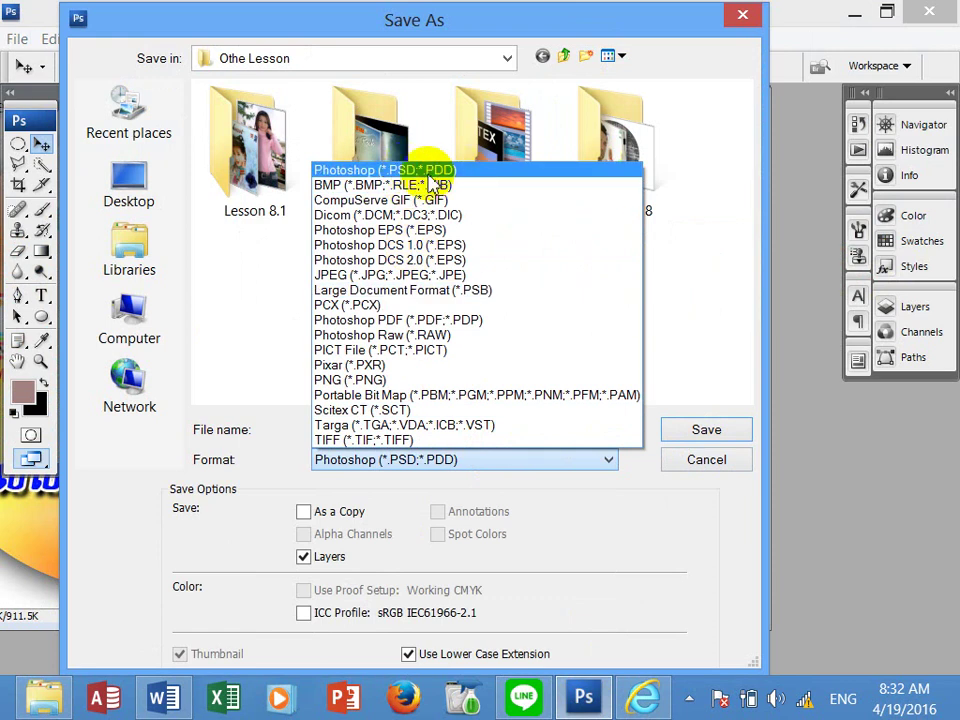
click(727, 470)
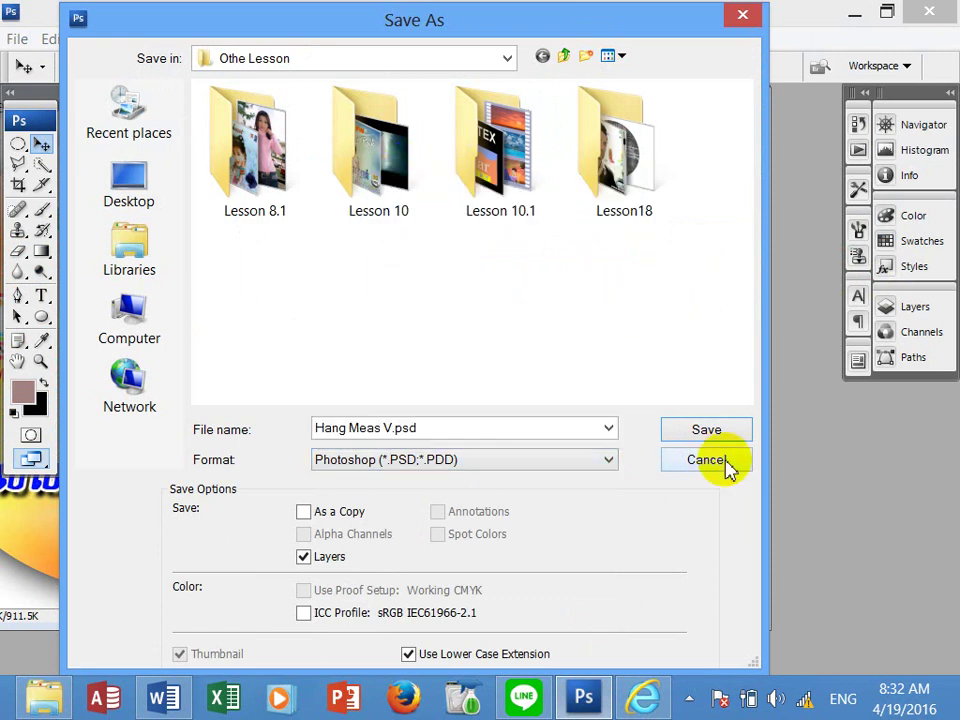
click(727, 470)
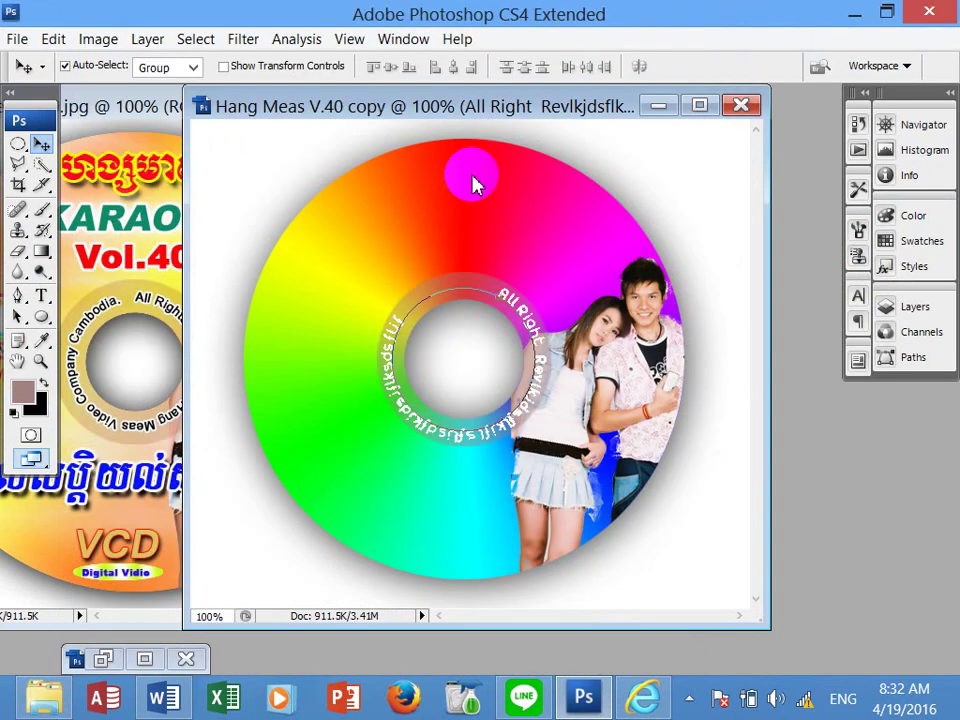
Select the disc's Layer 1 in the Layers panel and open its Layer Style effects.
drag(467, 103, 352, 109)
click(886, 306)
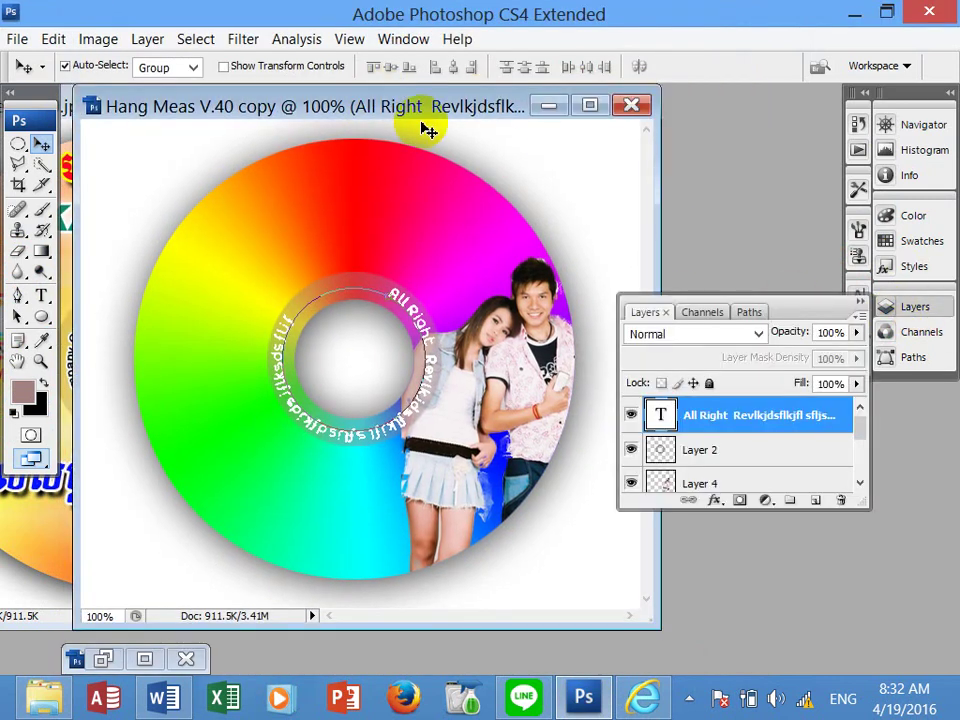
drag(410, 106, 336, 106)
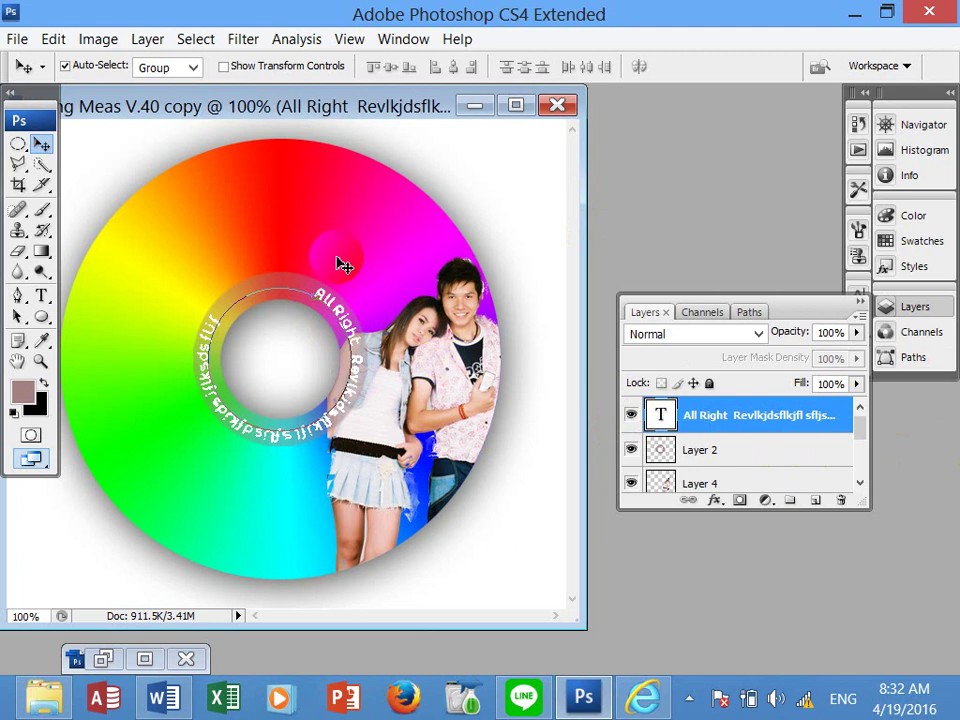
click(270, 207)
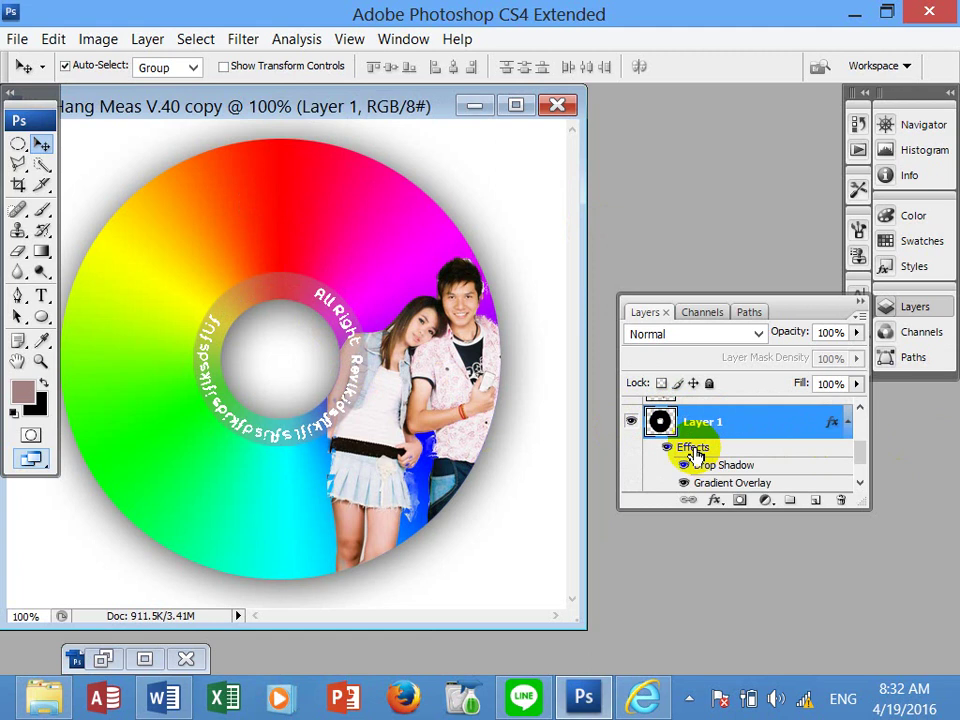
double_click(693, 450)
drag(536, 77, 394, 67)
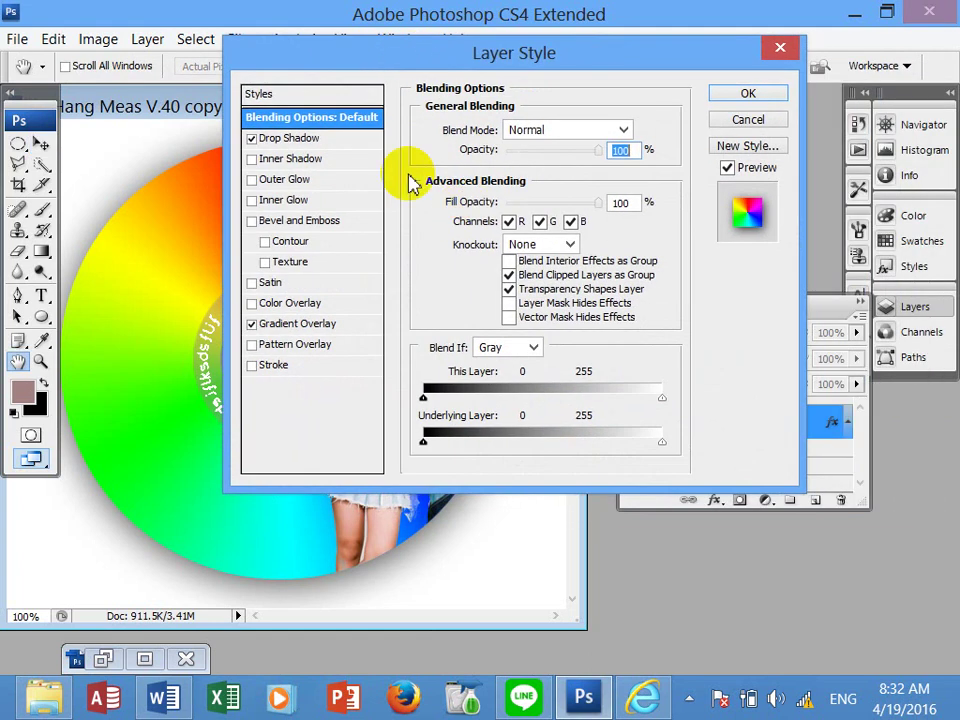
Review Layer 1's Drop Shadow and Gradient Overlay settings, then close Layer Style unchanged.
click(272, 140)
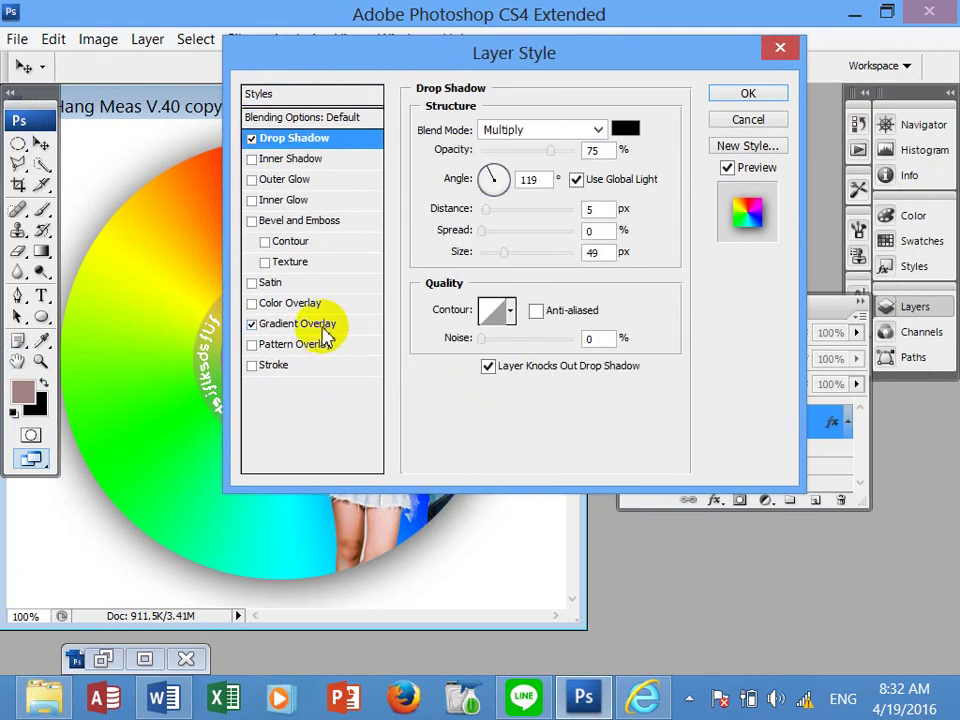
click(322, 325)
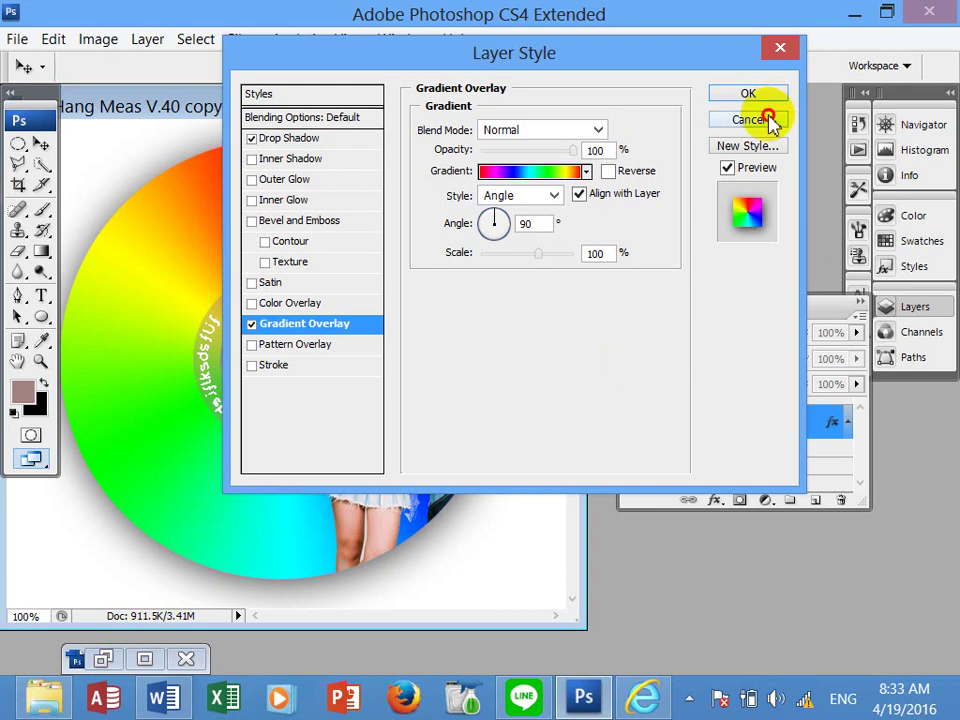
click(748, 93)
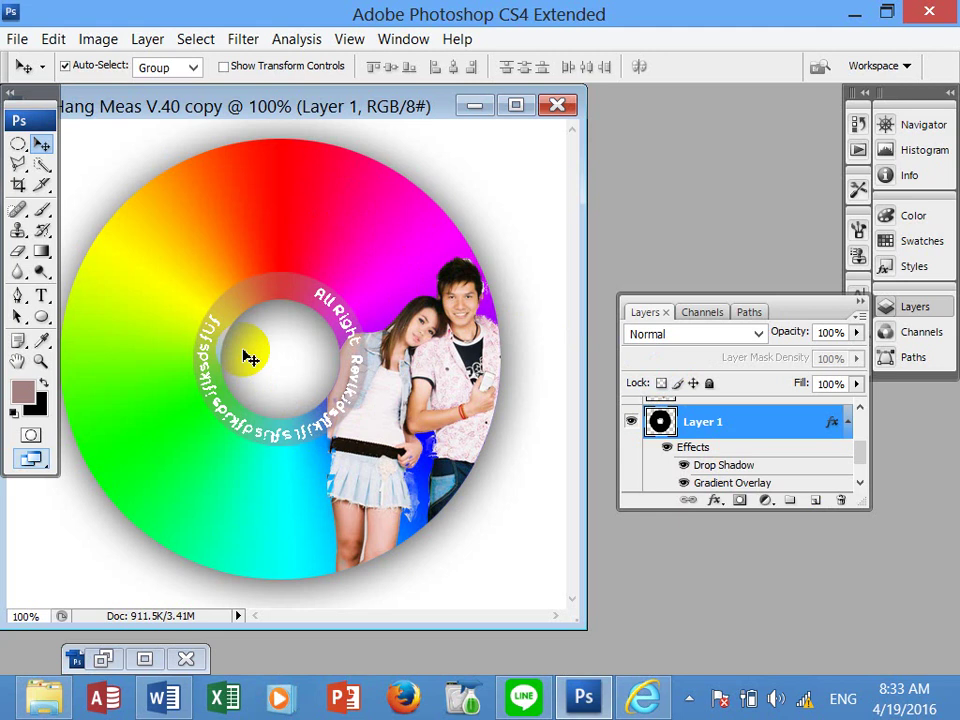
Reposition the disc layers: curved text higher, grey ring further left, couple photo toward the upper right.
drag(326, 316, 346, 211)
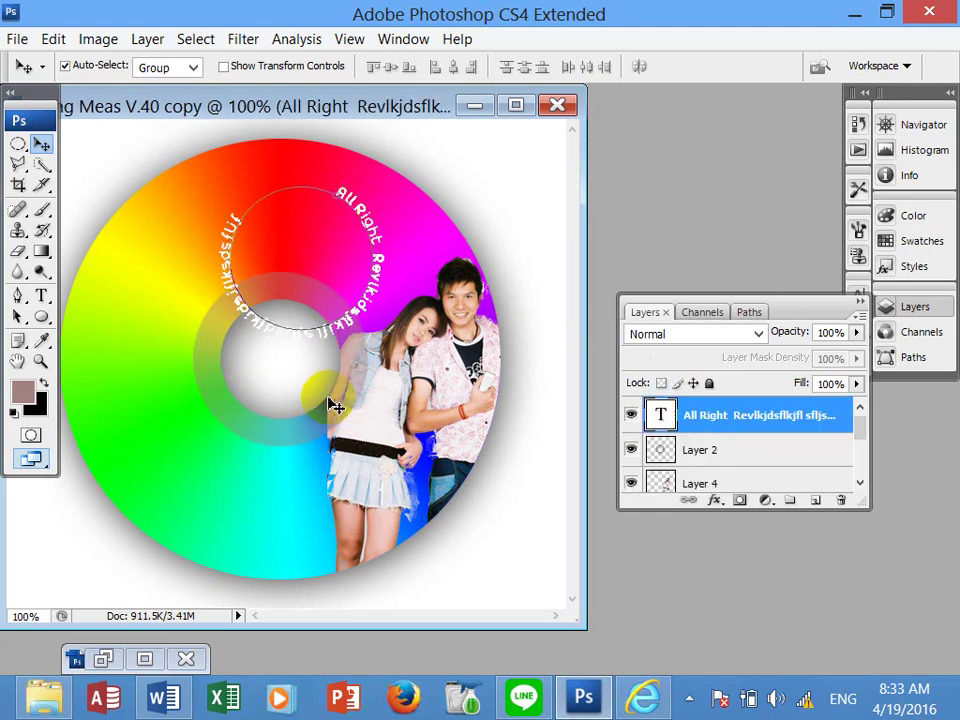
drag(335, 405, 216, 413)
drag(377, 390, 300, 463)
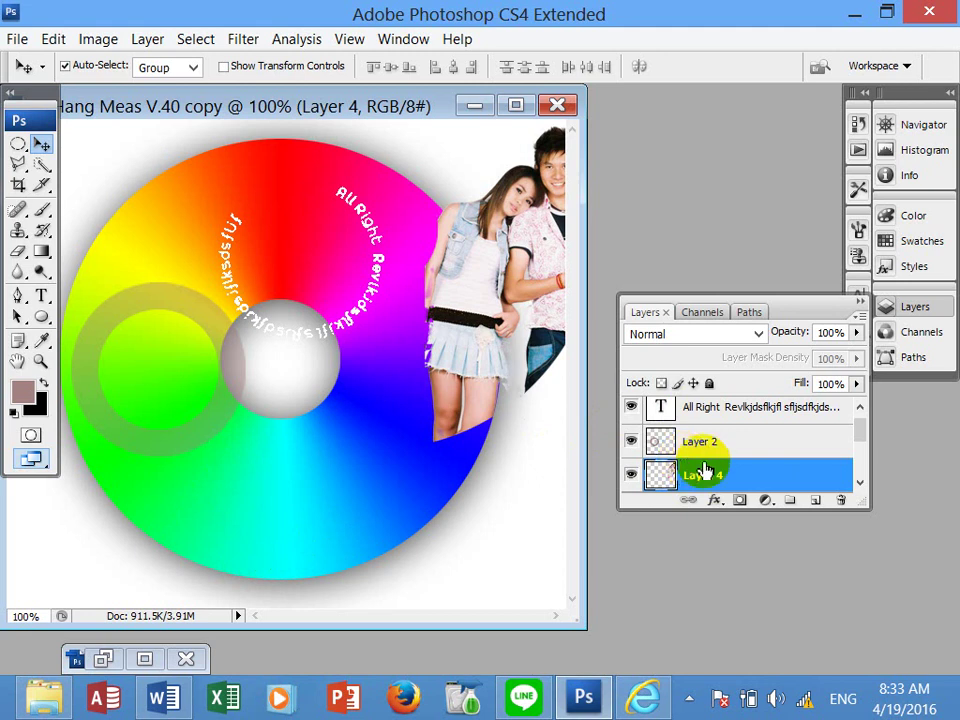
Click the canvas, then show the hidden system tray icons on the taskbar.
click(416, 352)
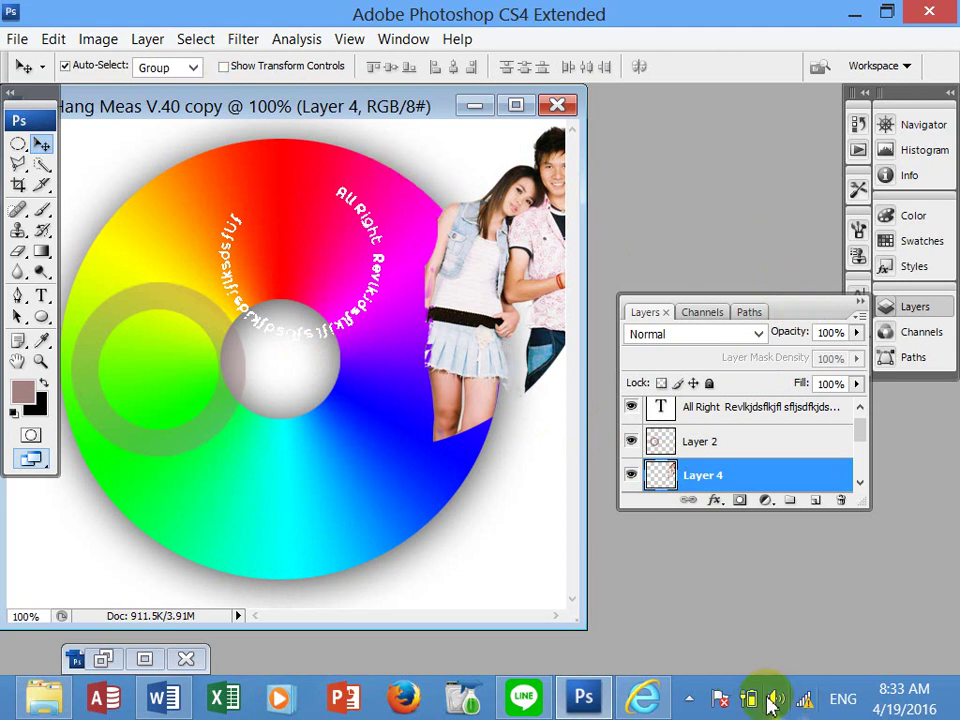
click(776, 699)
click(690, 698)
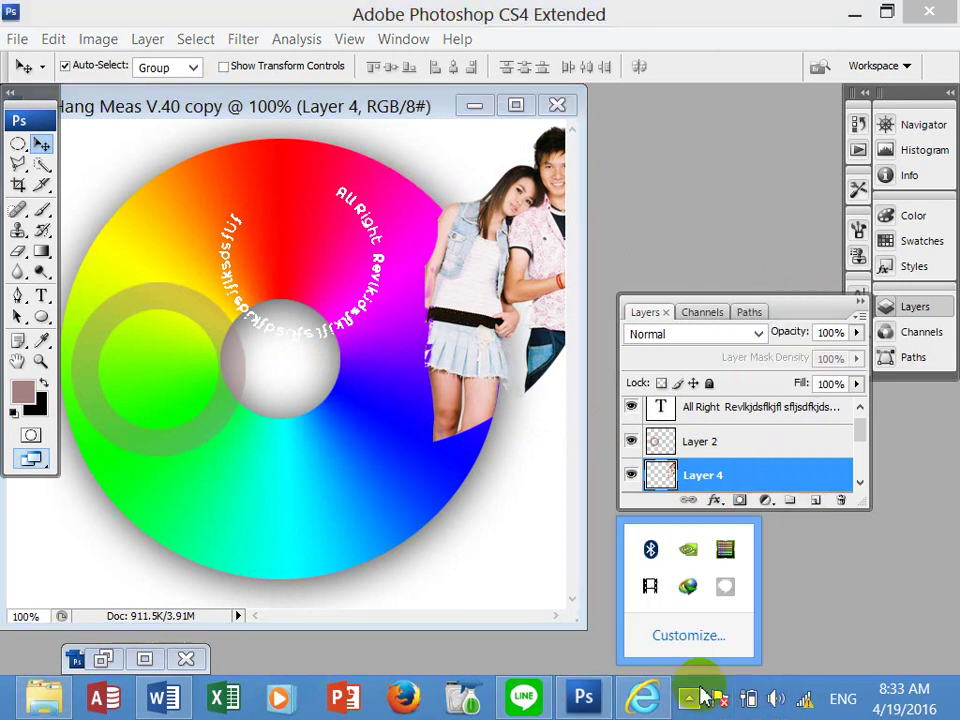